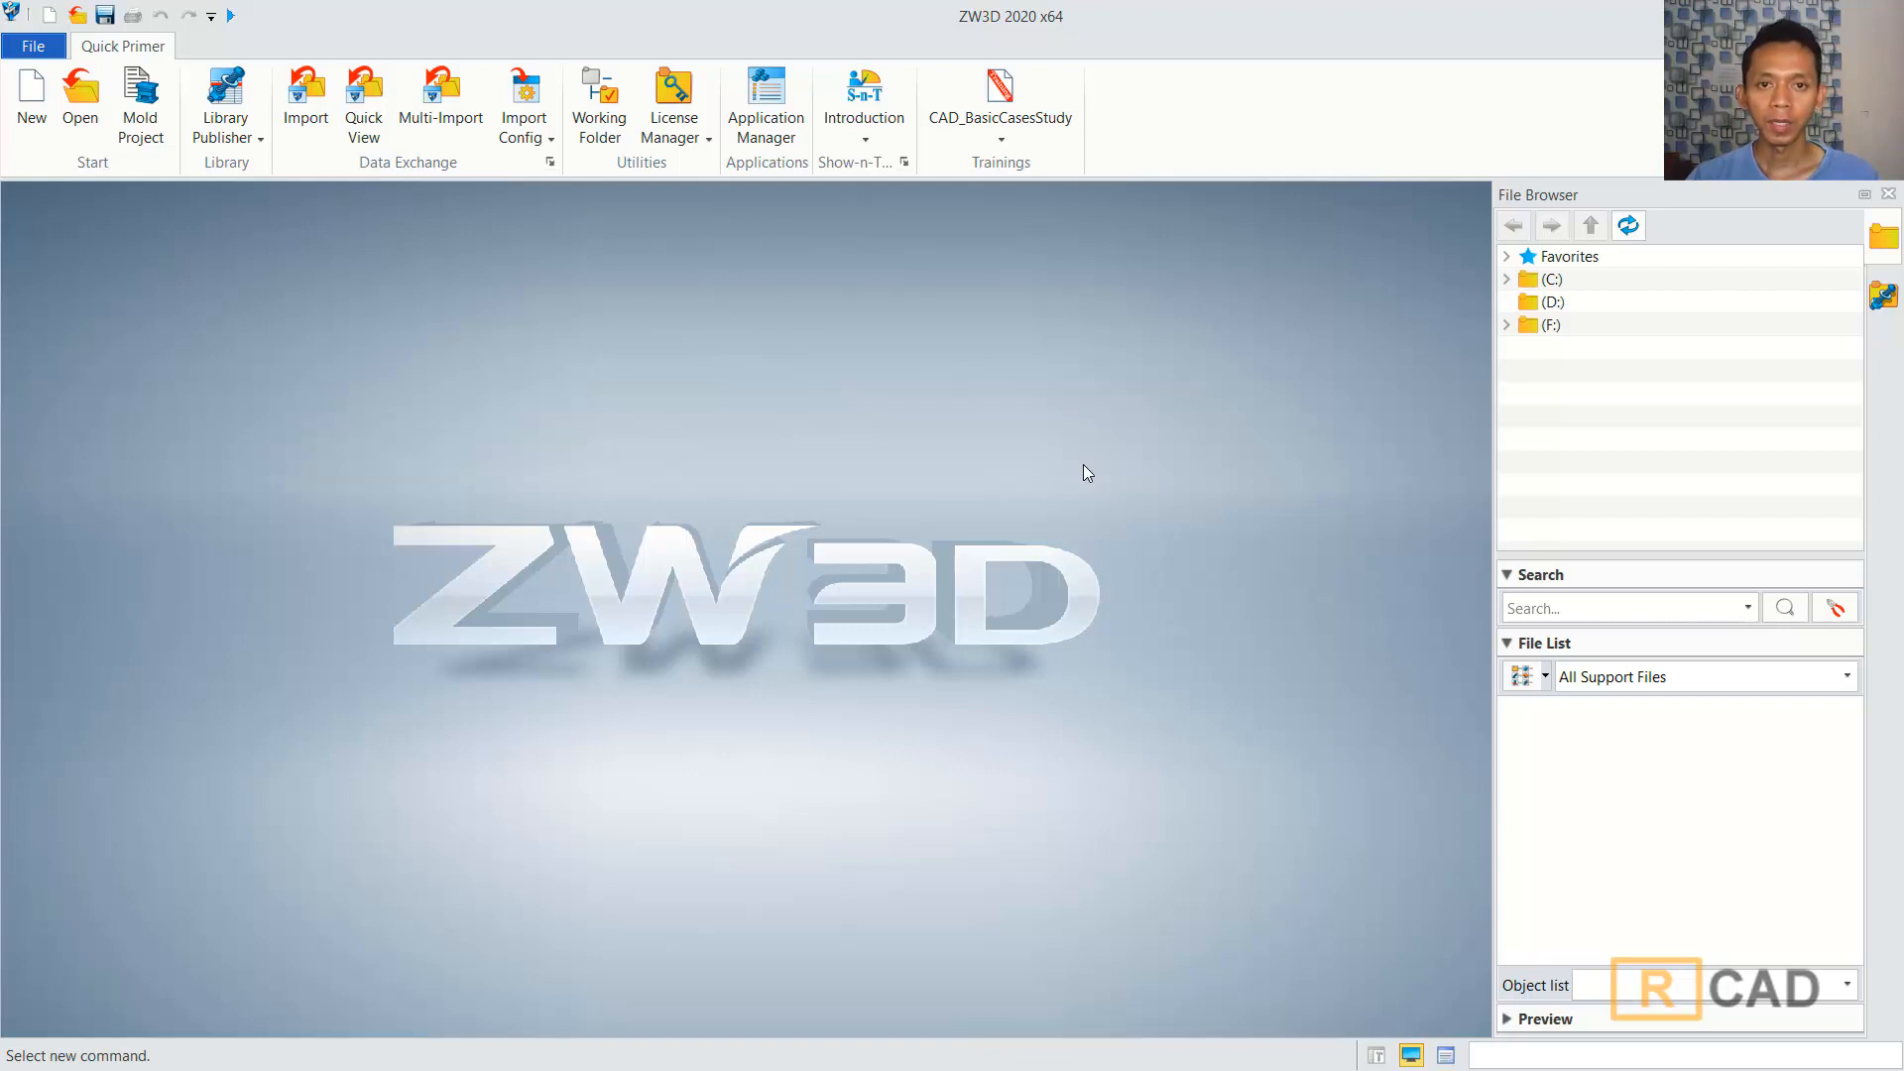
Create a new part and start a sketch on the XY plane.
{"action": "left_click", "coordinate": [31, 105]}
{"action": "left_click", "coordinate": [1131, 816]}
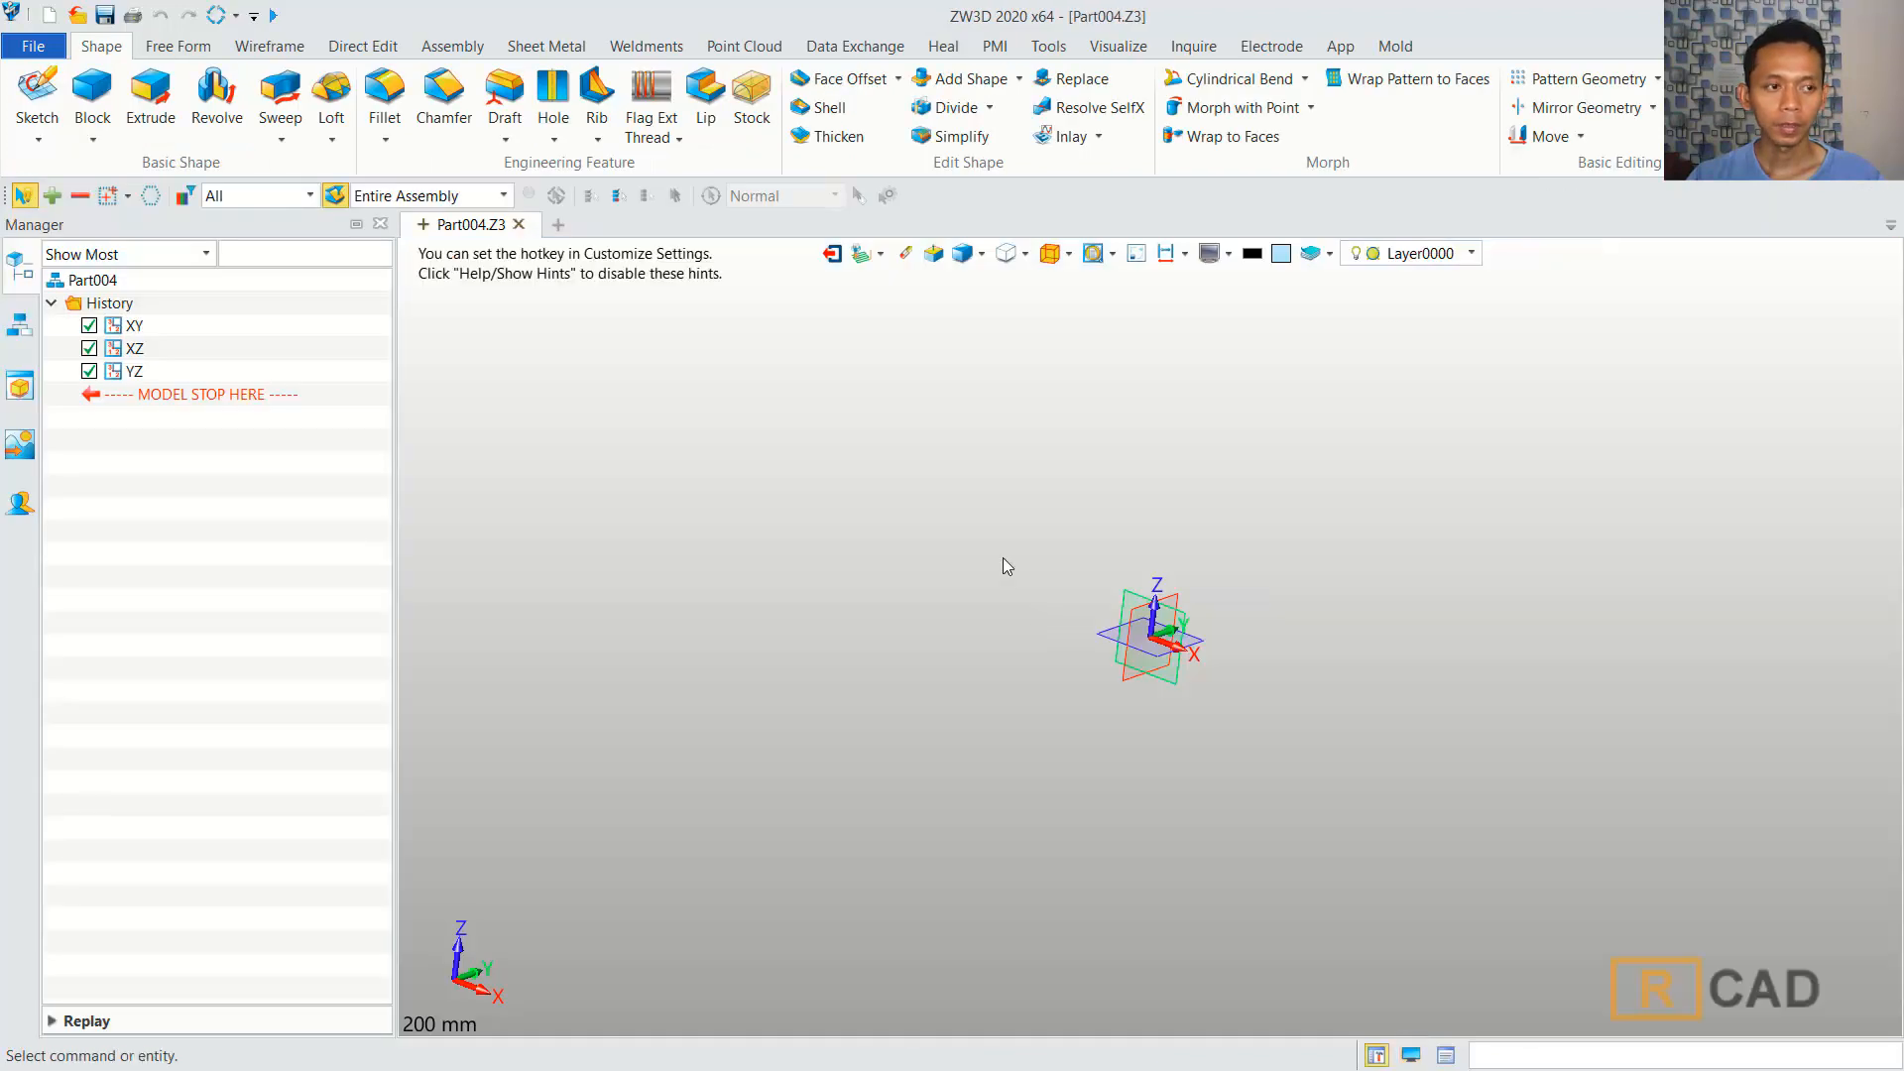
{"action": "left_click", "coordinate": [36, 96]}
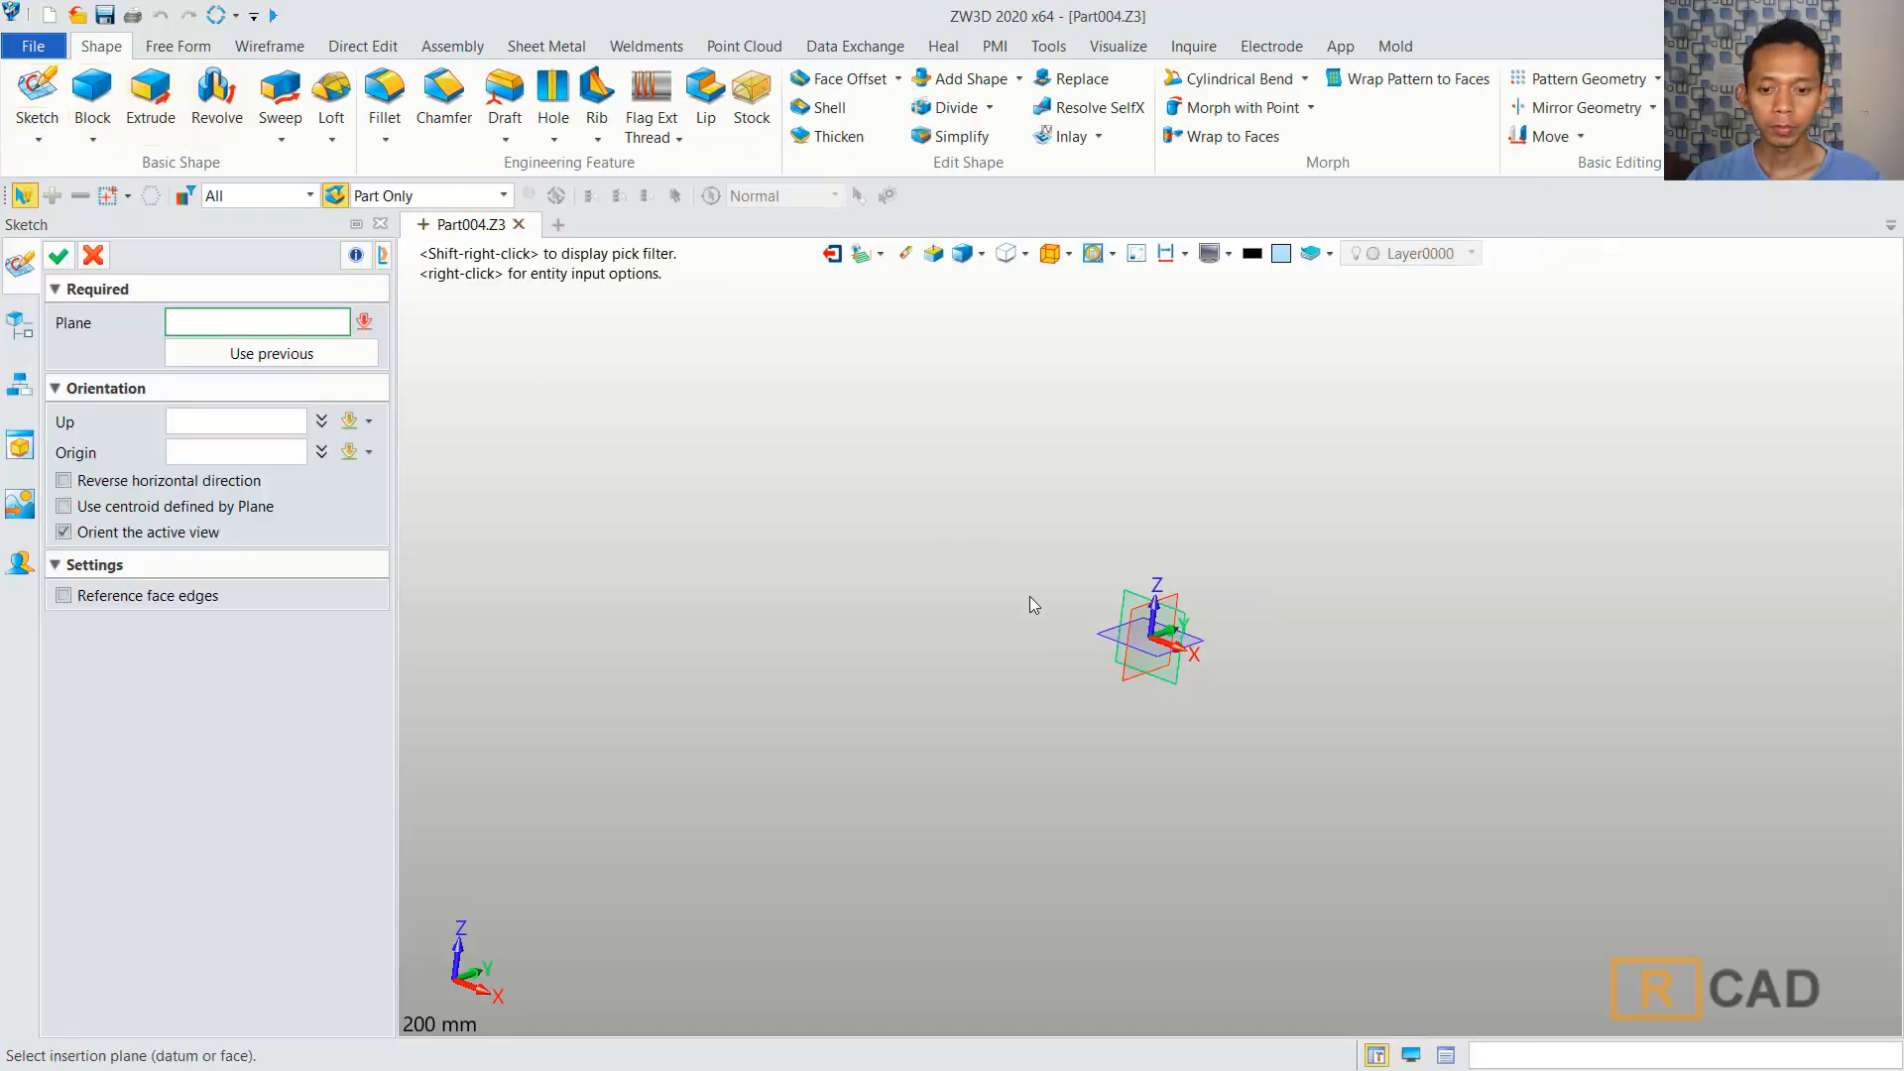
{"action": "left_click", "coordinate": [1115, 645]}
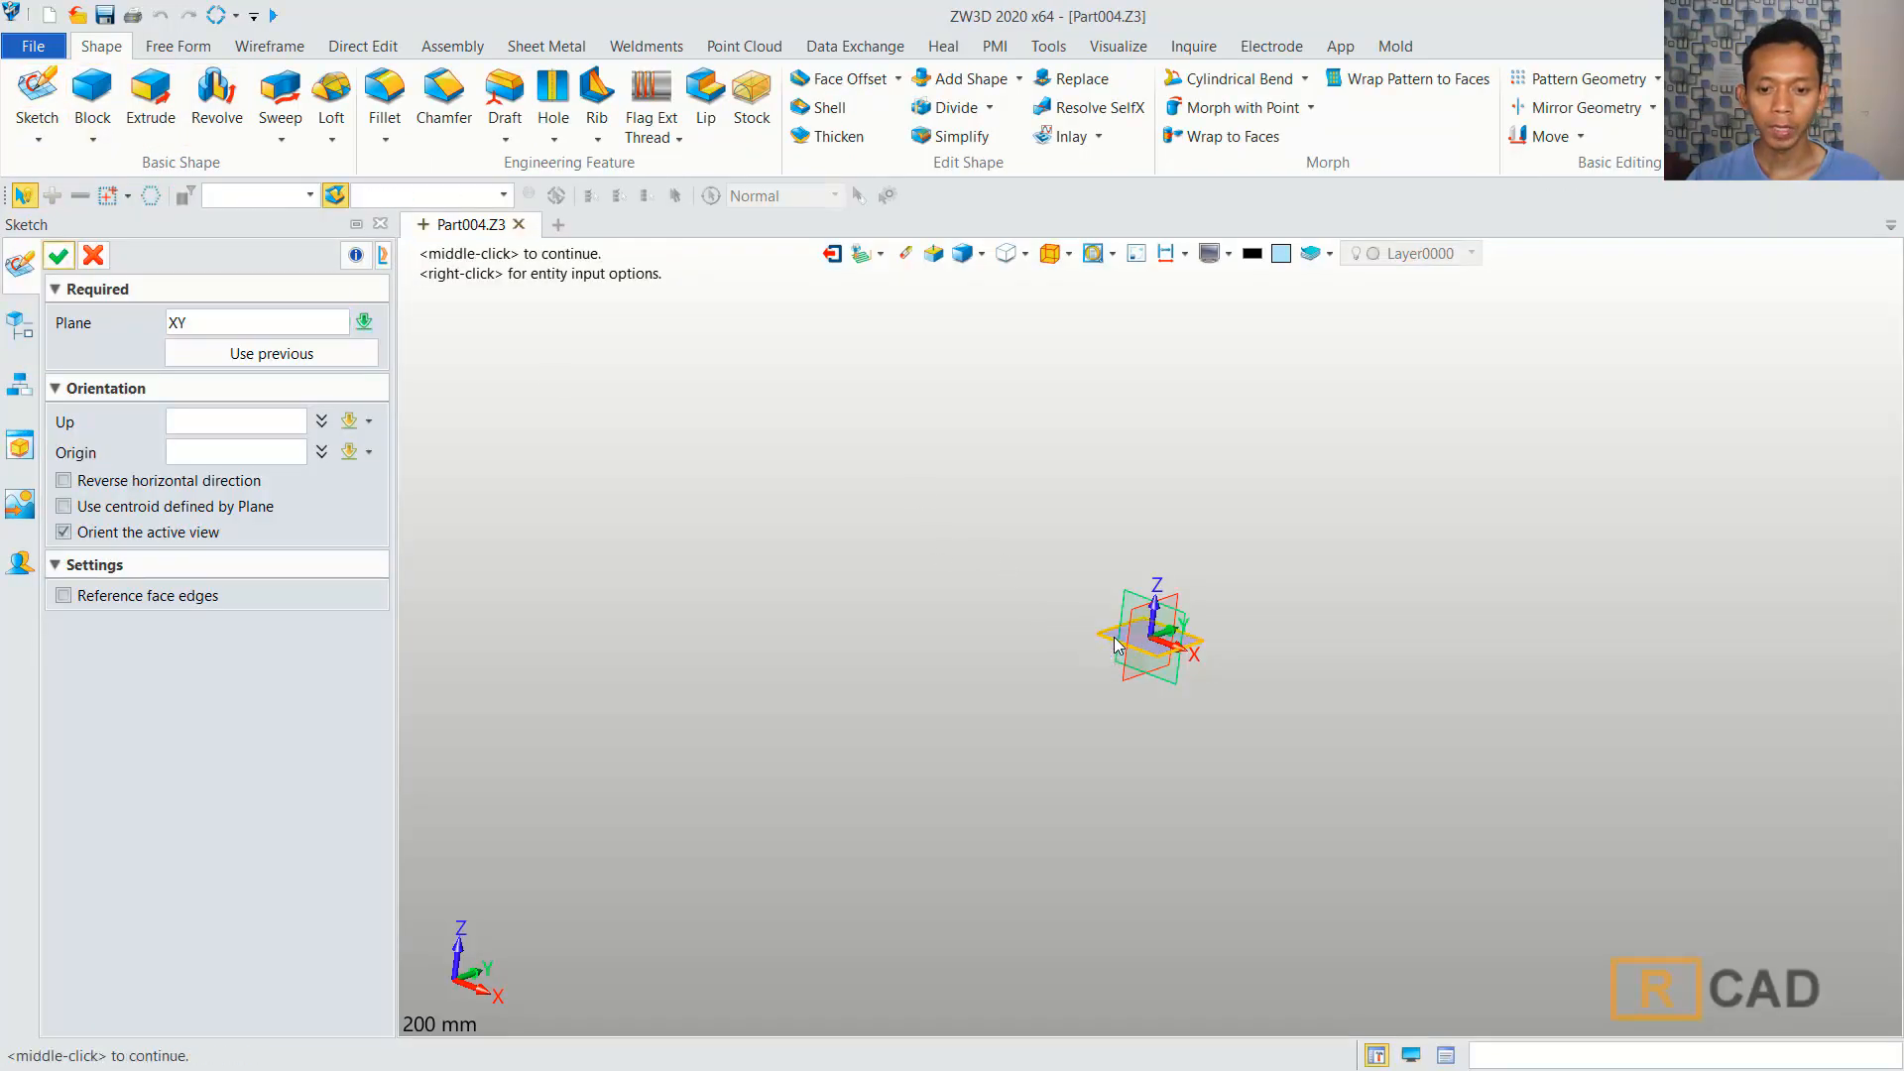
{"action": "middle_click", "coordinate": [884, 520]}
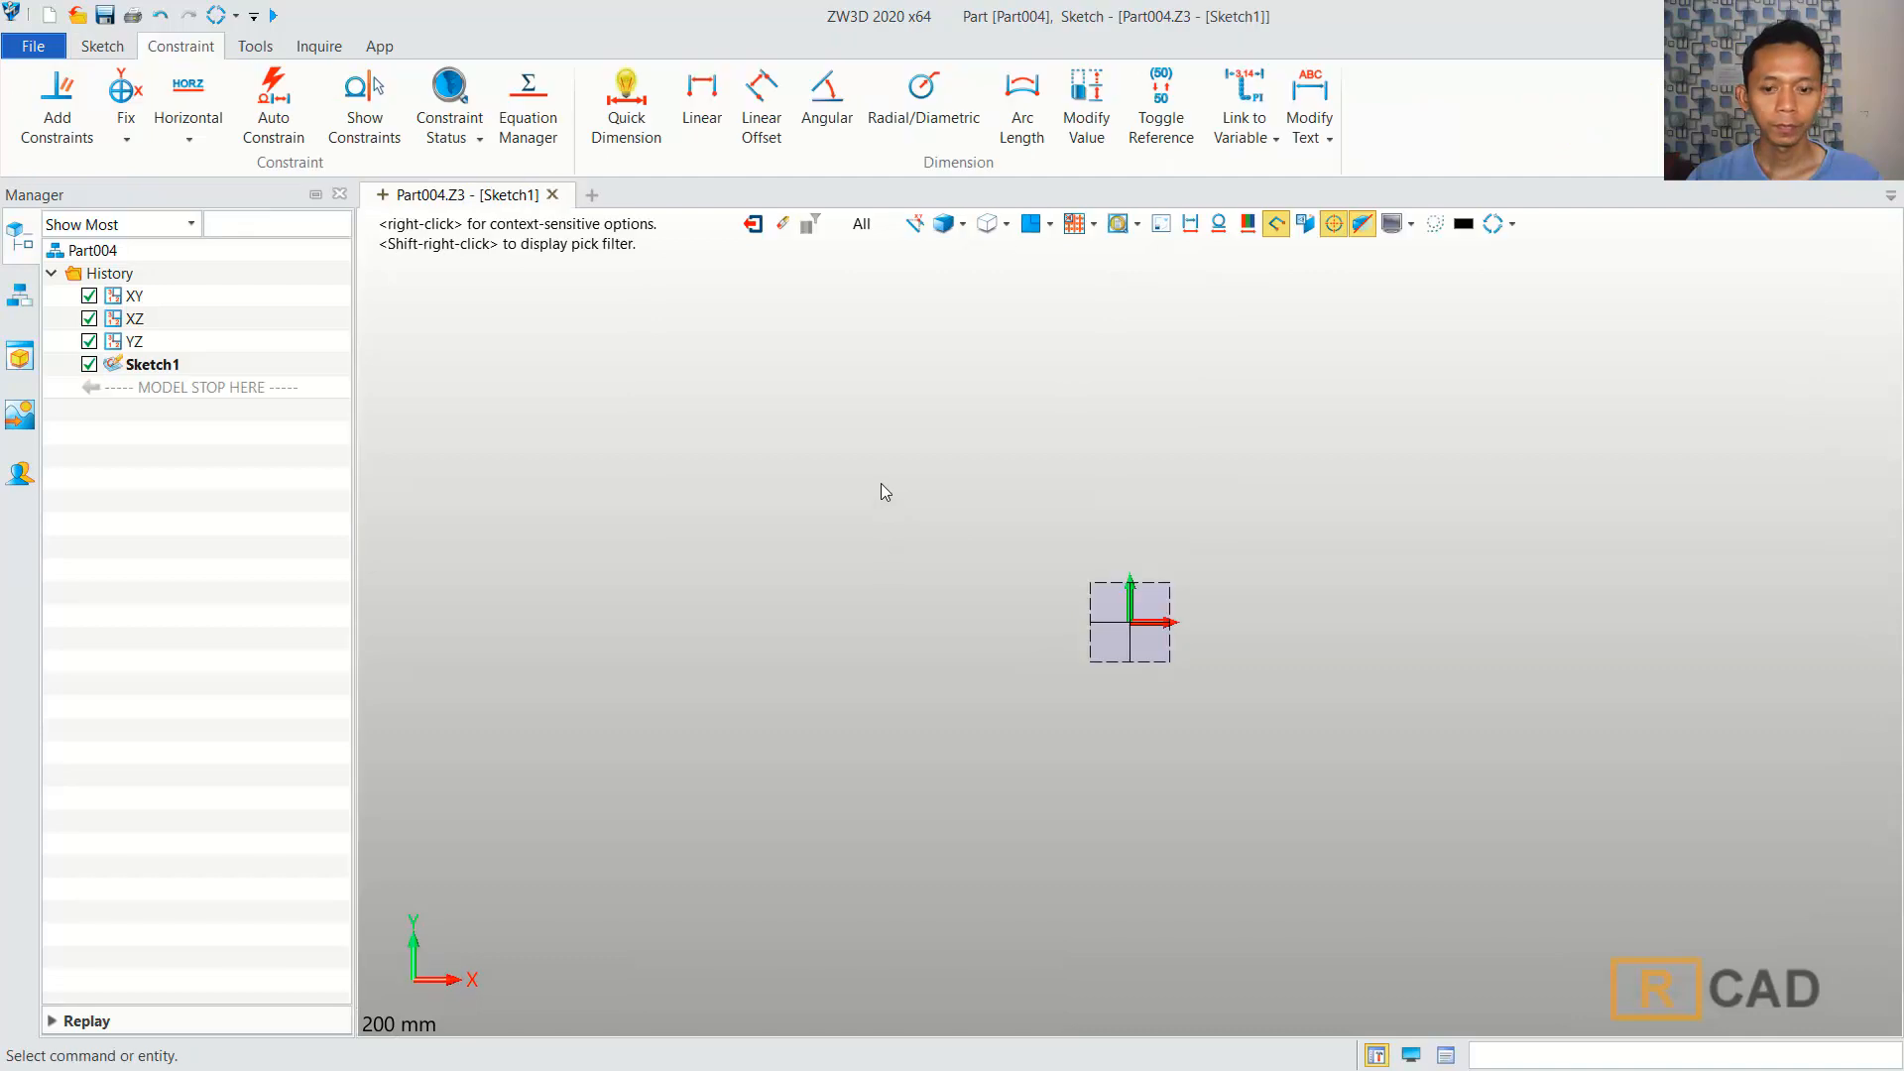
Draw a circle with a 17 mm radius centred on the sketch origin.
{"action": "left_click", "coordinate": [102, 46]}
{"action": "left_click", "coordinate": [125, 99]}
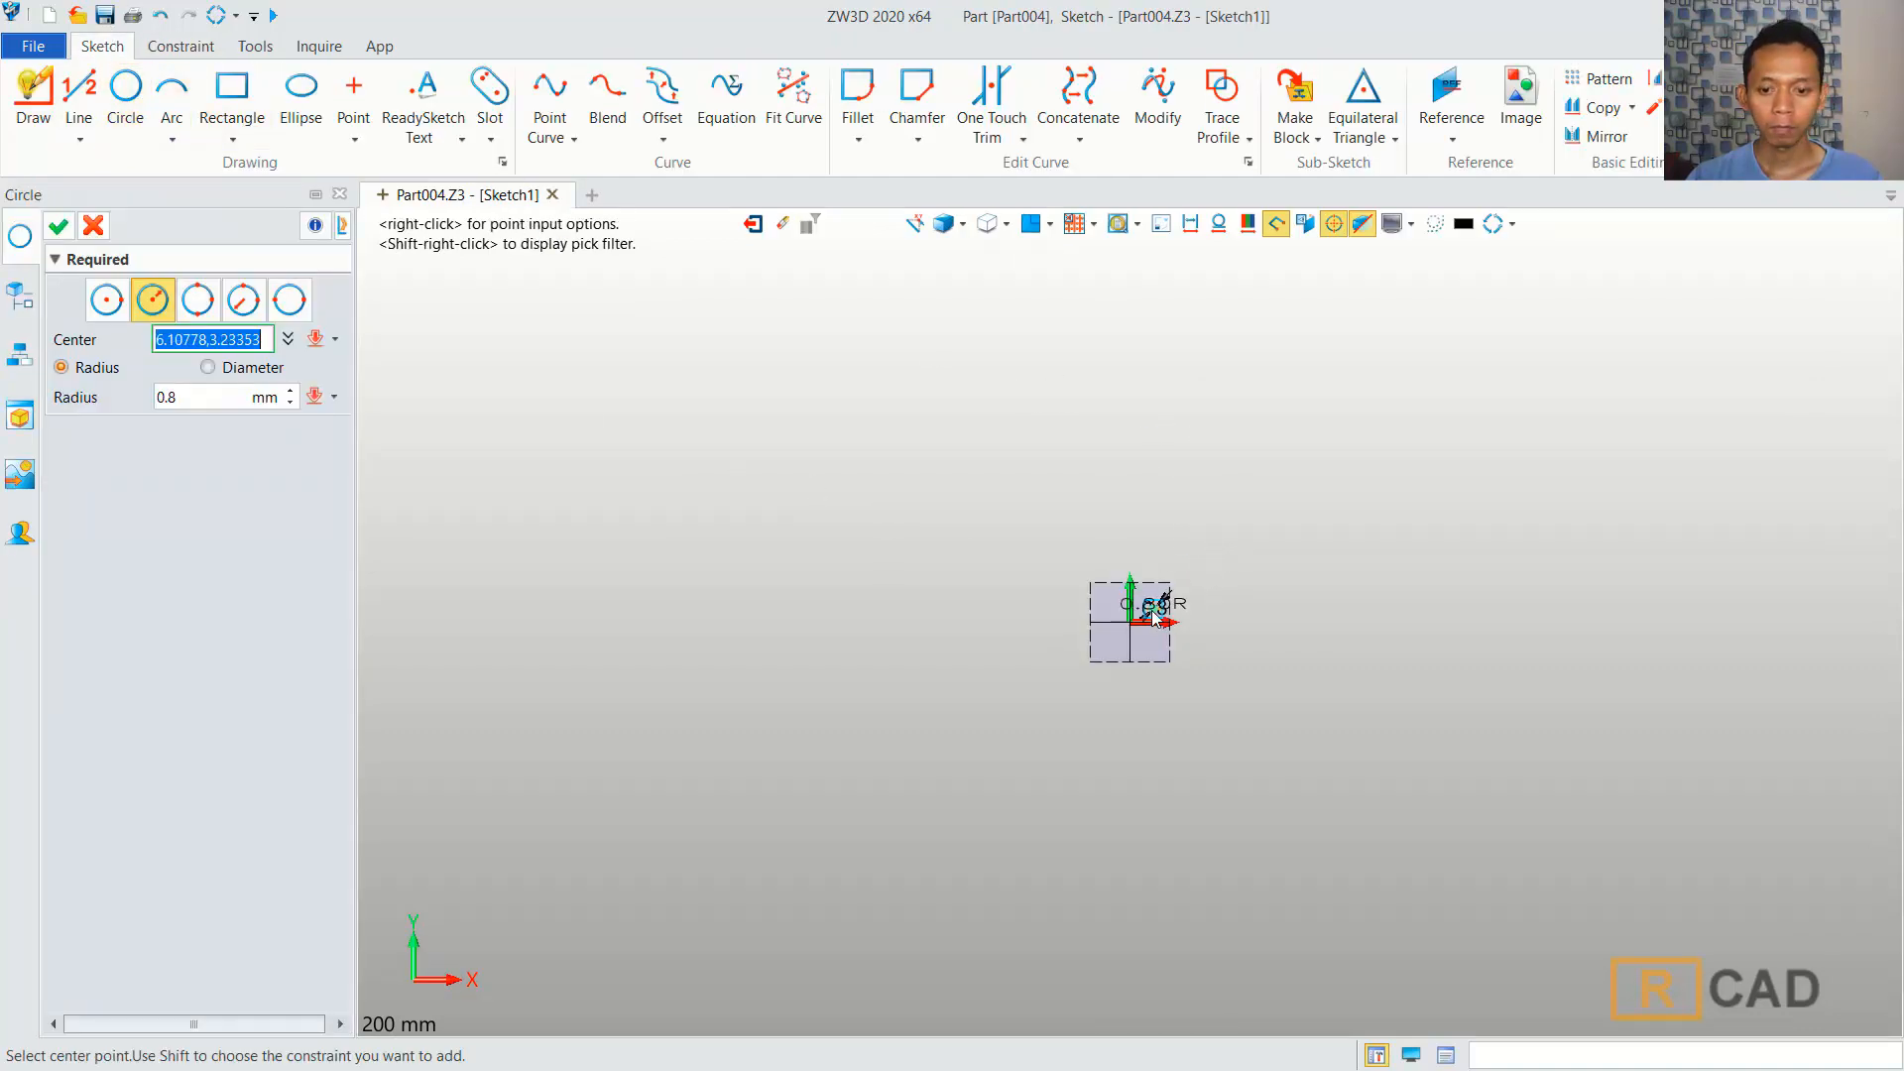
{"action": "left_click", "coordinate": [1130, 621]}
{"action": "scroll", "coordinate": [1197, 610], "scroll_direction": "up", "scroll_amount": 3}
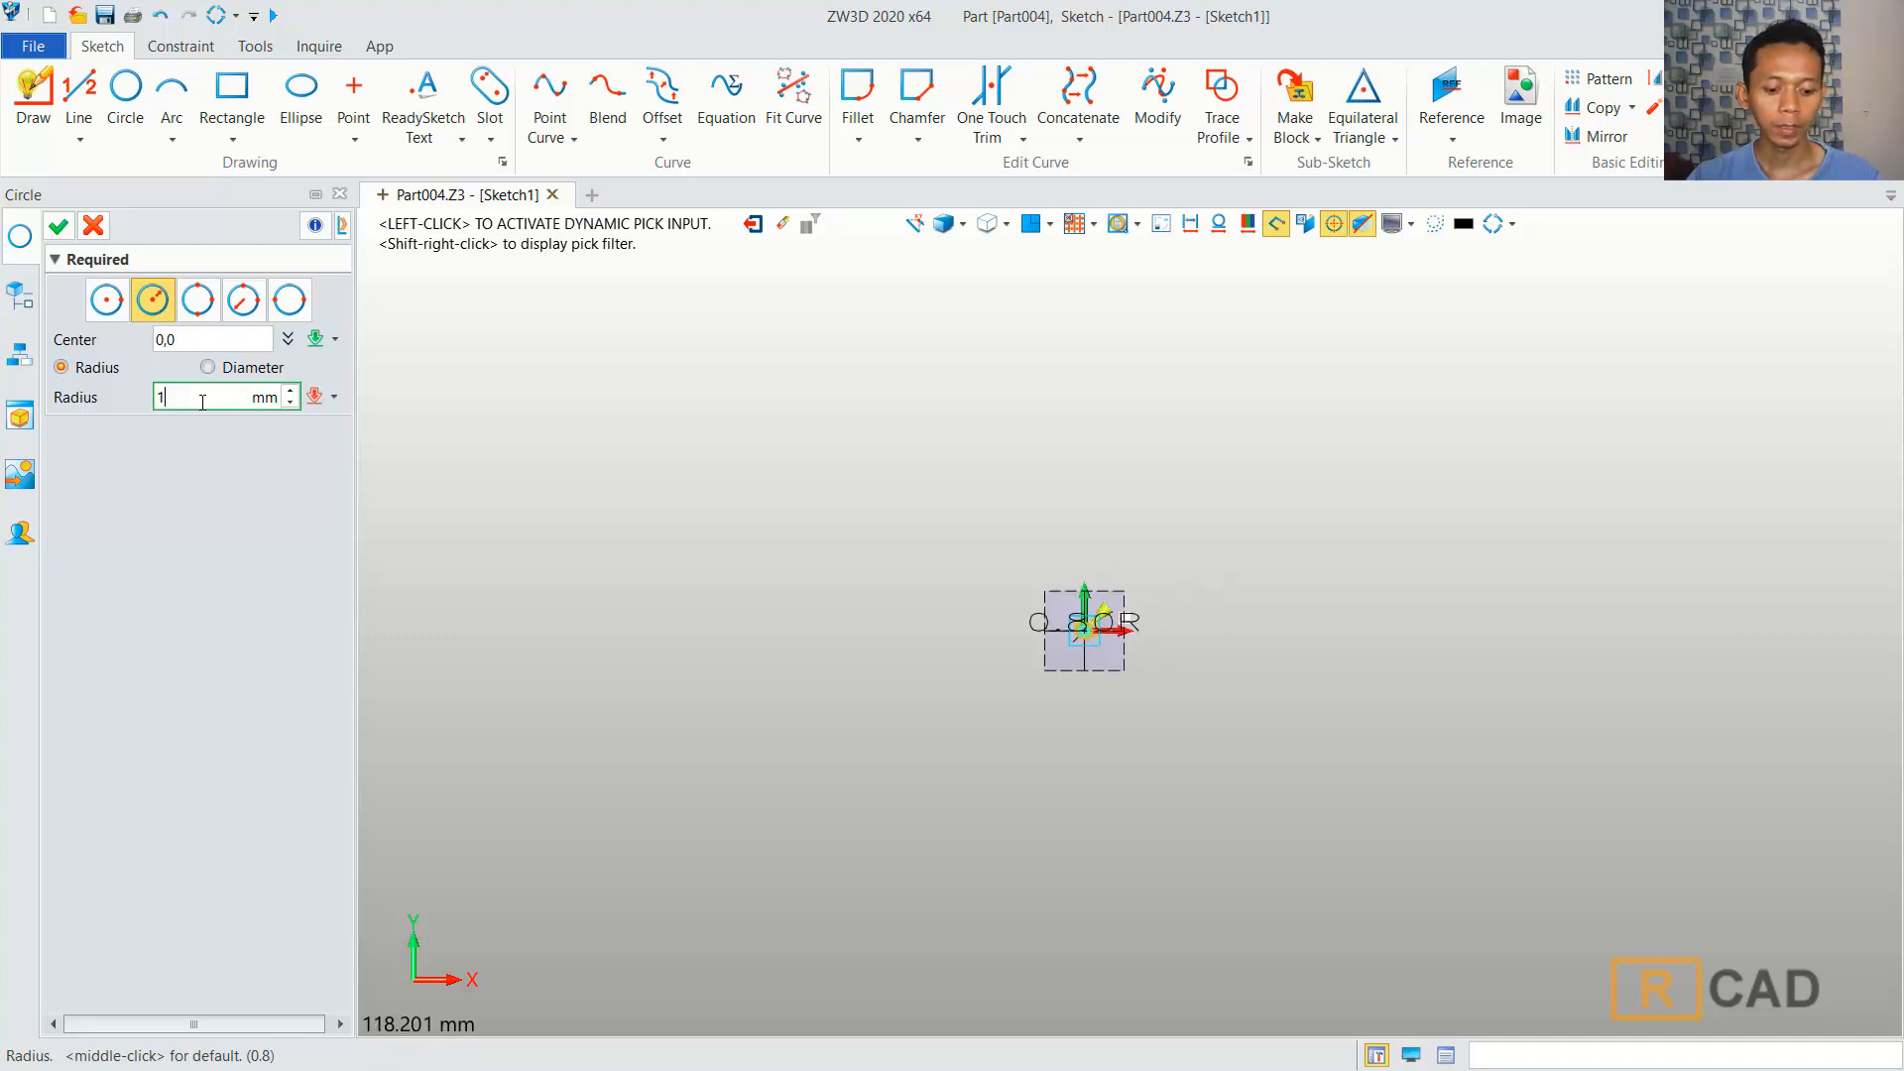
{"action": "left_click", "coordinate": [59, 226]}
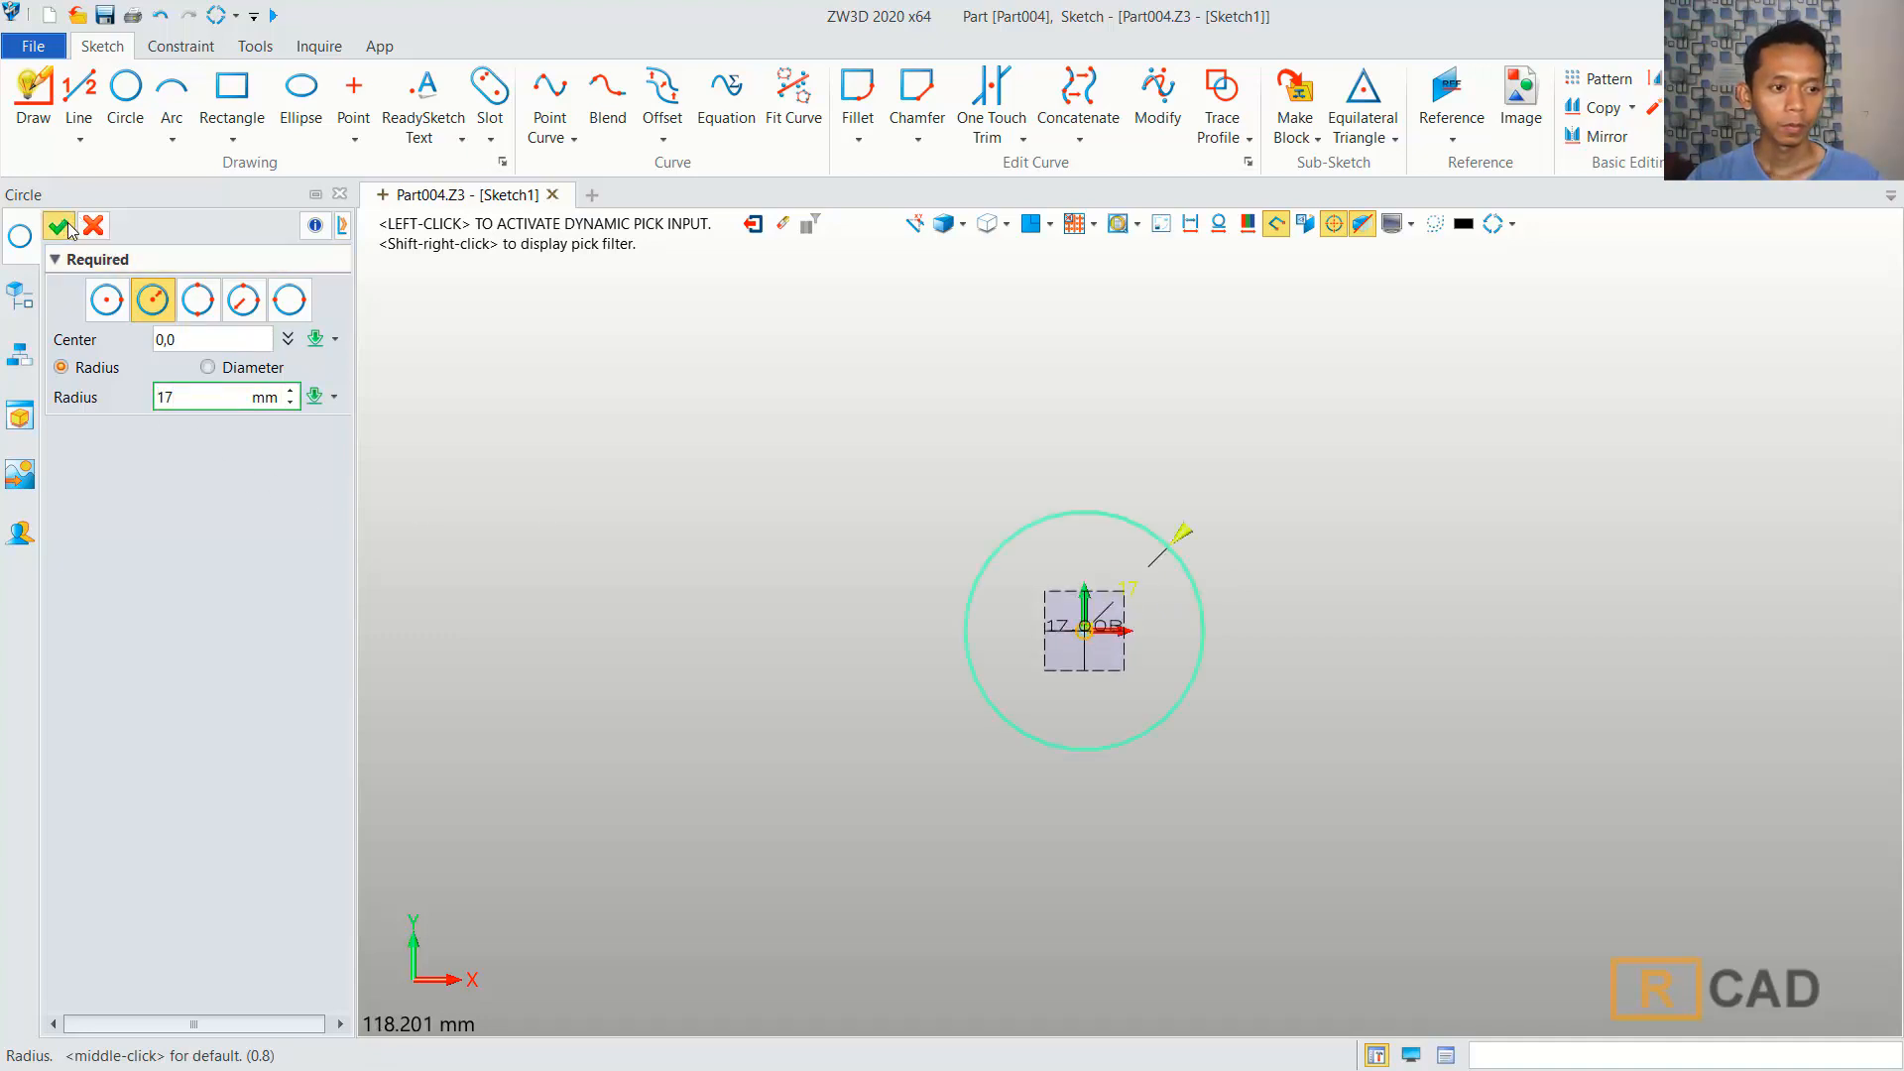
Draw a concentric circle with a 16 mm radius at the sketch origin.
{"action": "middle_click", "coordinate": [848, 442]}
{"action": "left_click", "coordinate": [1084, 628]}
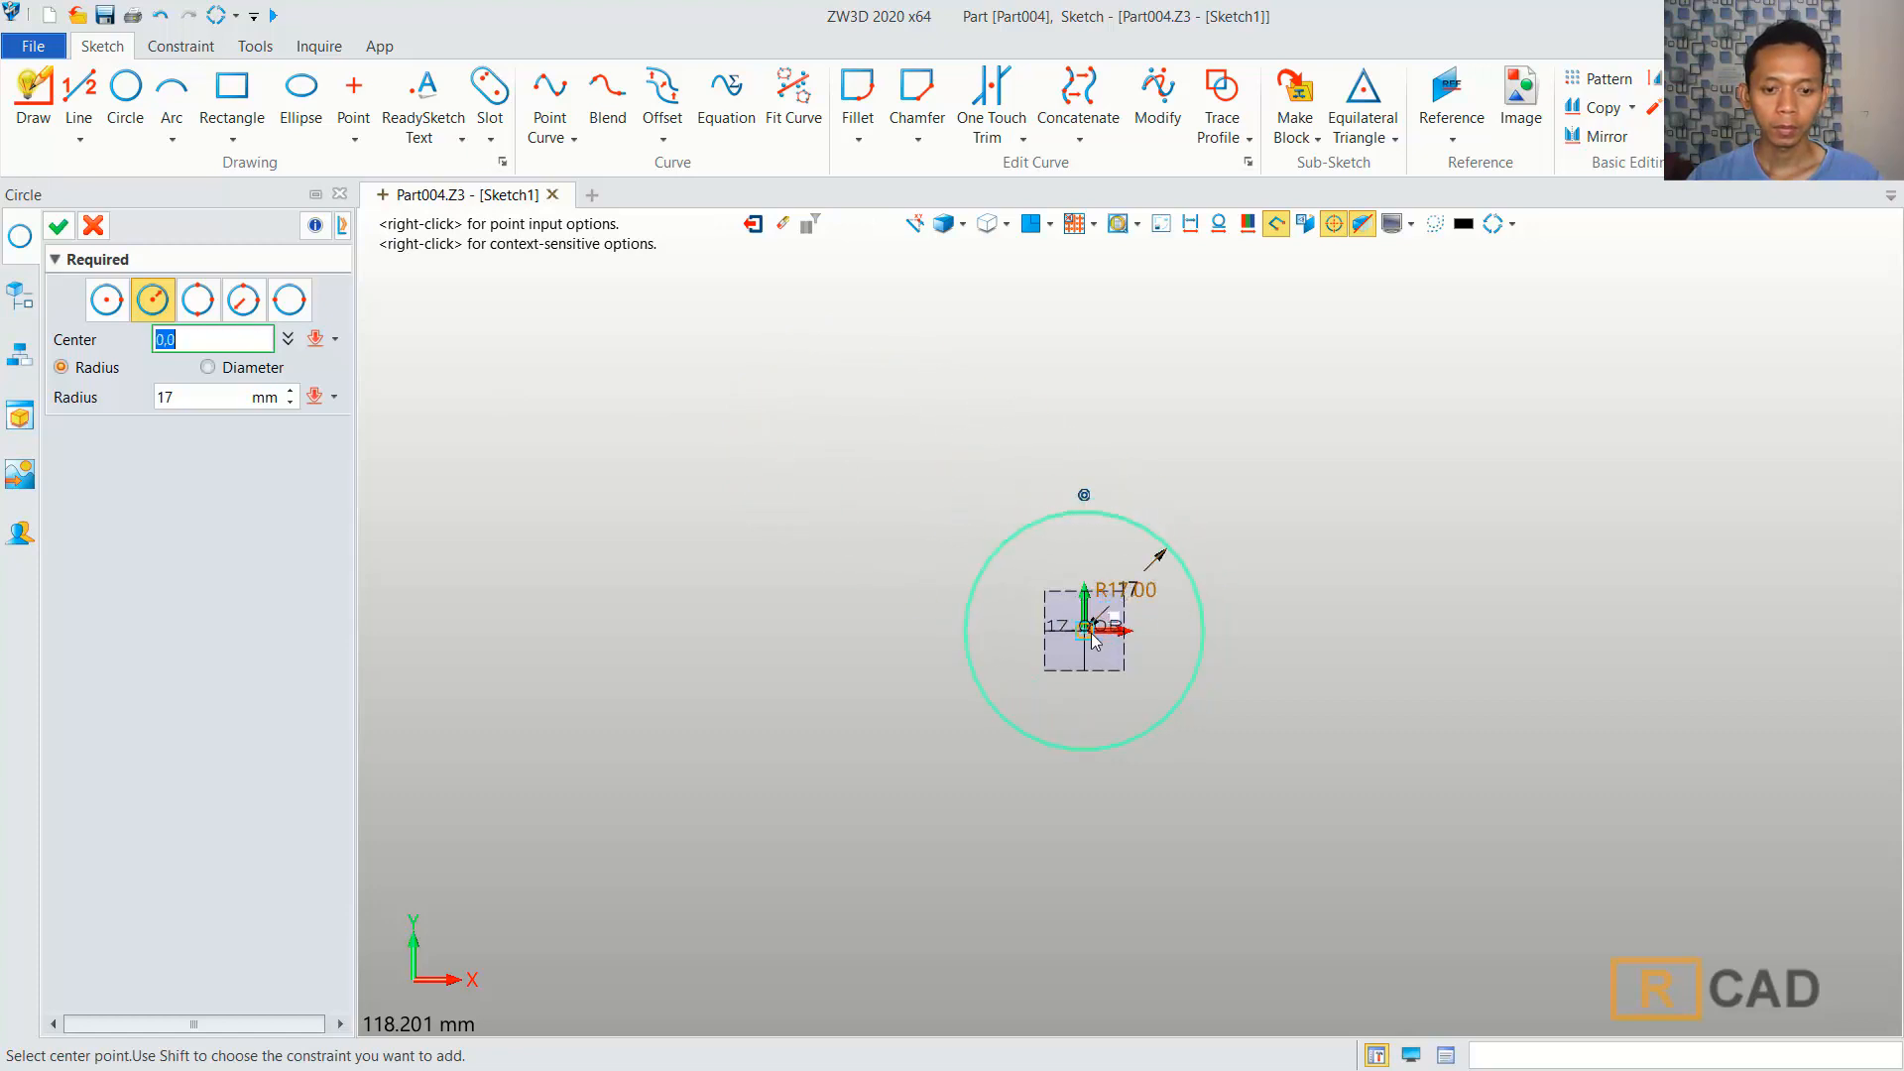
{"action": "type", "text": "1"}
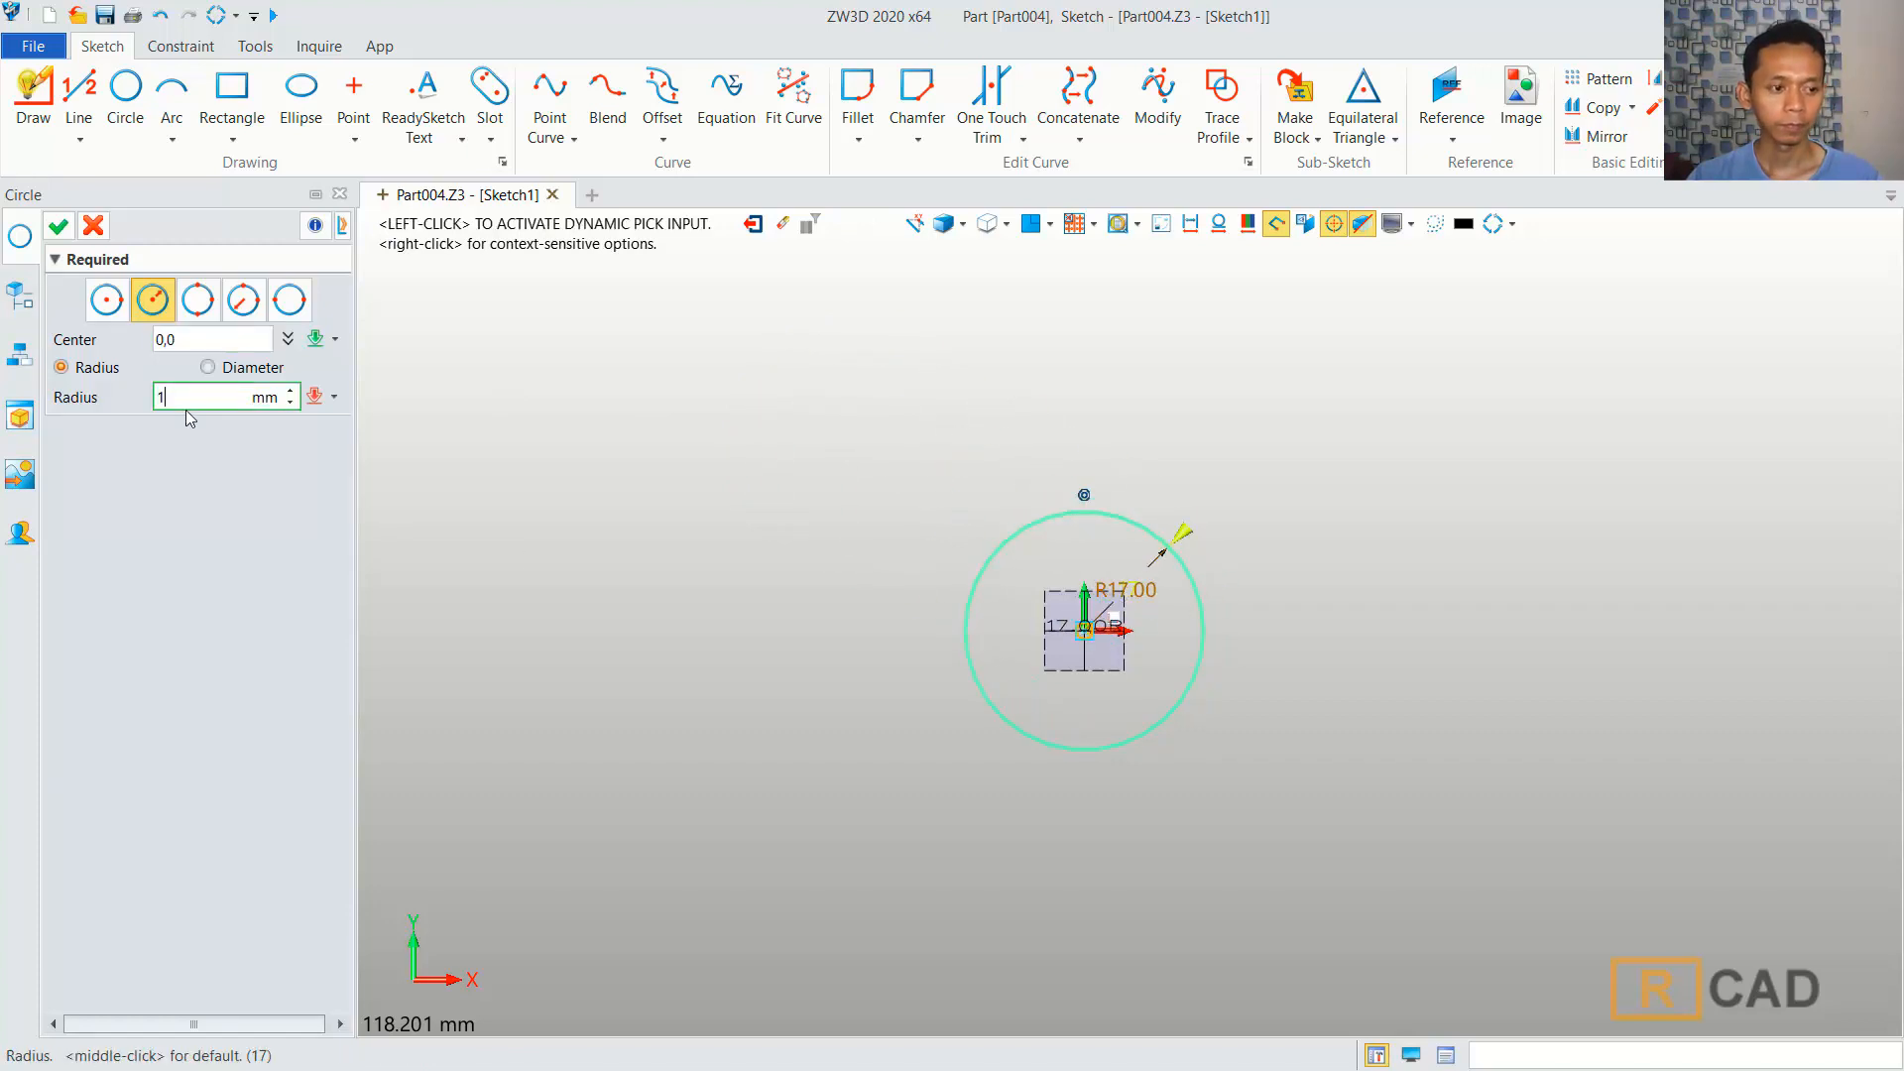
{"action": "type", "text": "6"}
{"action": "left_click", "coordinate": [59, 227]}
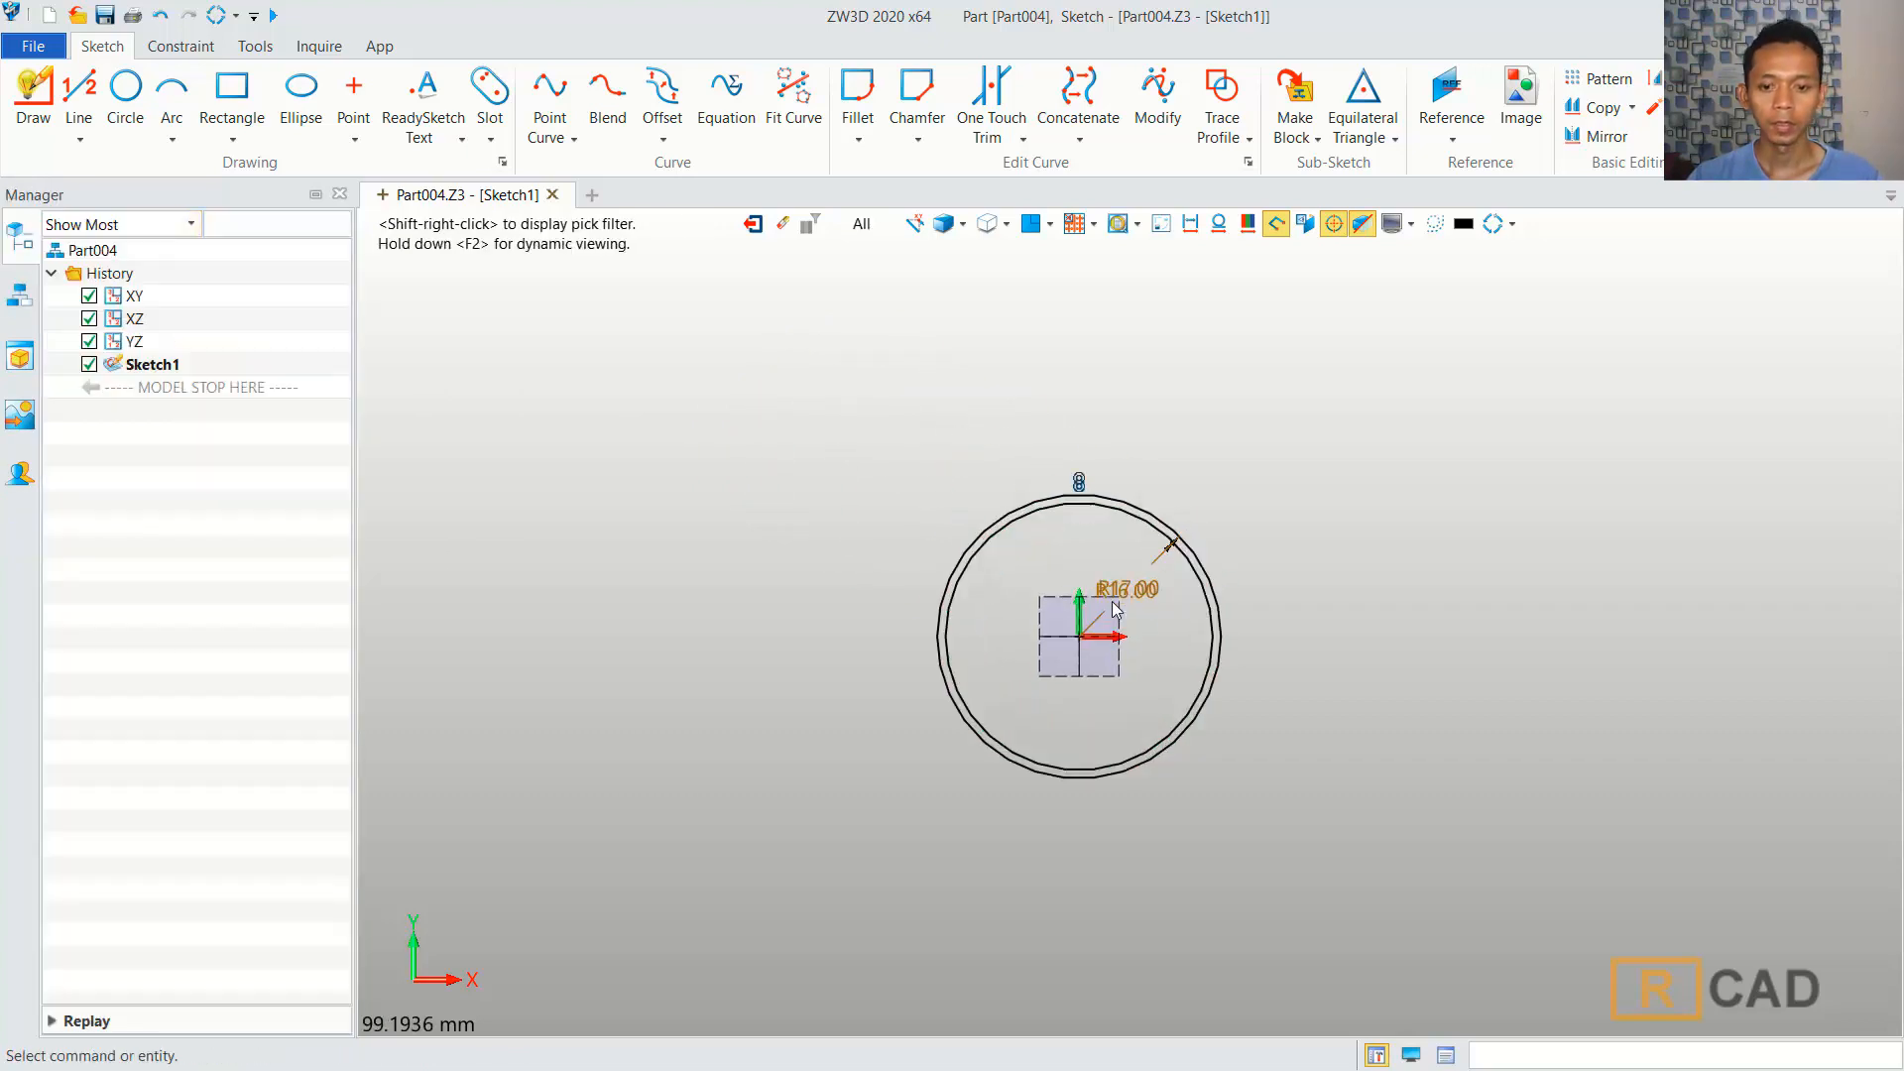
Draw two horizontal lines, each about 45 mm long, across both circles, one above and one below the origin.
{"action": "scroll", "coordinate": [1127, 565], "scroll_direction": "up", "scroll_amount": 4}
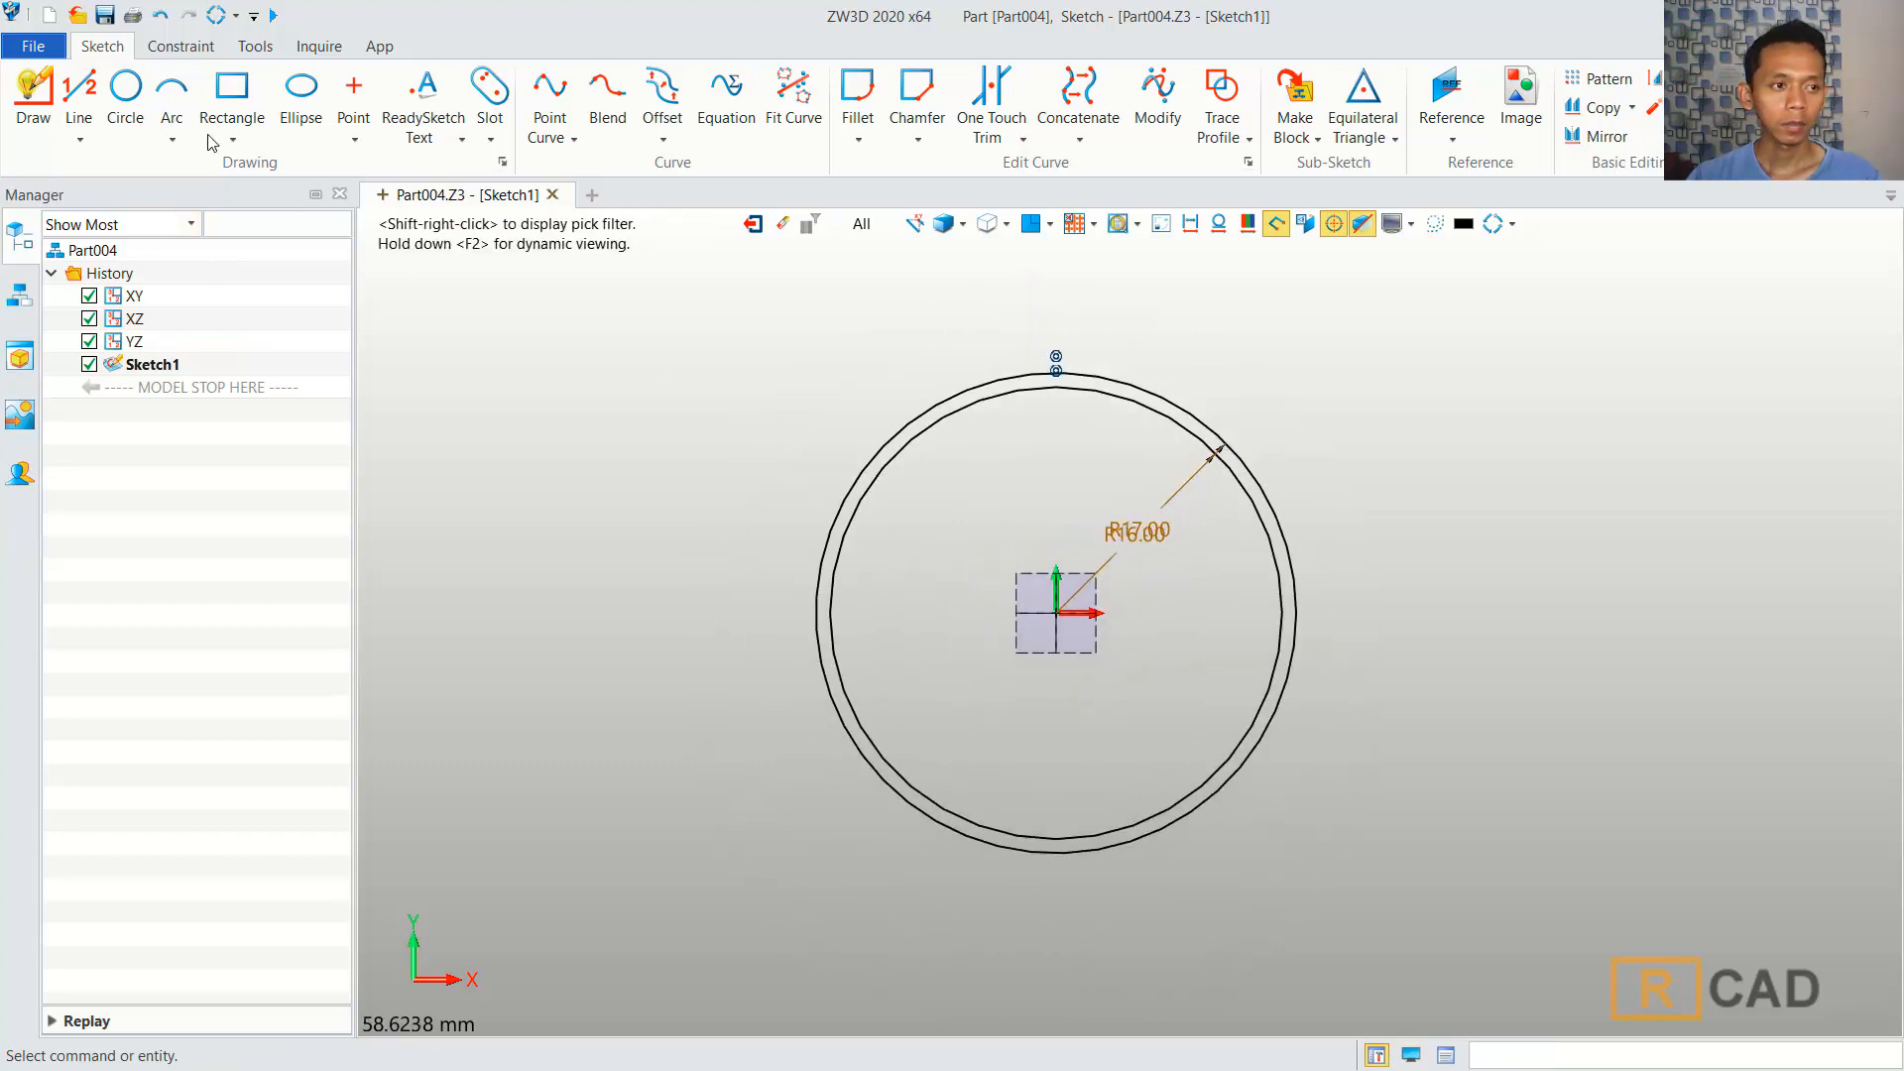
{"action": "left_click", "coordinate": [79, 94]}
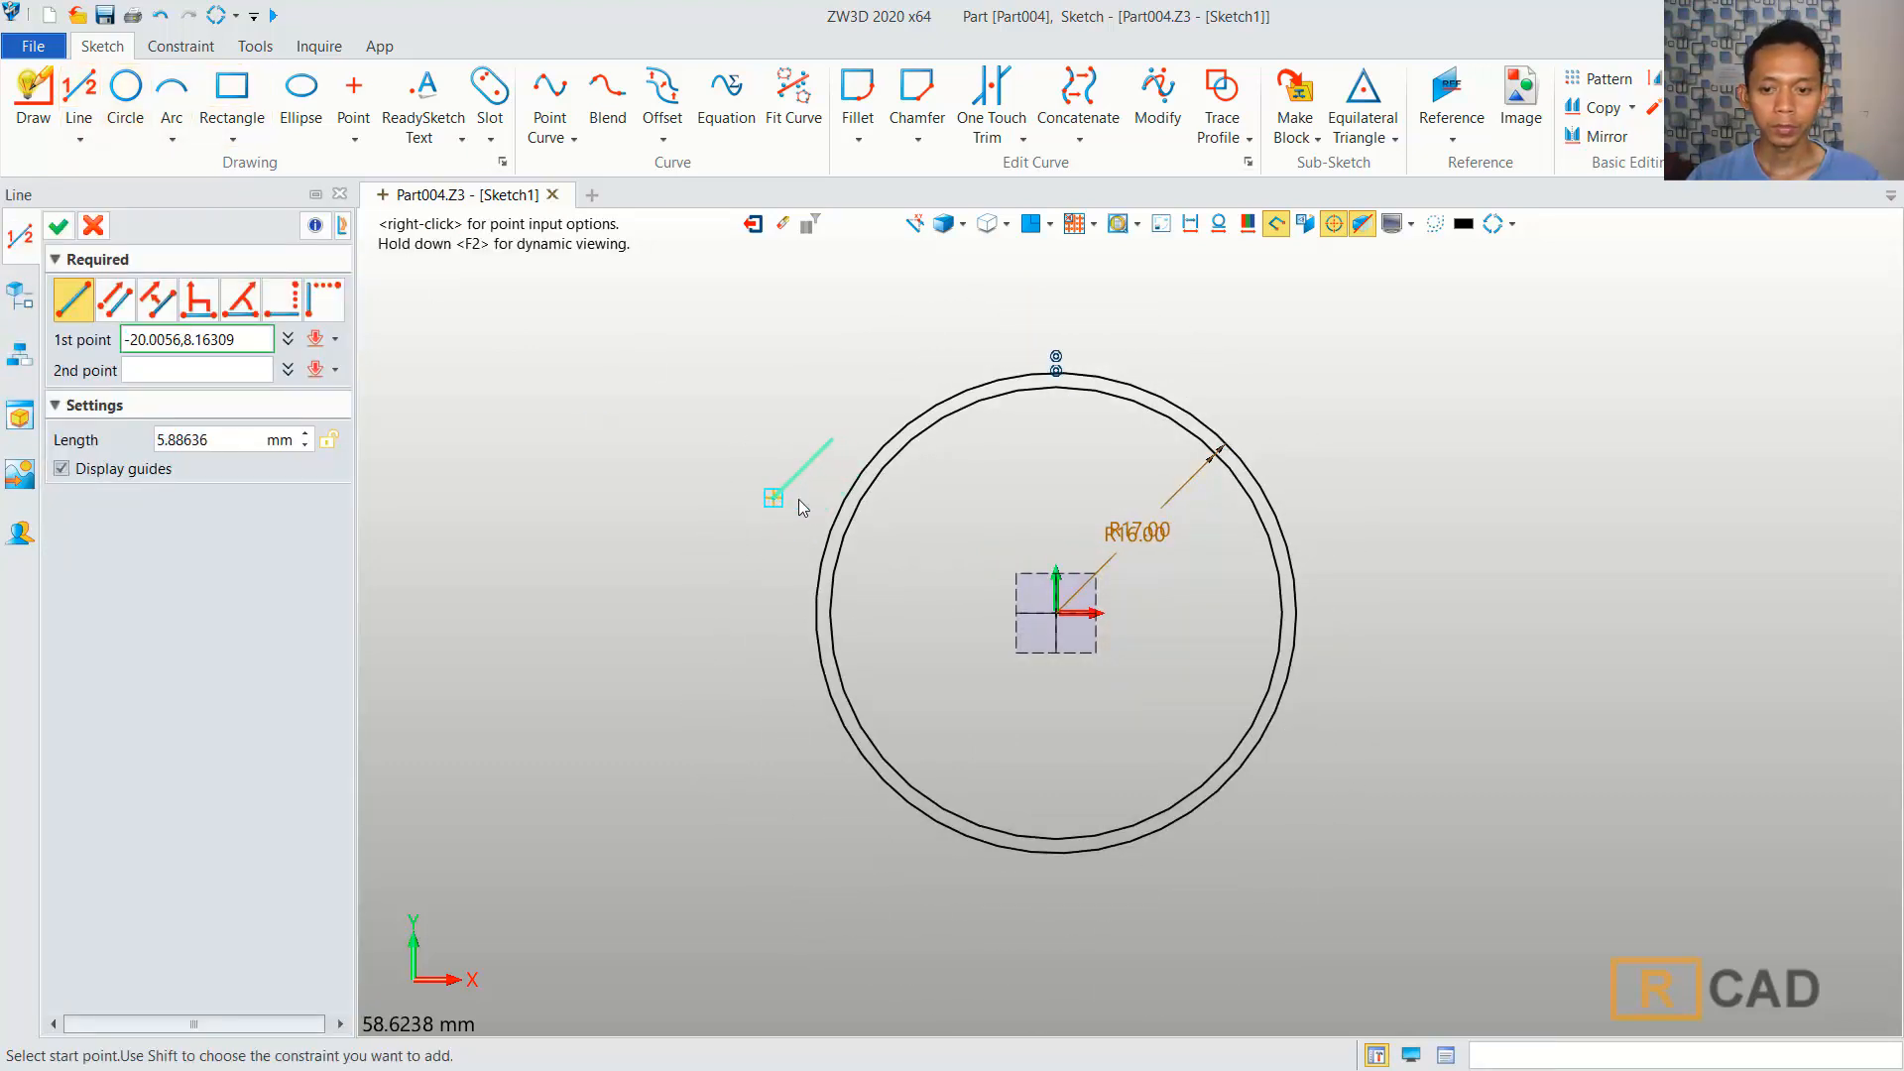
{"action": "left_click", "coordinate": [774, 496]}
{"action": "left_click", "coordinate": [1416, 497]}
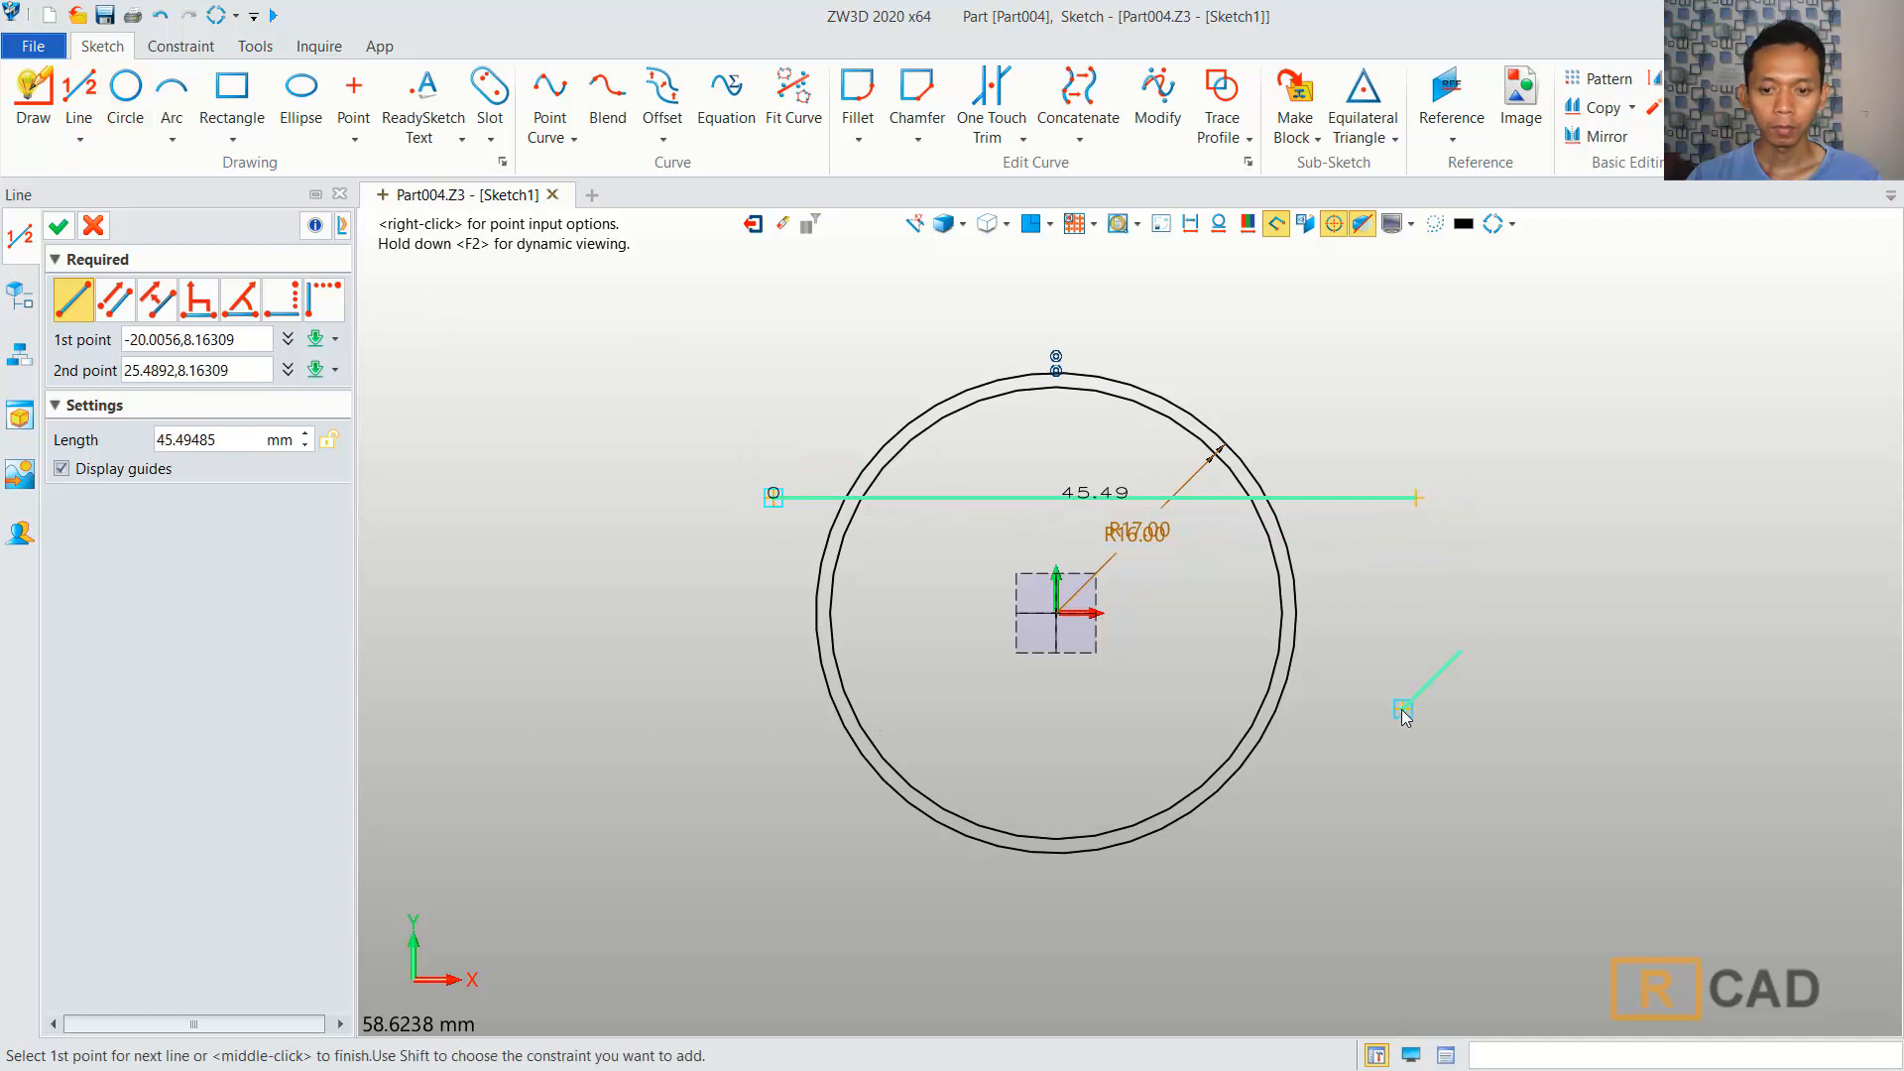
{"action": "left_click", "coordinate": [769, 724]}
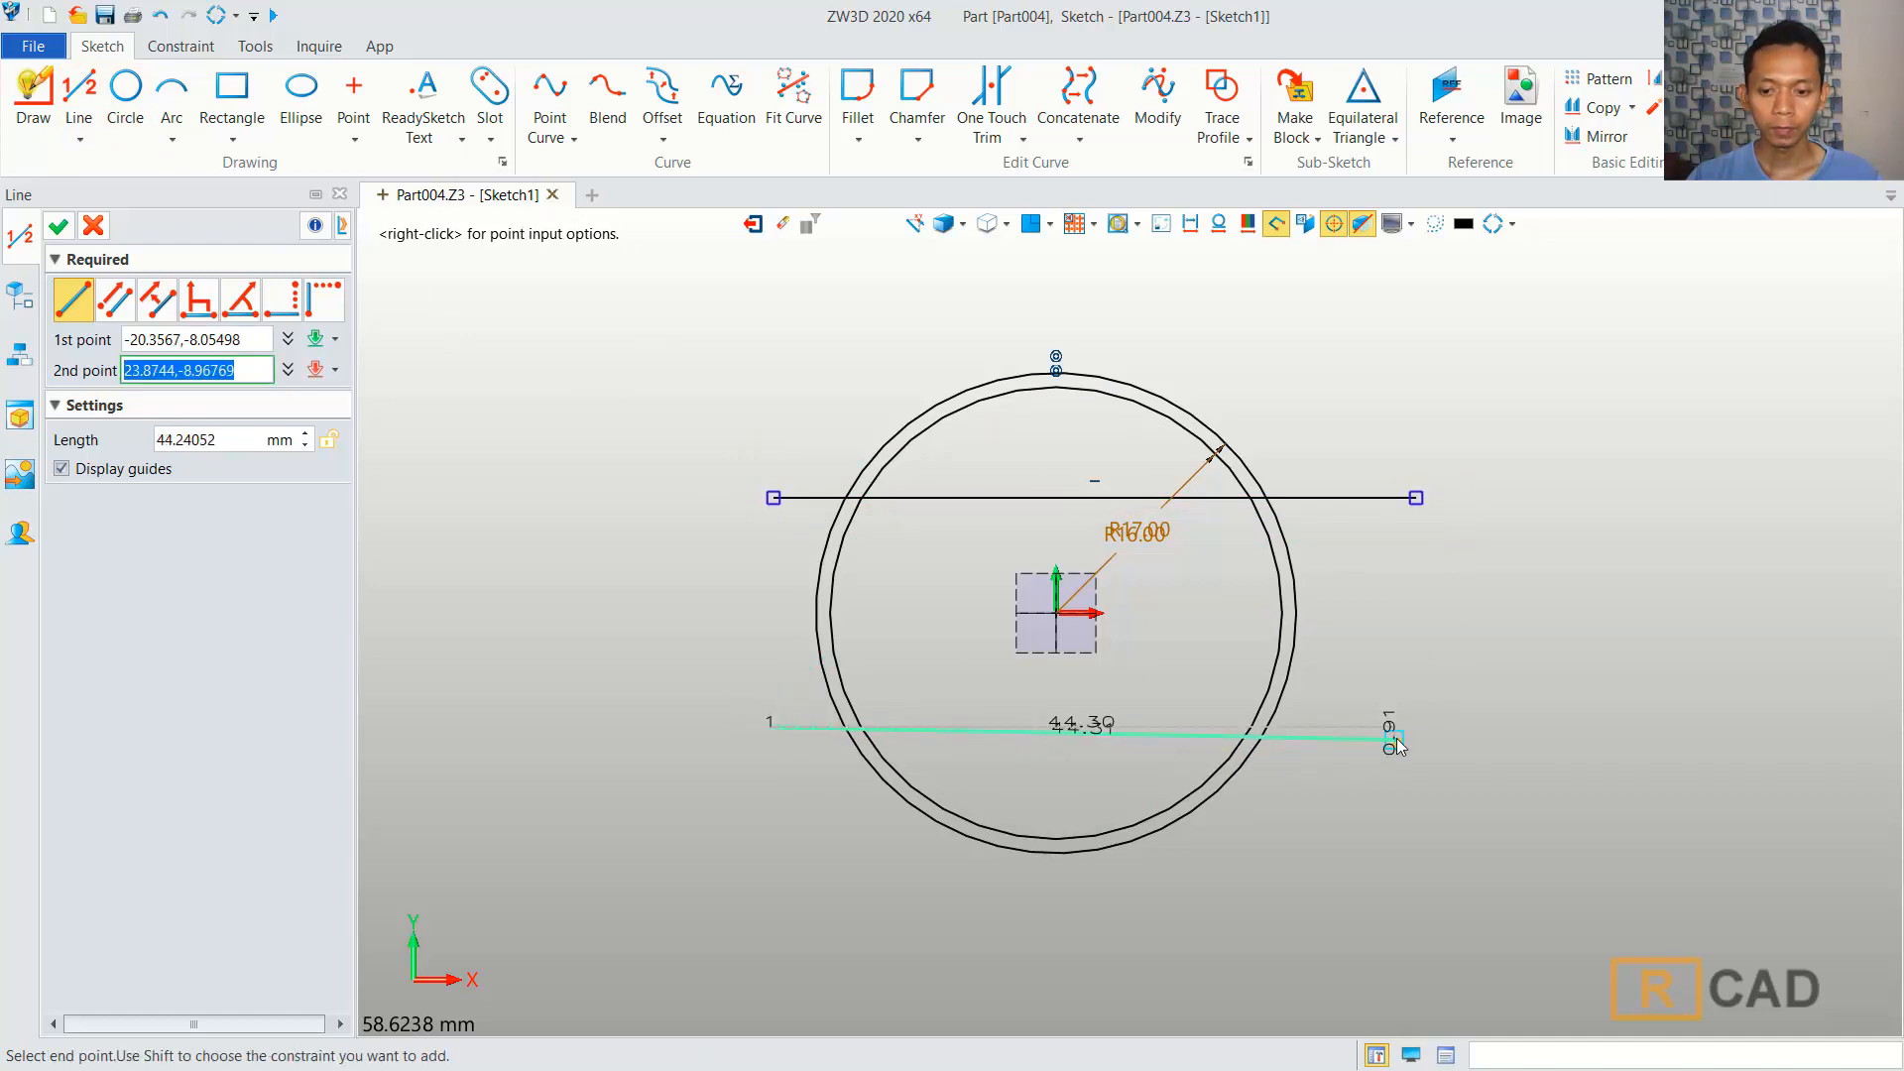
{"action": "left_click", "coordinate": [1416, 727]}
{"action": "middle_click", "coordinate": [1555, 634]}
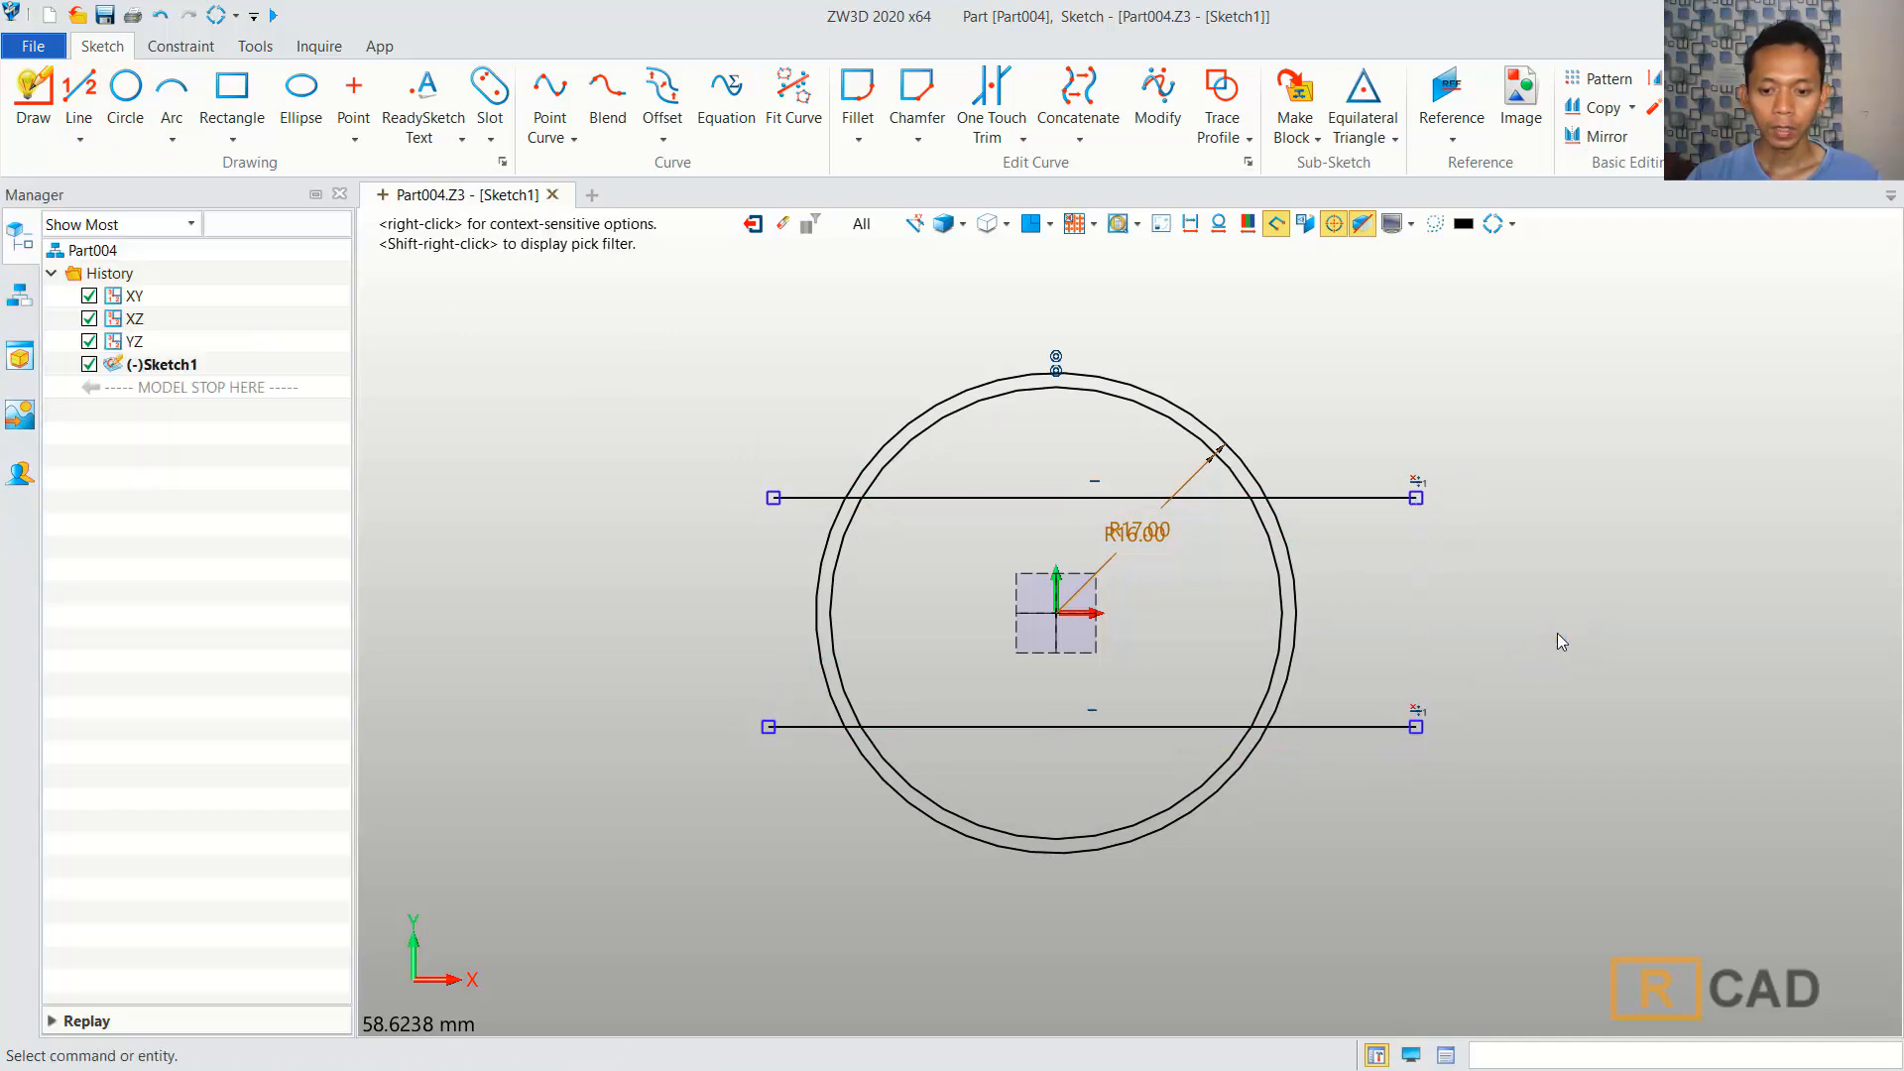
Dimension the upper horizontal line's vertical distance from the origin and set it to 9 mm.
{"action": "left_click", "coordinate": [181, 46]}
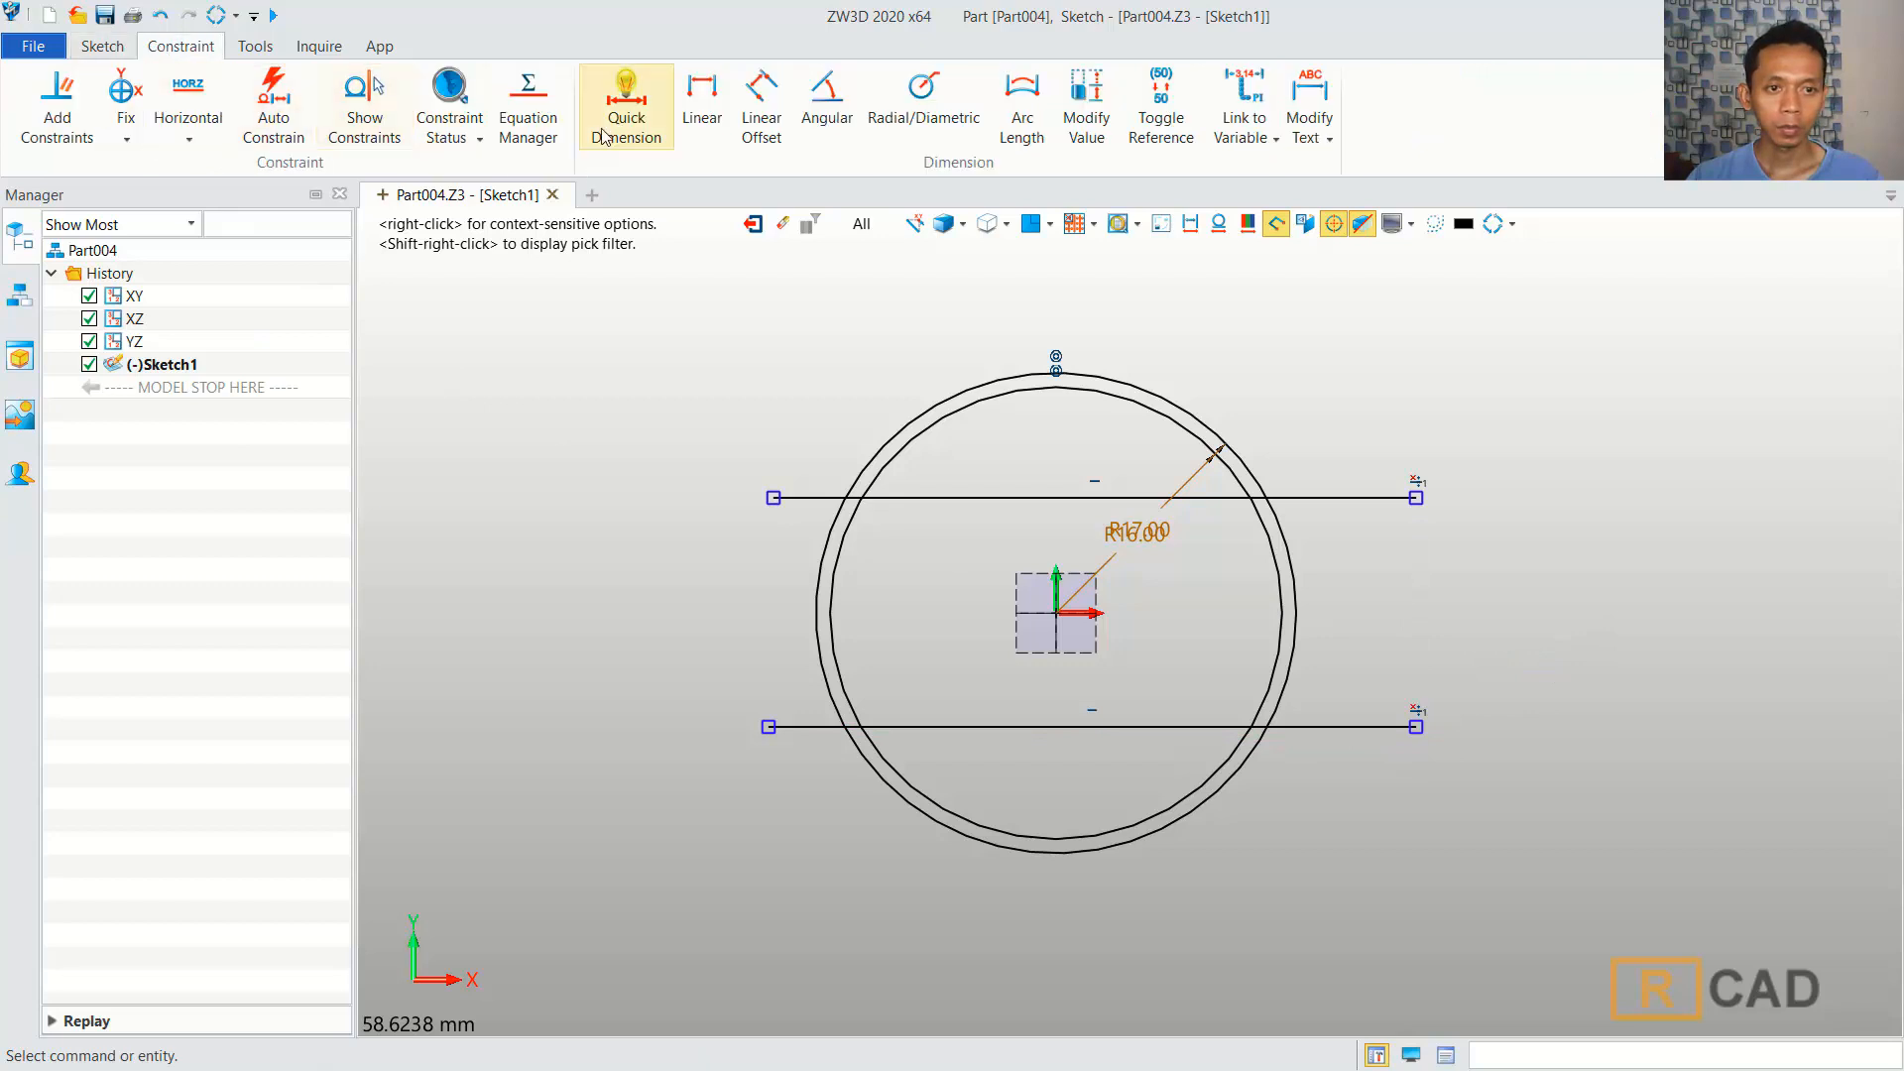
{"action": "left_click", "coordinate": [626, 109]}
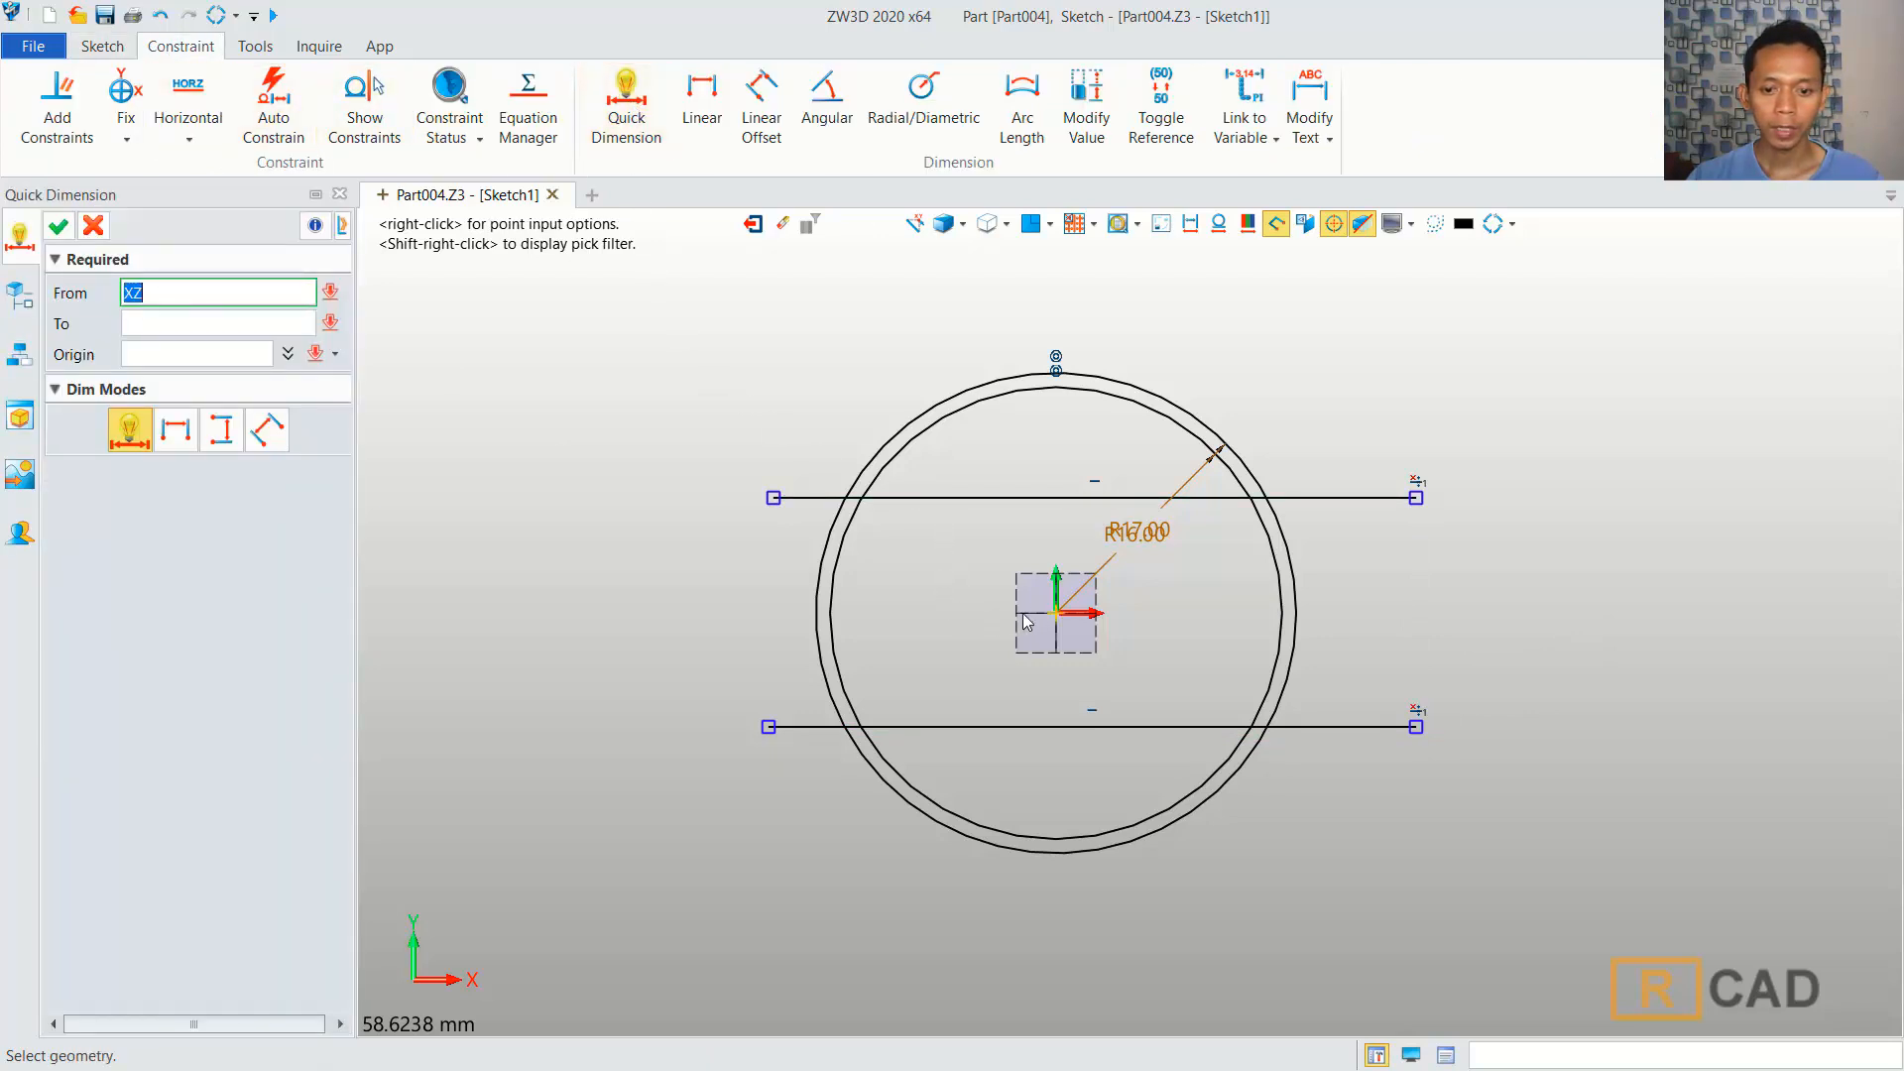
{"action": "left_click", "coordinate": [1035, 499]}
{"action": "left_click", "coordinate": [1035, 500]}
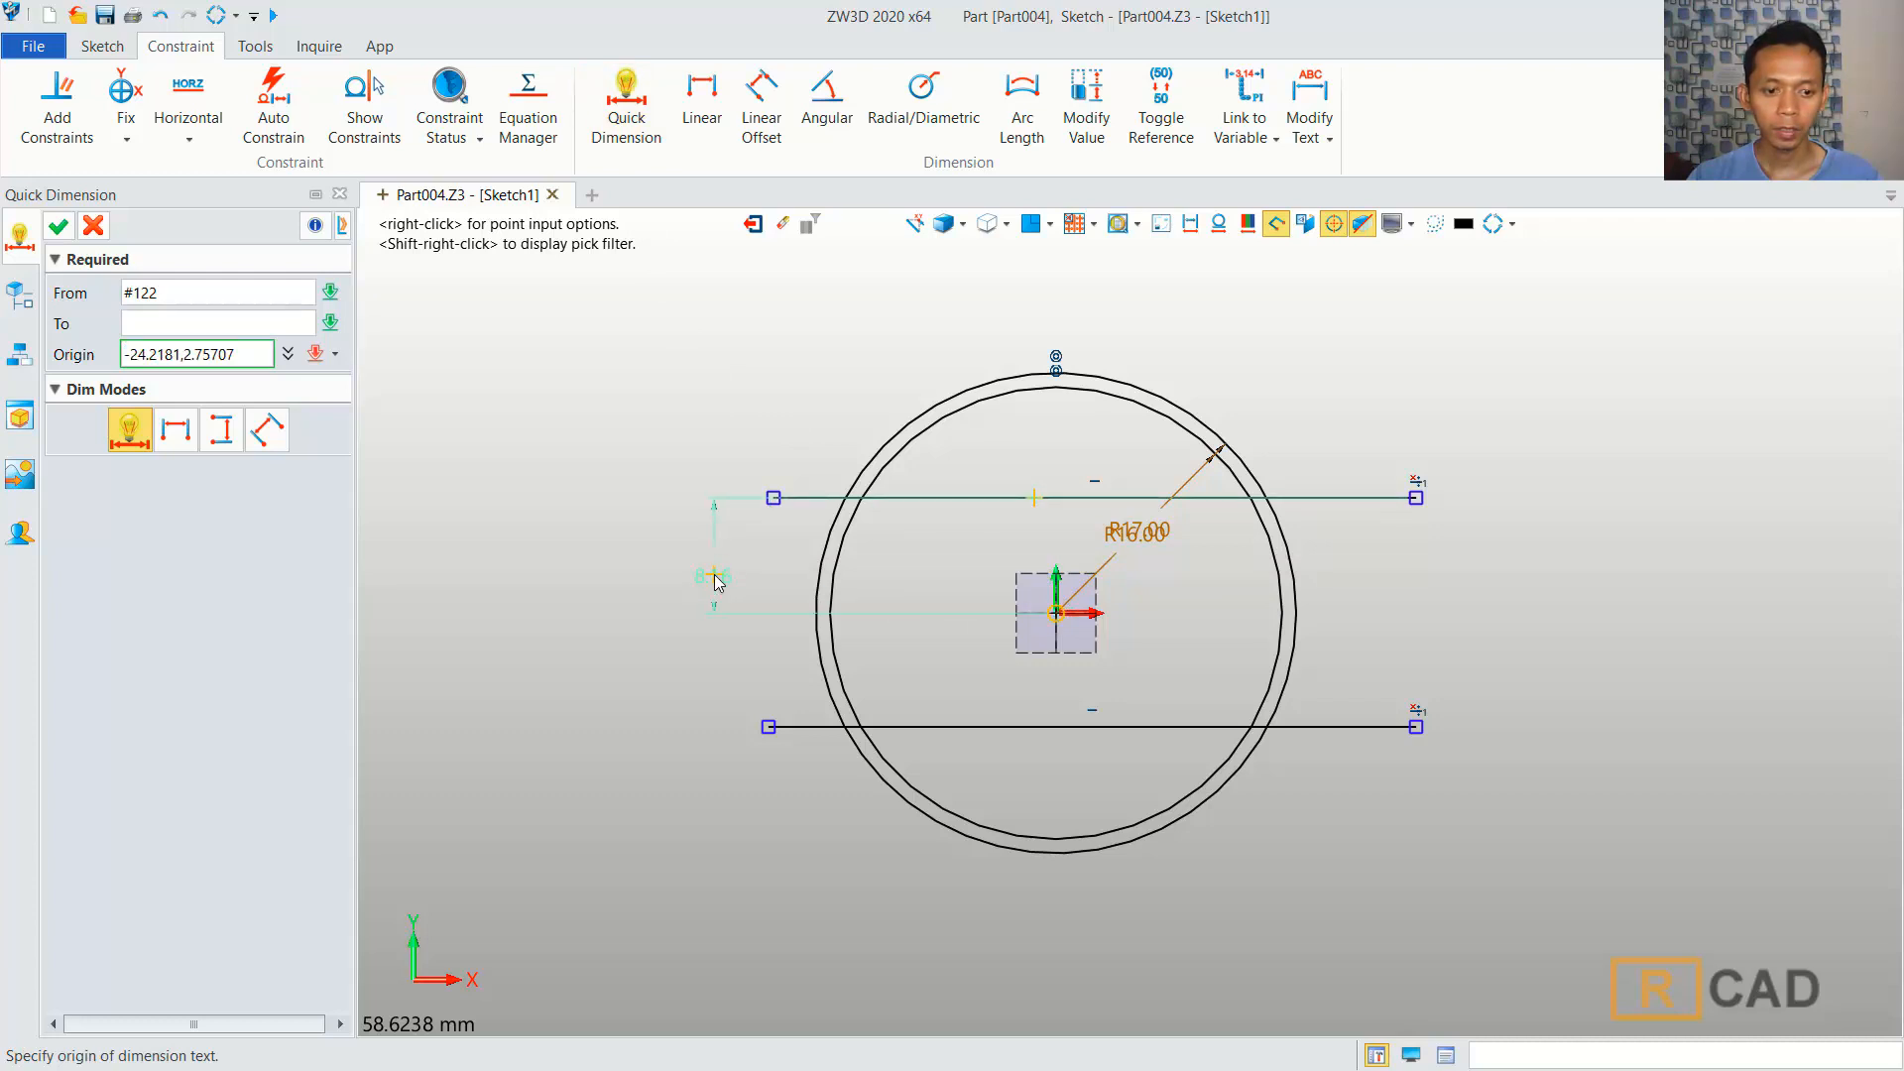
{"action": "left_click", "coordinate": [712, 577]}
{"action": "type", "text": "9"}
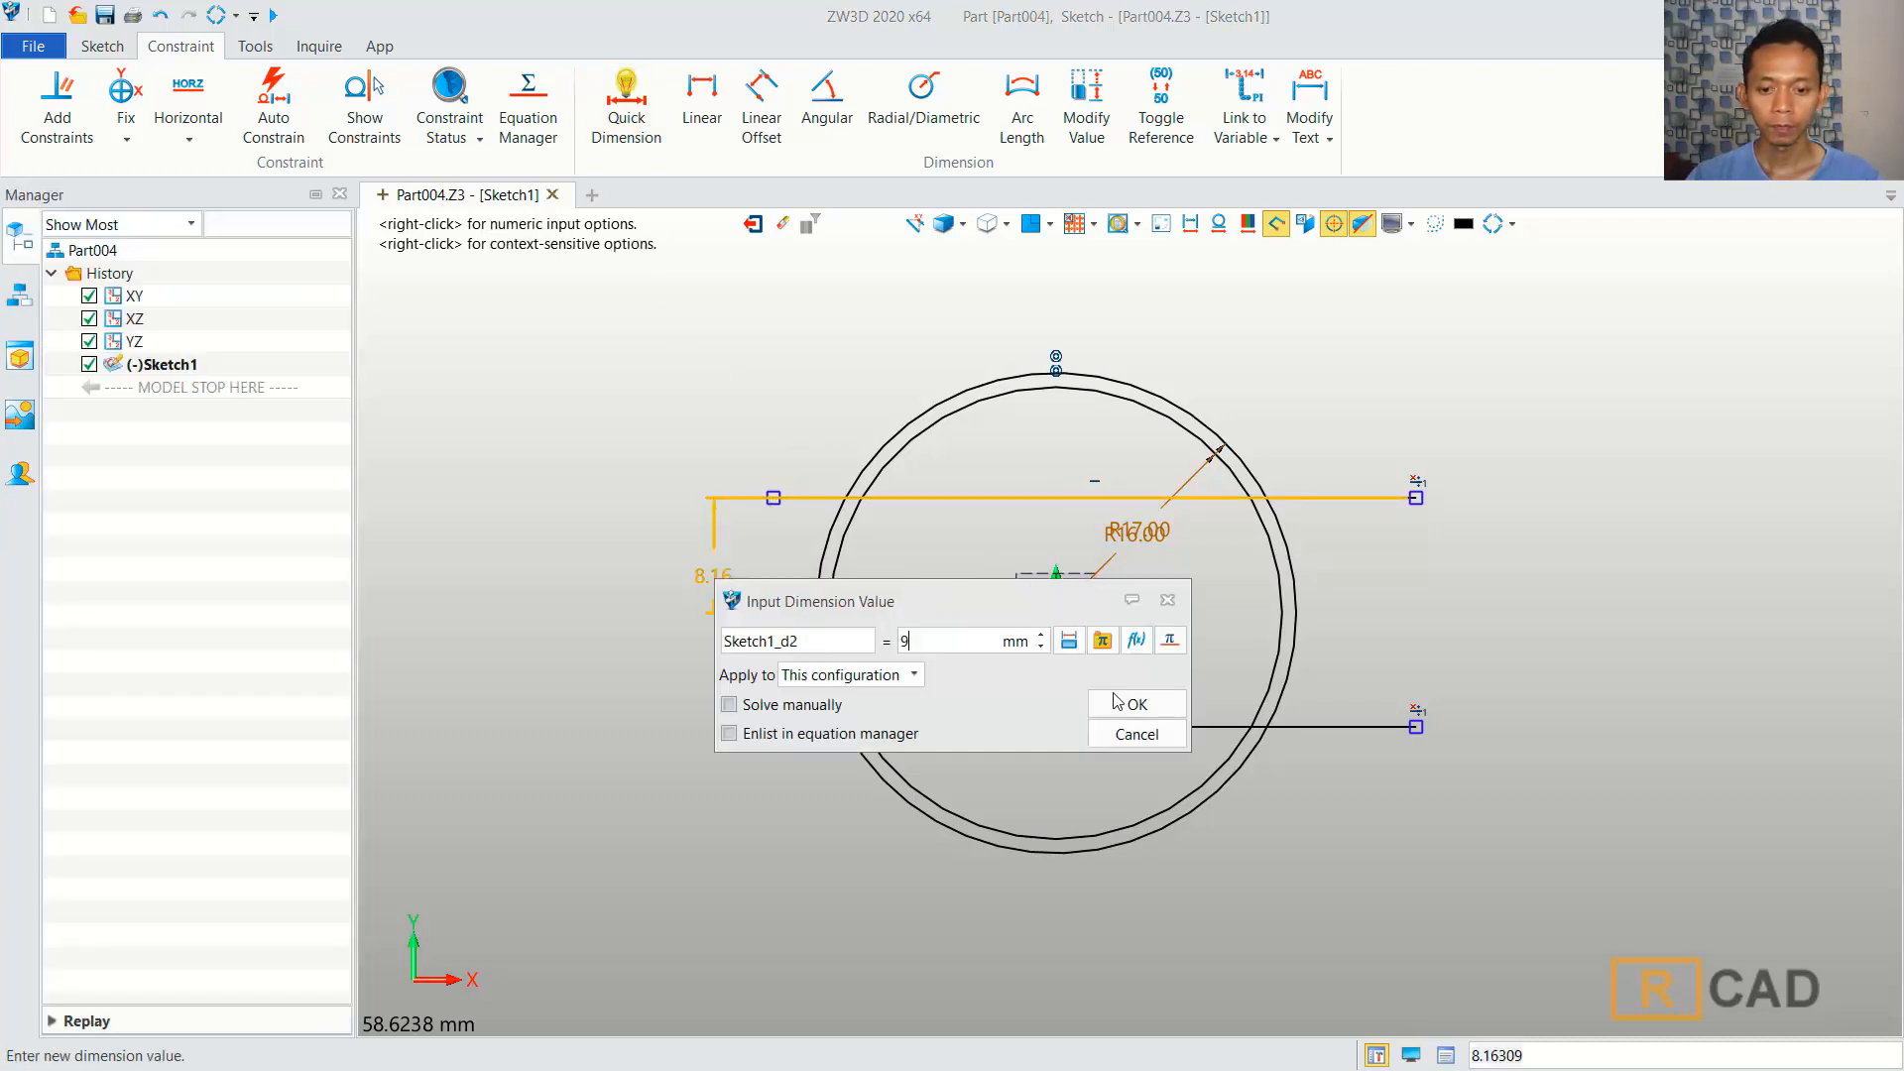
{"action": "left_click", "coordinate": [1137, 704]}
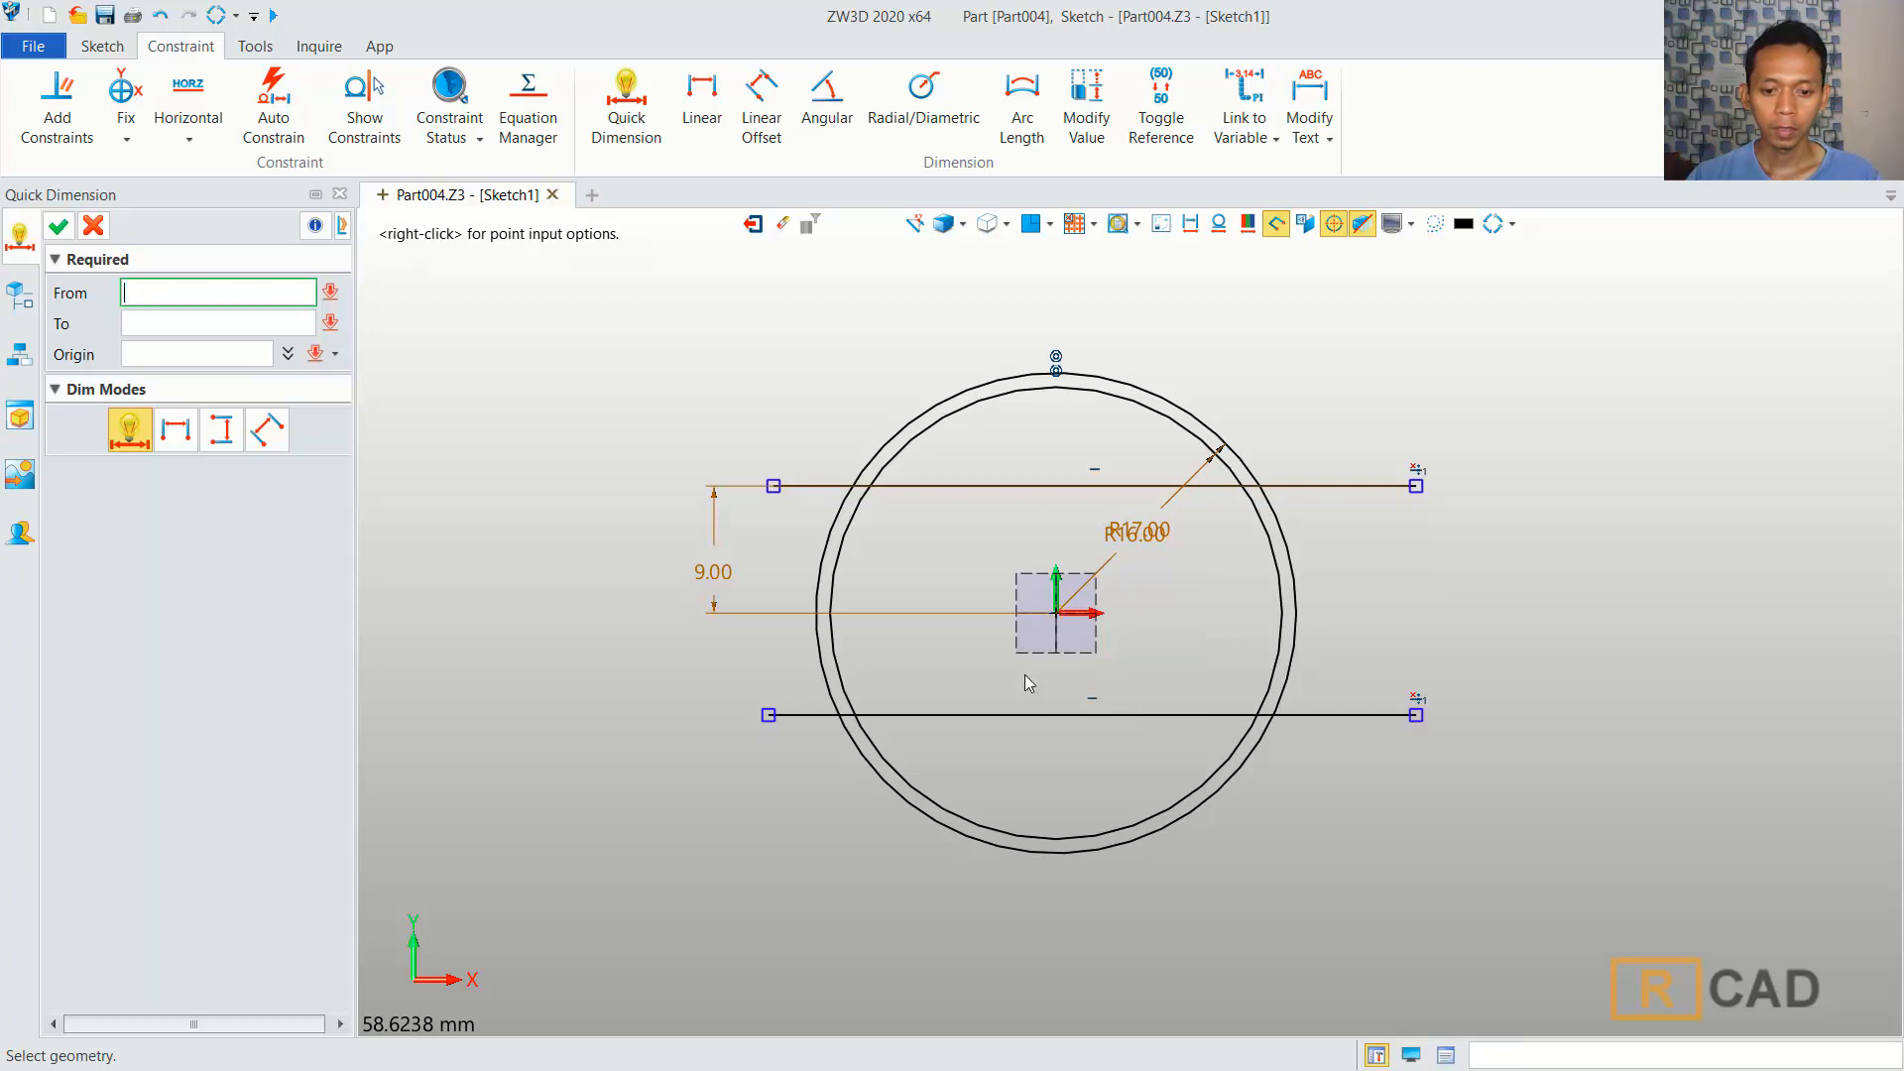
Dimension the lower horizontal line's vertical distance from the origin and set it to 4 mm.
{"action": "left_click", "coordinate": [1027, 715]}
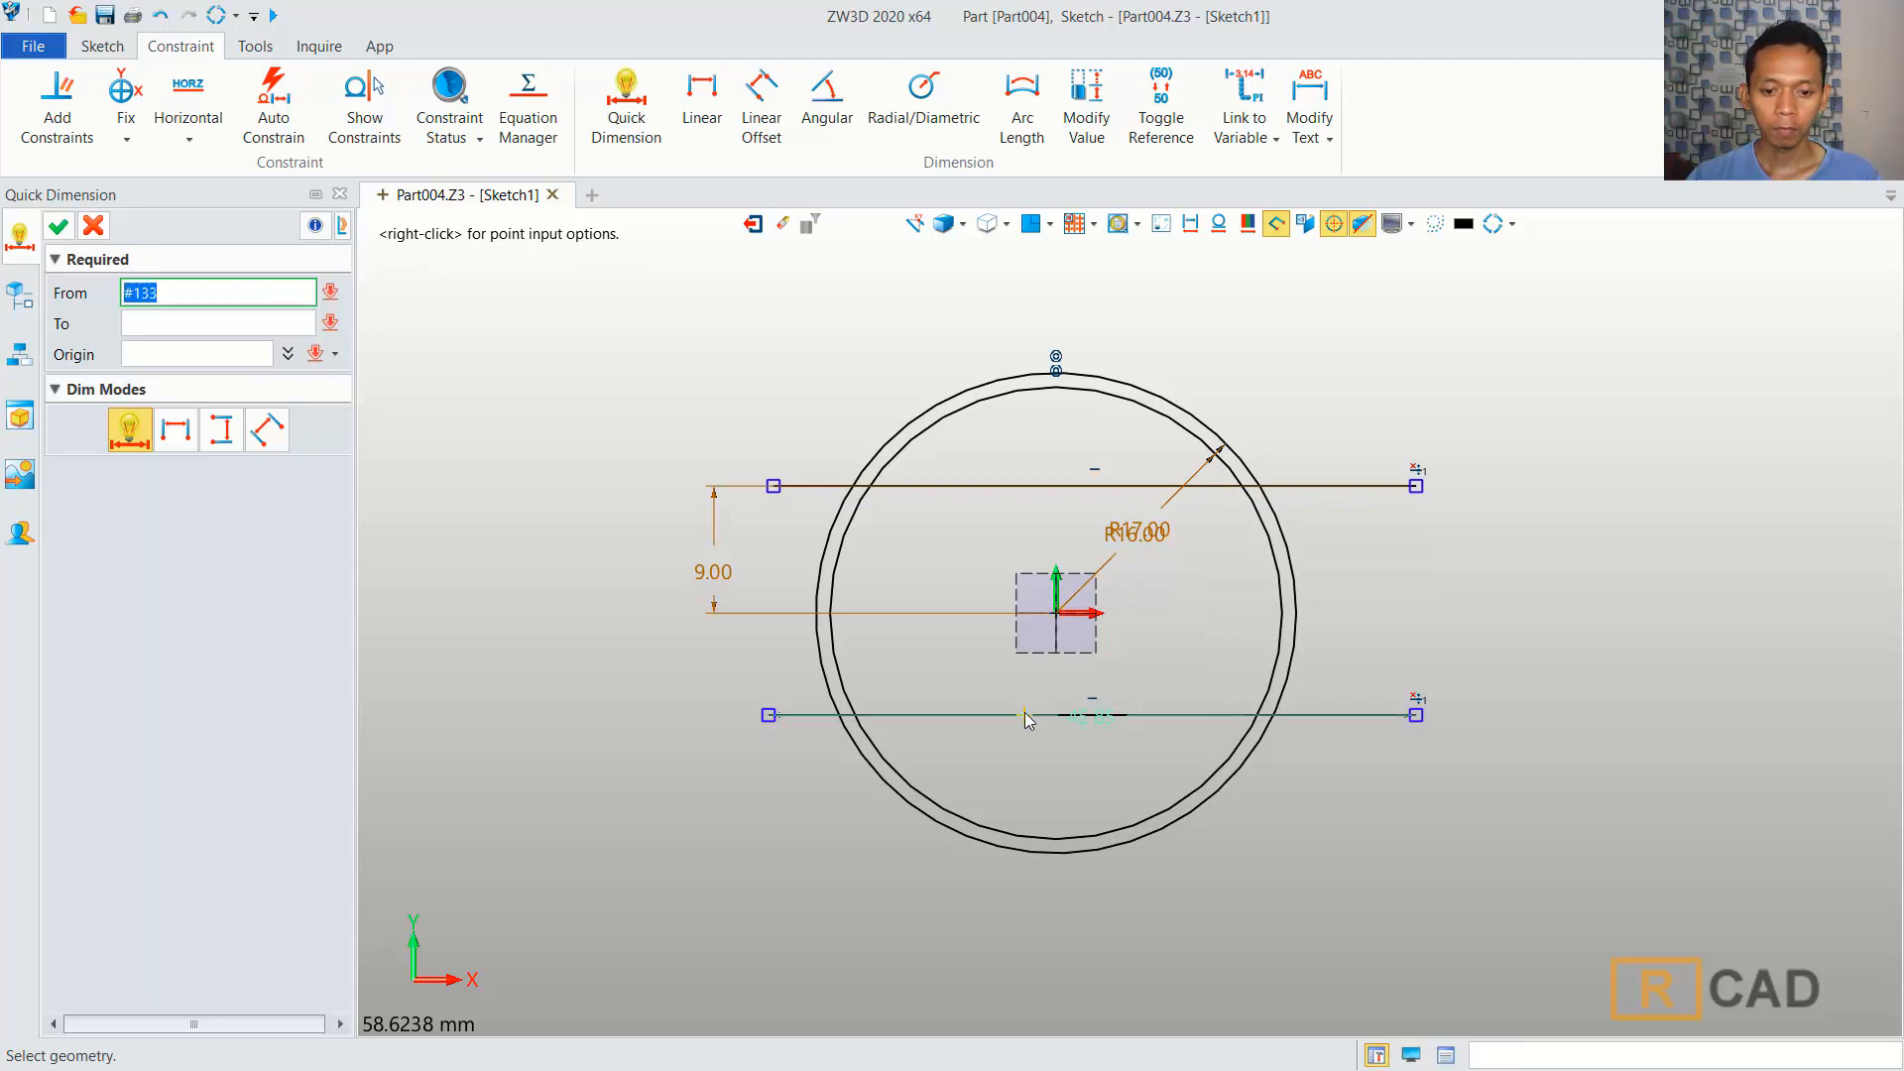
{"action": "left_click", "coordinate": [1062, 614]}
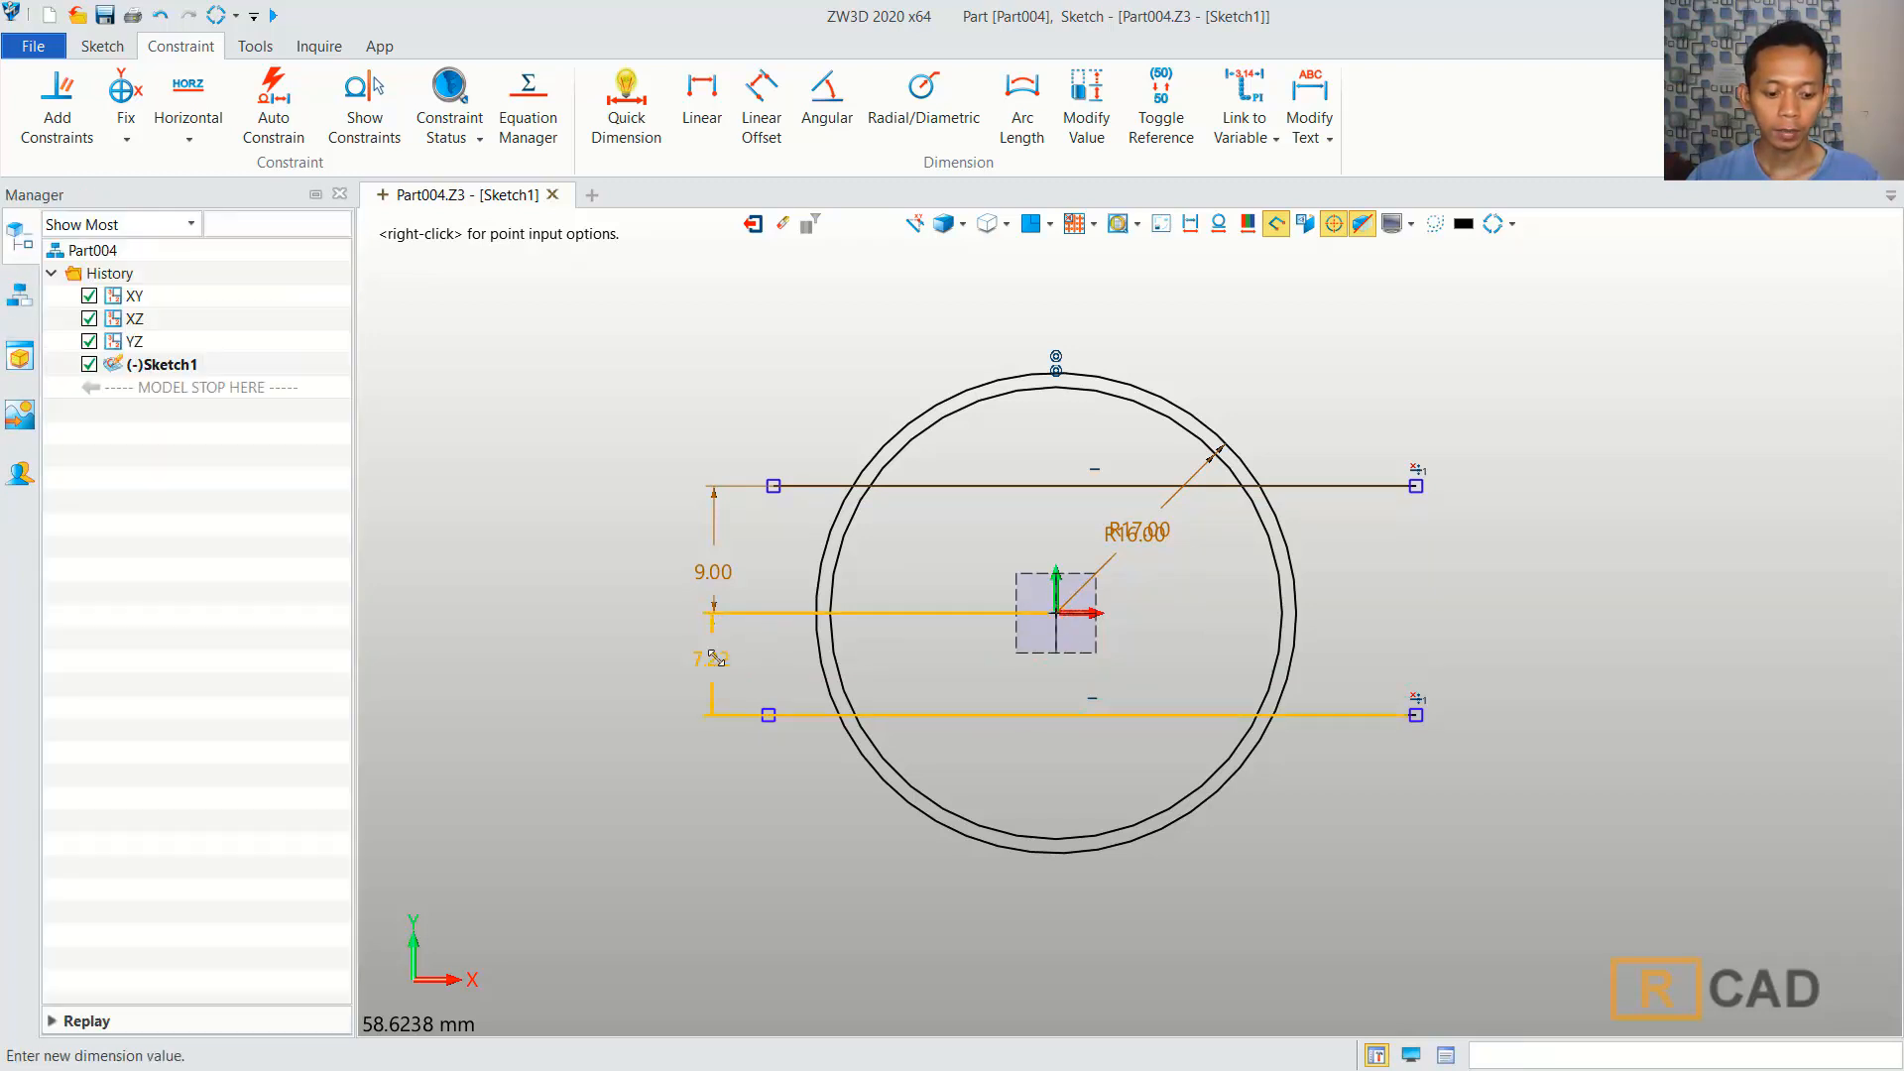
{"action": "left_click", "coordinate": [716, 662]}
{"action": "type", "text": "4"}
{"action": "left_click", "coordinate": [1137, 782]}
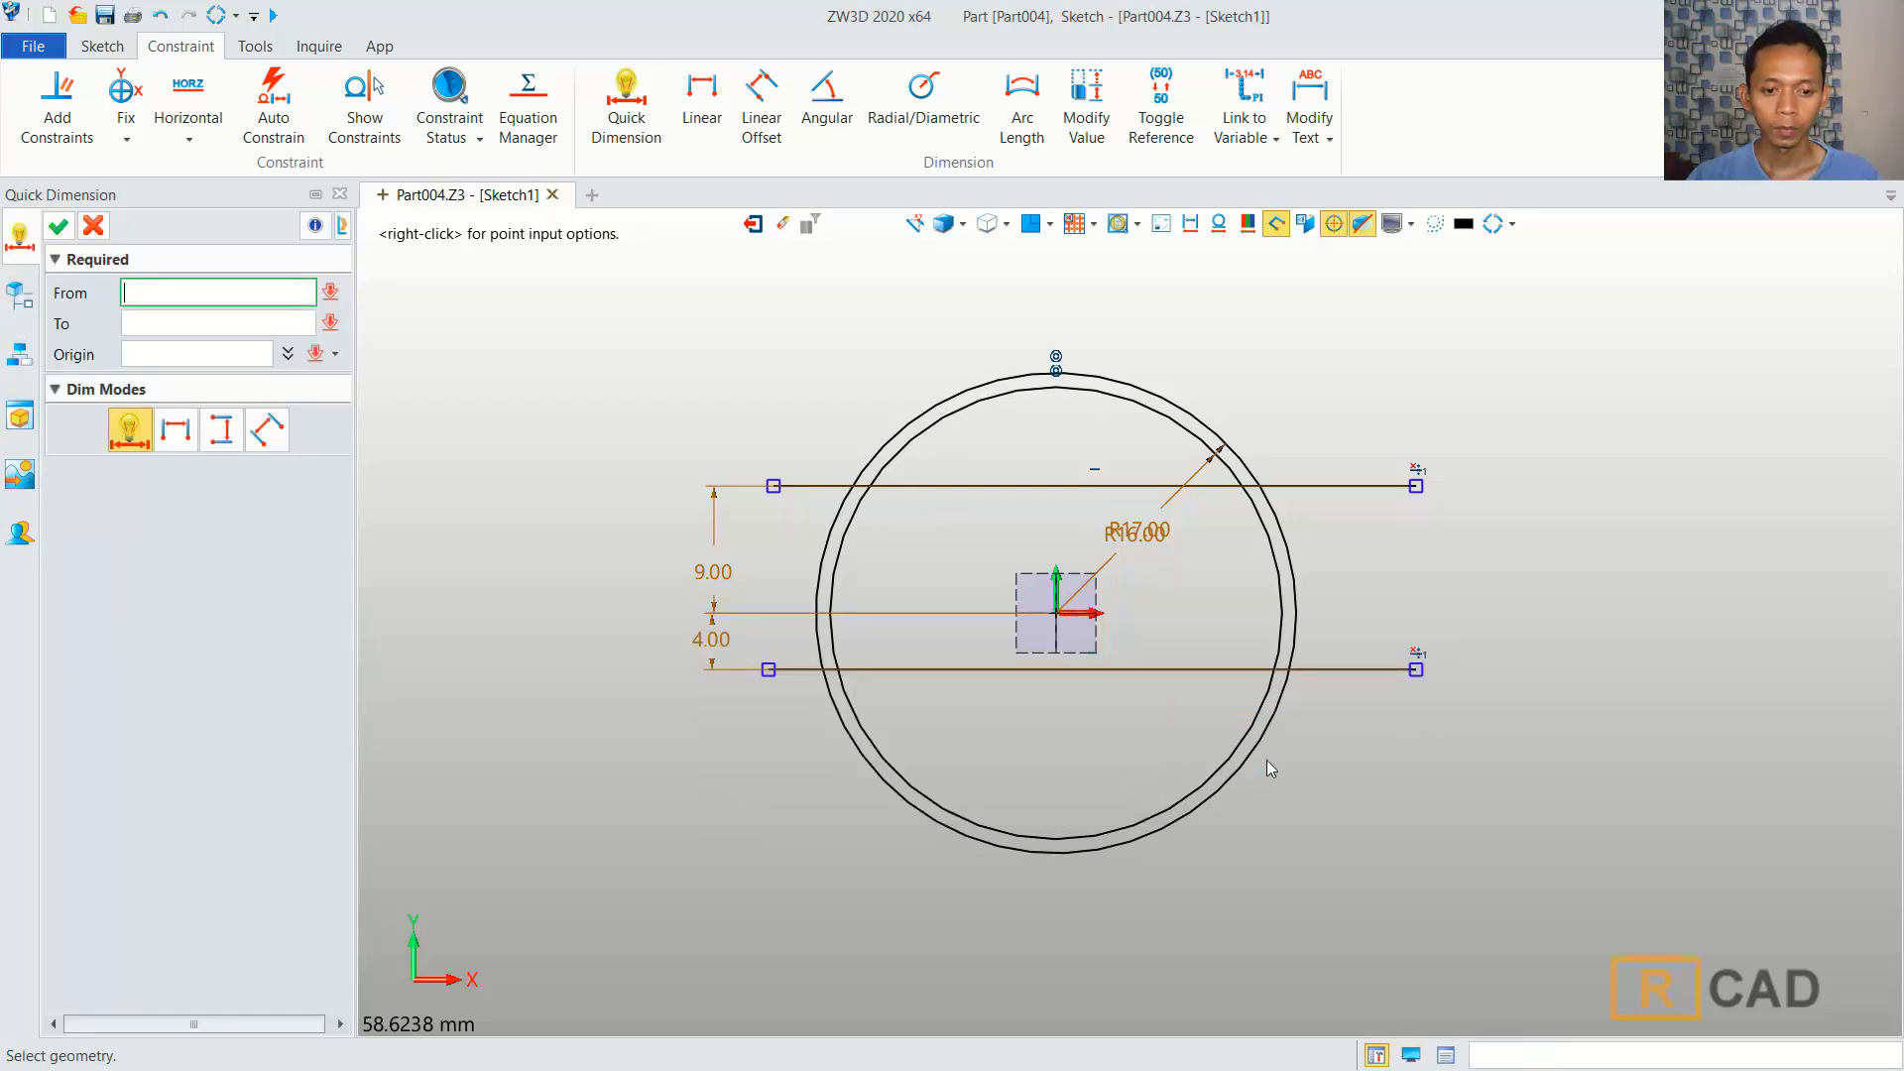
{"action": "left_click", "coordinate": [56, 228]}
Trim away the outer circle below the upper line and the inner circle below the lower line.
{"action": "left_click", "coordinate": [103, 46]}
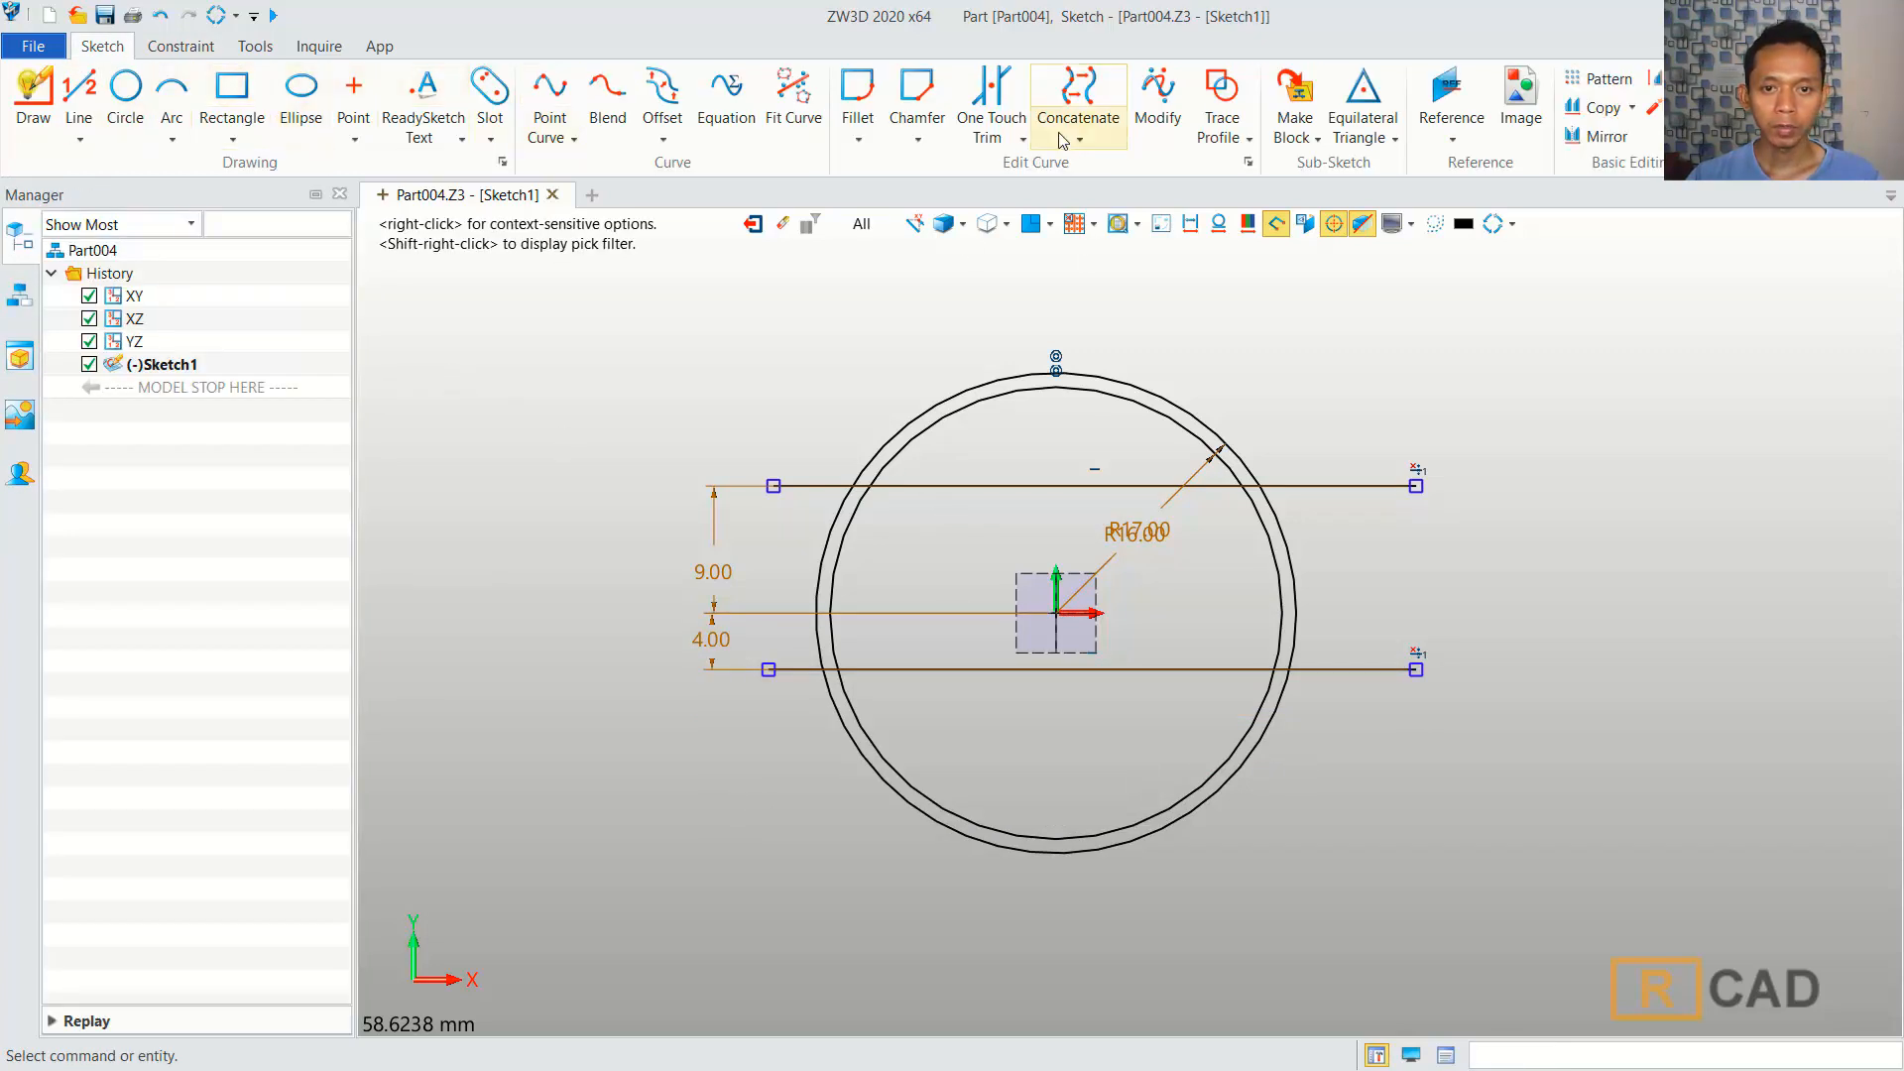
{"action": "left_click", "coordinate": [991, 99]}
{"action": "scroll", "coordinate": [1050, 771], "scroll_direction": "up", "scroll_amount": 1}
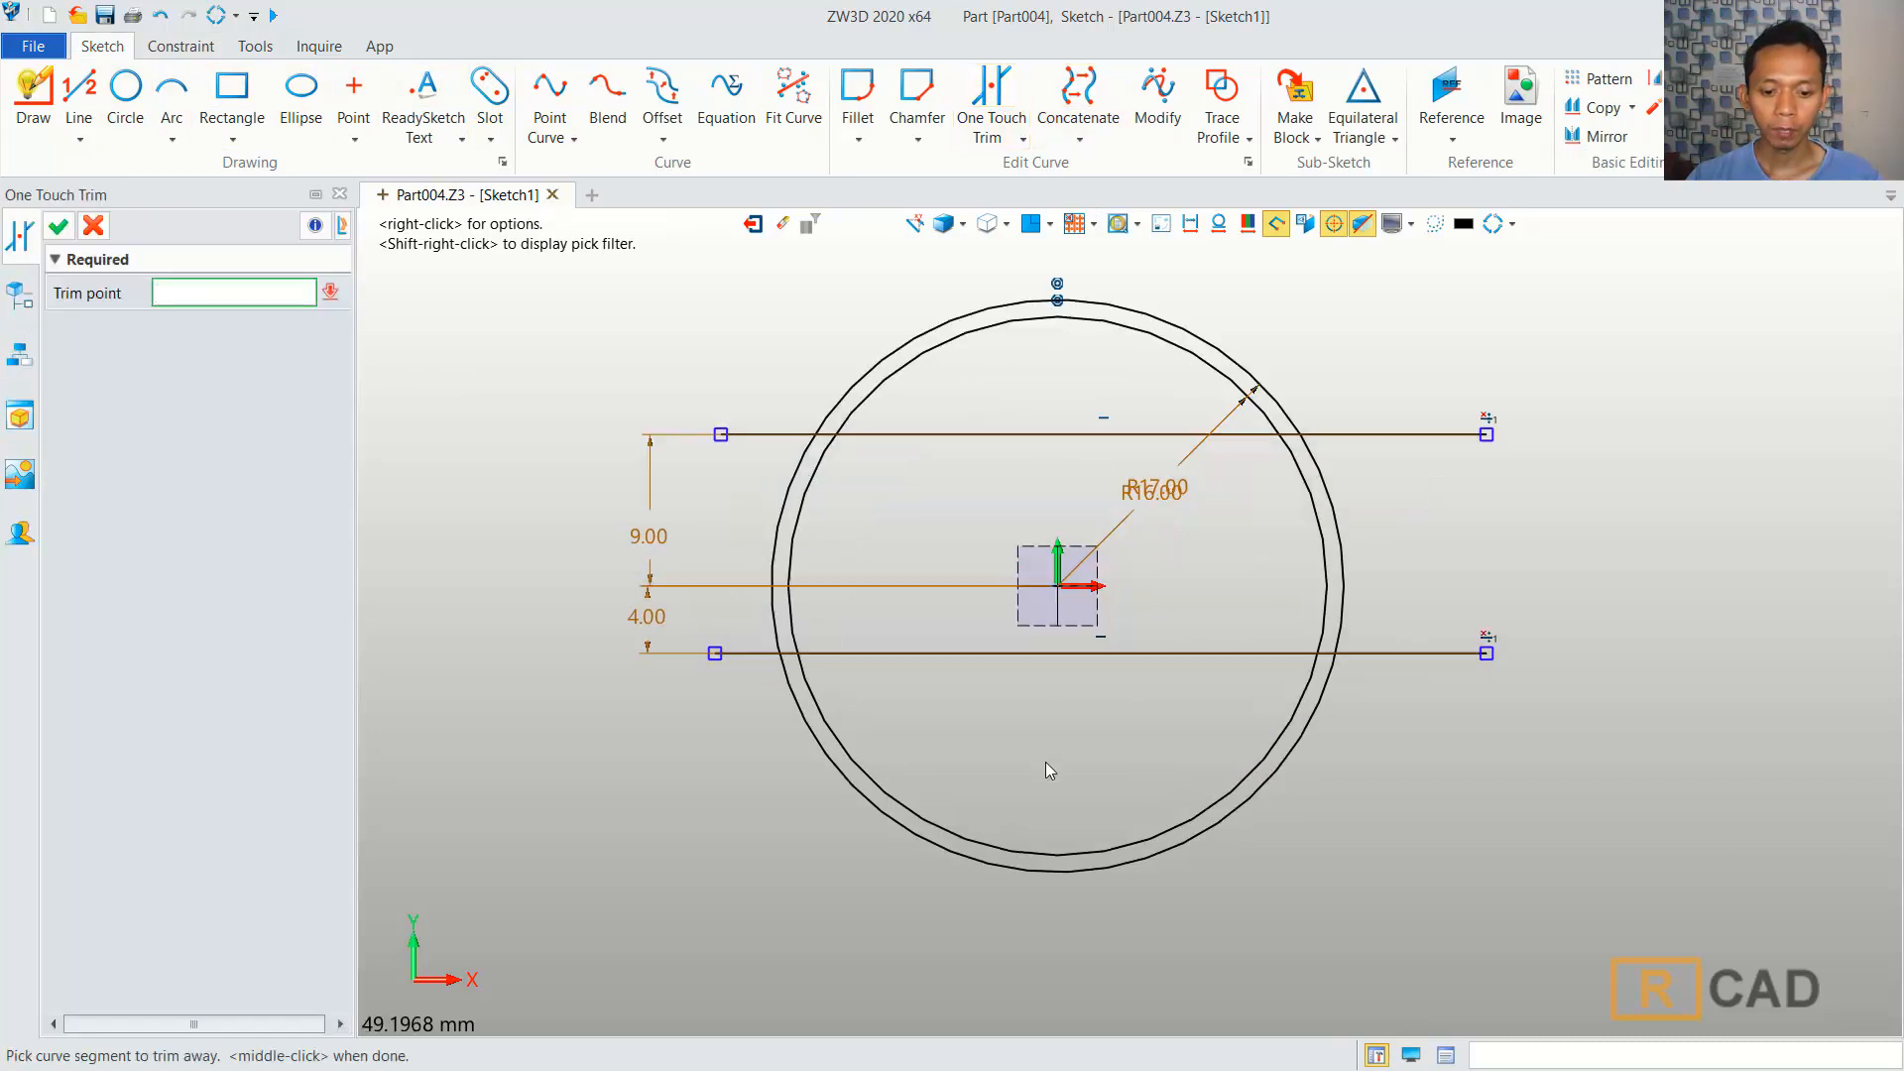
{"action": "left_click", "coordinate": [1036, 873]}
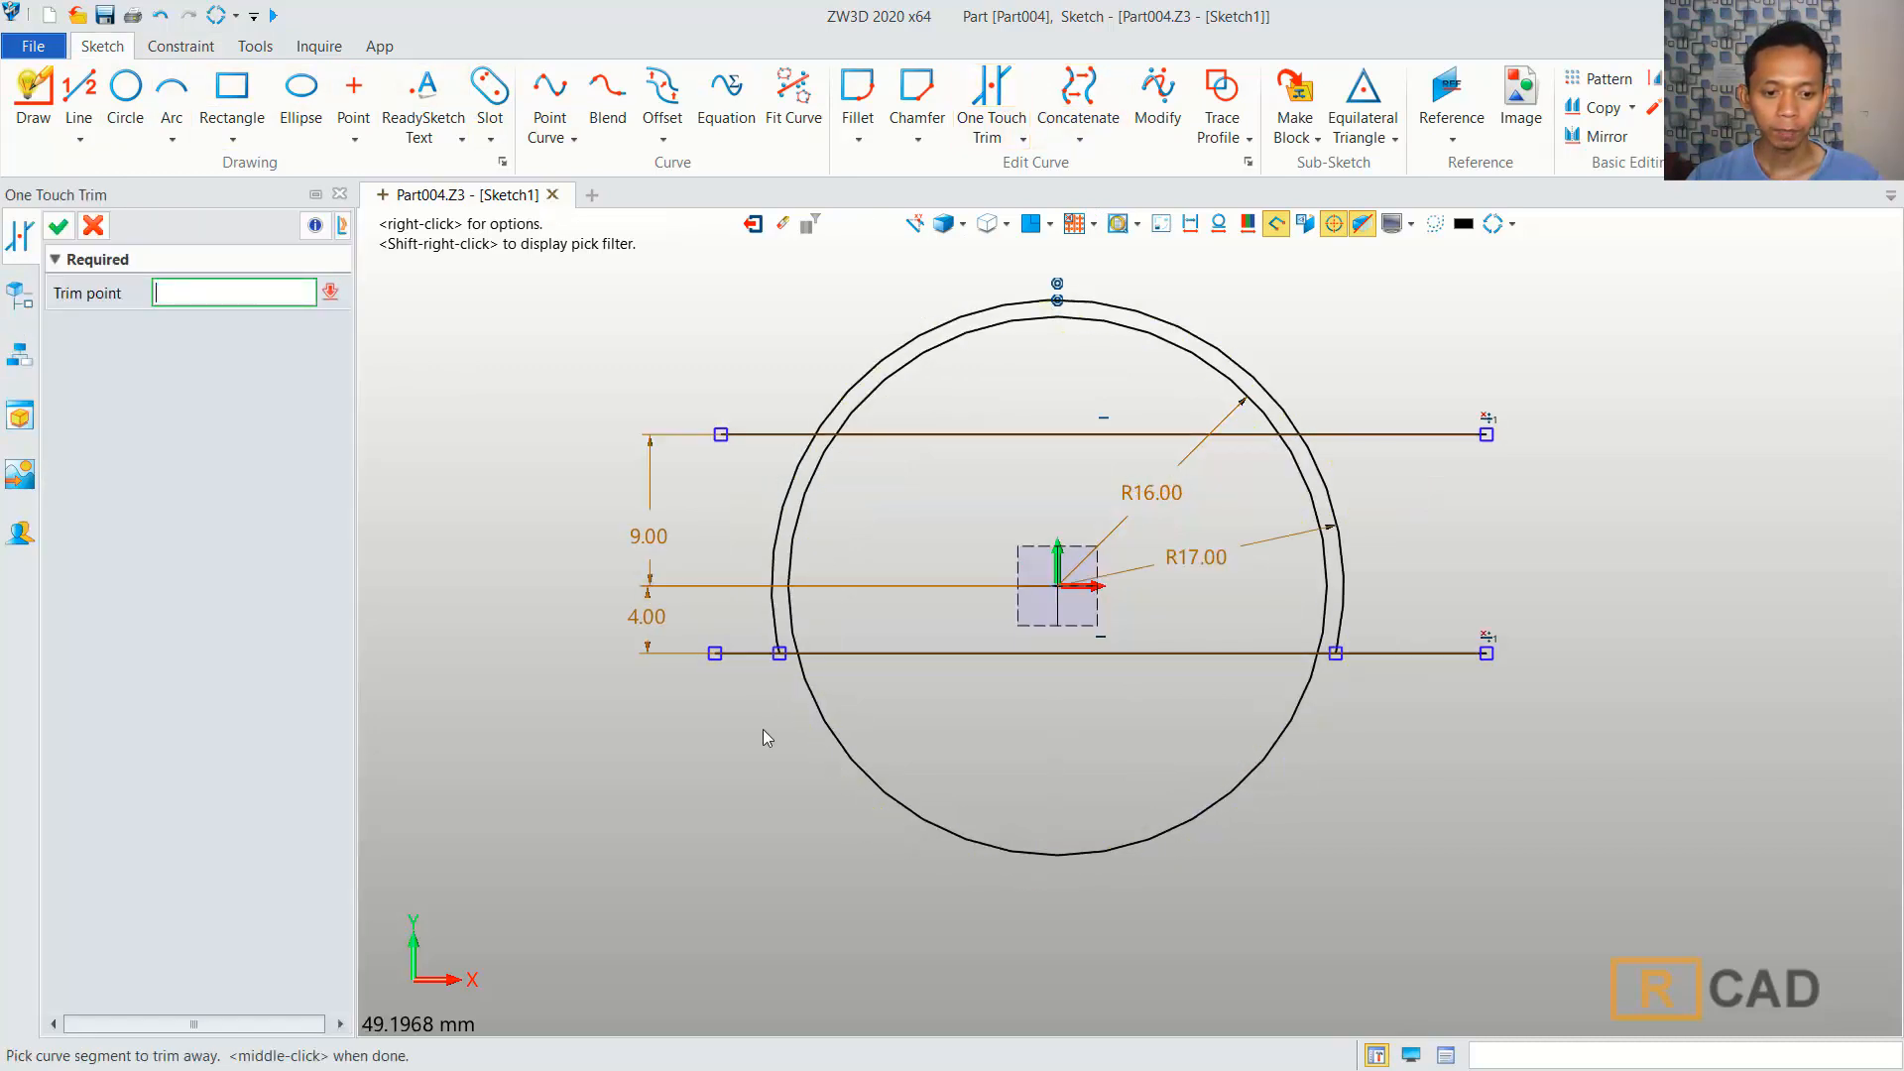
{"action": "left_click", "coordinate": [784, 543]}
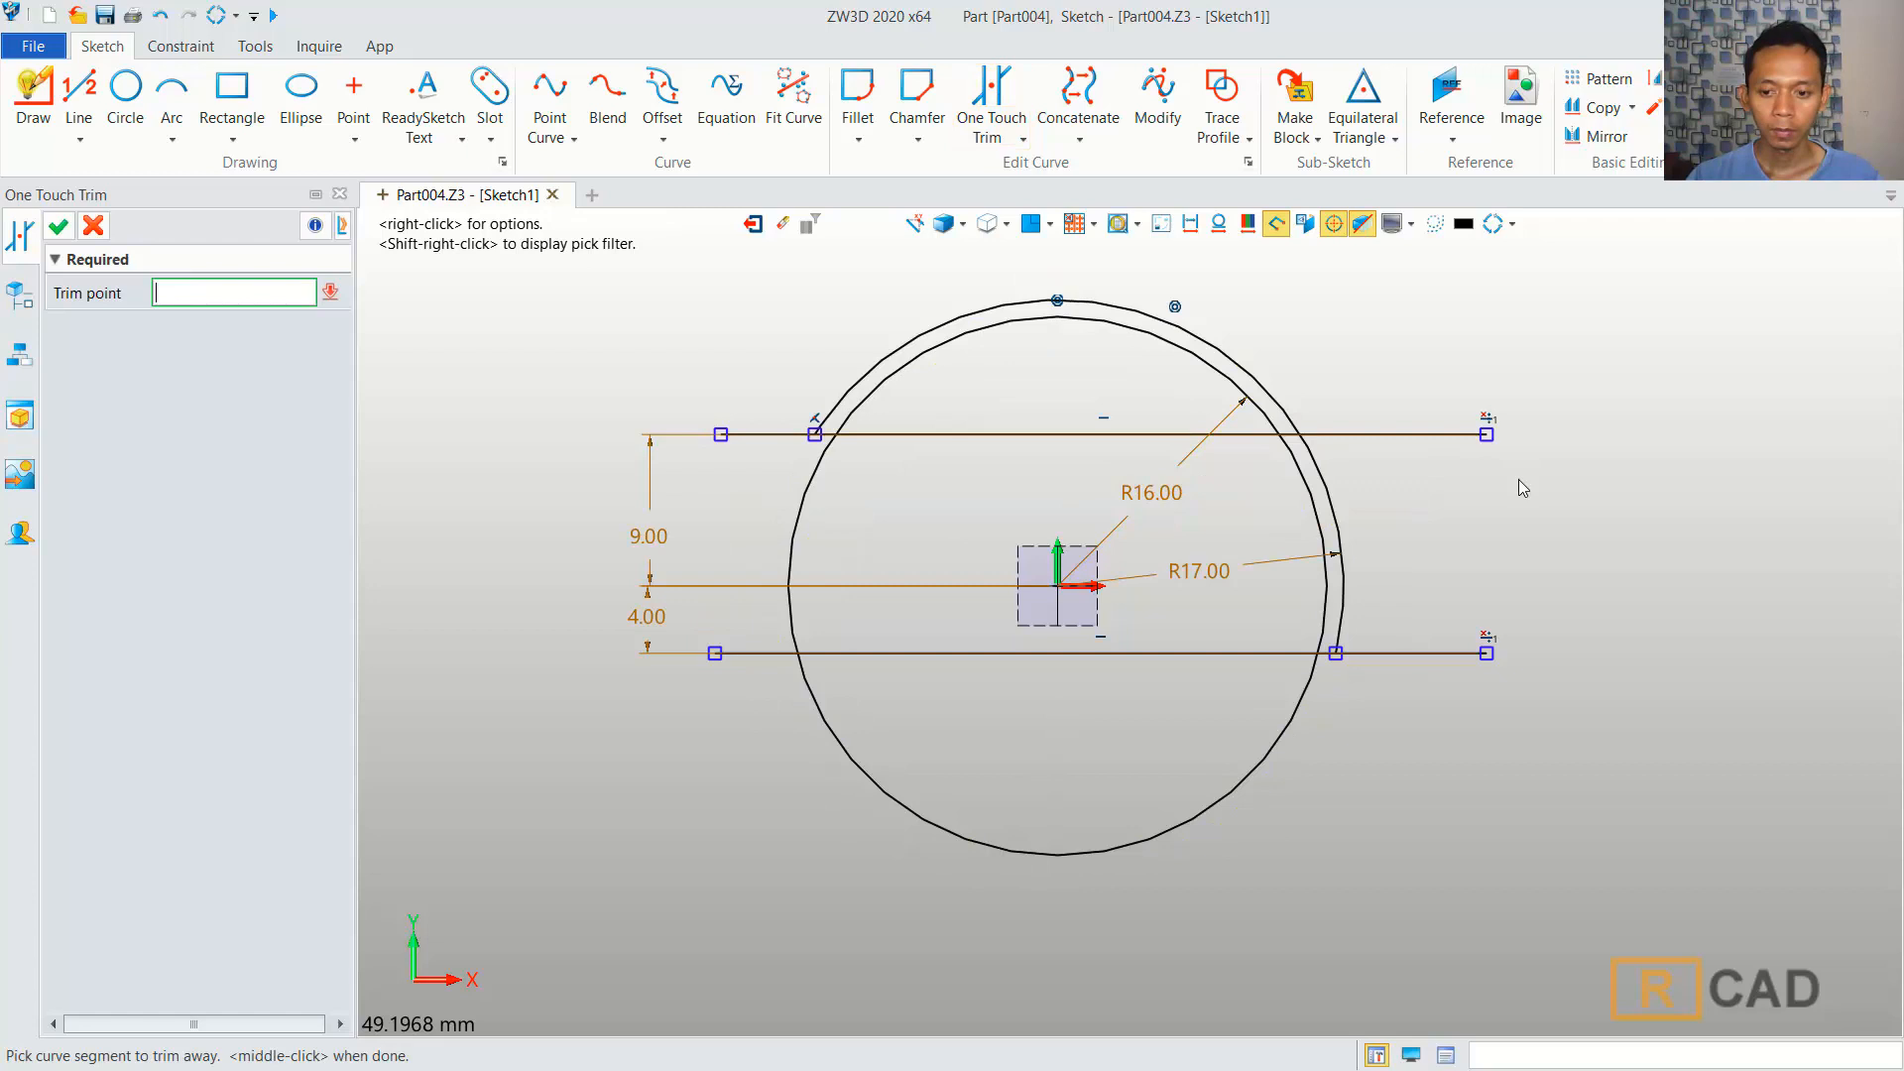
{"action": "left_click", "coordinate": [1348, 601]}
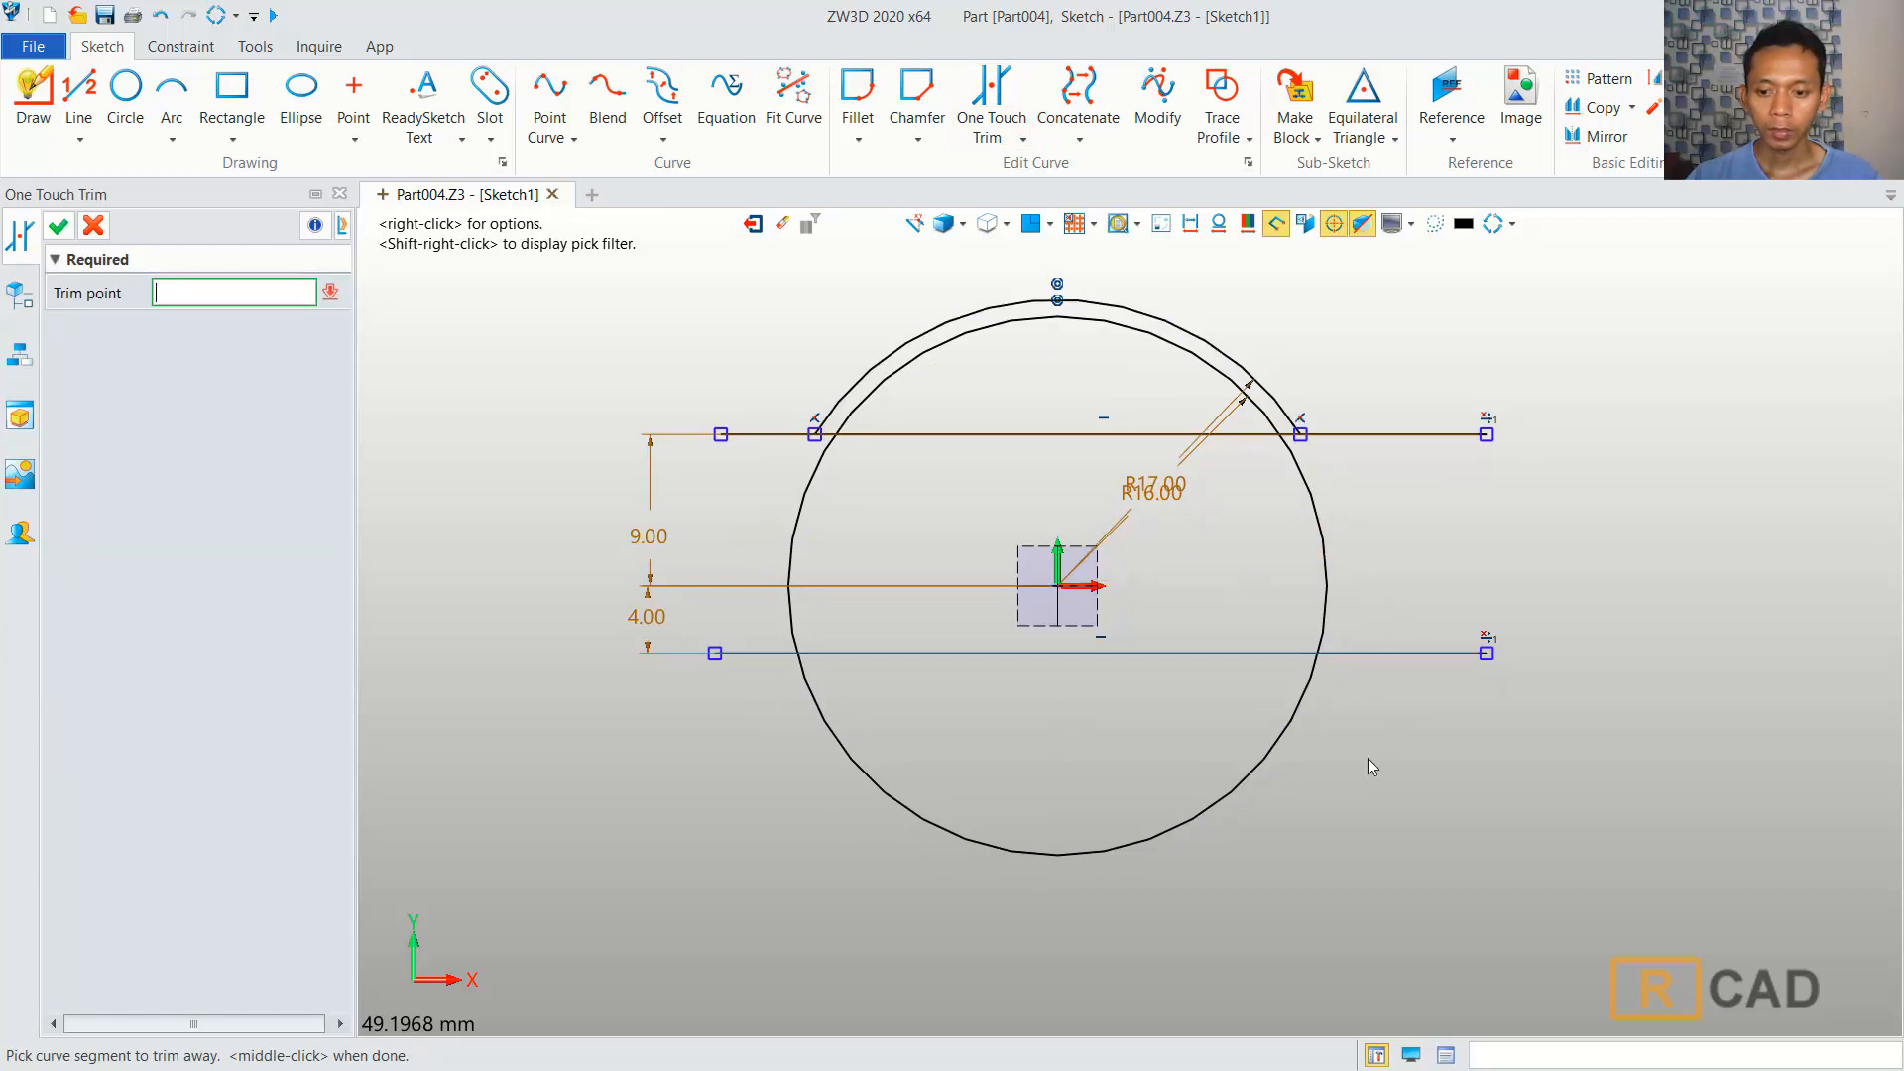
{"action": "left_click", "coordinate": [1267, 771]}
Trim the ends of both horizontal lines that extend past the arcs on either side.
{"action": "left_click", "coordinate": [1438, 652]}
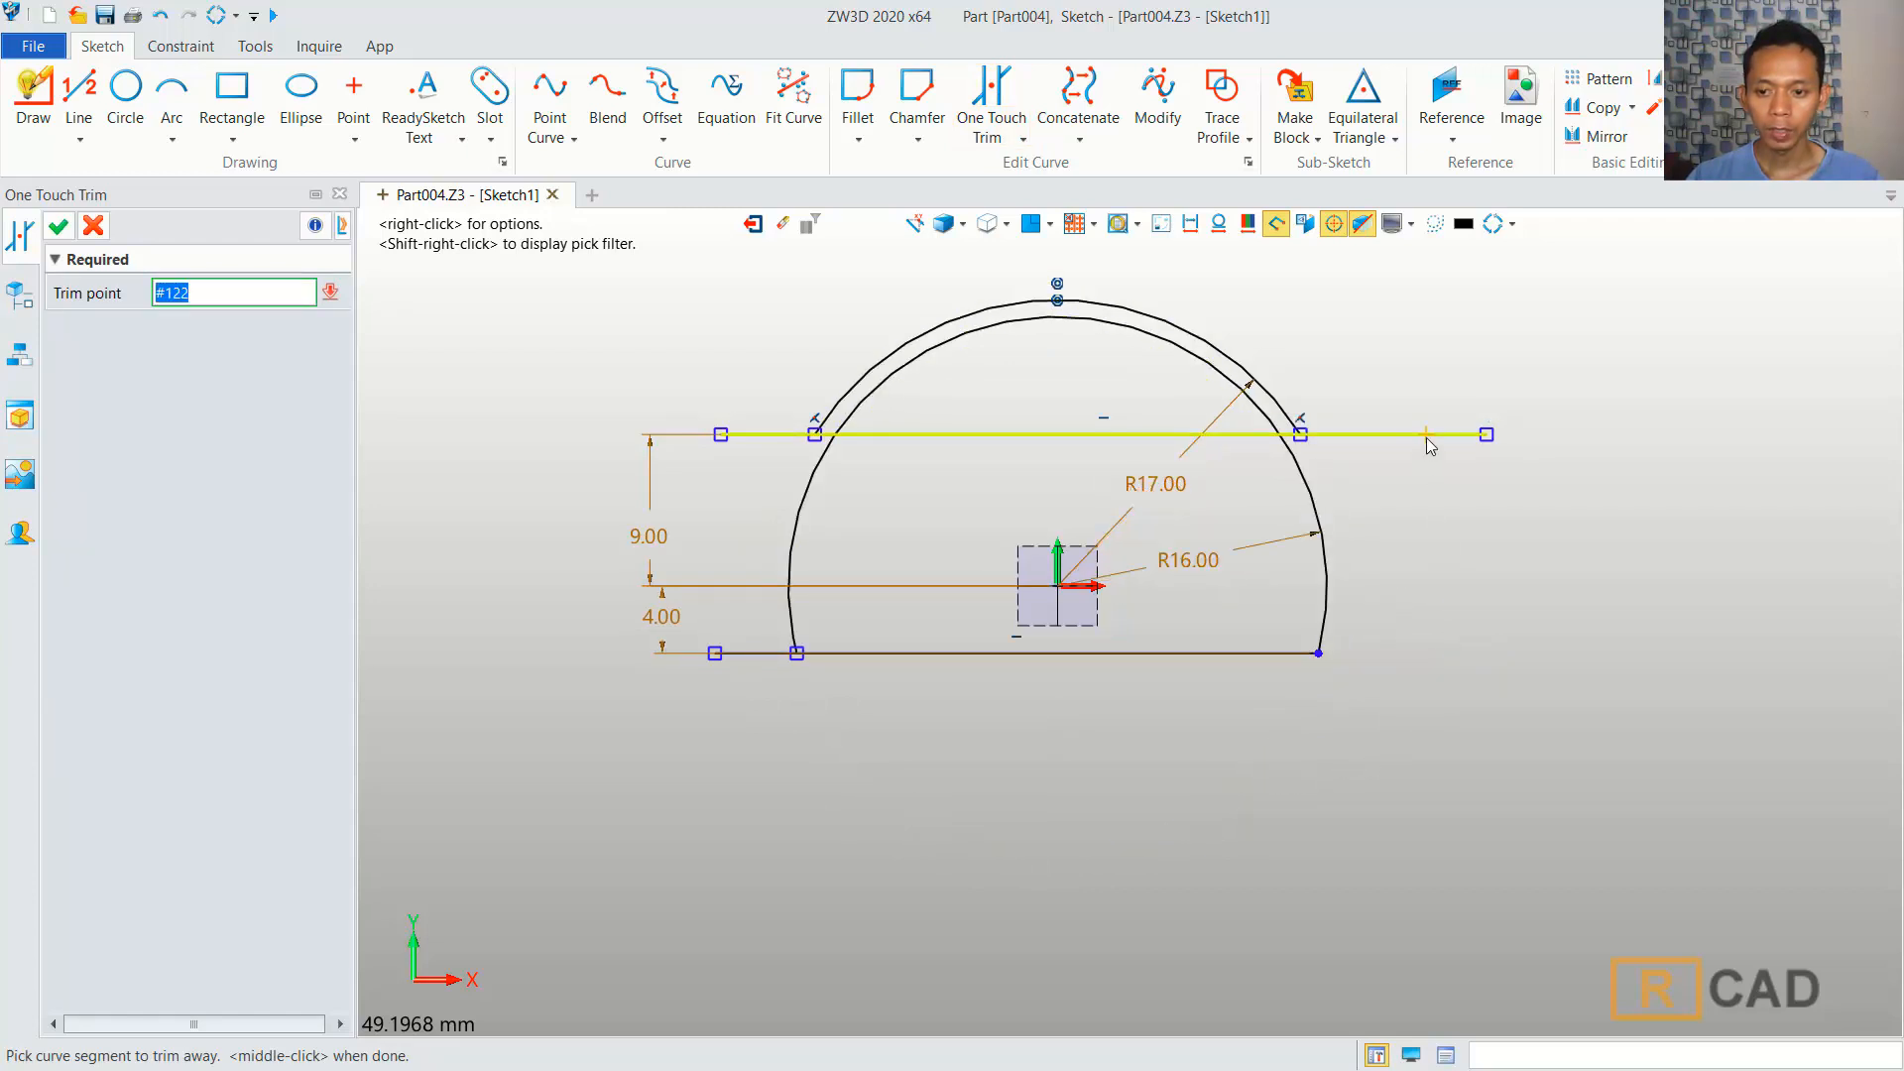
{"action": "left_click", "coordinate": [1428, 437]}
{"action": "left_click", "coordinate": [752, 653]}
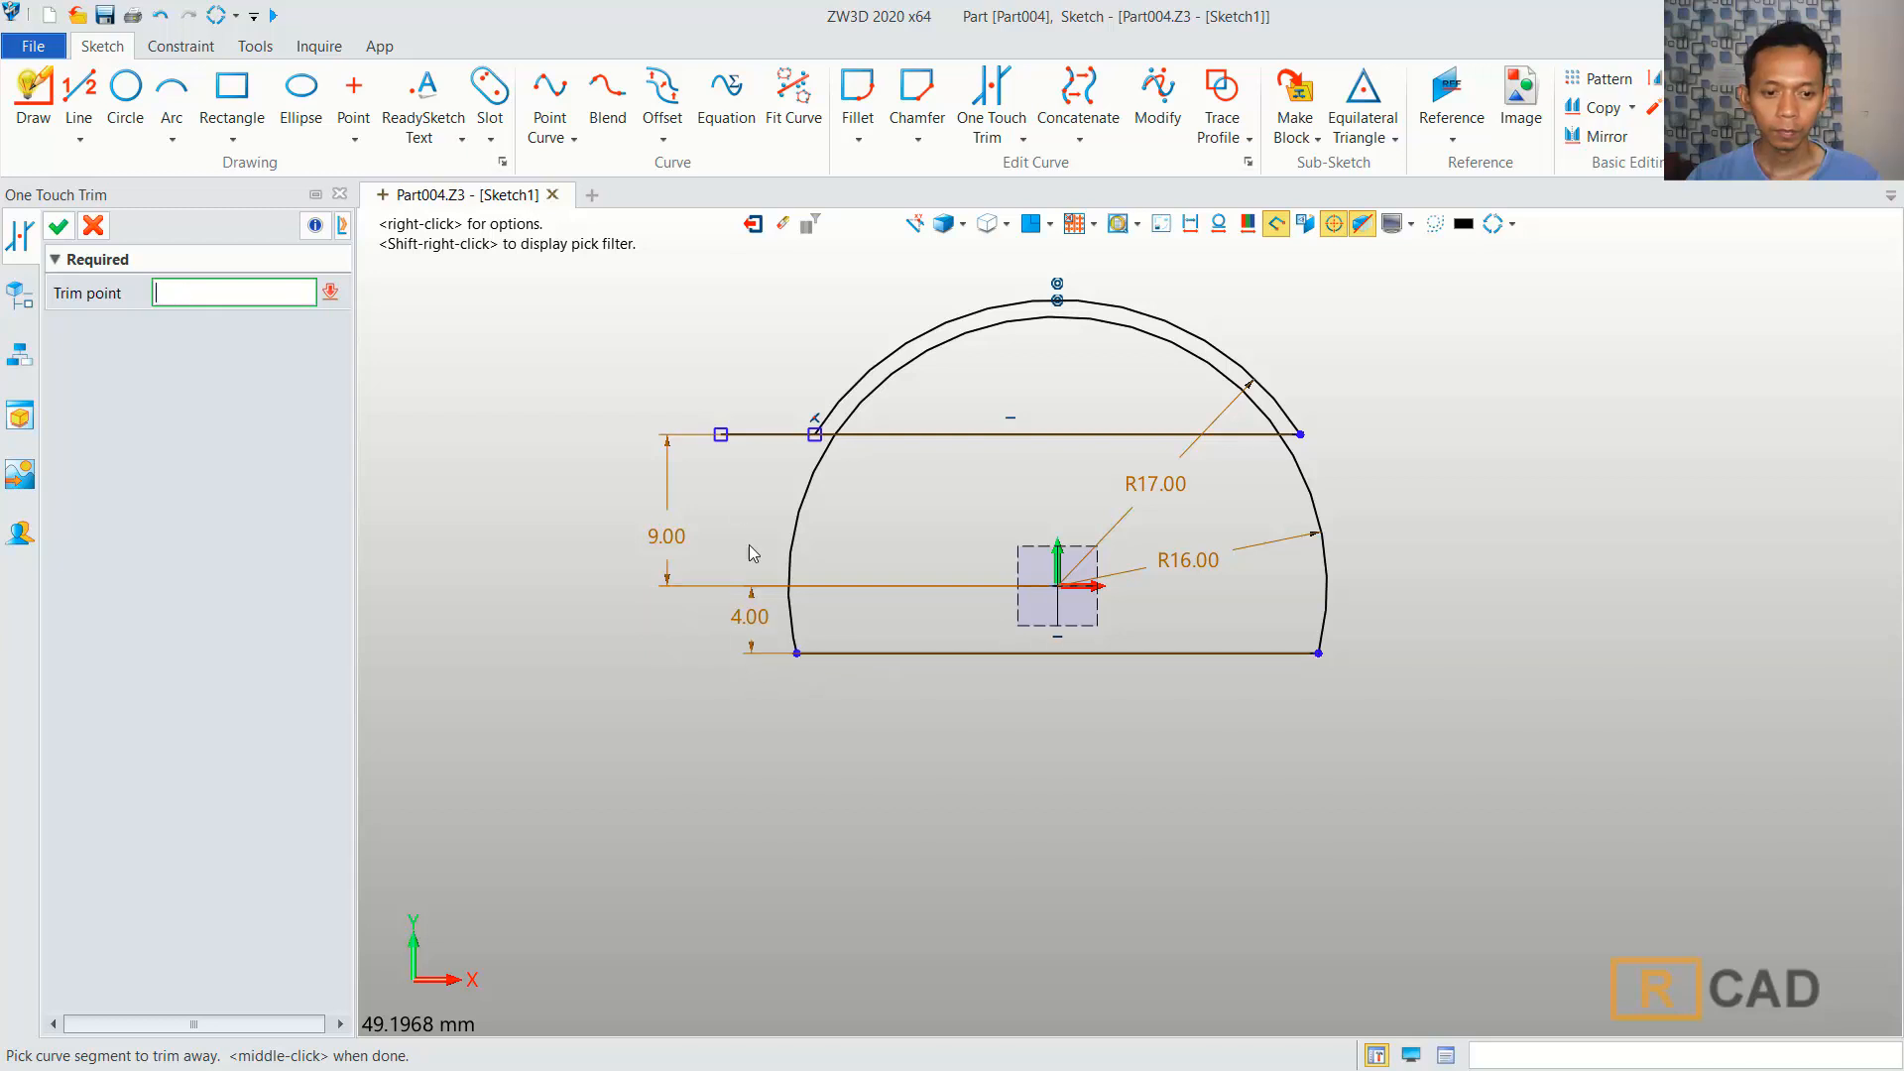
{"action": "left_click", "coordinate": [764, 433]}
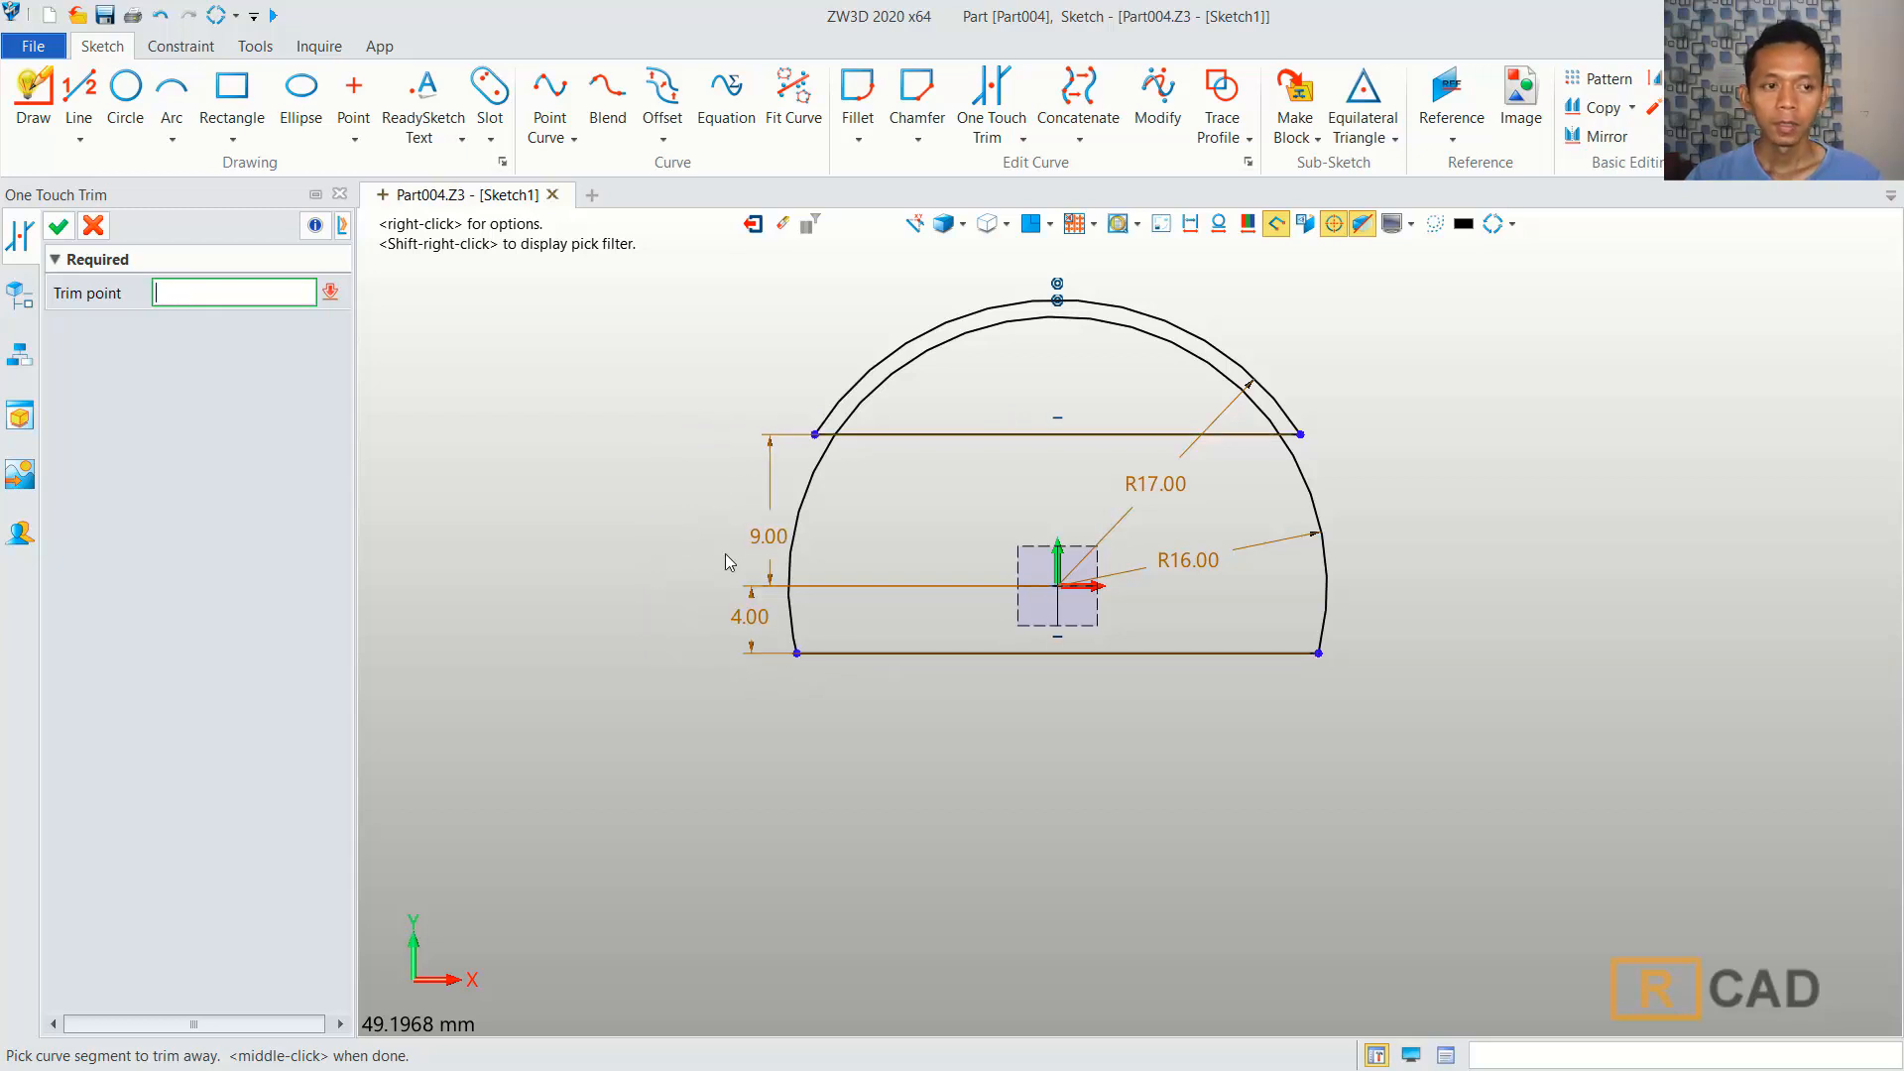
{"action": "middle_click", "coordinate": [578, 396]}
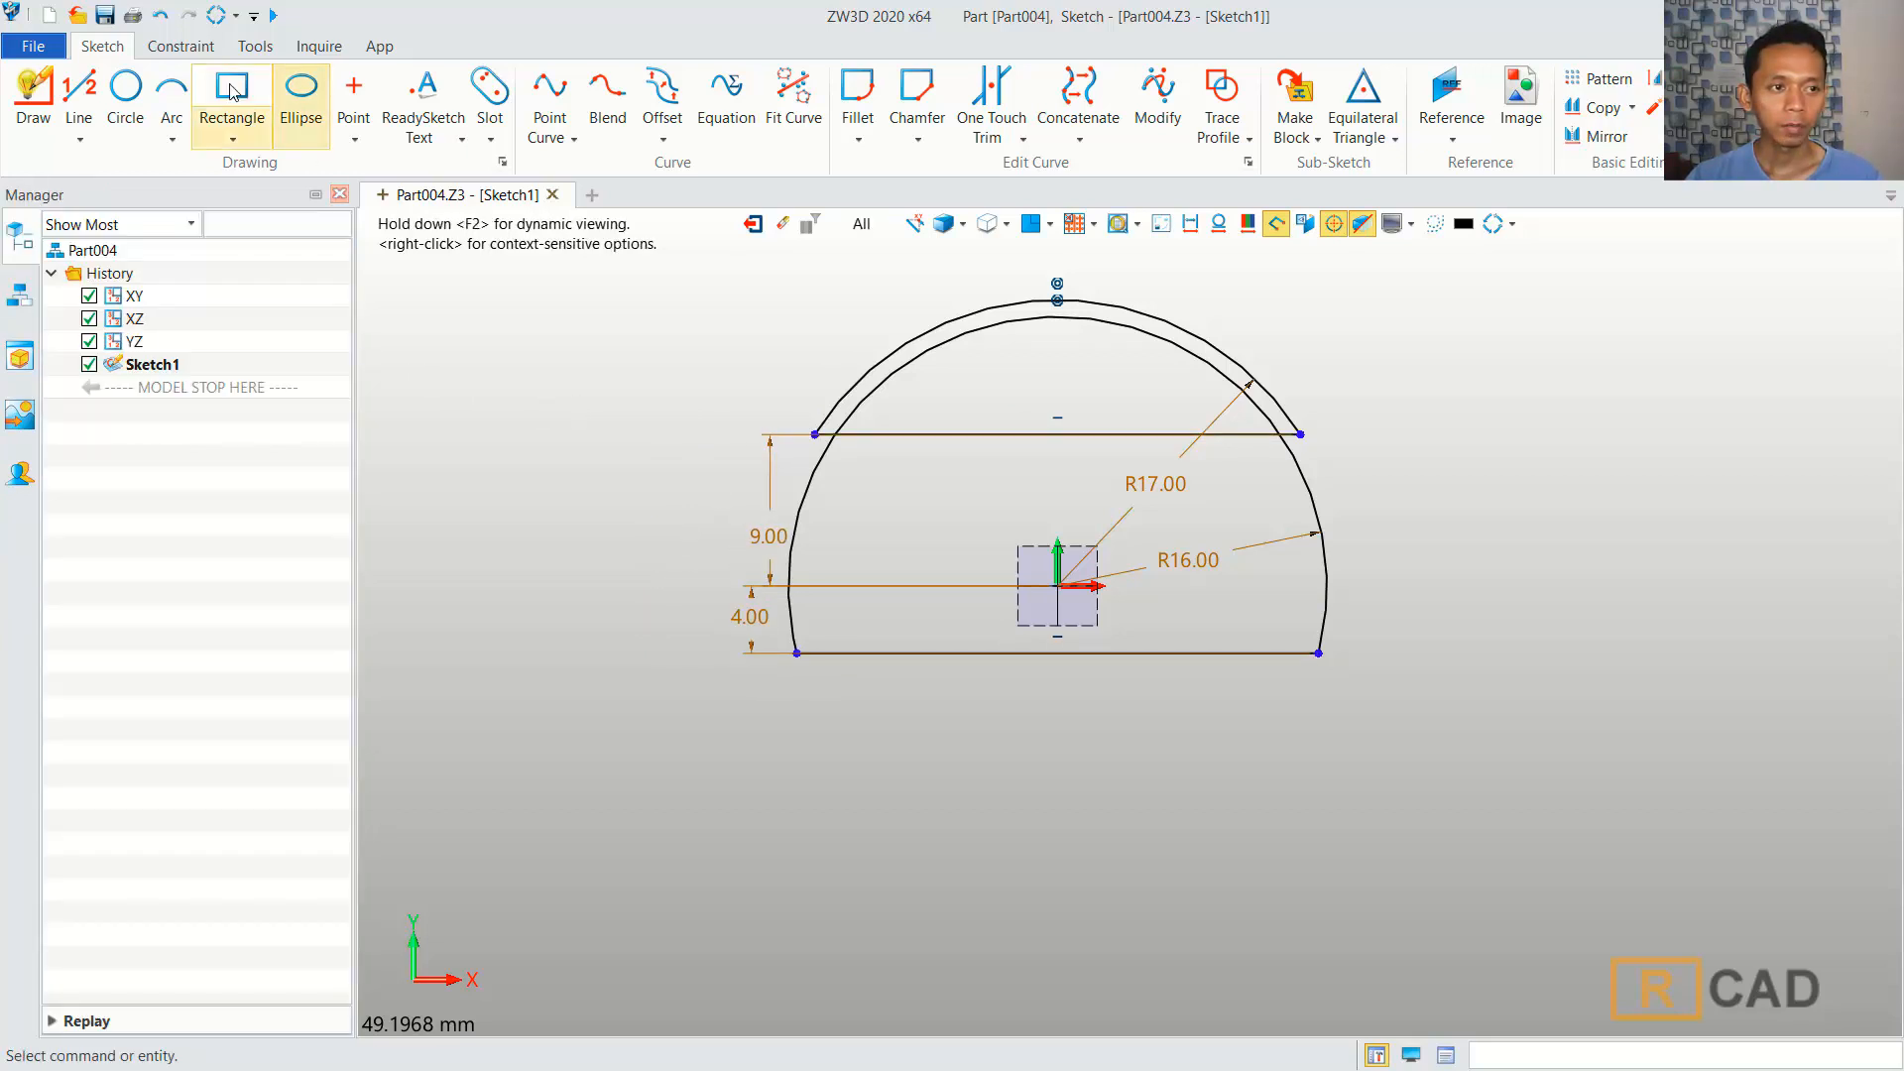
Fillet the left corner between the outer arc and the upper horizontal line with a 2 mm radius.
{"action": "left_click", "coordinate": [858, 92]}
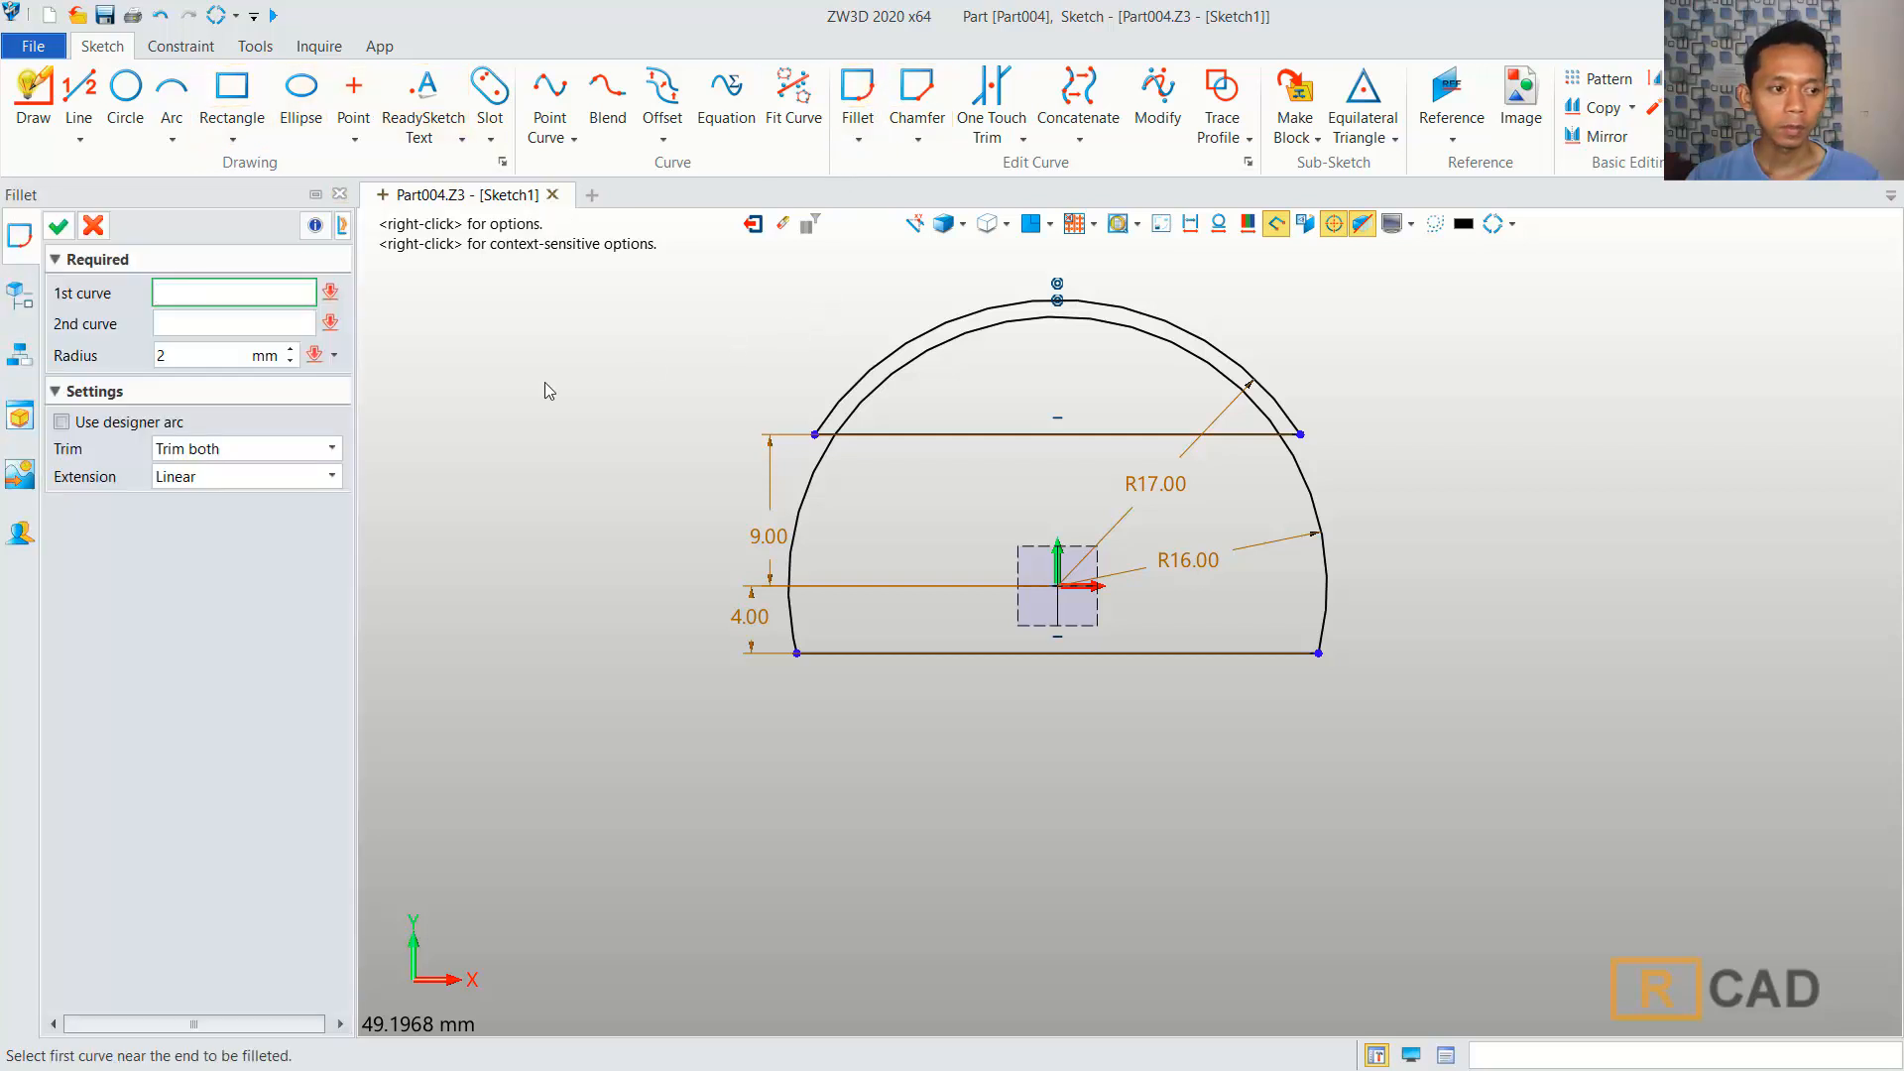
{"action": "left_click", "coordinate": [188, 357]}
{"action": "left_click", "coordinate": [192, 286]}
{"action": "left_click", "coordinate": [861, 388]}
{"action": "left_click", "coordinate": [873, 436]}
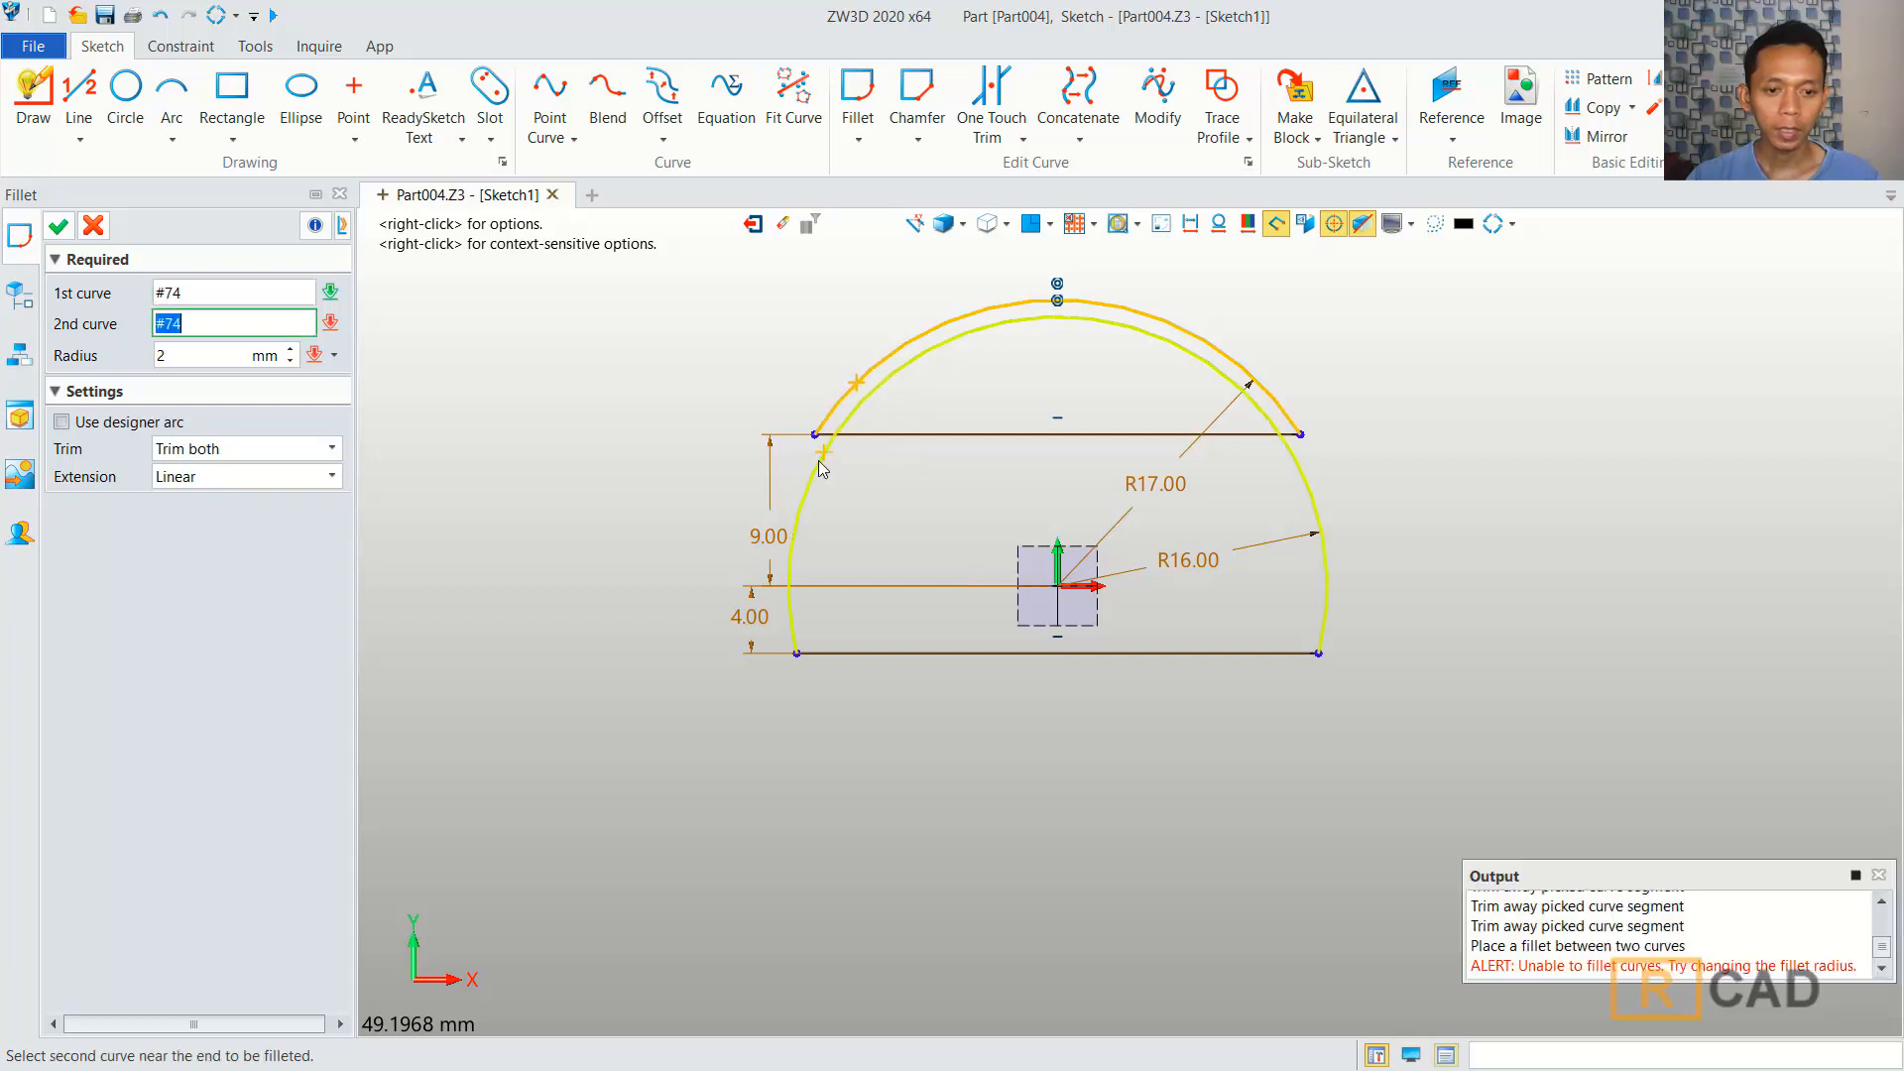
{"action": "middle_click", "coordinate": [926, 492]}
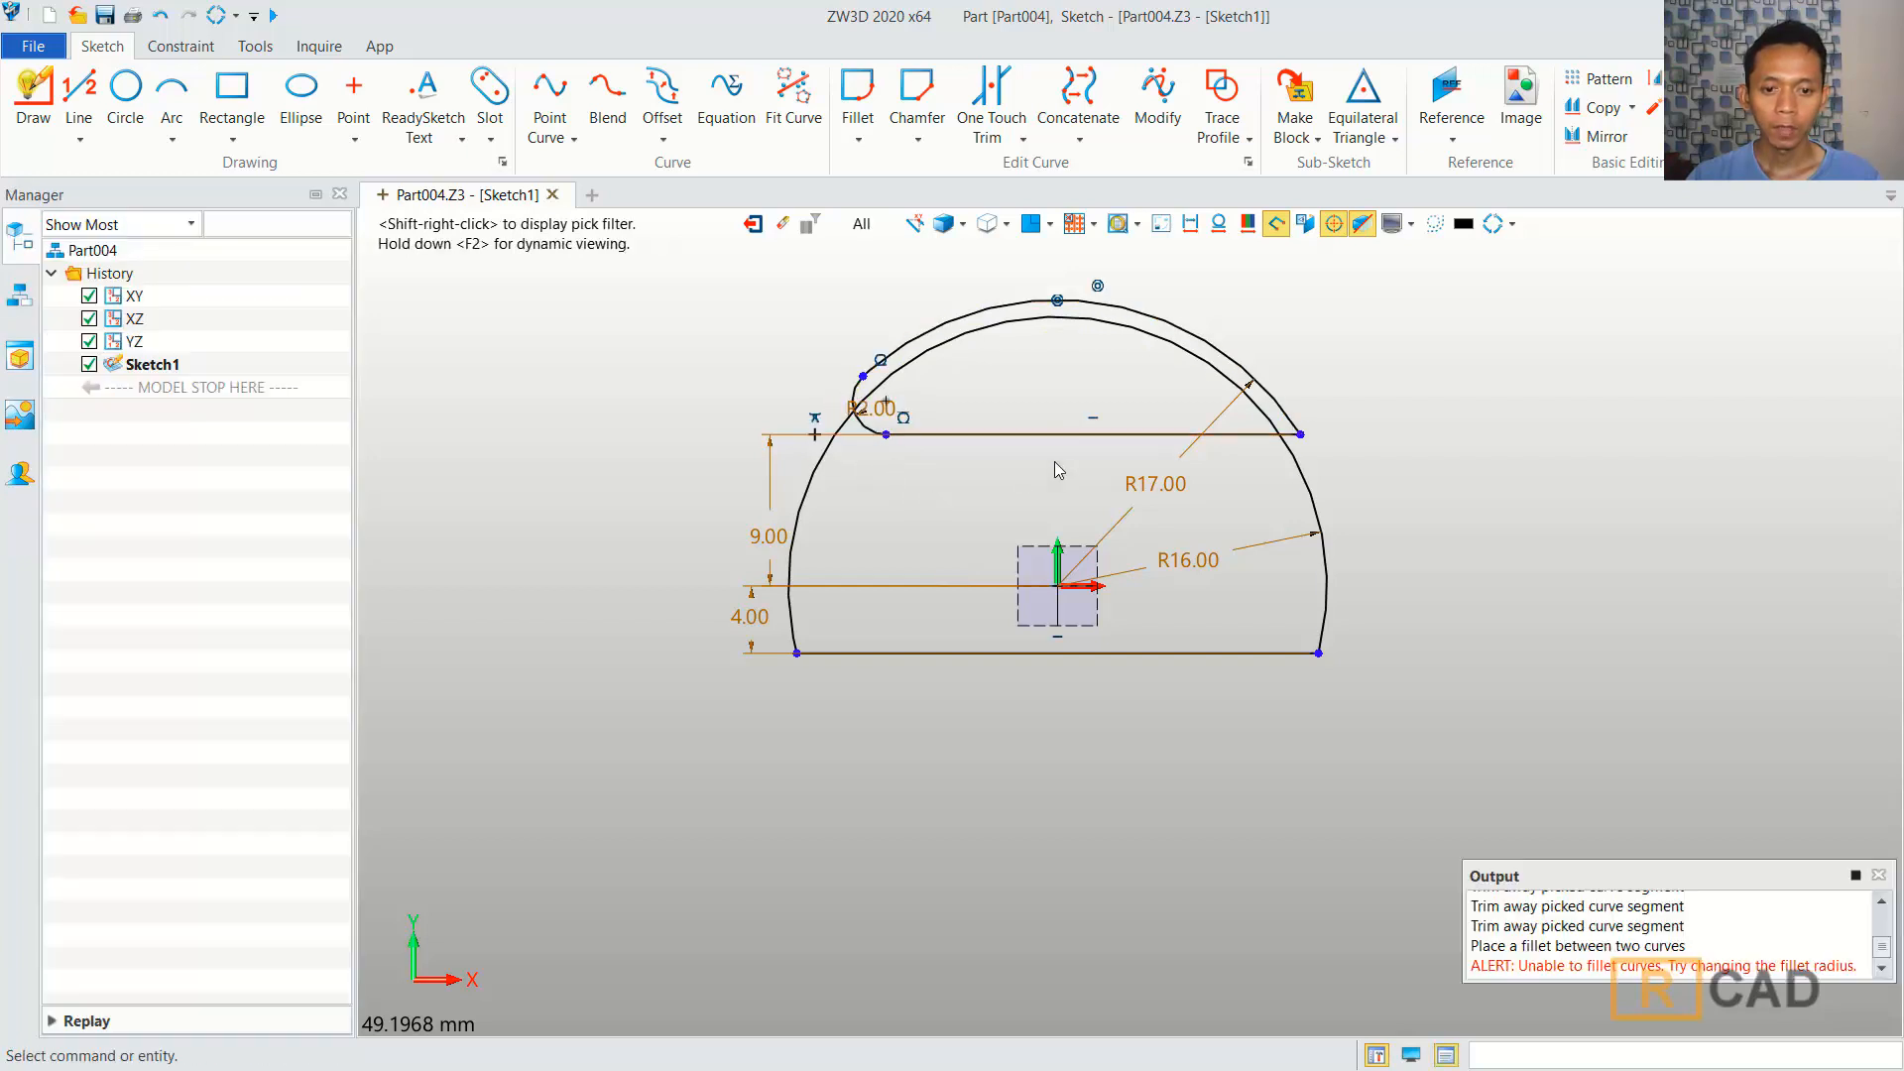
Fillet the right corner between the outer arc and the upper horizontal line with a 2 mm radius.
{"action": "middle_click", "coordinate": [1379, 379]}
{"action": "left_click", "coordinate": [1245, 378]}
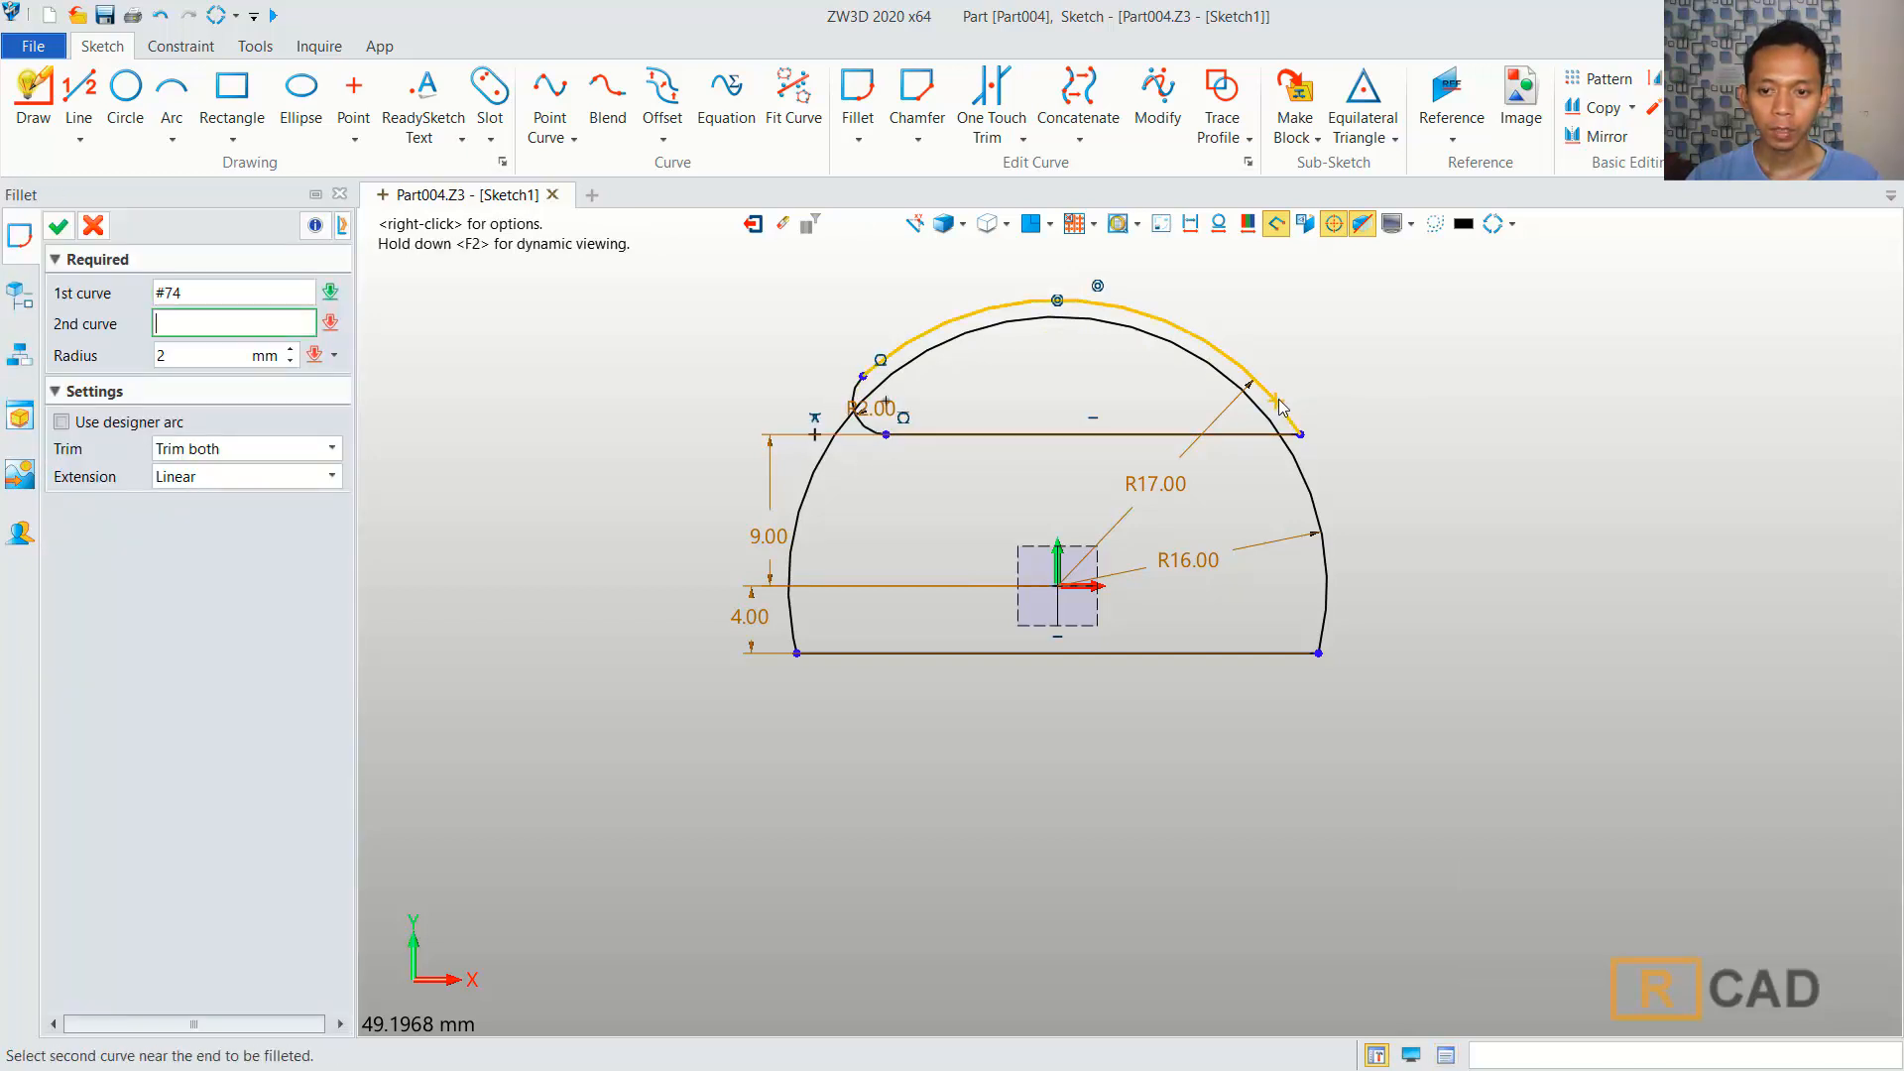
{"action": "left_click", "coordinate": [1246, 434]}
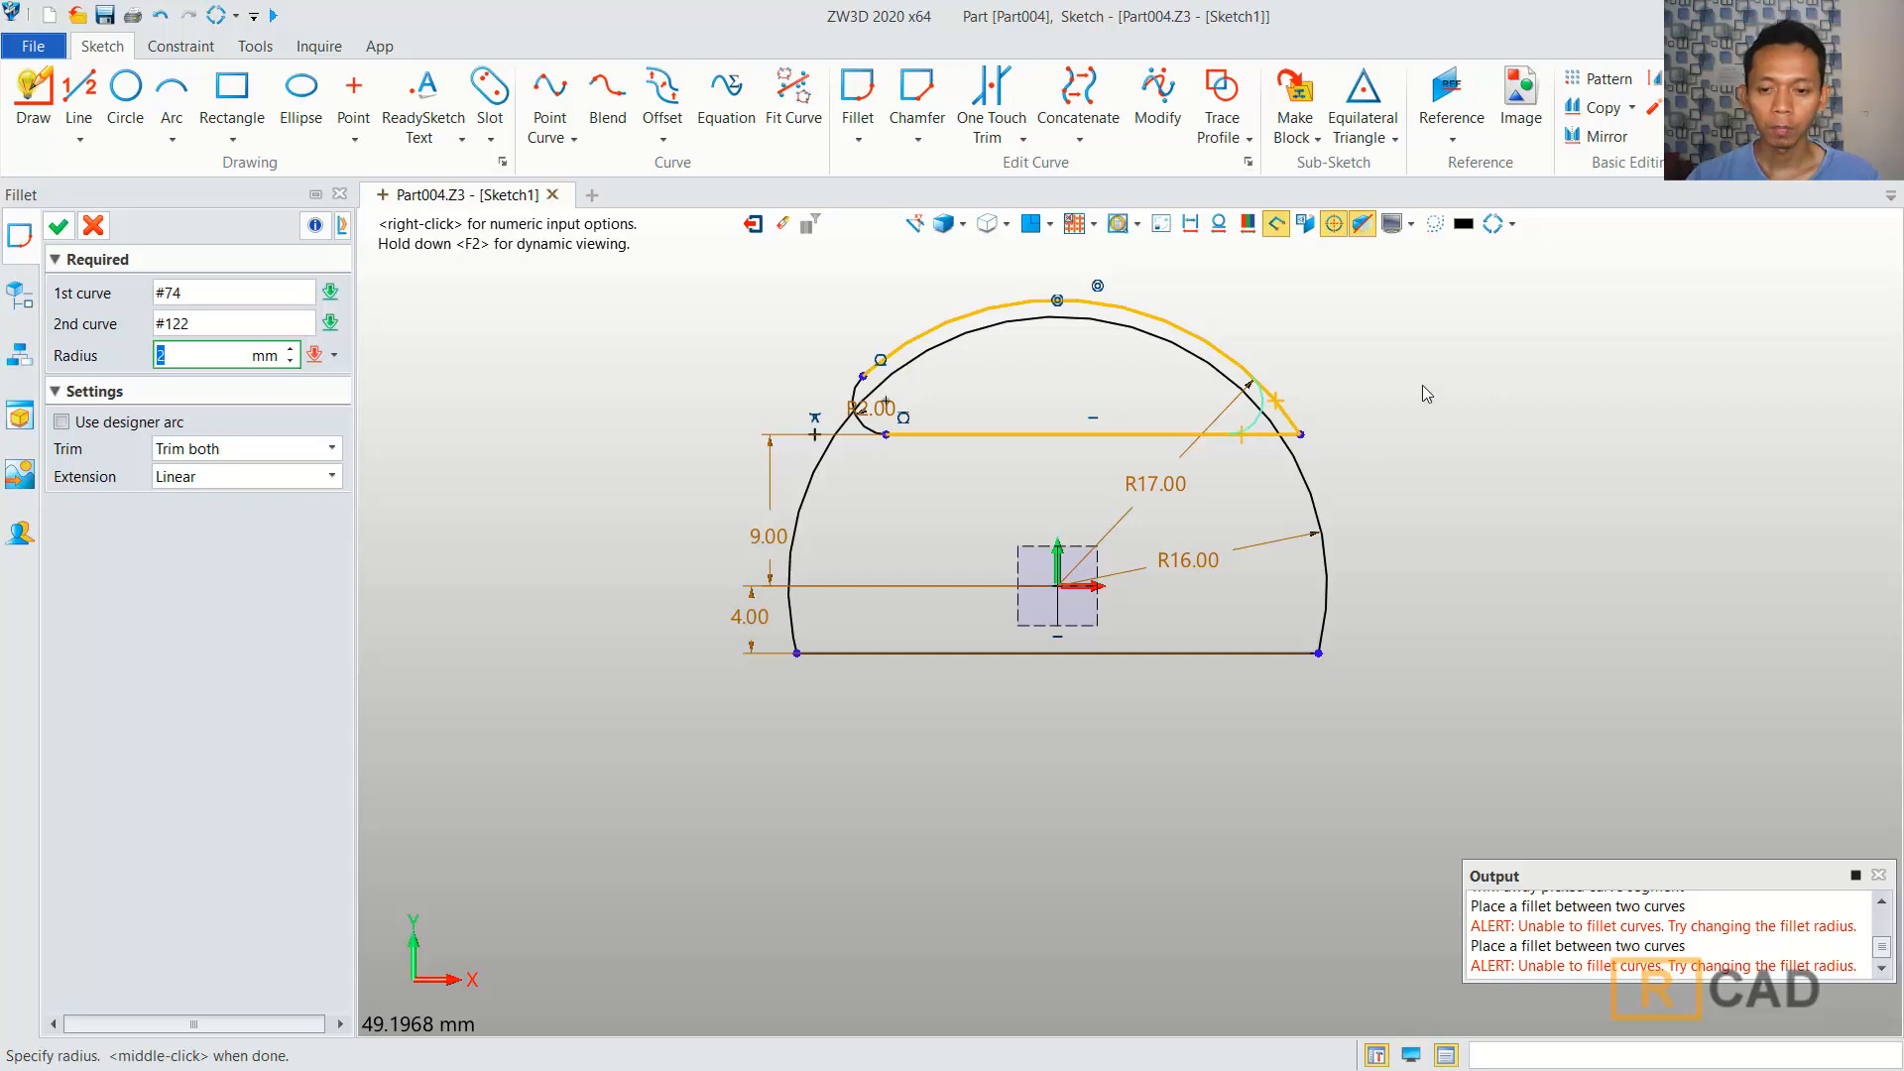
{"action": "middle_click", "coordinate": [1424, 412]}
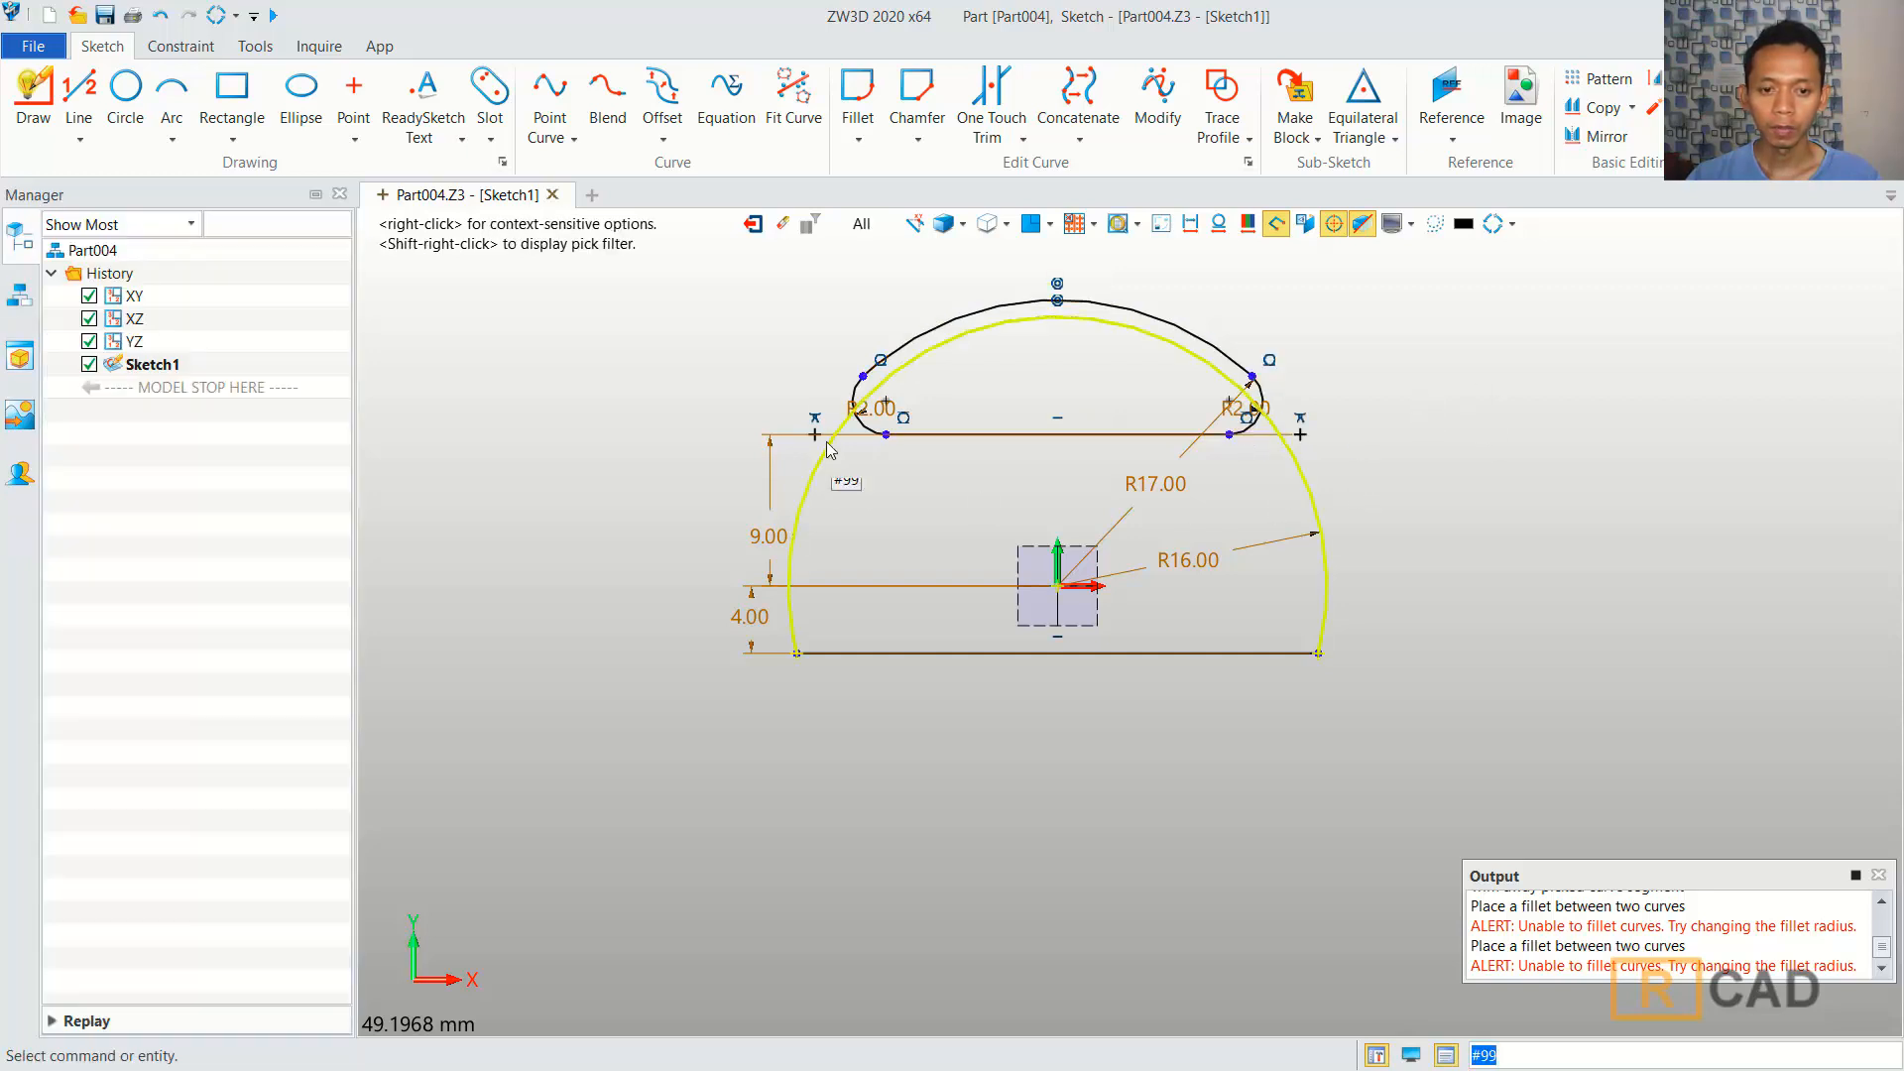
Draw two circles of 0.8 mm radius inside the upper rounded outline, level with each other on either side of the centre.
{"action": "scroll", "coordinate": [1349, 396], "scroll_direction": "up", "scroll_amount": 2}
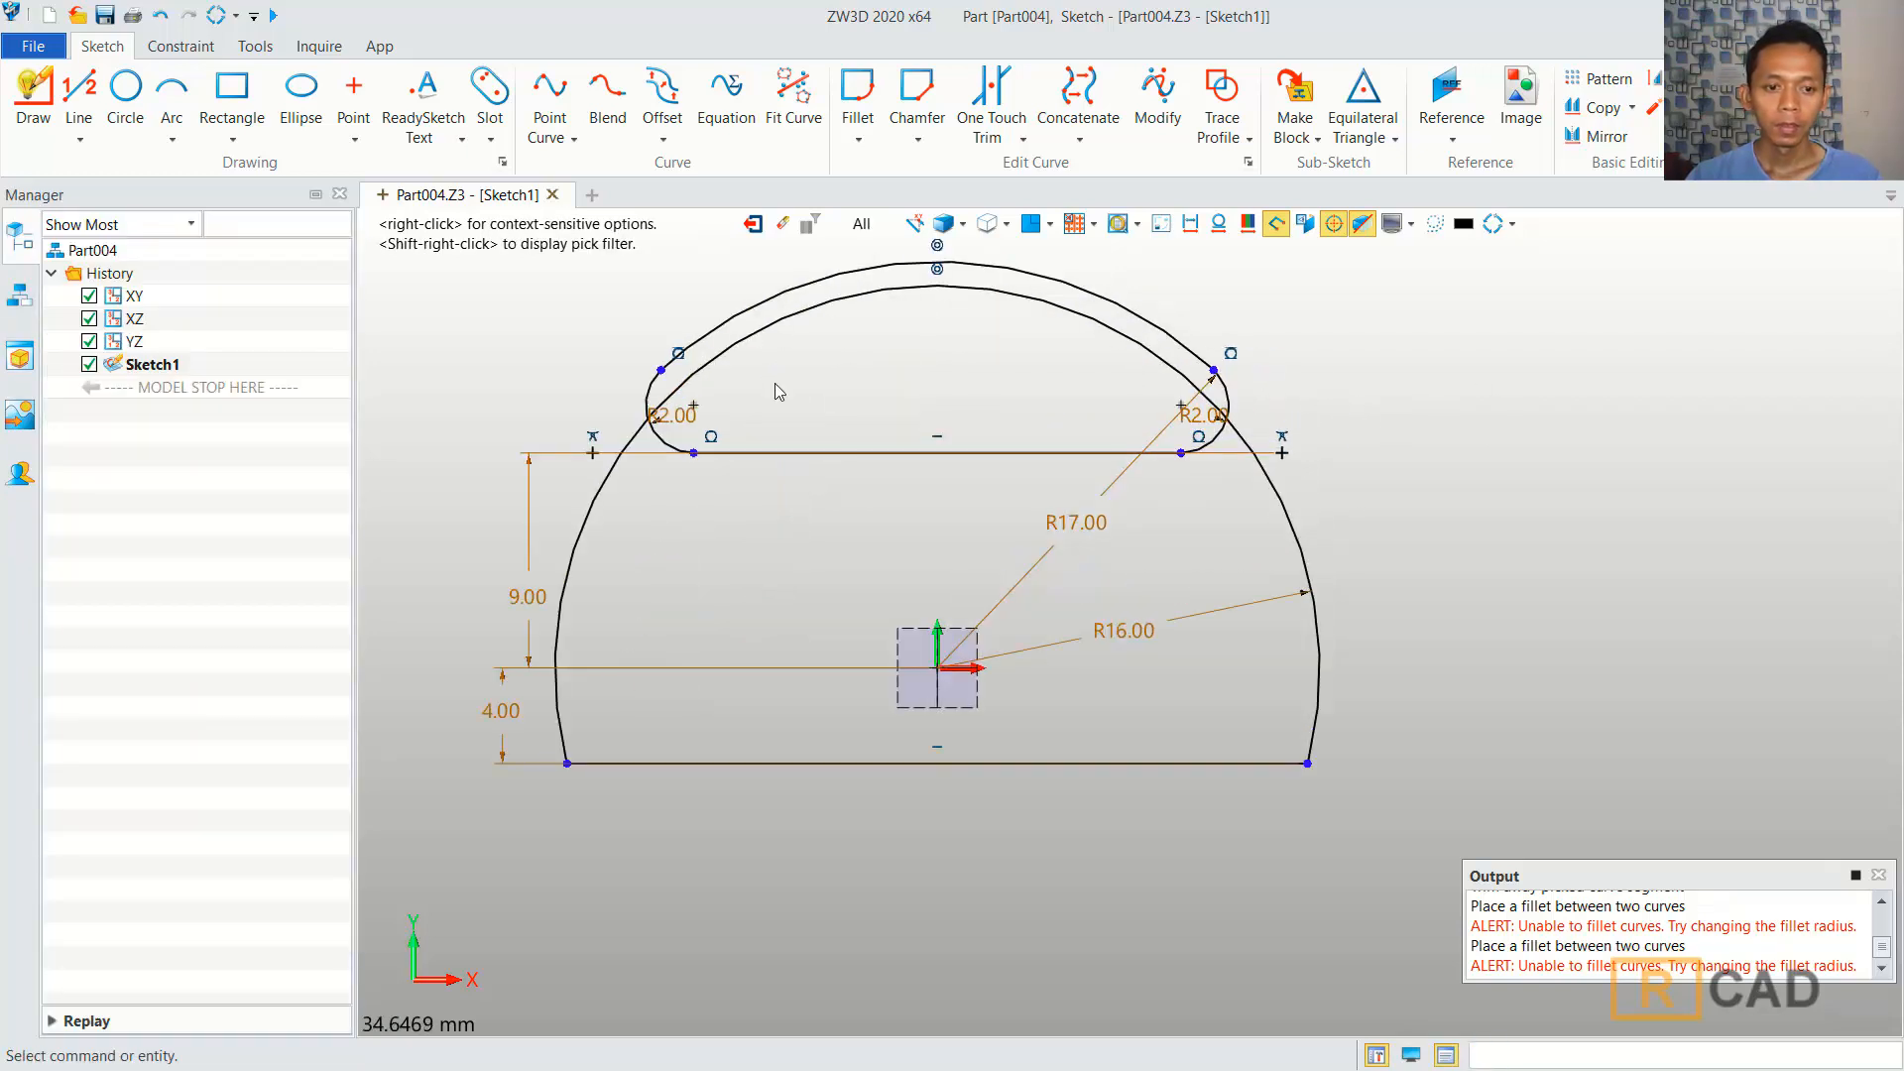
{"action": "scroll", "coordinate": [769, 378], "scroll_direction": "up", "scroll_amount": 1}
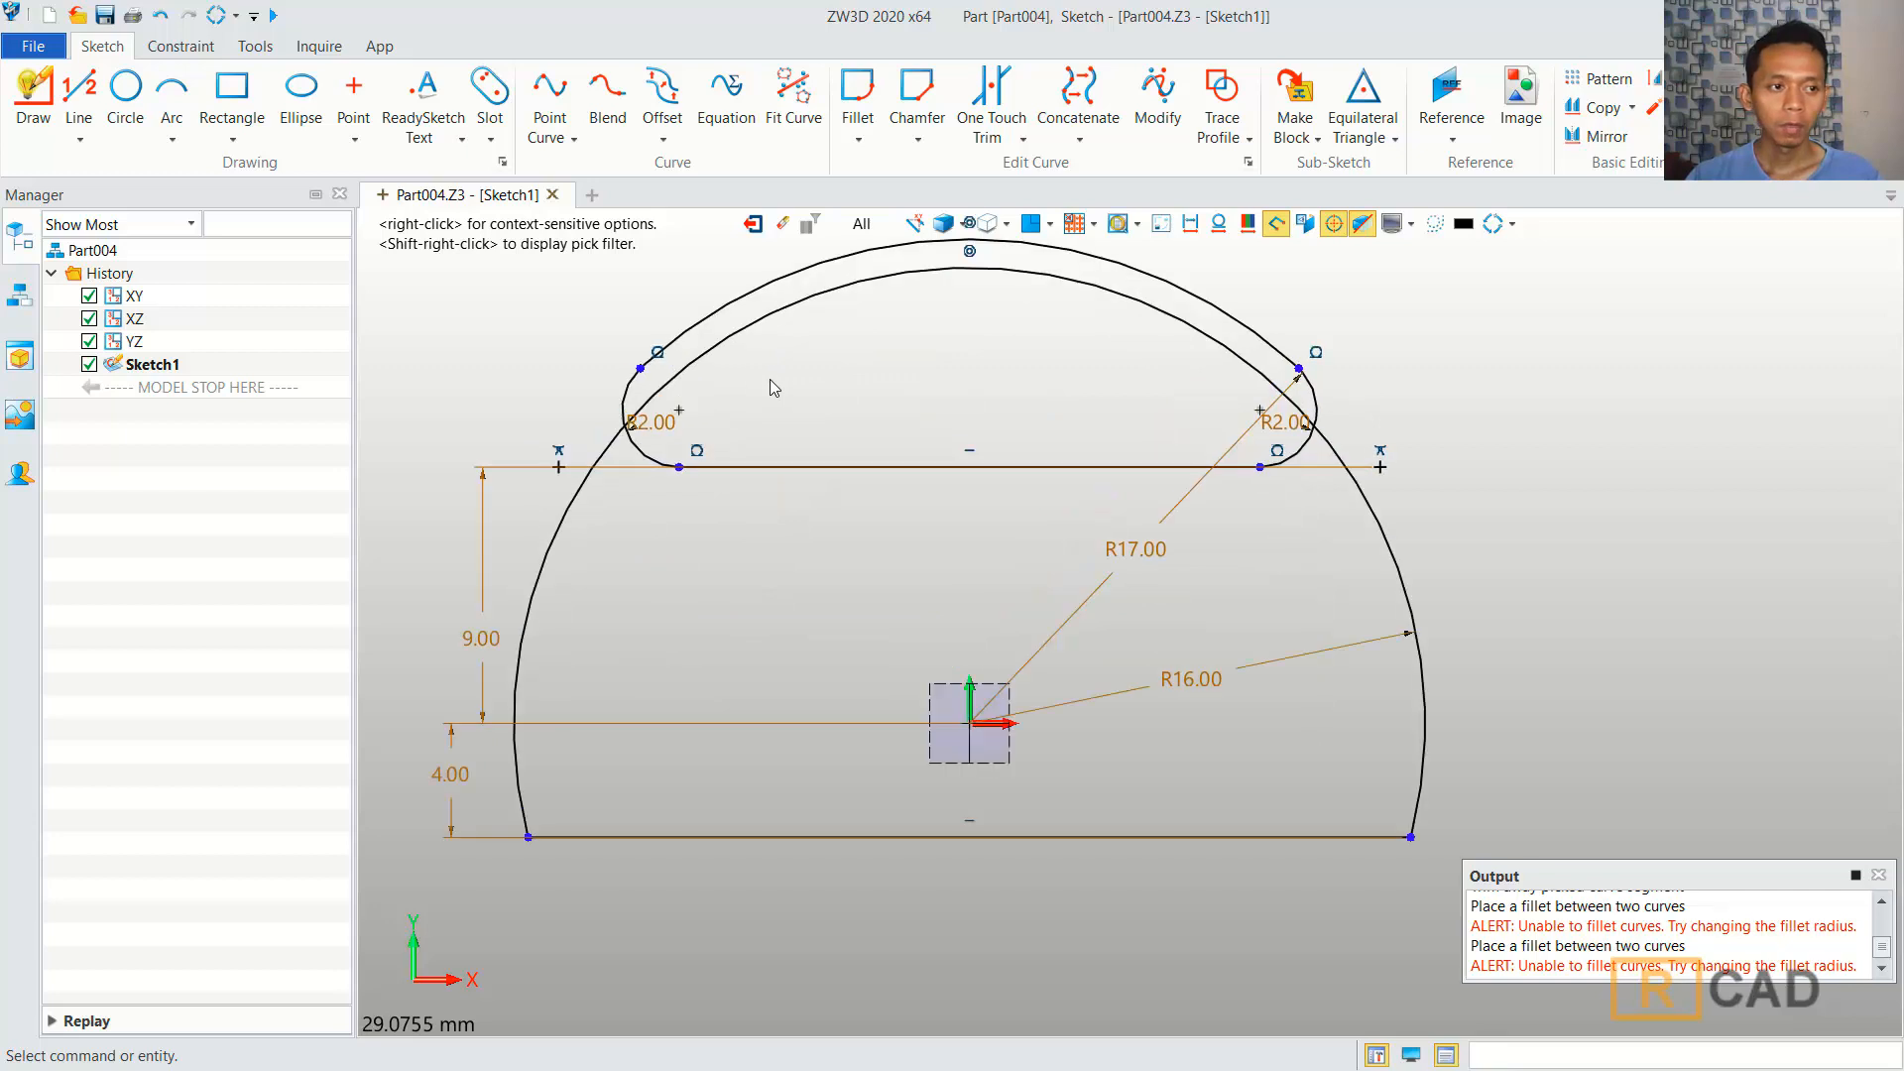
{"action": "left_click", "coordinate": [124, 93]}
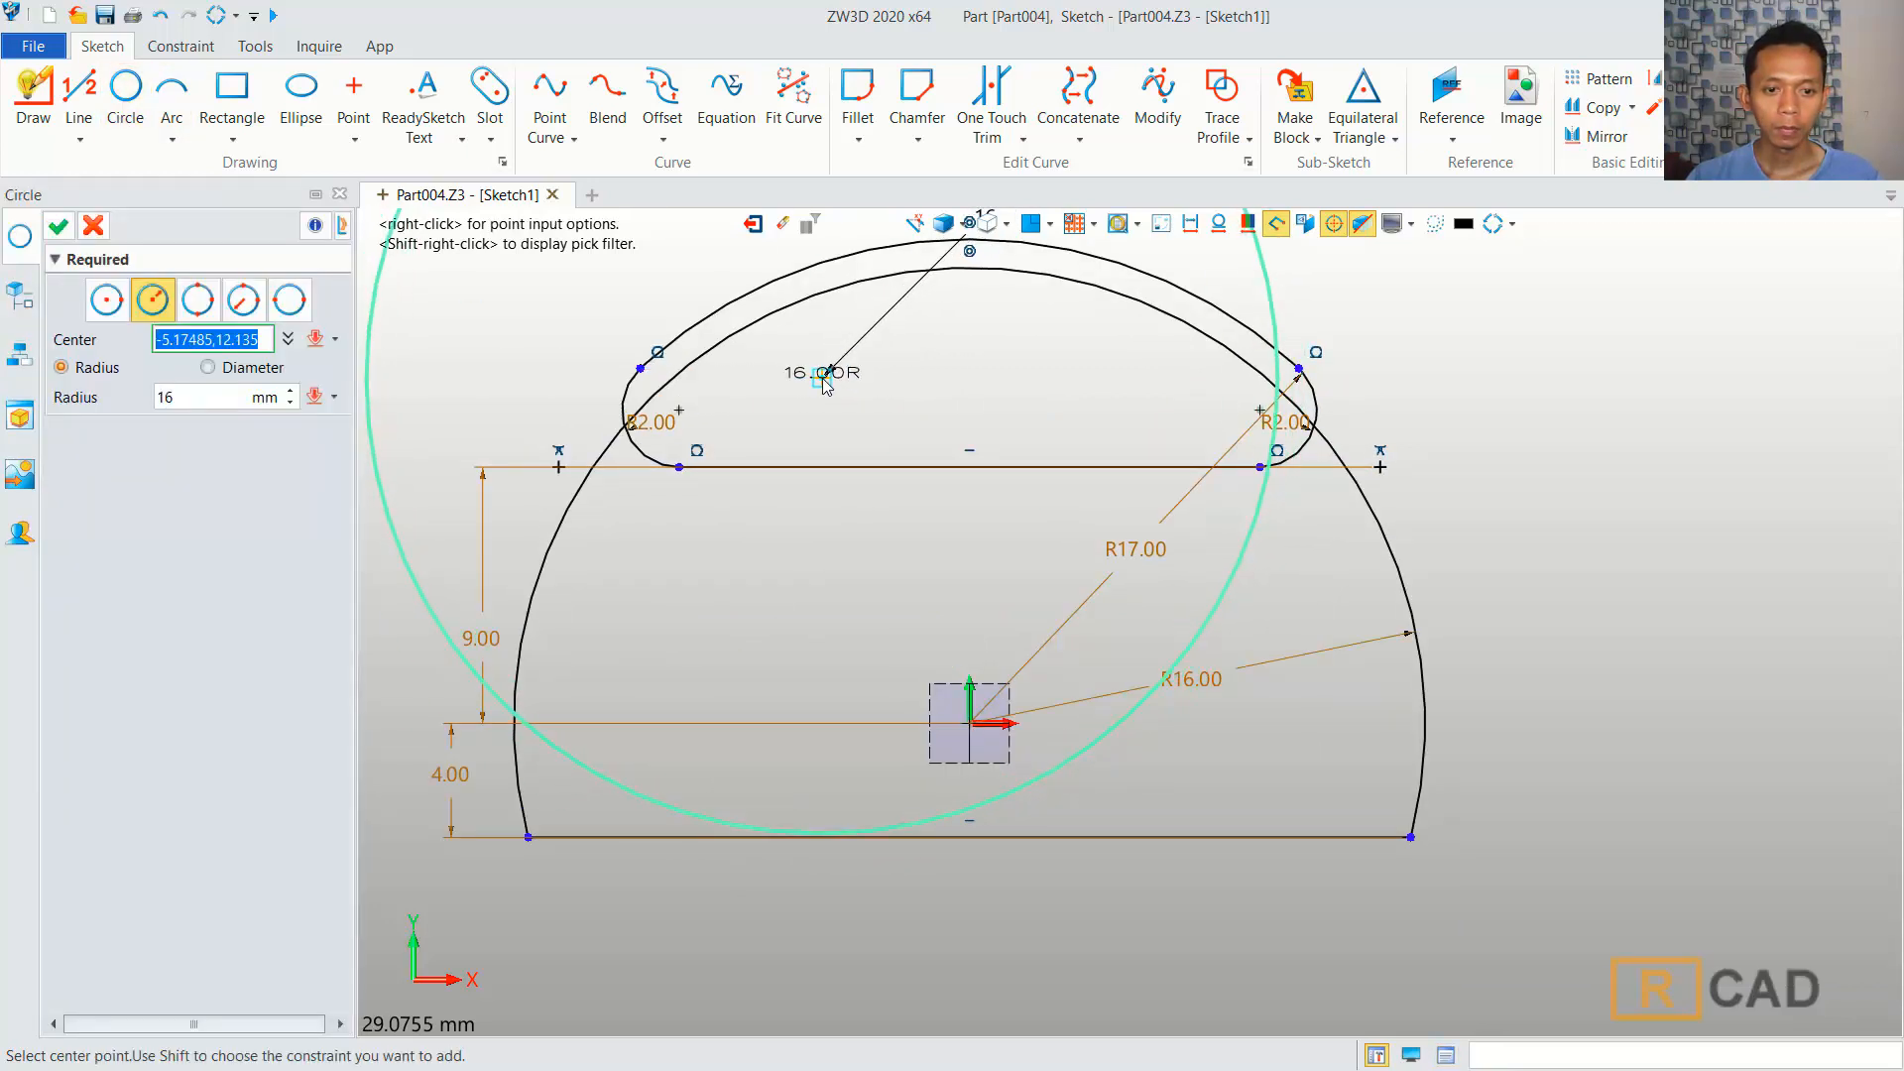
{"action": "left_click", "coordinate": [823, 379]}
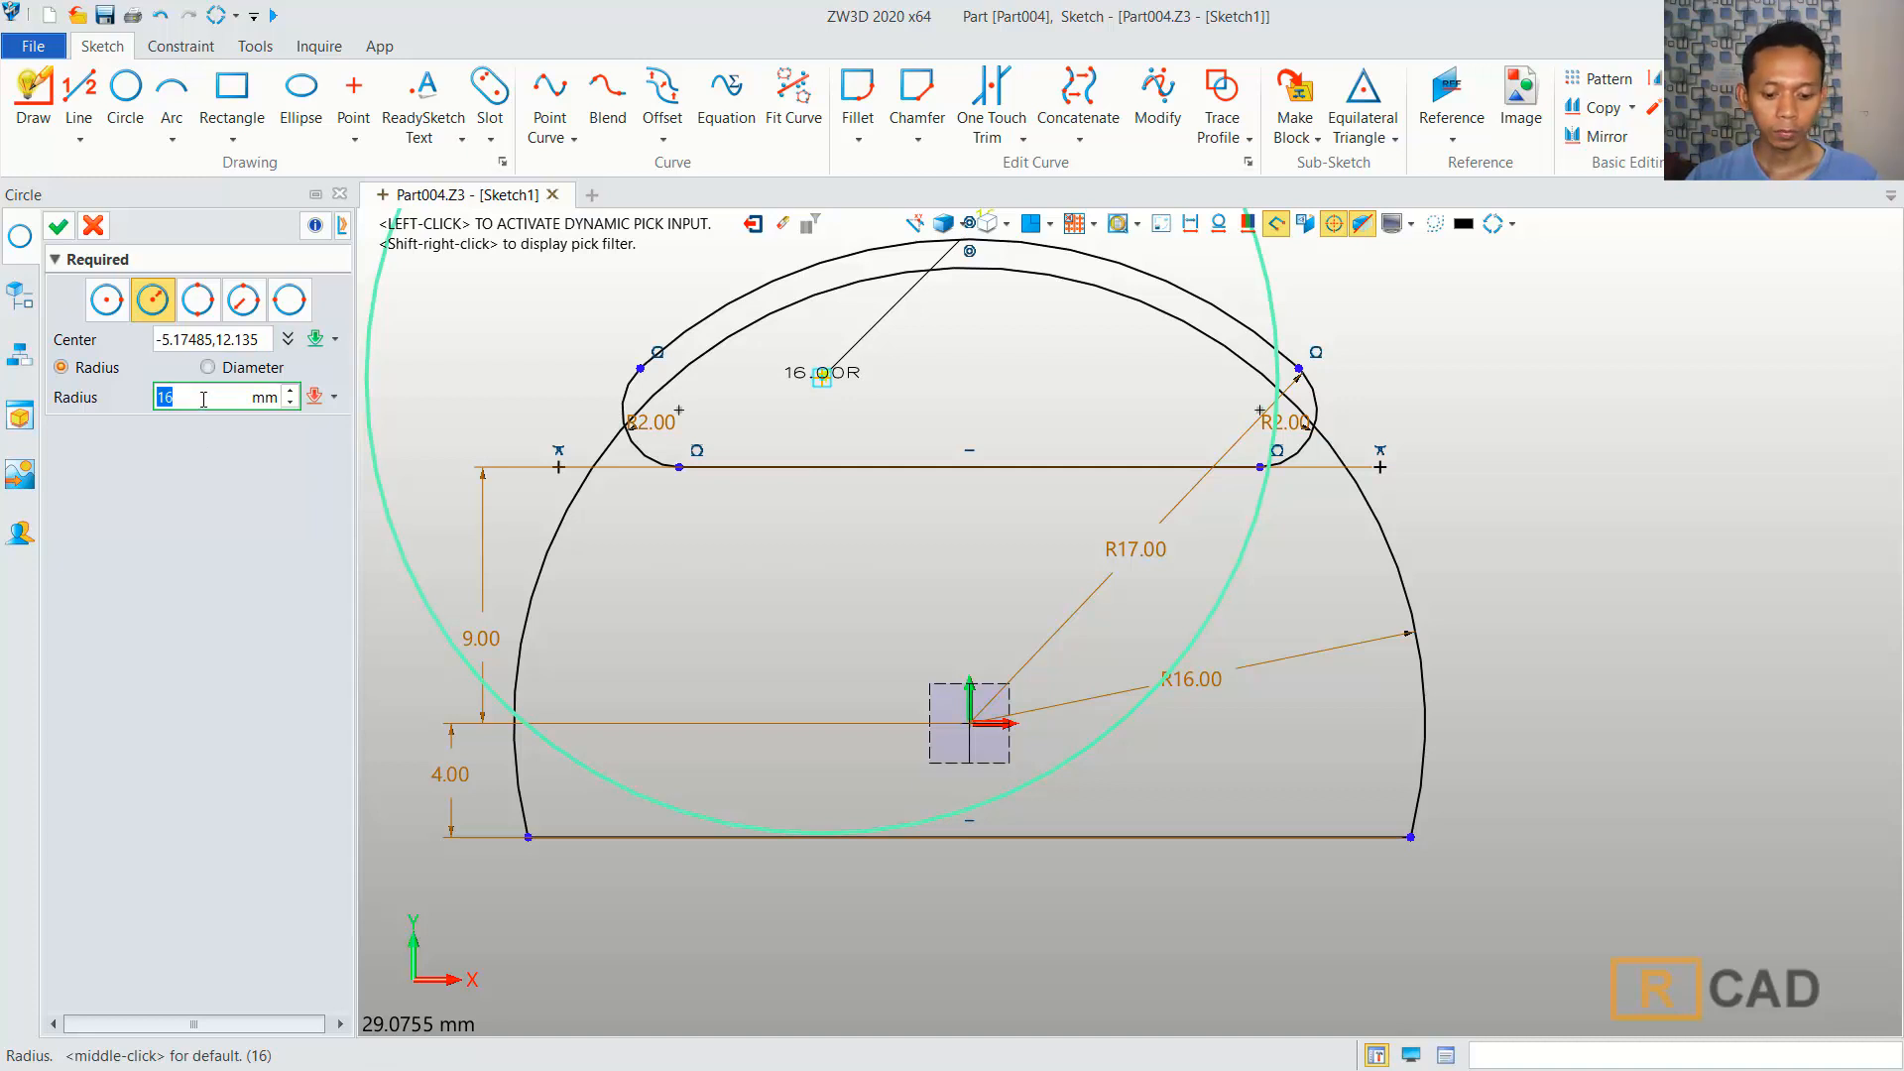
{"action": "type", "text": "0.7"}
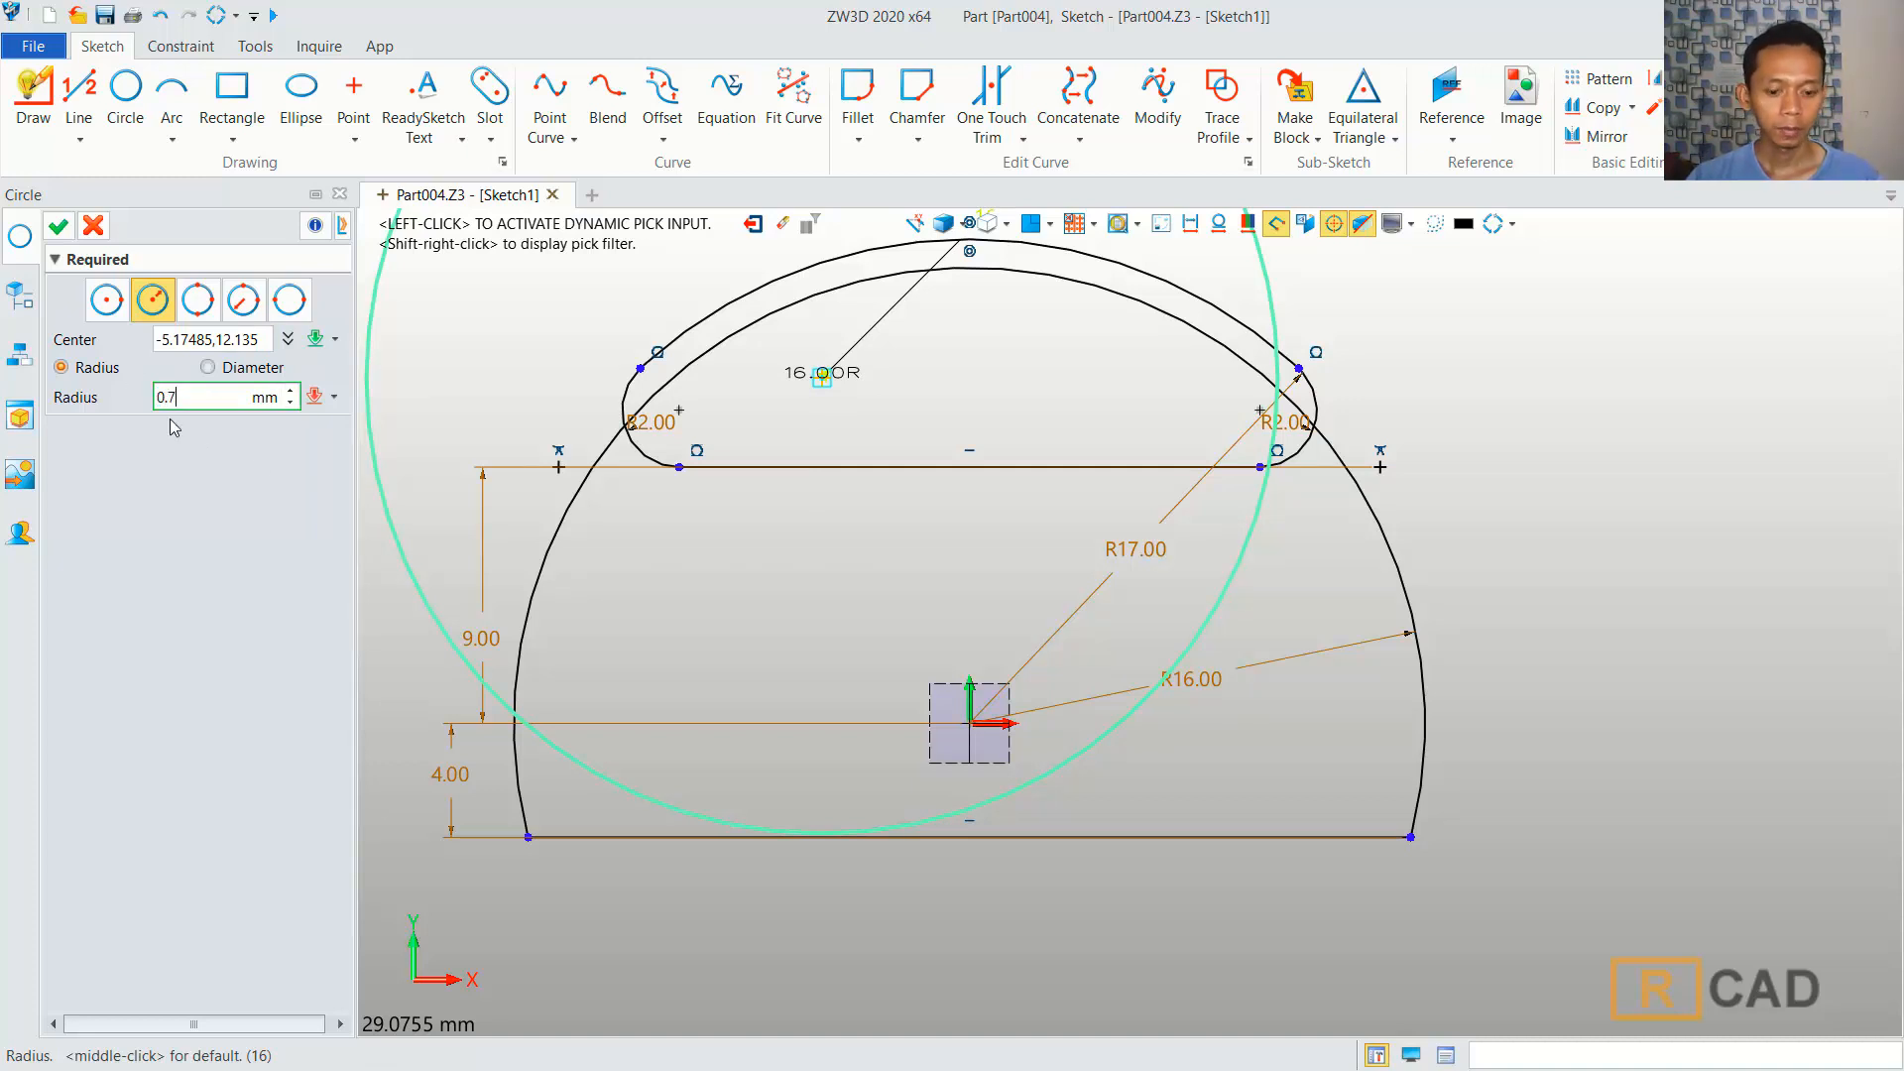
{"action": "left_click", "coordinate": [57, 227]}
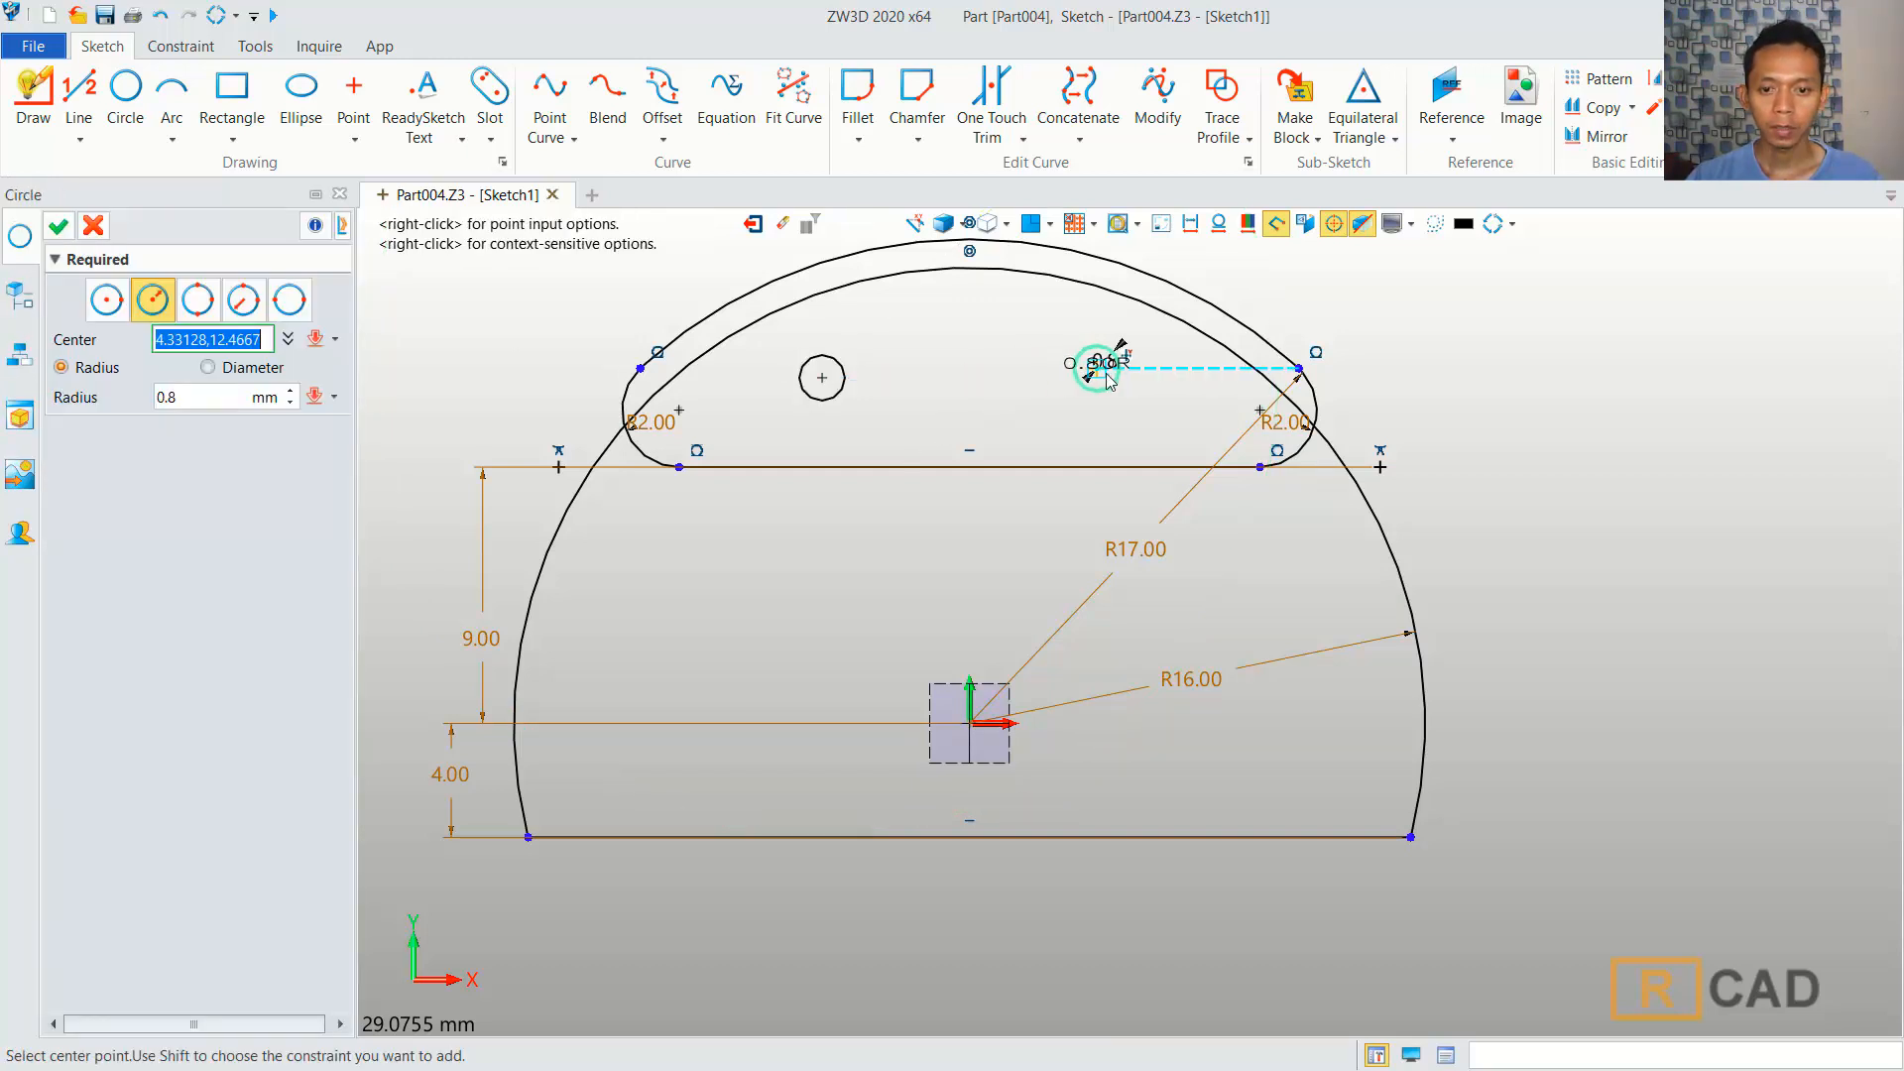
{"action": "left_click", "coordinate": [1131, 386]}
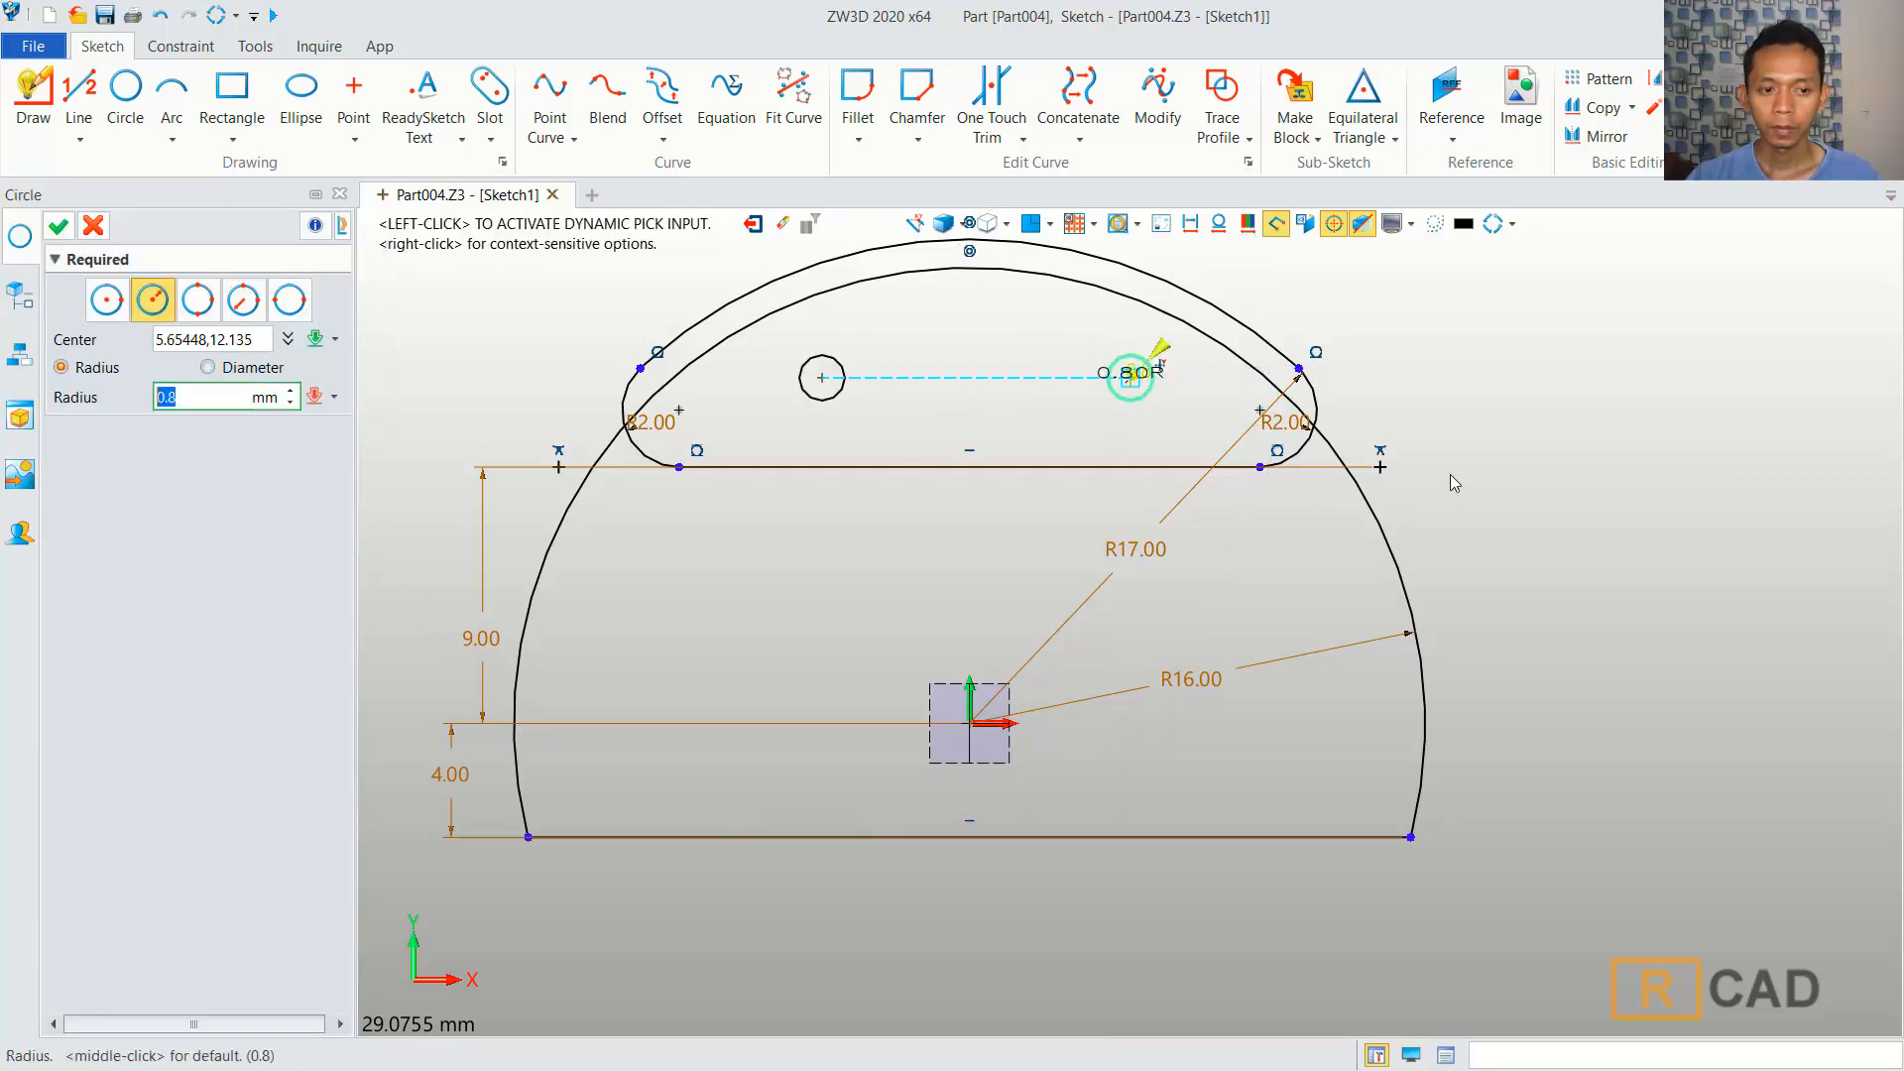
{"action": "middle_click", "coordinate": [493, 344]}
{"action": "middle_click", "coordinate": [437, 329]}
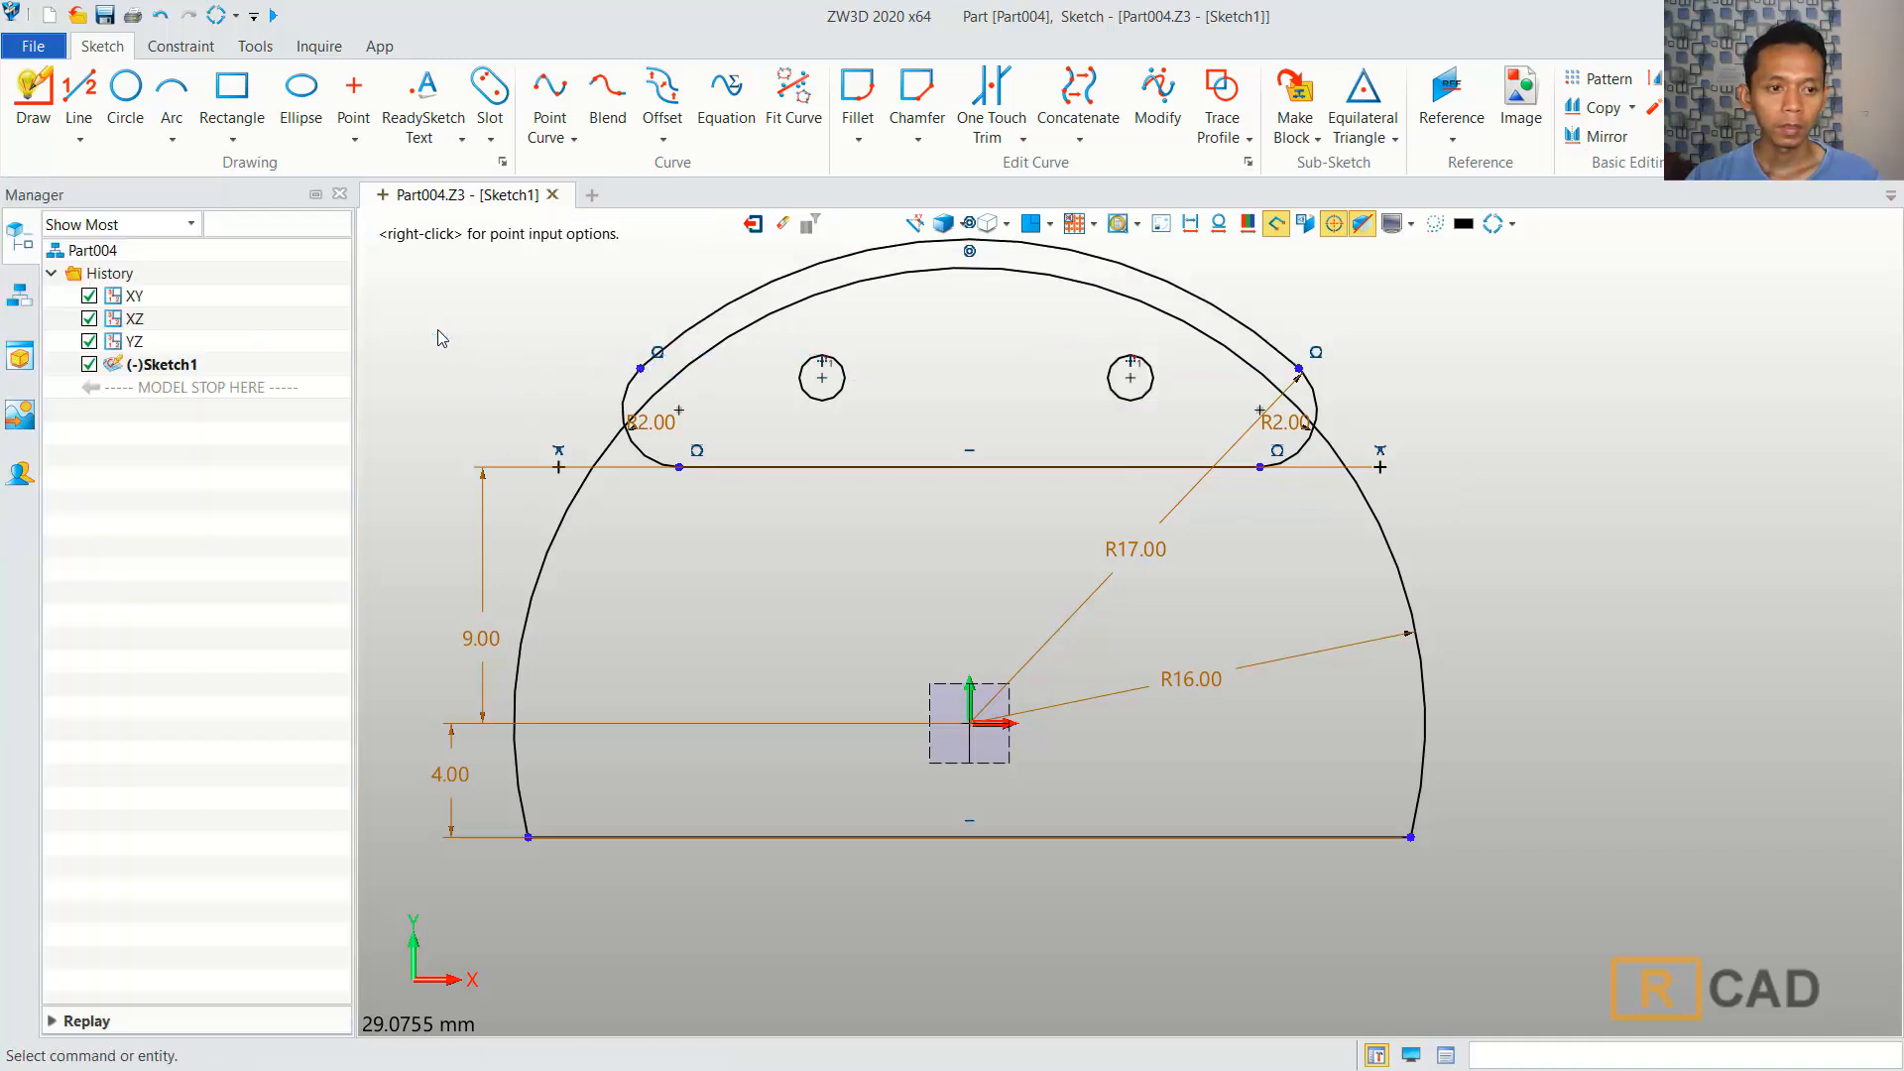
Dimension the horizontal distance from the left fillet's centre to the left small circle's centre and set it to 3 mm.
{"action": "left_click", "coordinate": [199, 55]}
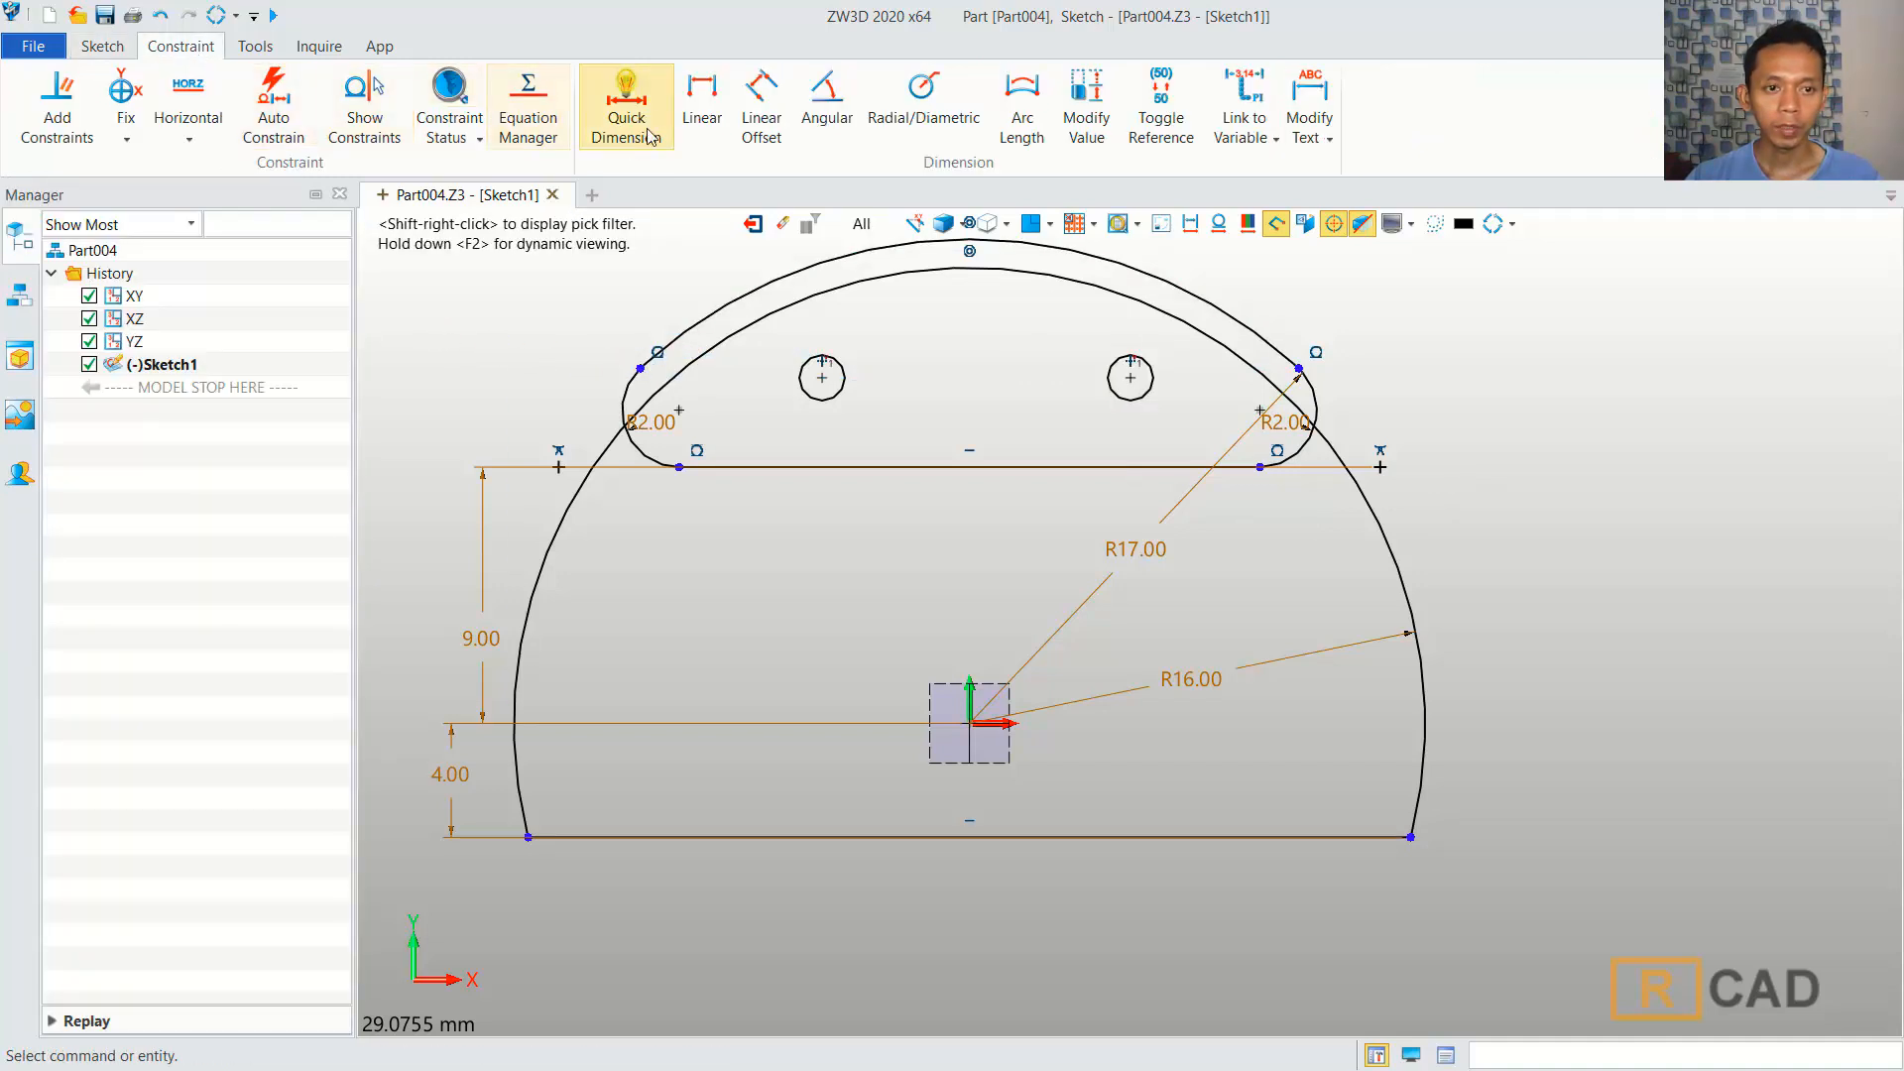
{"action": "left_click", "coordinate": [638, 96]}
{"action": "left_click", "coordinate": [678, 410]}
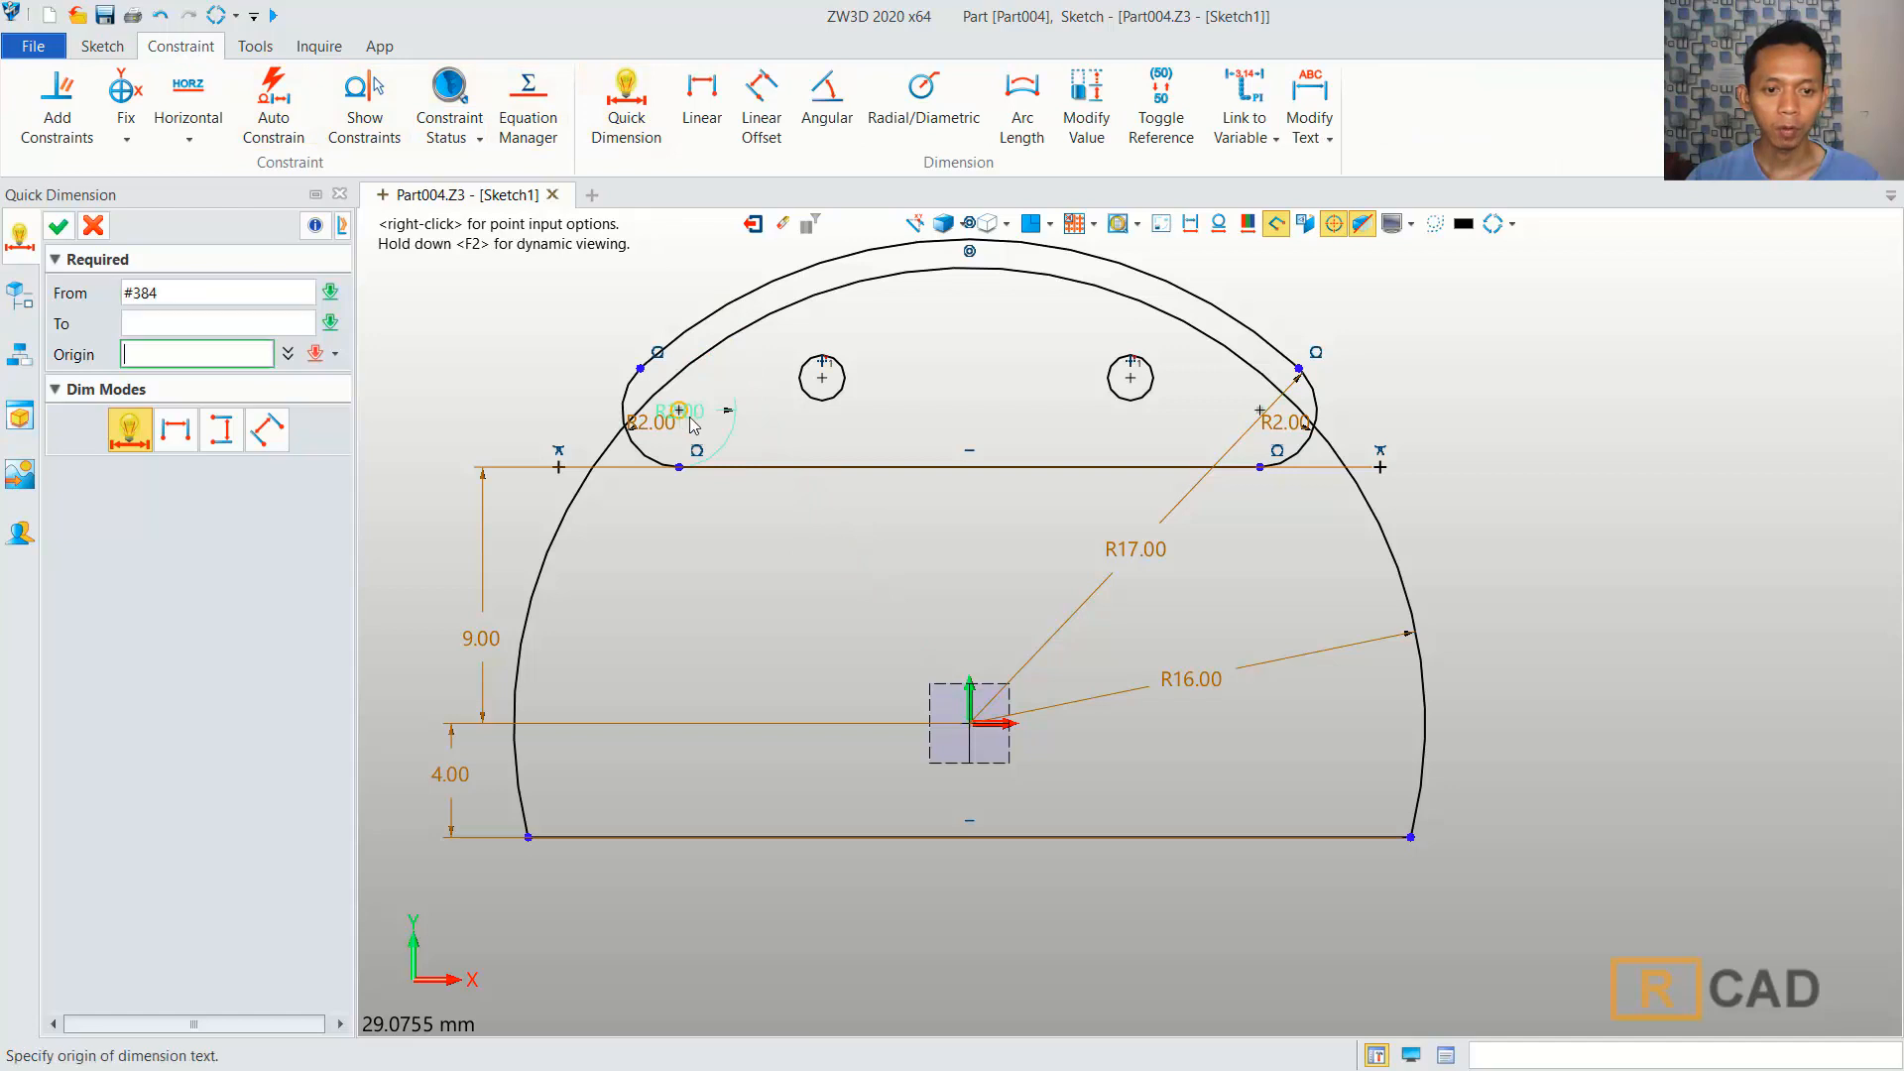
{"action": "left_click", "coordinate": [823, 379]}
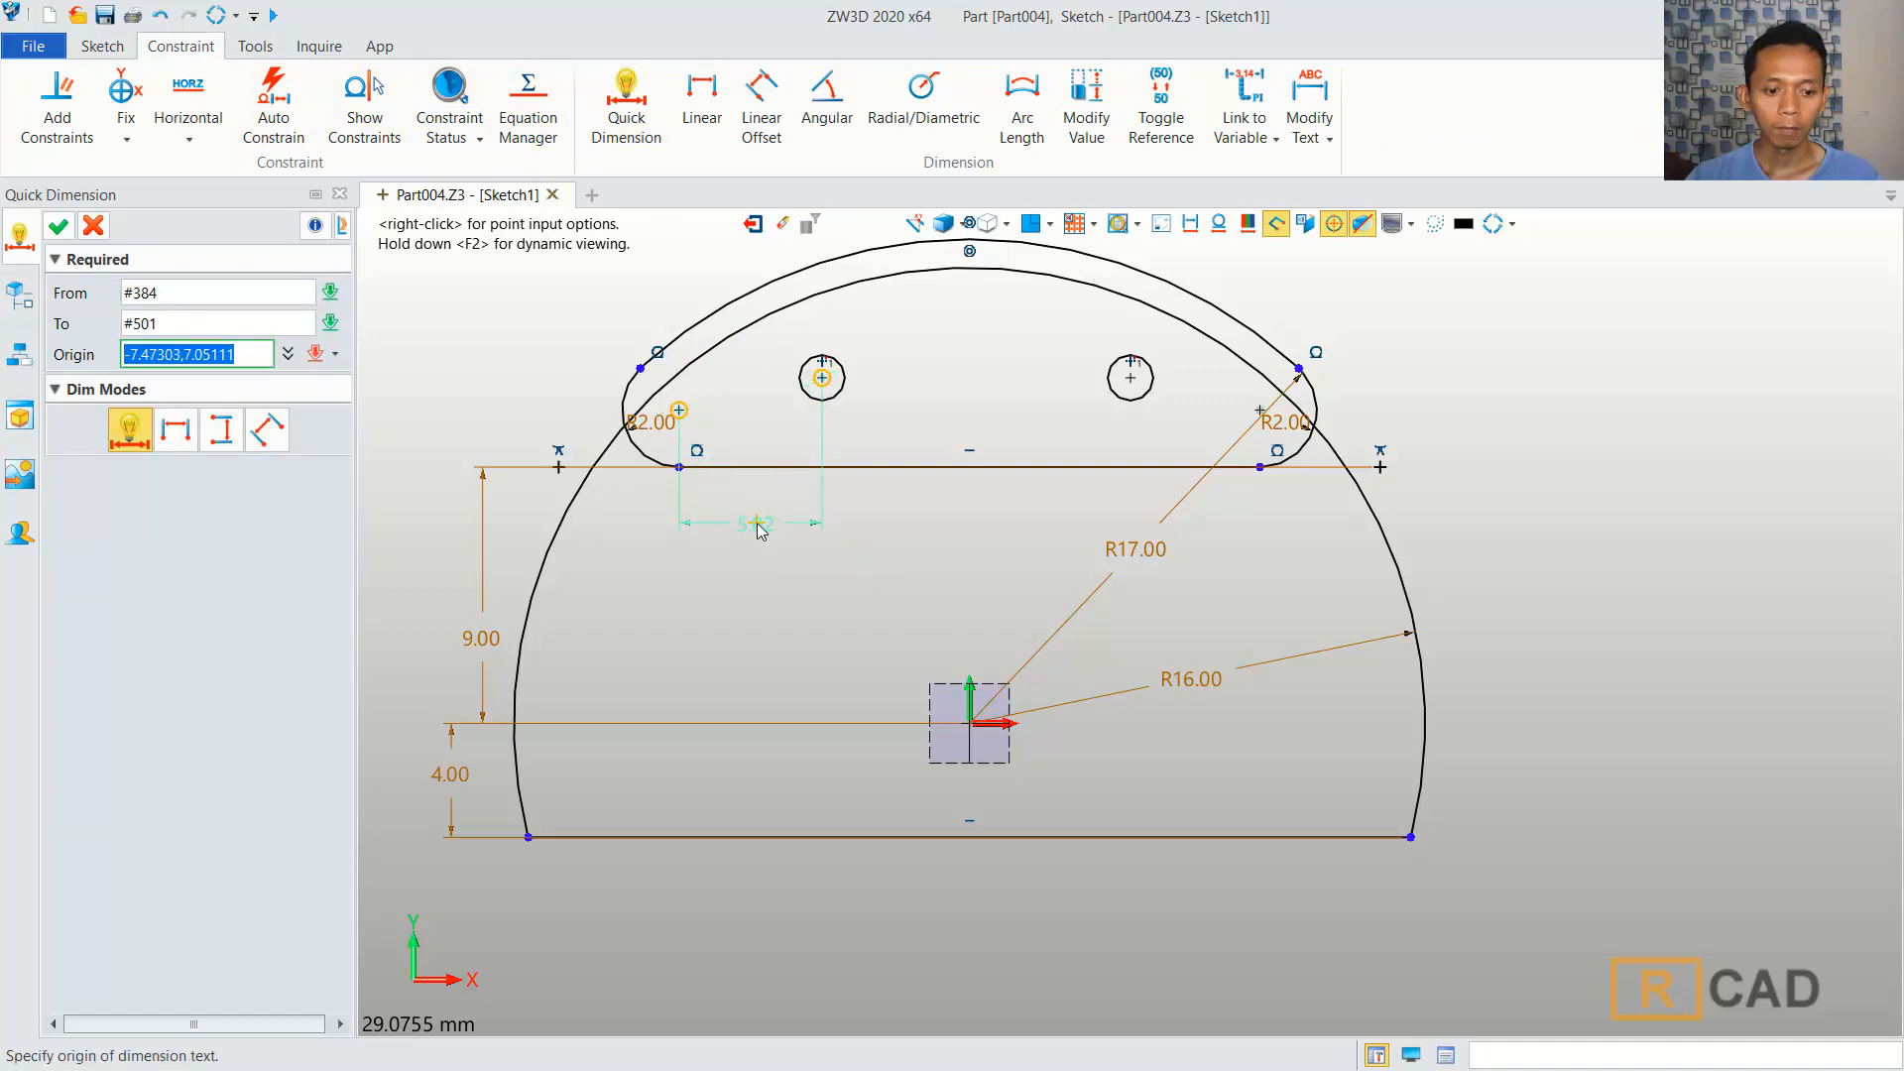
{"action": "left_click", "coordinate": [759, 528]}
{"action": "type", "text": "3"}
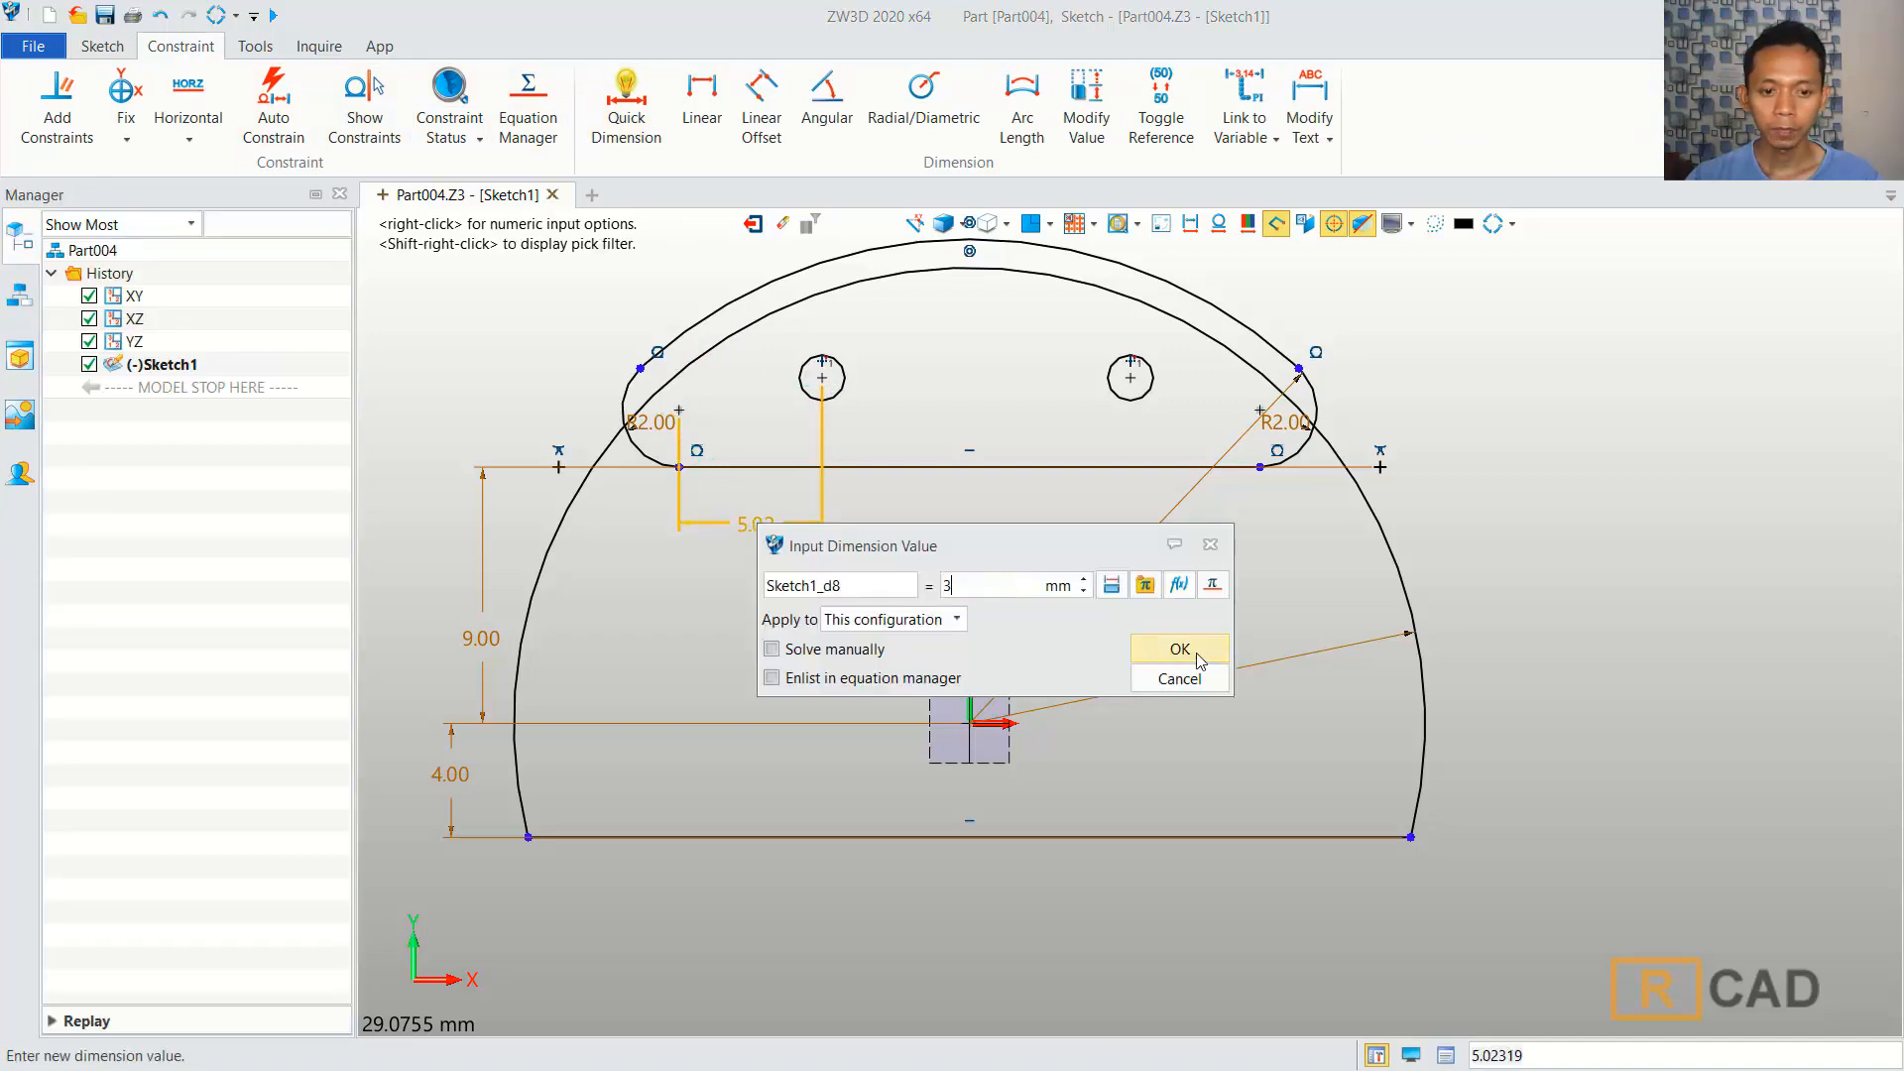
{"action": "left_click", "coordinate": [1180, 650]}
{"action": "middle_click", "coordinate": [835, 385]}
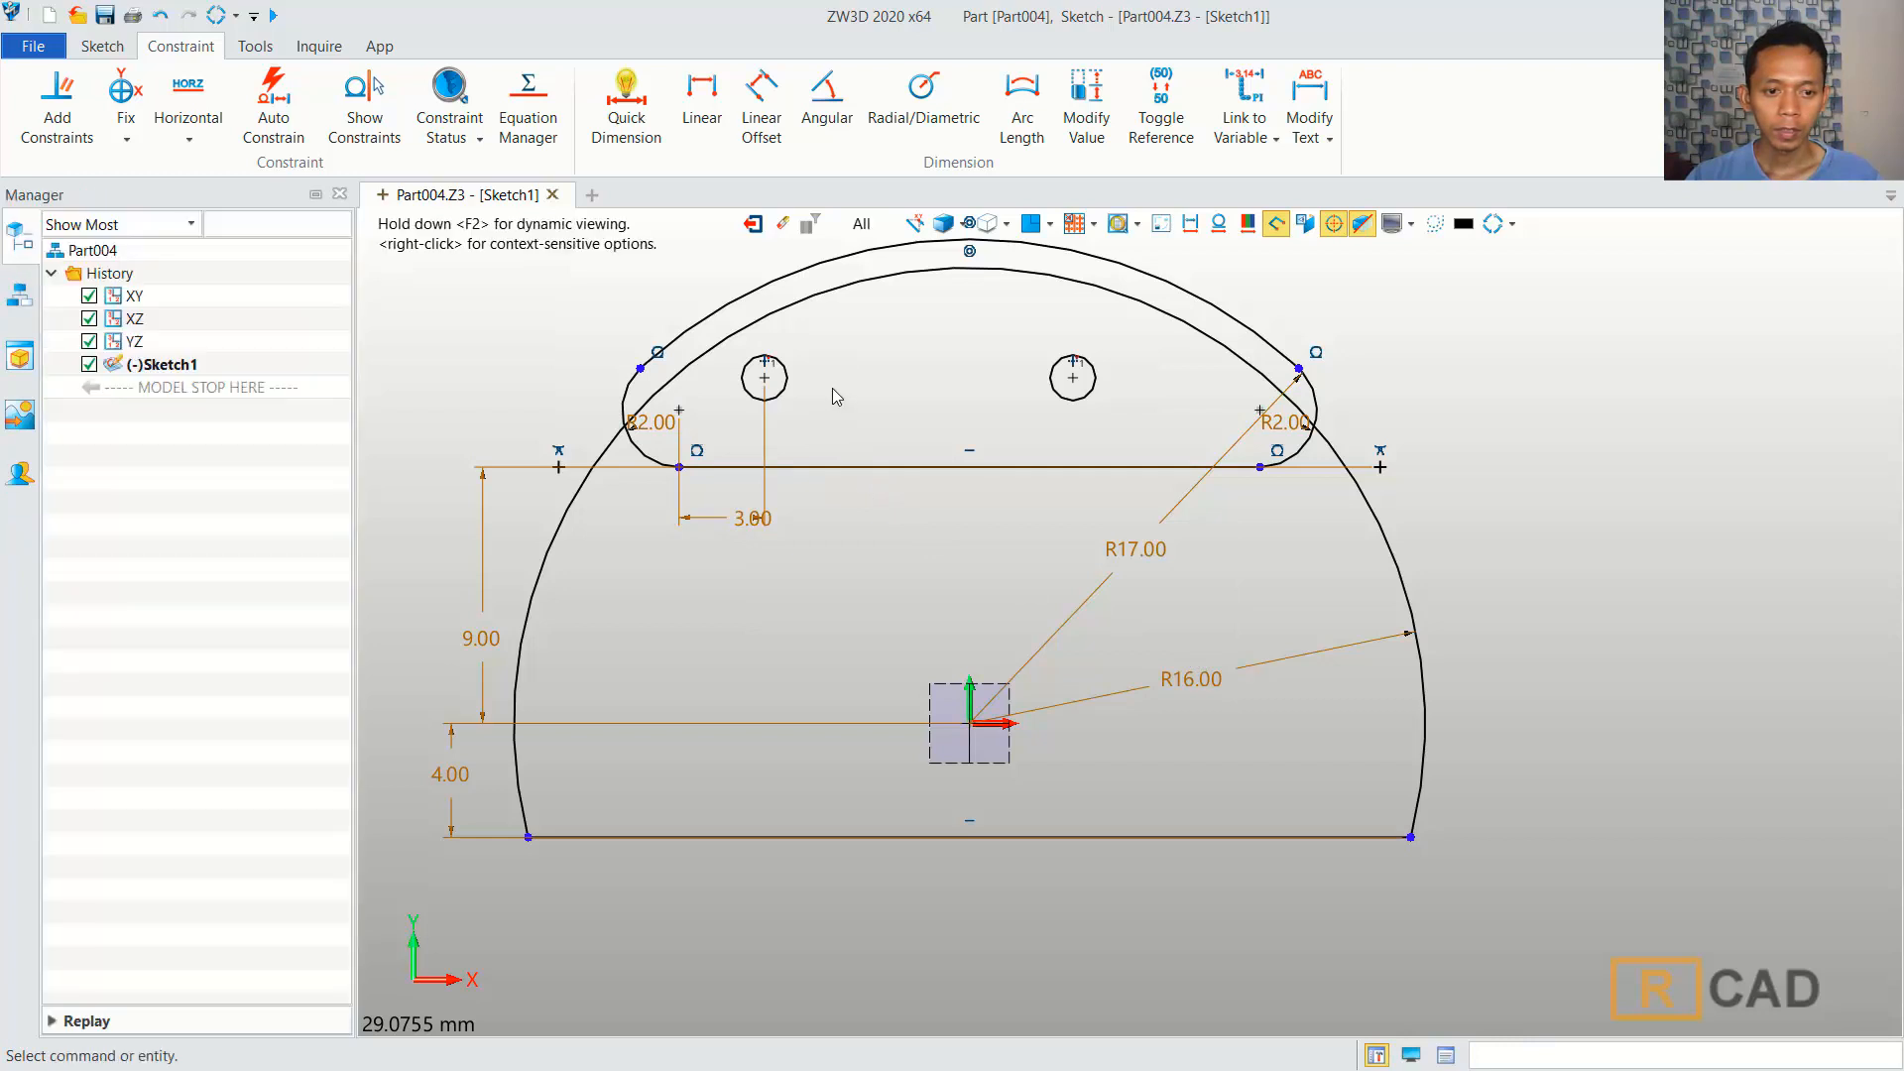
Dimension the vertical distance from the left fillet's centre to the left small circle's centre and set it to 1 mm.
{"action": "middle_click", "coordinate": [830, 390]}
{"action": "left_click", "coordinate": [680, 412]}
{"action": "left_click", "coordinate": [764, 377]}
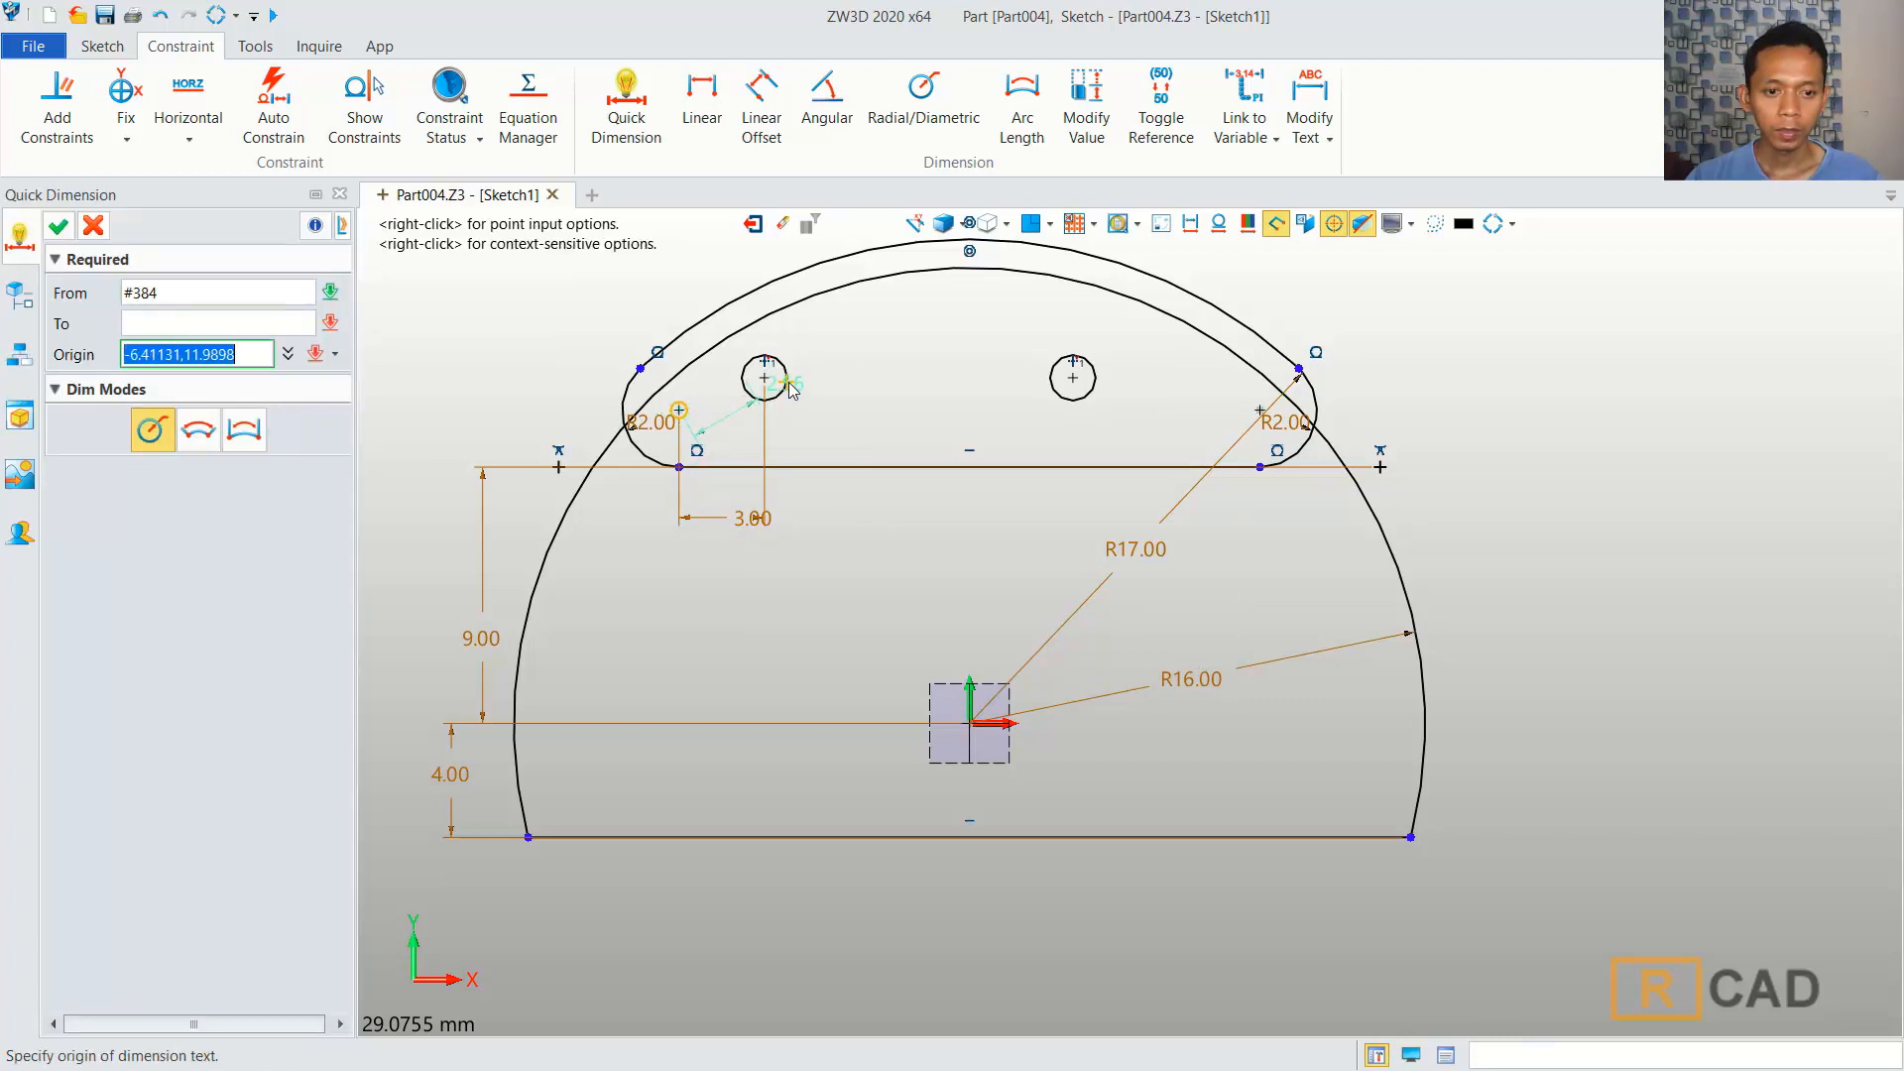
{"action": "left_click", "coordinate": [841, 399]}
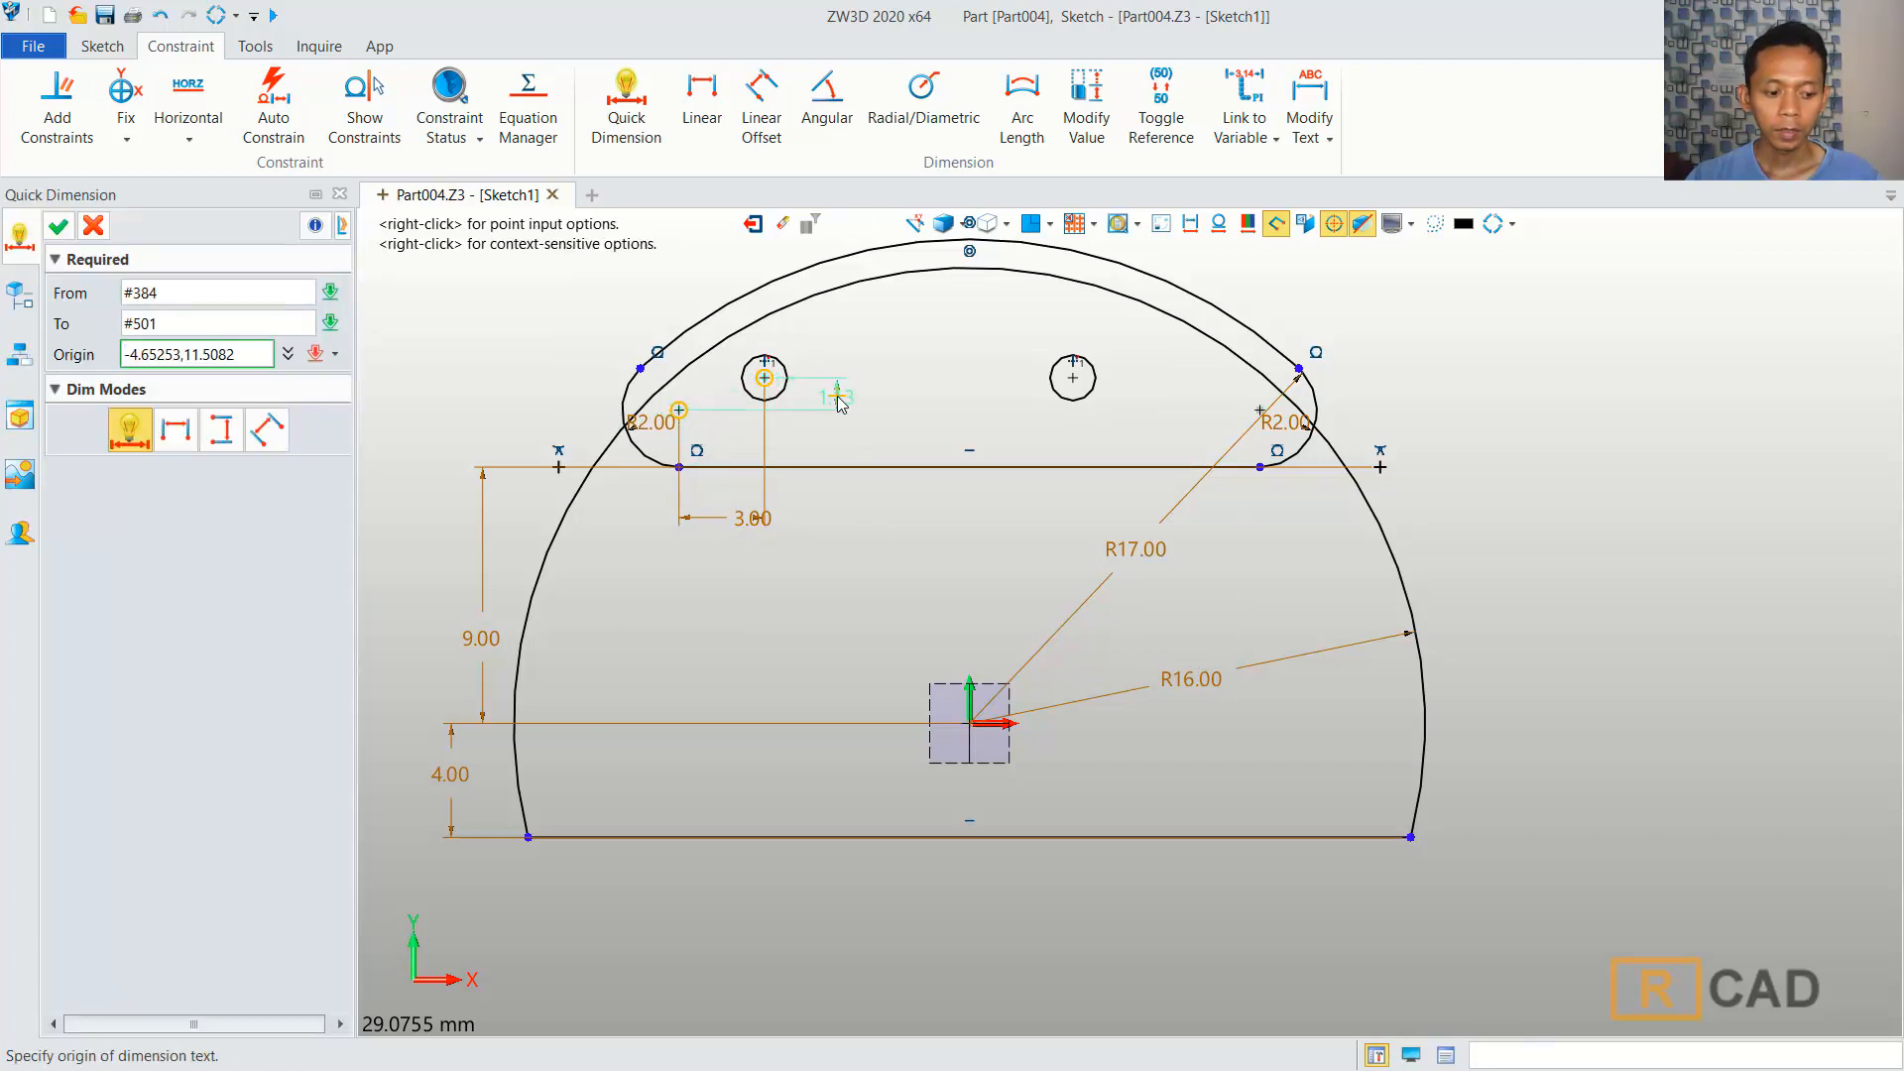
{"action": "type", "text": "1"}
{"action": "left_click", "coordinate": [1248, 525]}
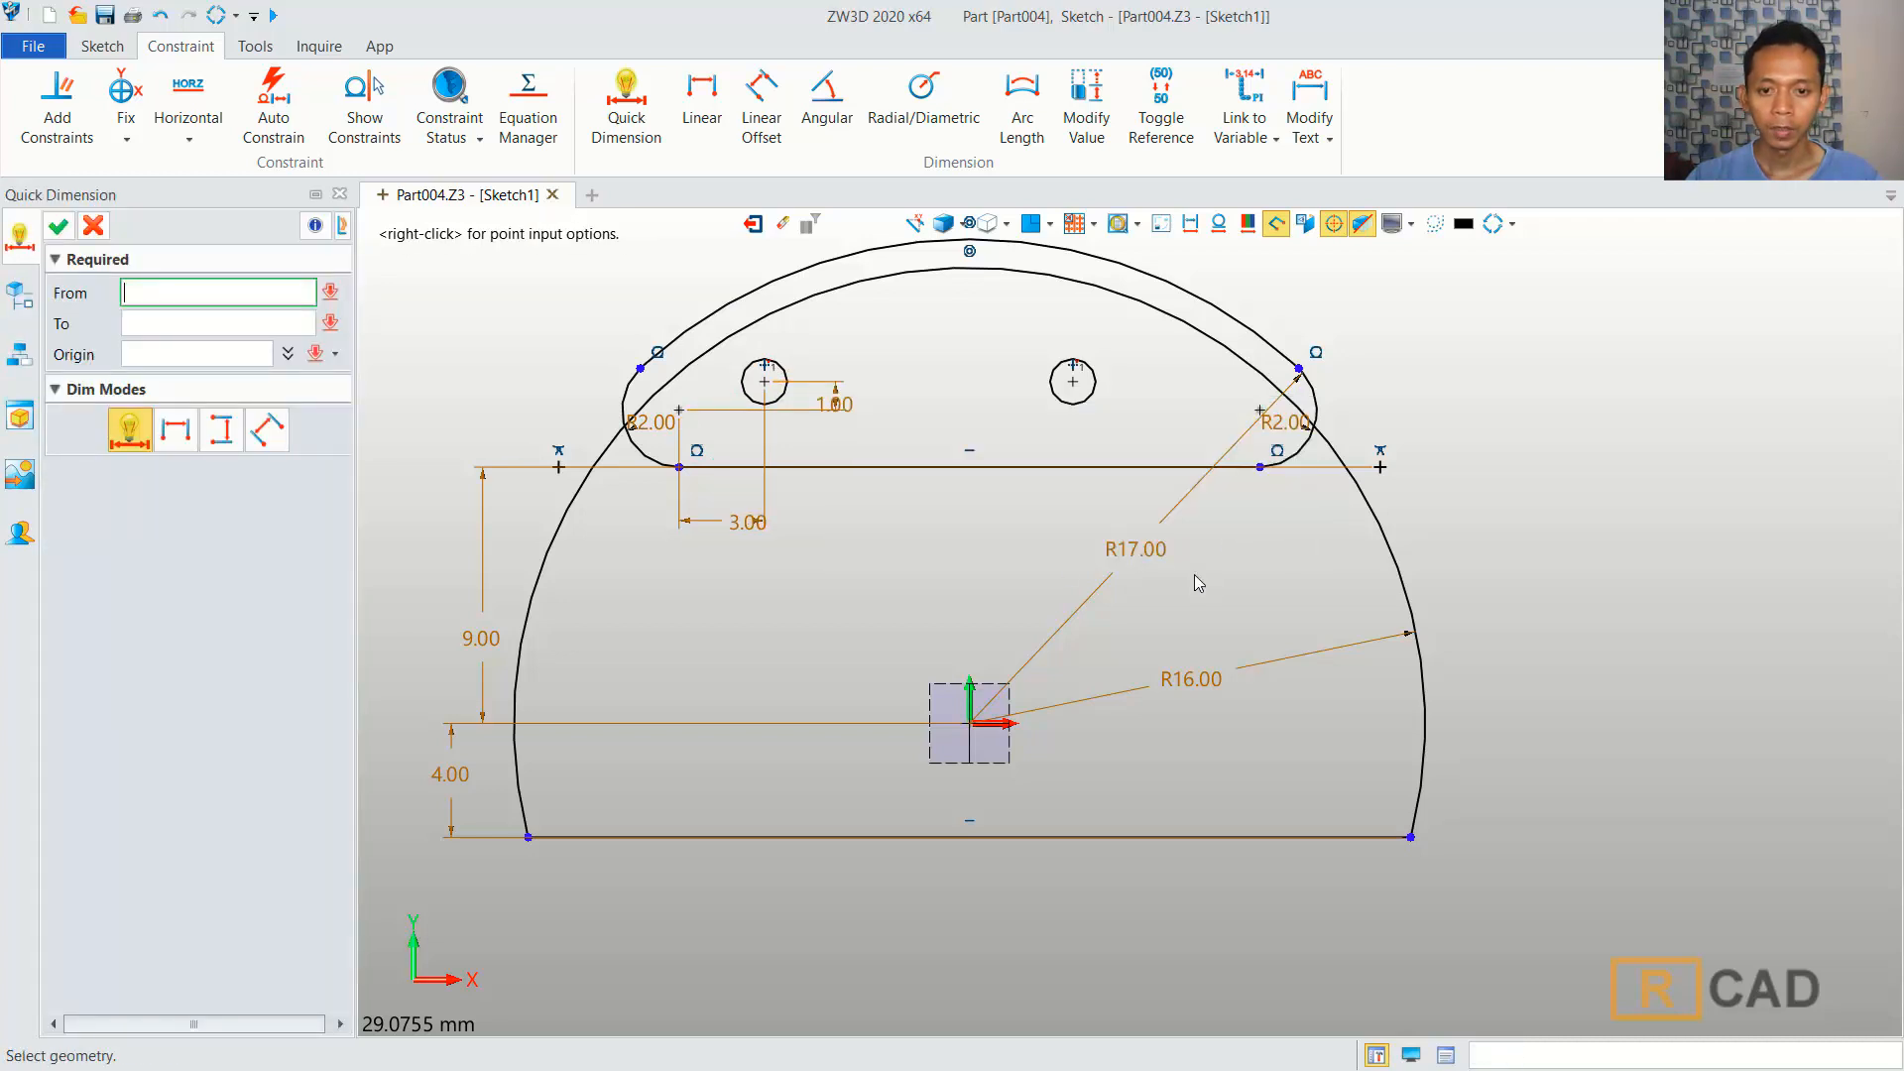
Set the horizontal distance between the right small circle's centre and the right fillet's centre to 3 mm, and exit the sketch.
{"action": "left_click", "coordinate": [1086, 399]}
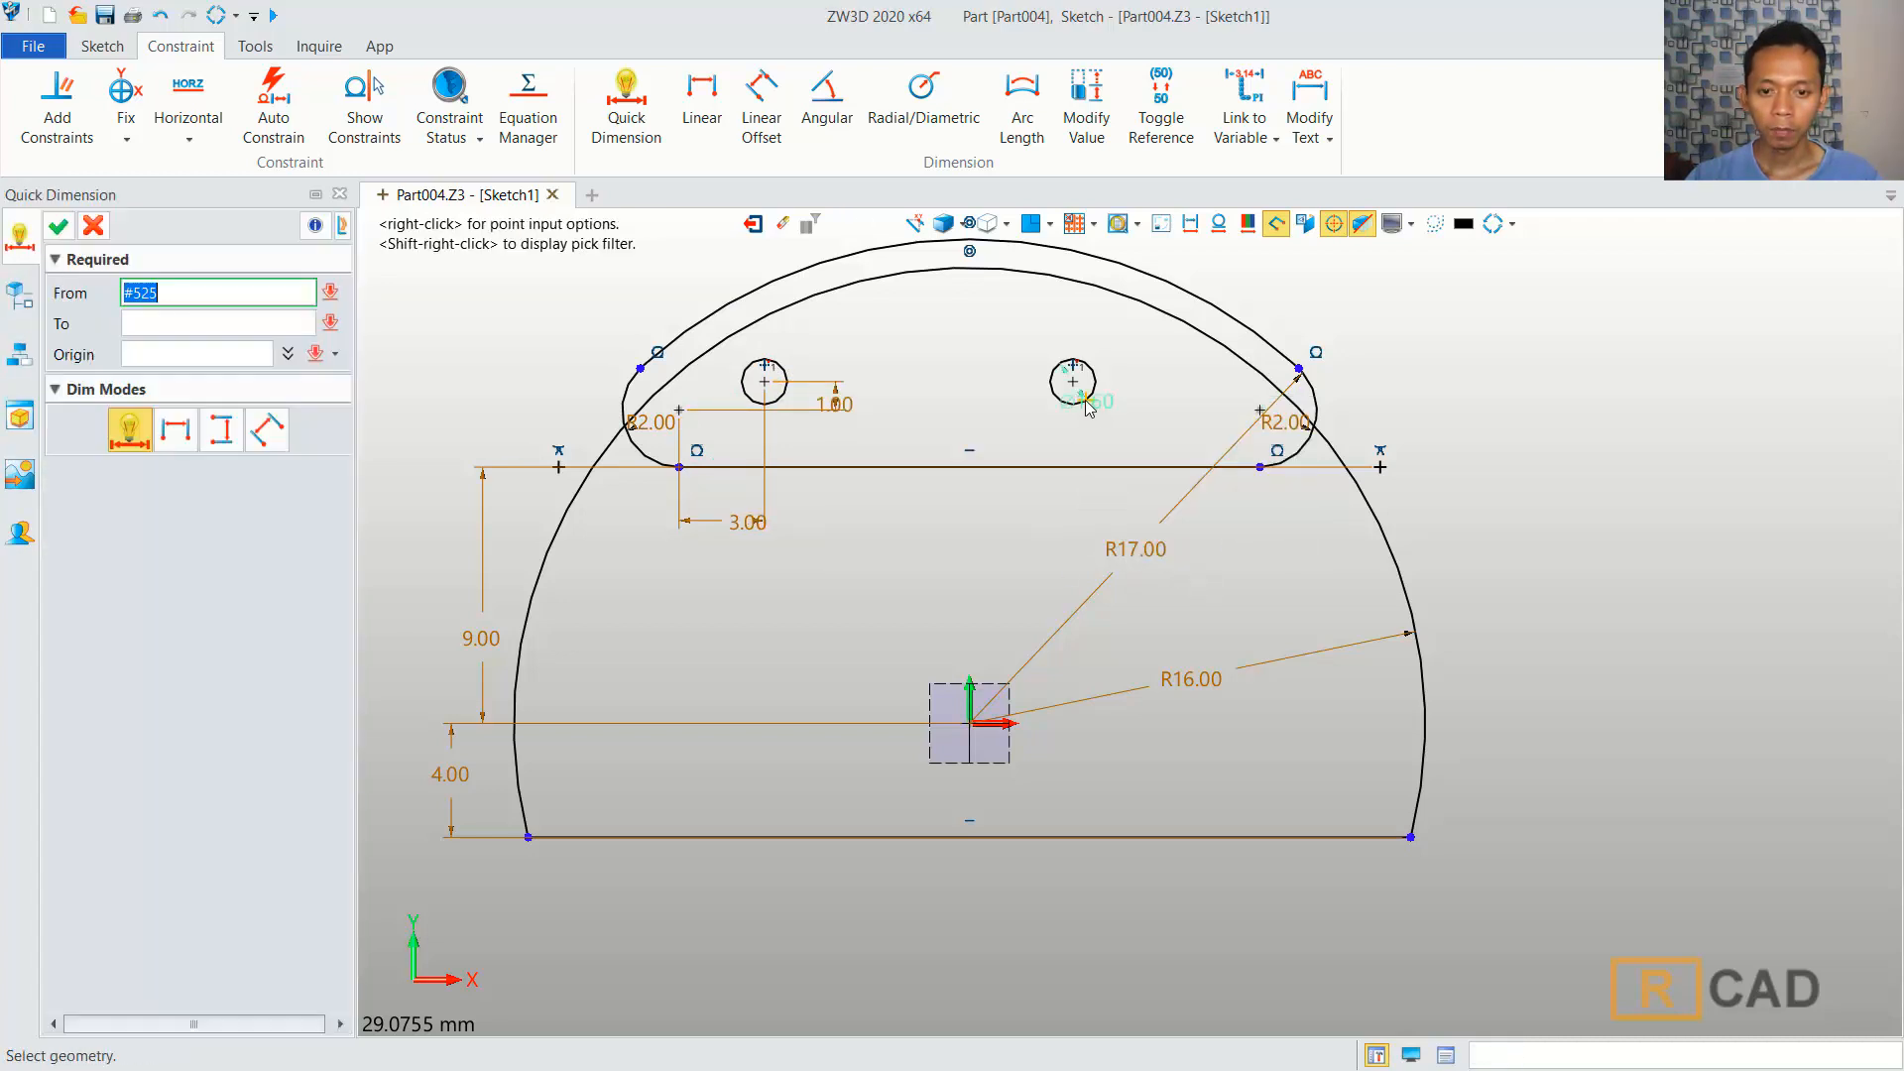
{"action": "left_click", "coordinate": [1260, 410]}
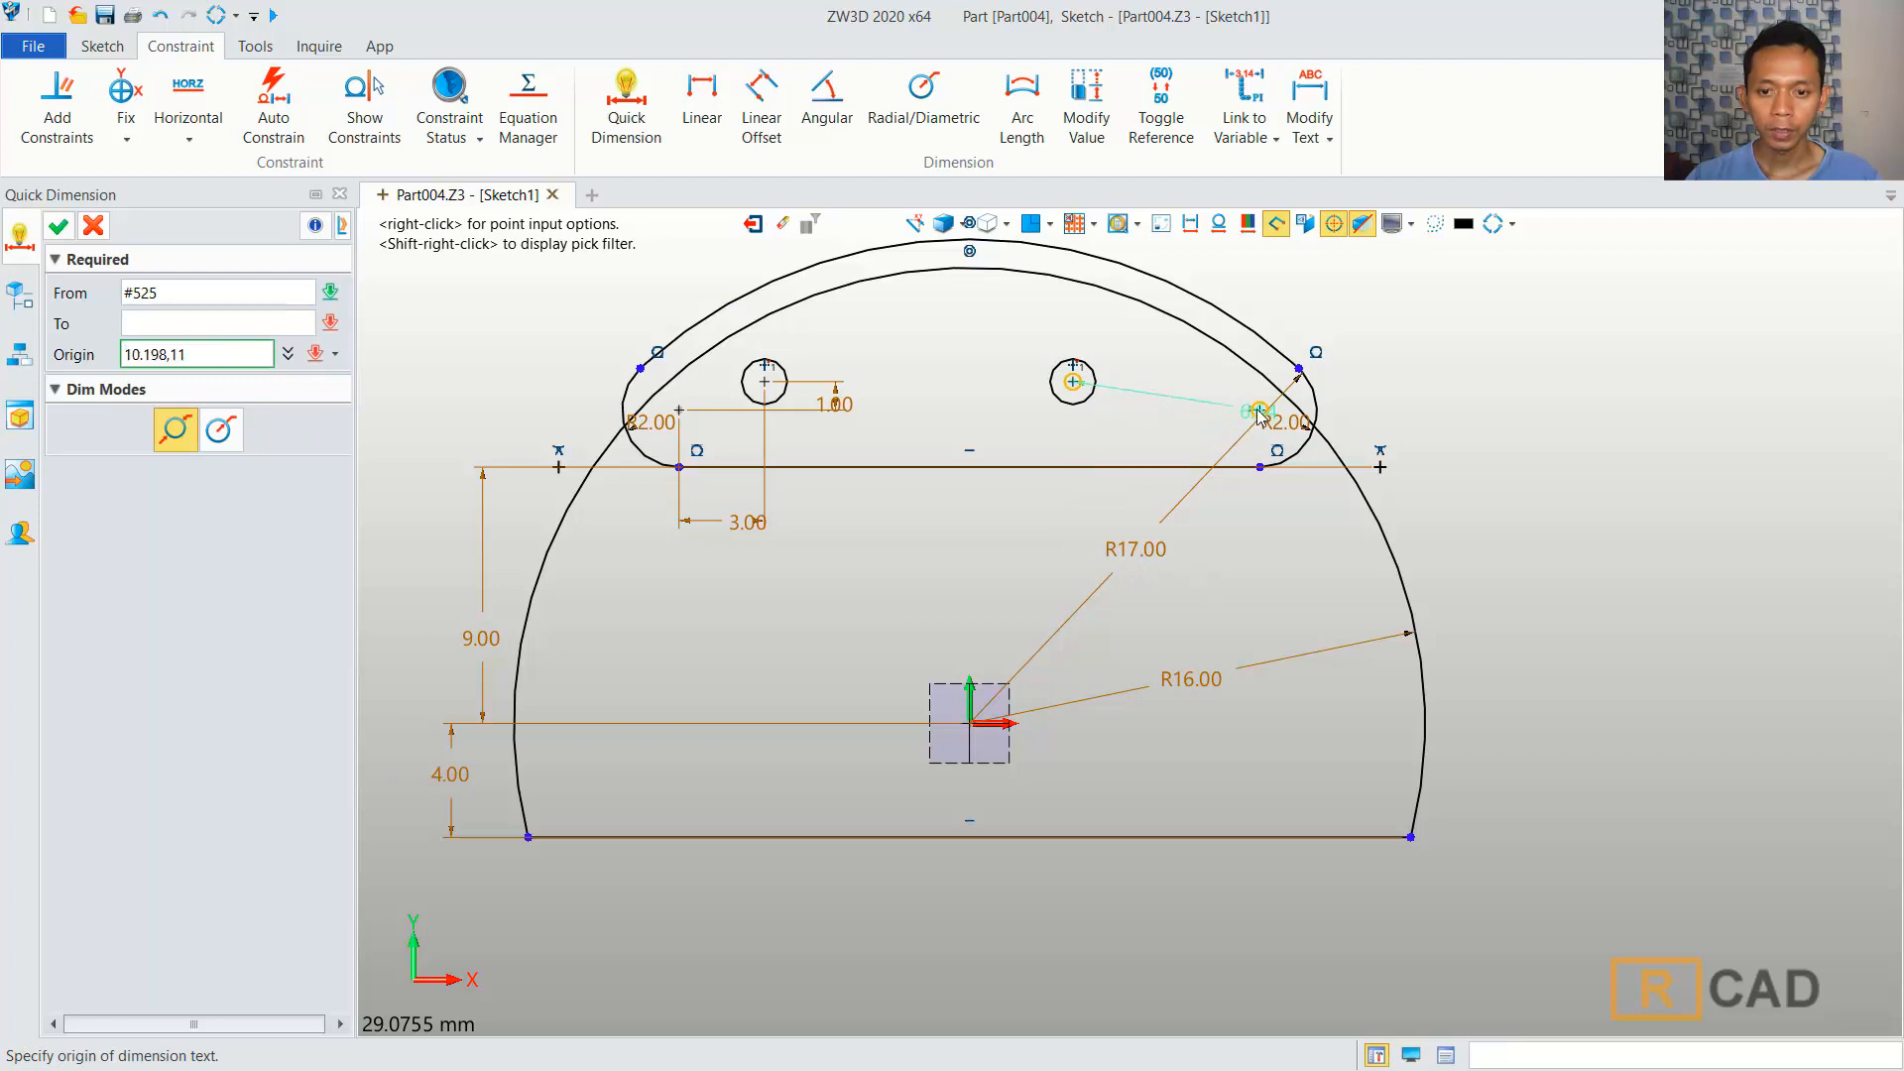
{"action": "left_click", "coordinate": [1172, 363]}
{"action": "type", "text": "3"}
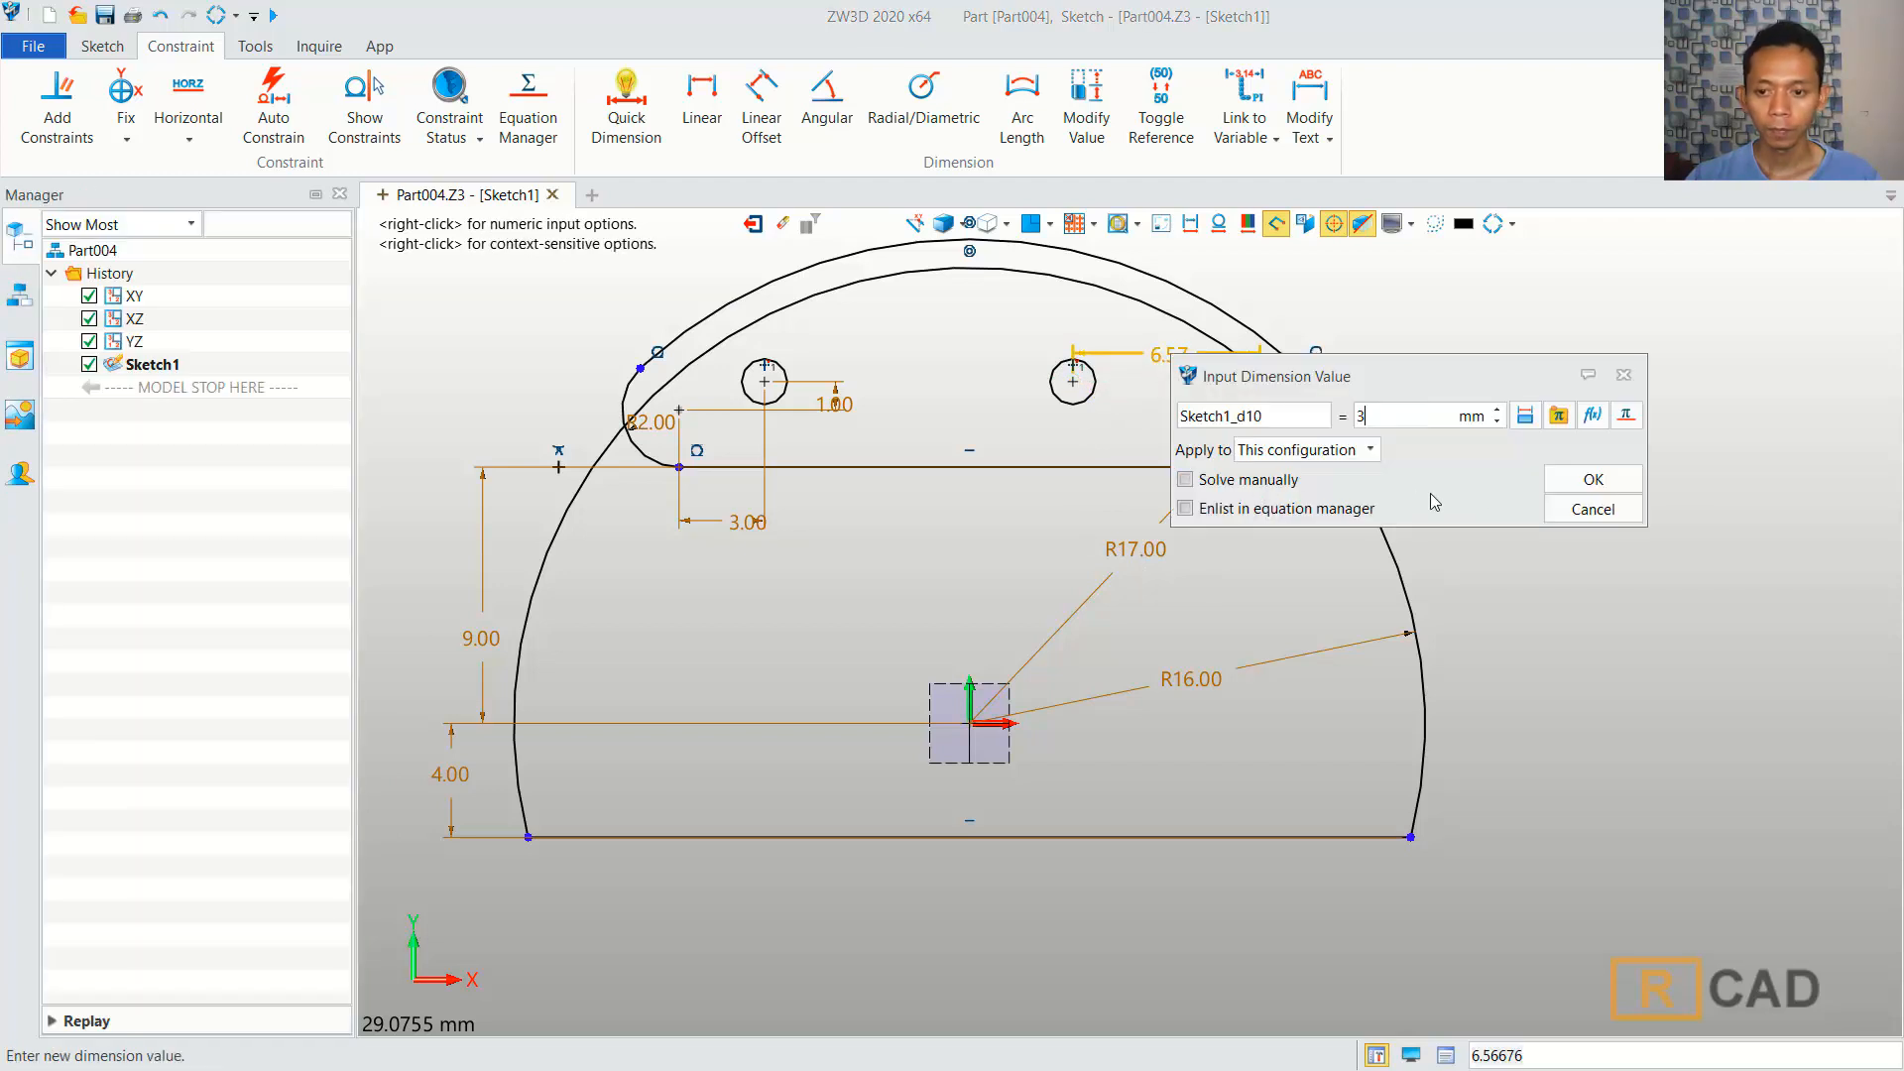
{"action": "left_click", "coordinate": [1593, 480]}
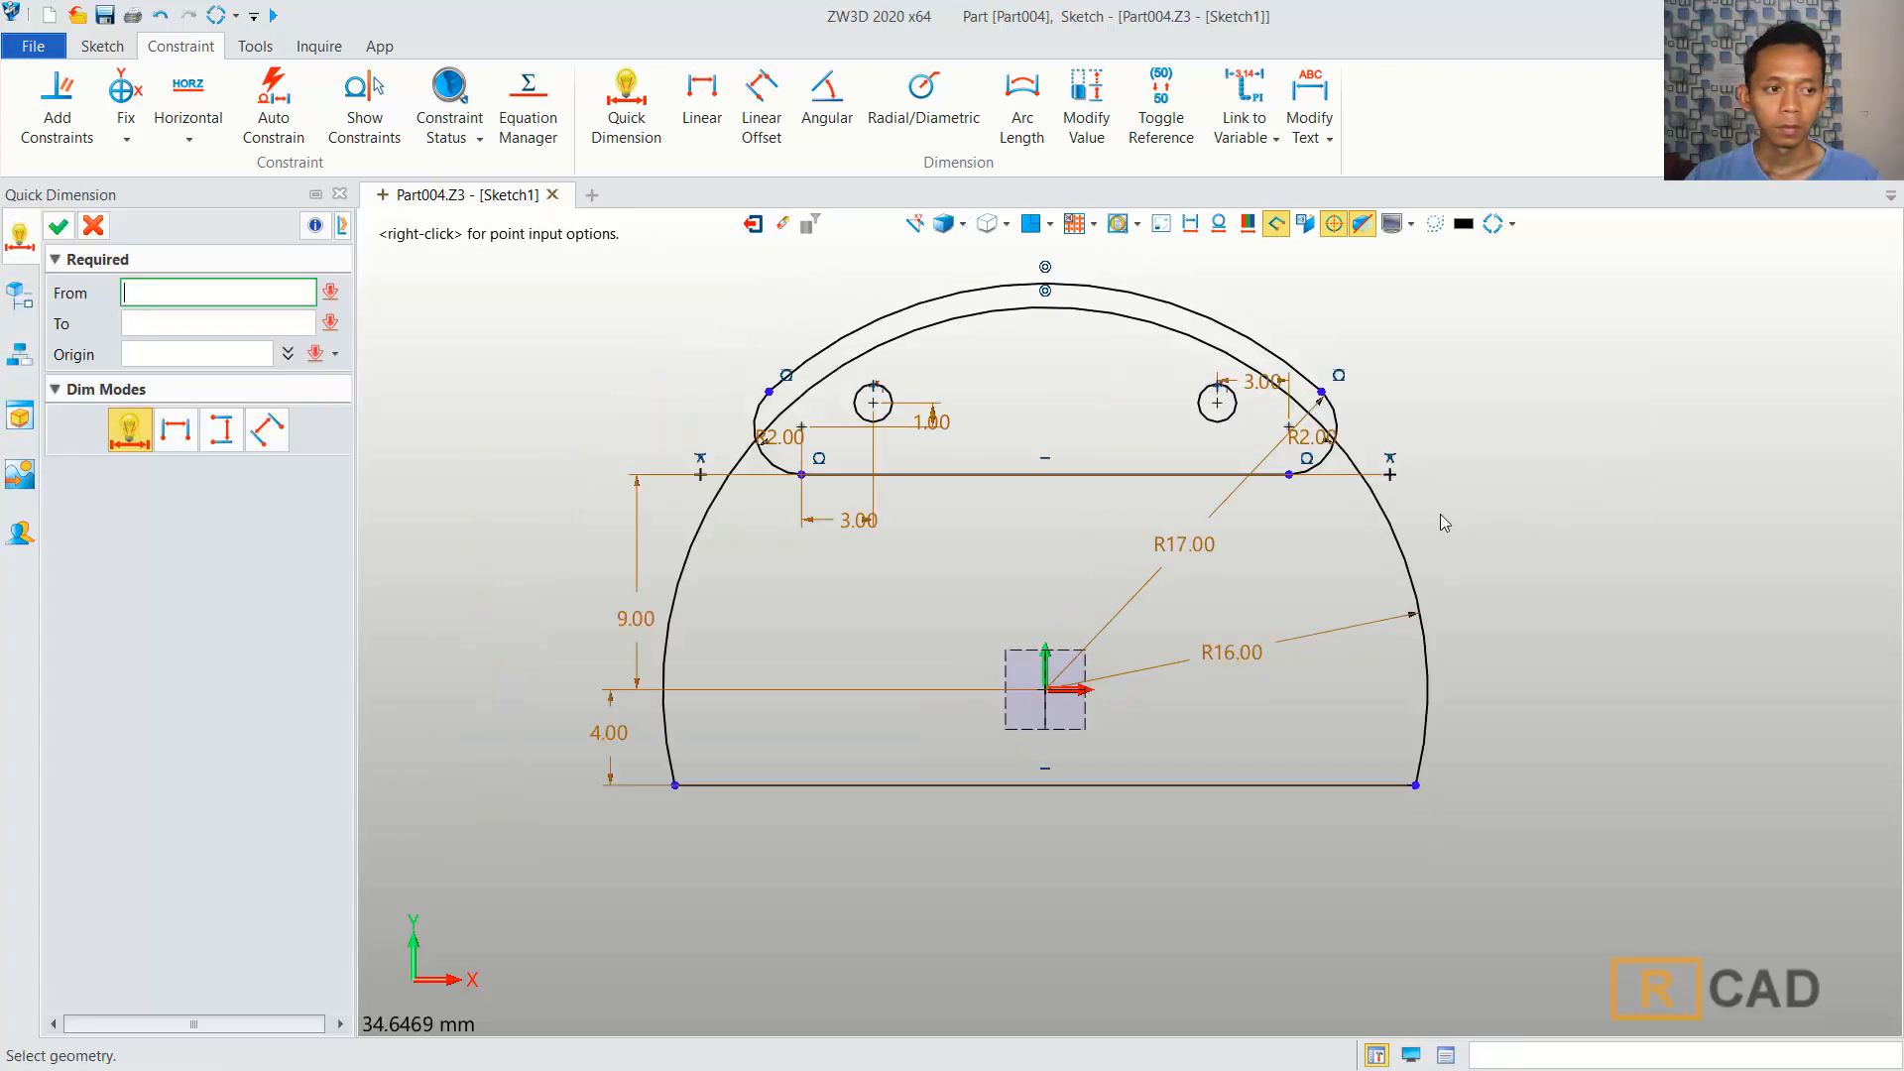
{"action": "key", "text": "Escape"}
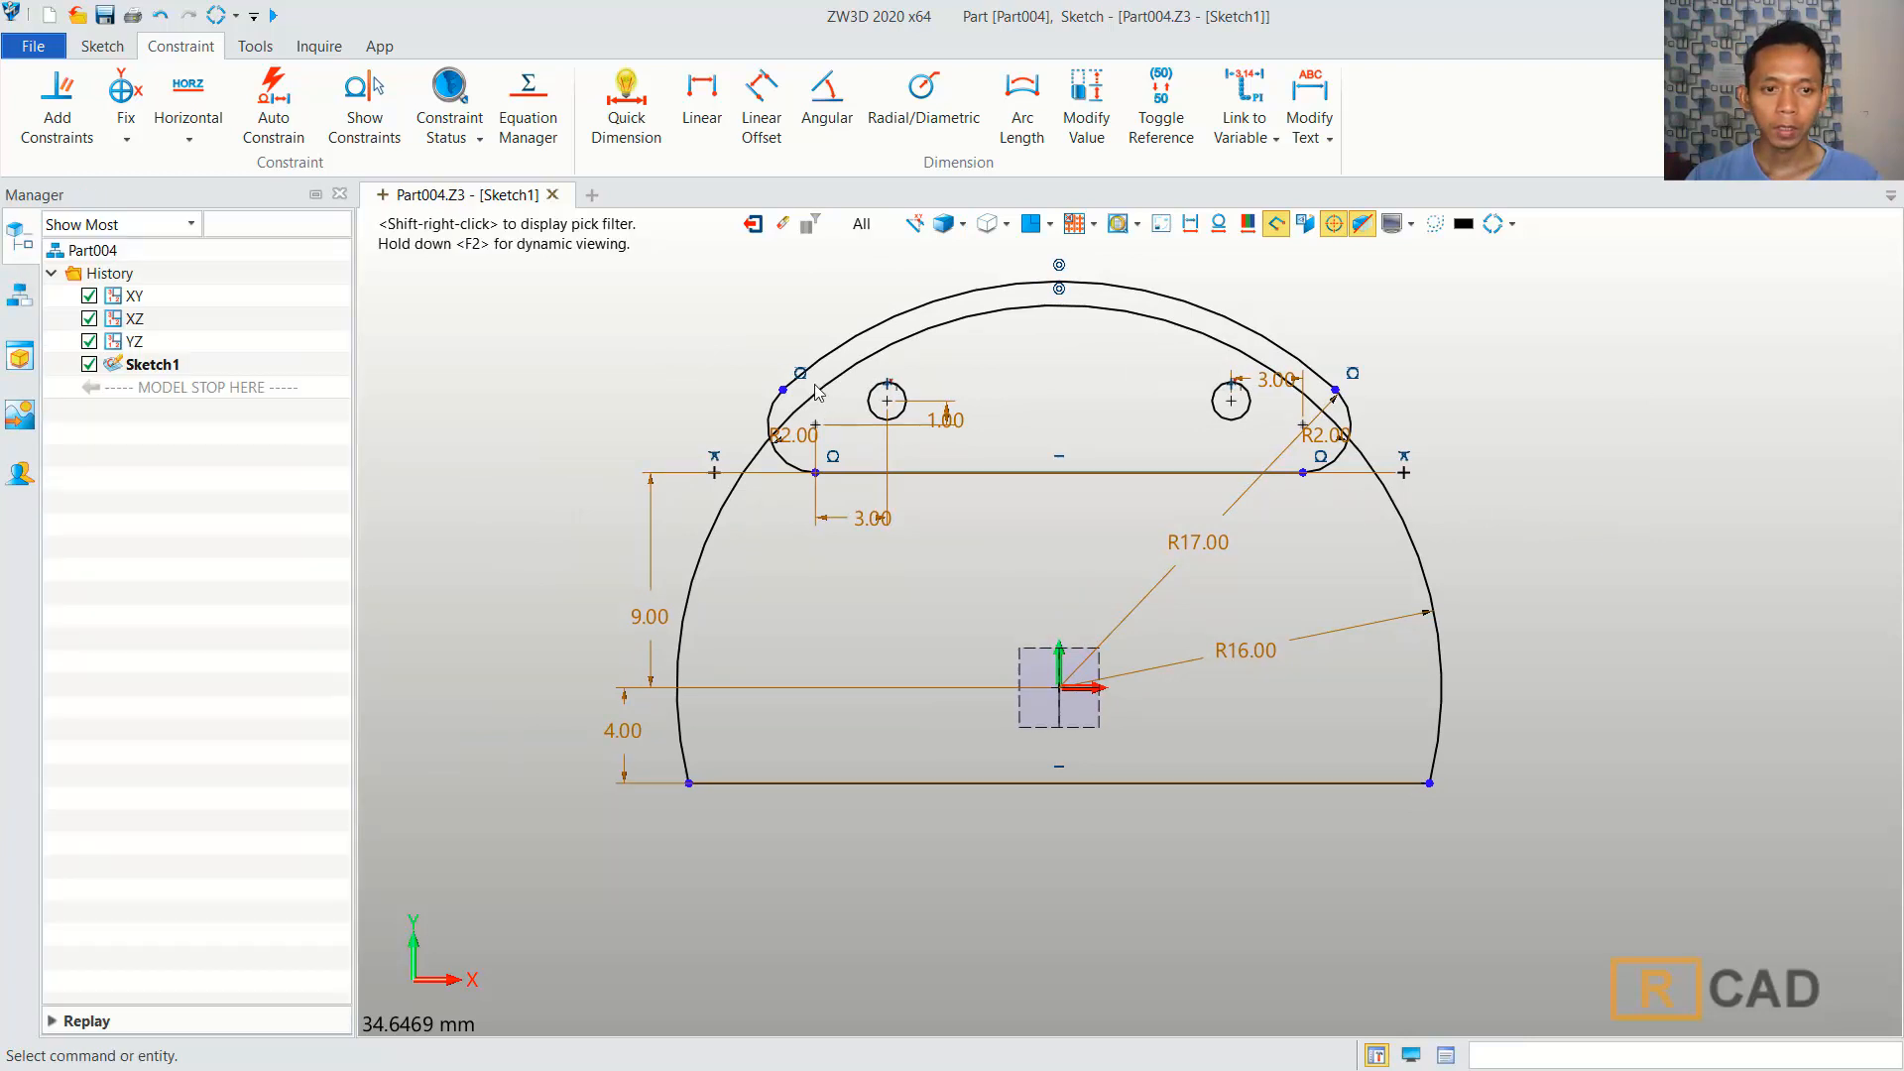
{"action": "left_click", "coordinate": [749, 226]}
Begin an Extrude of Sketch1, limiting the profile to the large region below the rounded upper outline.
{"action": "scroll", "coordinate": [1128, 601], "scroll_direction": "up", "scroll_amount": 6}
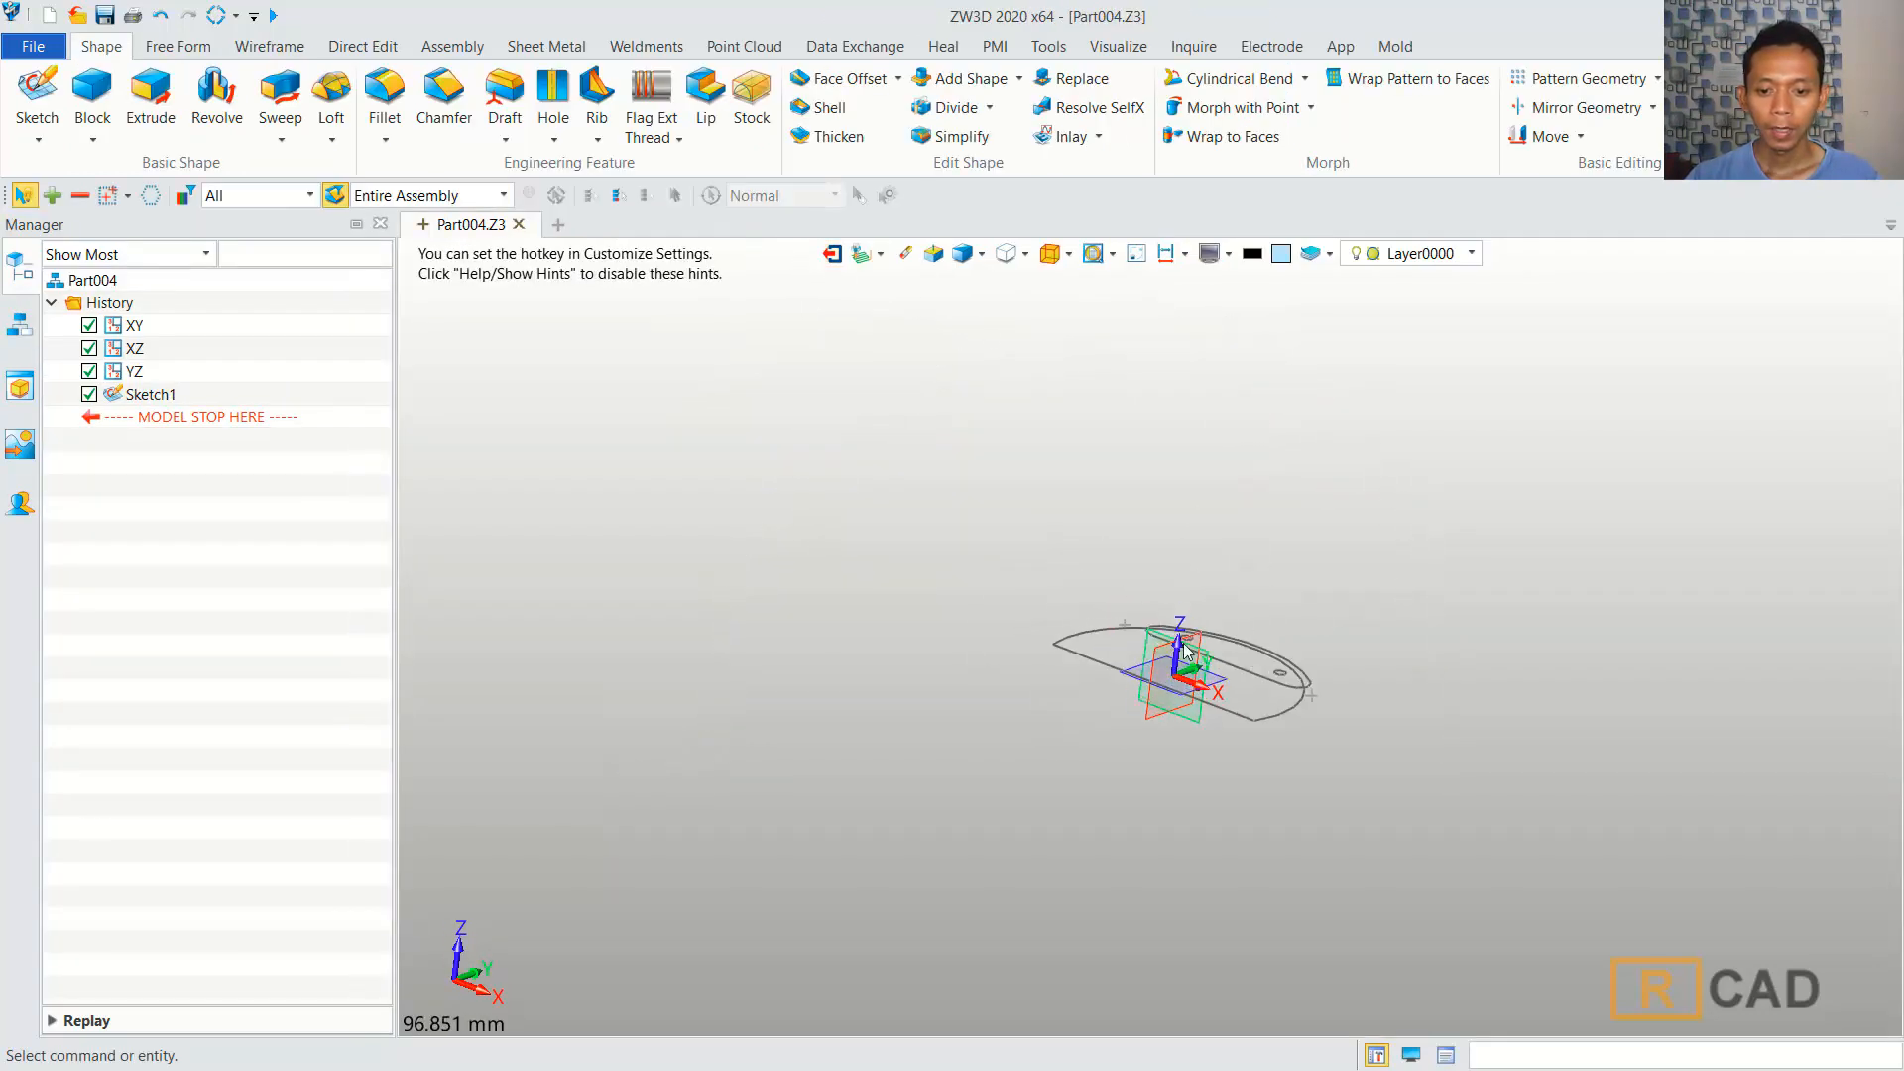
{"action": "scroll", "coordinate": [1246, 692], "scroll_direction": "up", "scroll_amount": 1}
{"action": "mouse_move", "coordinate": [1204, 451]}
{"action": "right_mouse_down"}
{"action": "mouse_move", "coordinate": [1218, 481]}
{"action": "mouse_move", "coordinate": [1140, 465]}
{"action": "mouse_move", "coordinate": [1200, 490]}
{"action": "mouse_move", "coordinate": [1395, 493]}
{"action": "right_mouse_up"}
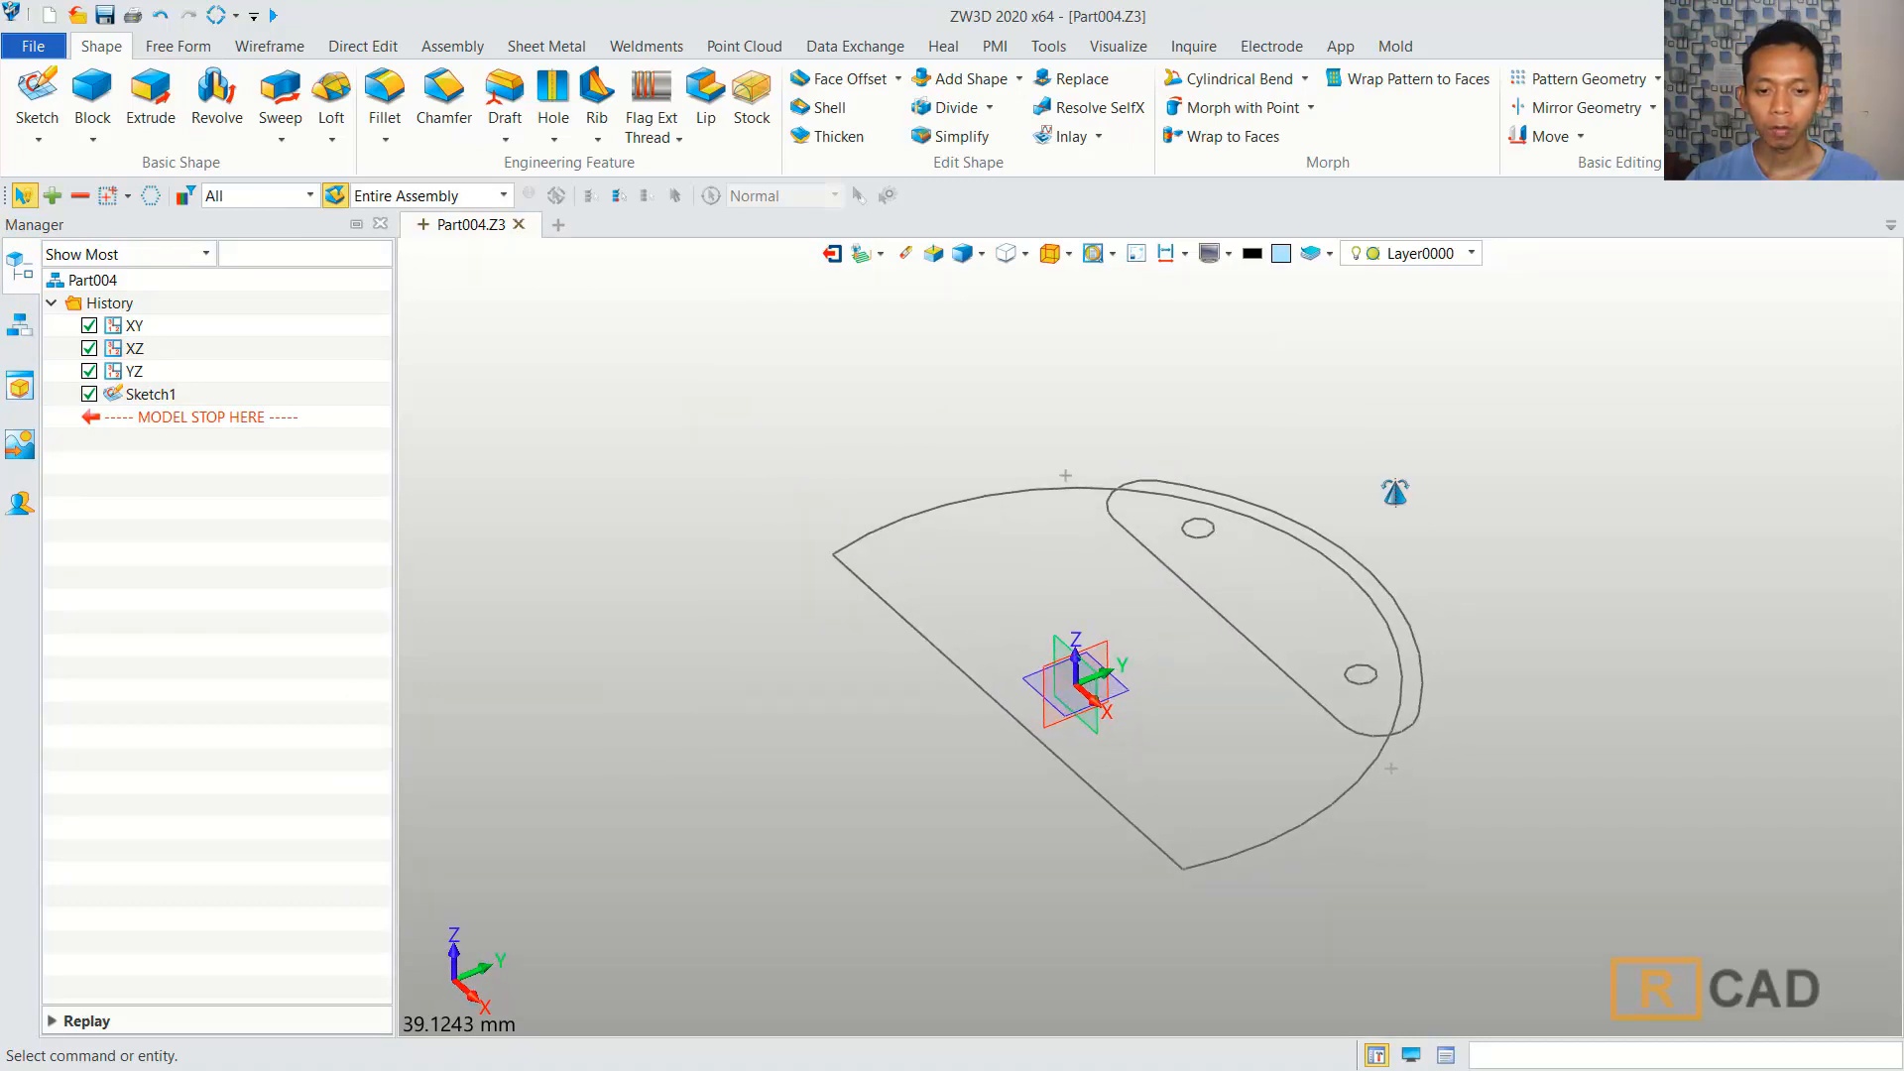
{"action": "left_click", "coordinate": [151, 91]}
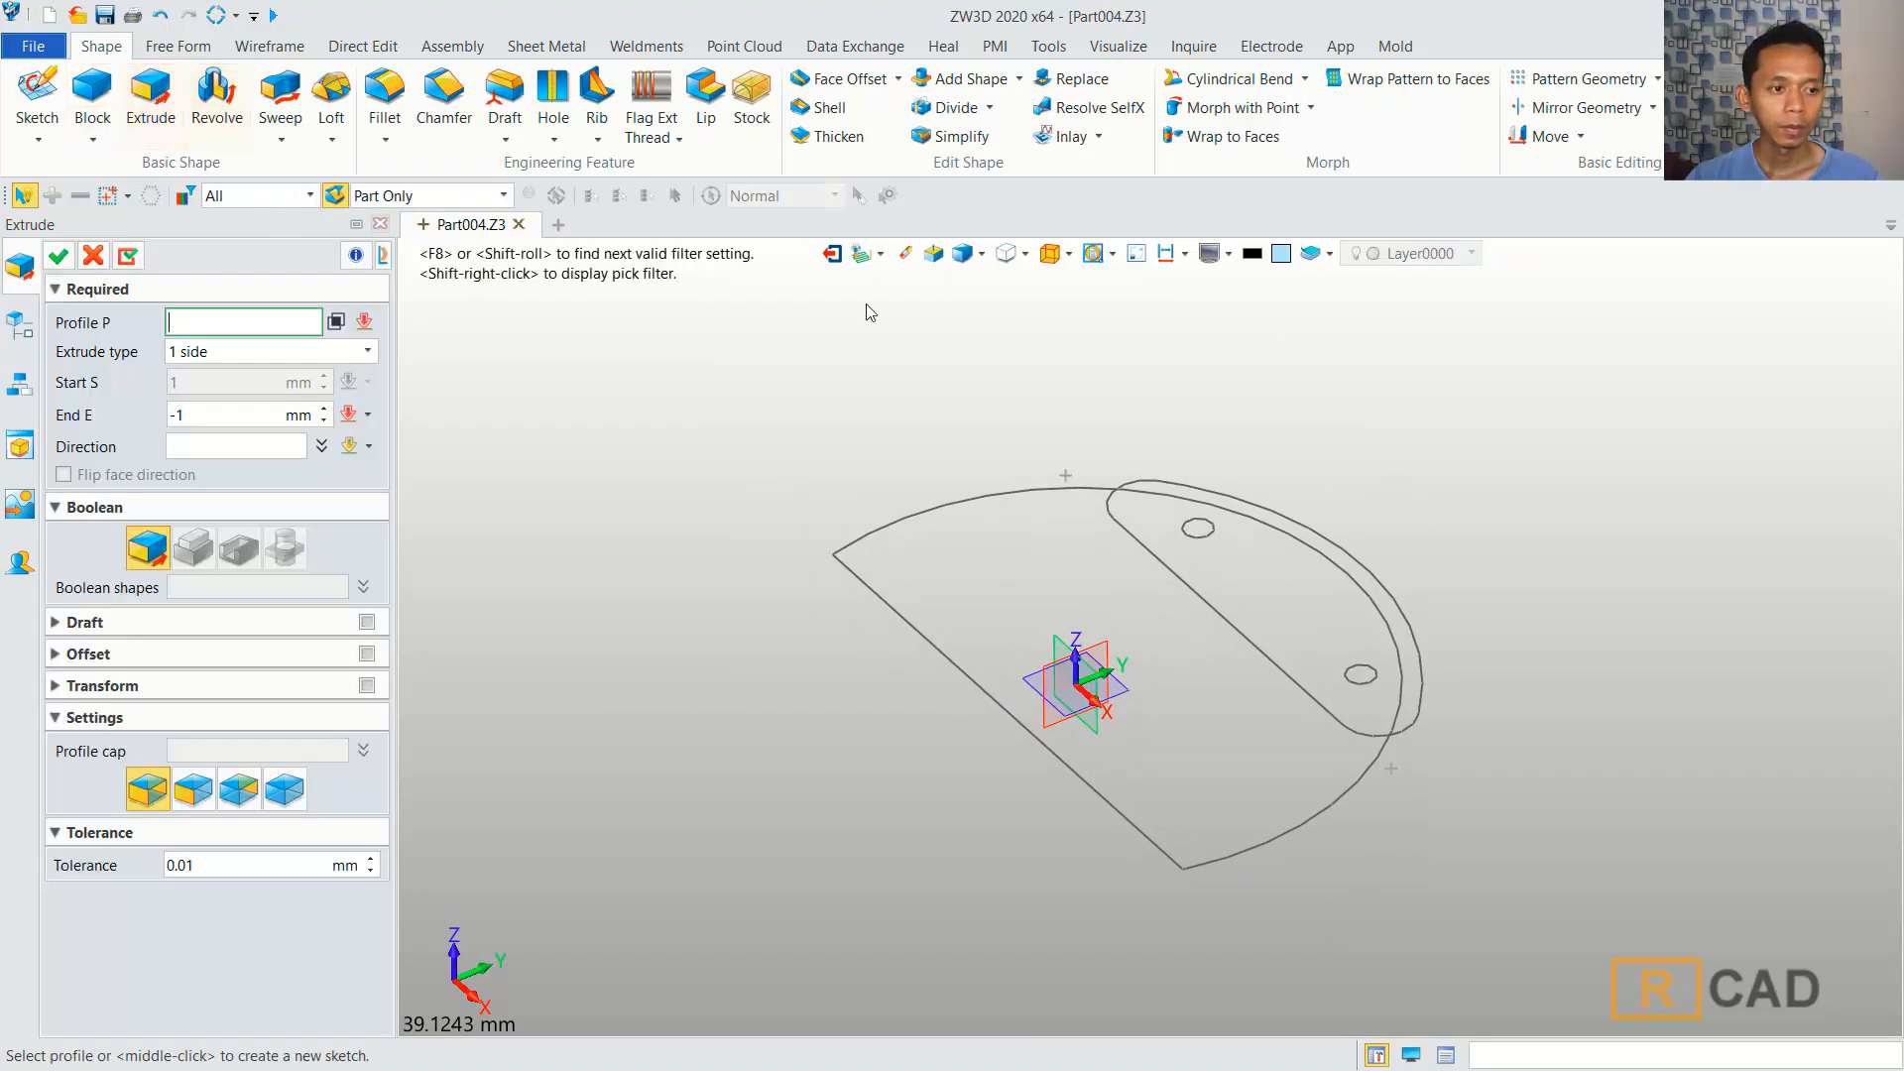
{"action": "left_click", "coordinate": [1027, 486]}
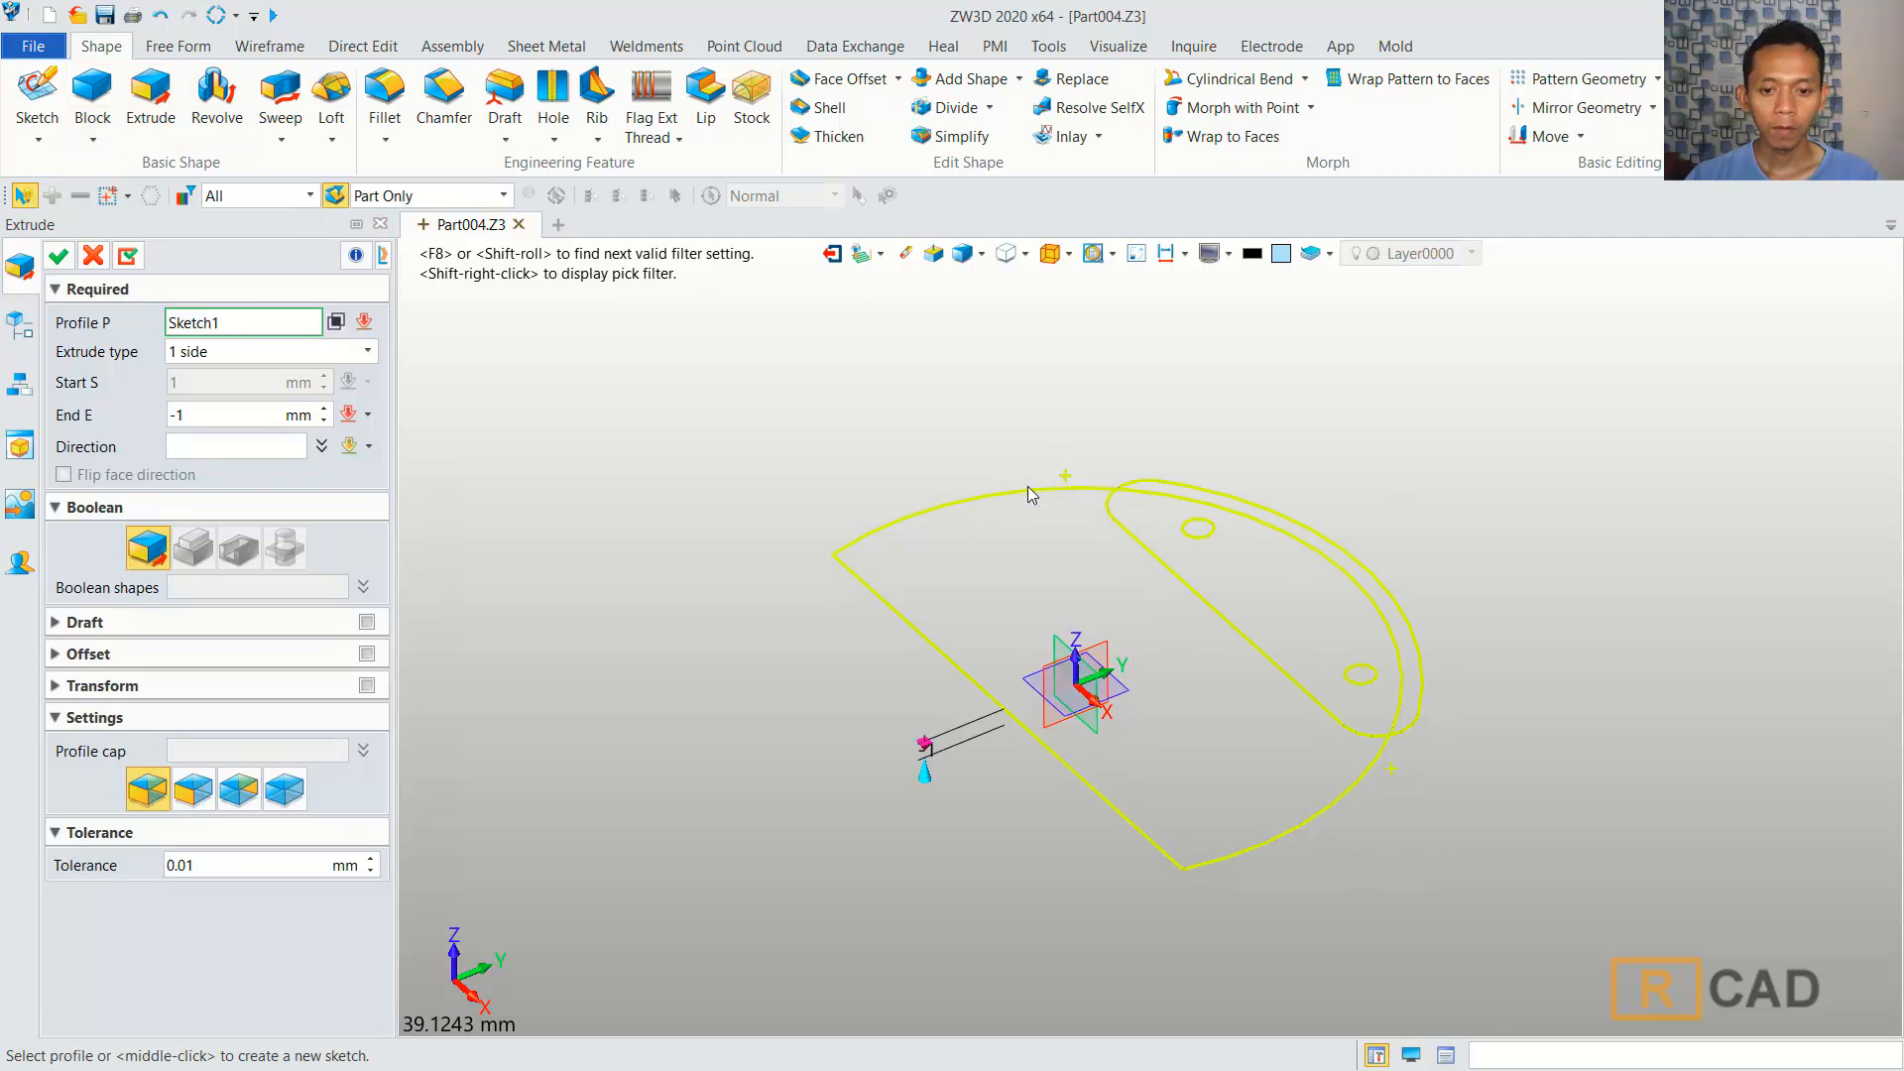
{"action": "left_click", "coordinate": [336, 321]}
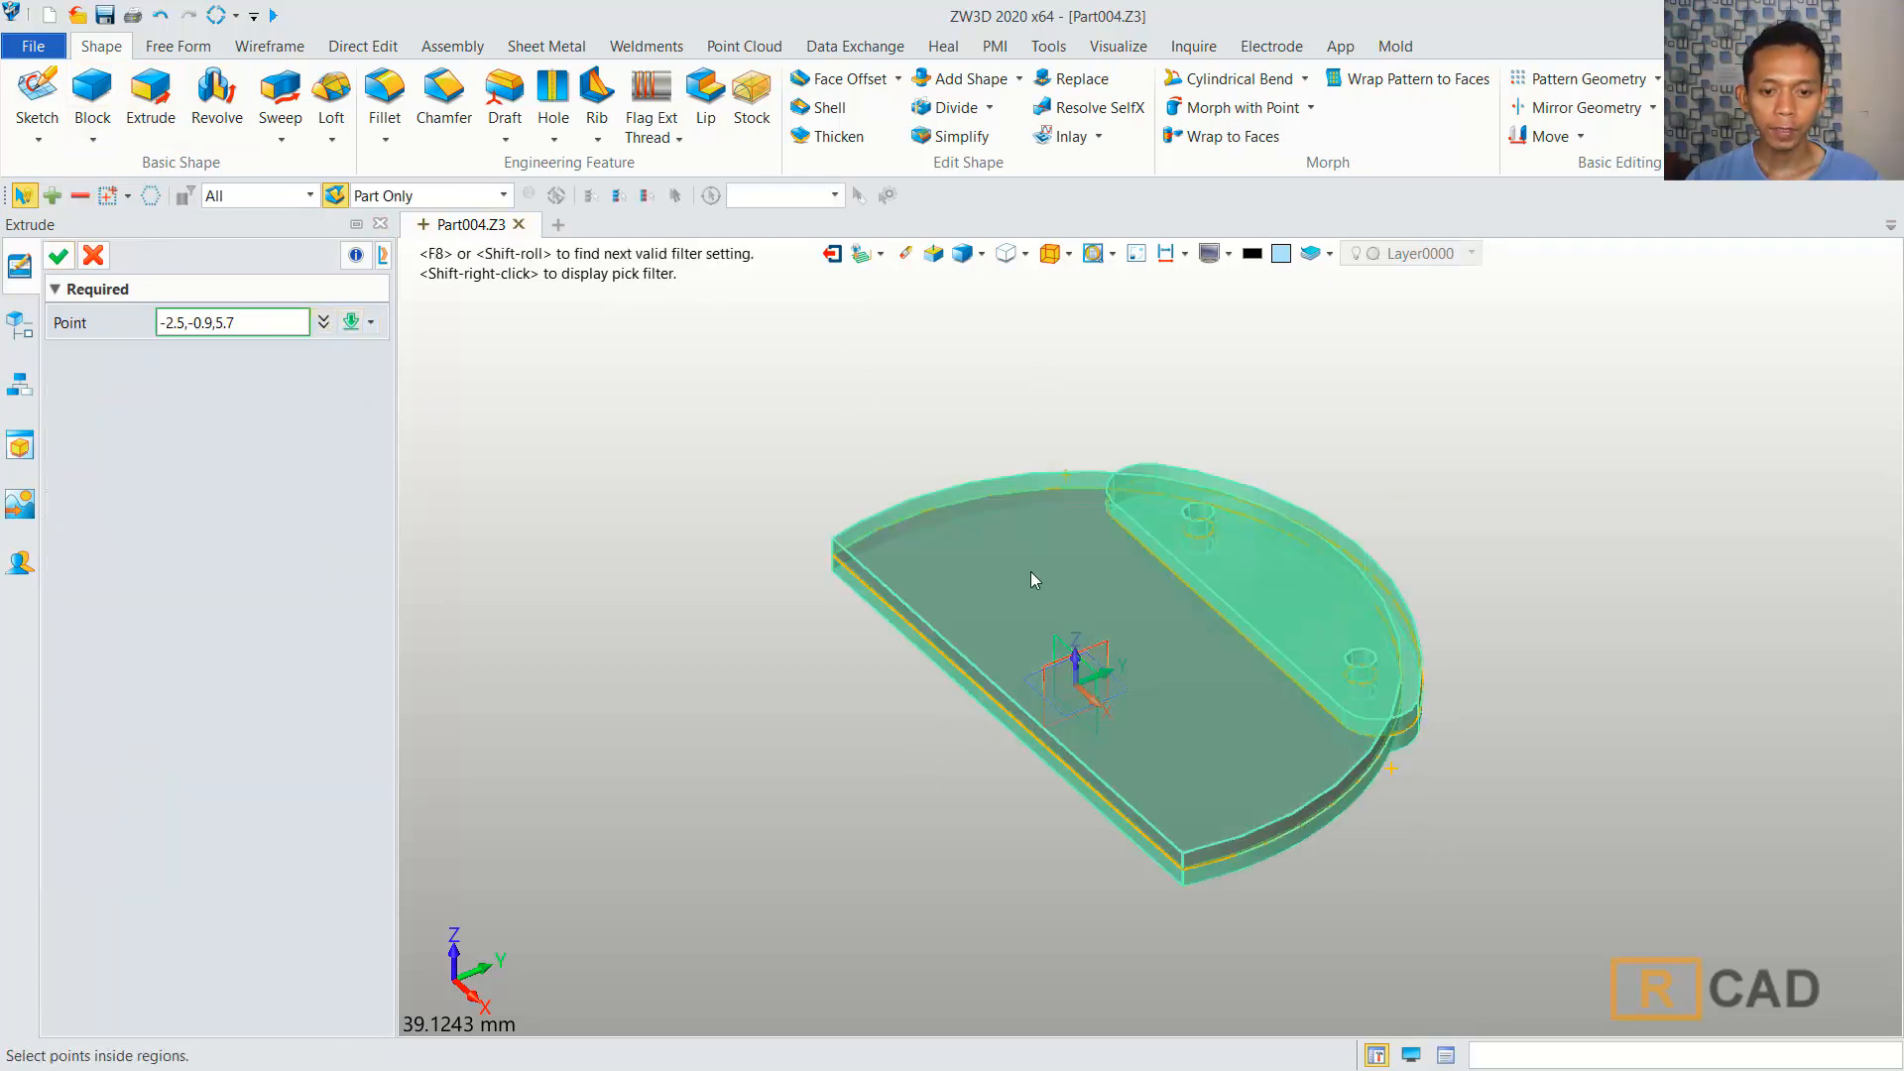
{"action": "middle_click", "coordinate": [671, 385]}
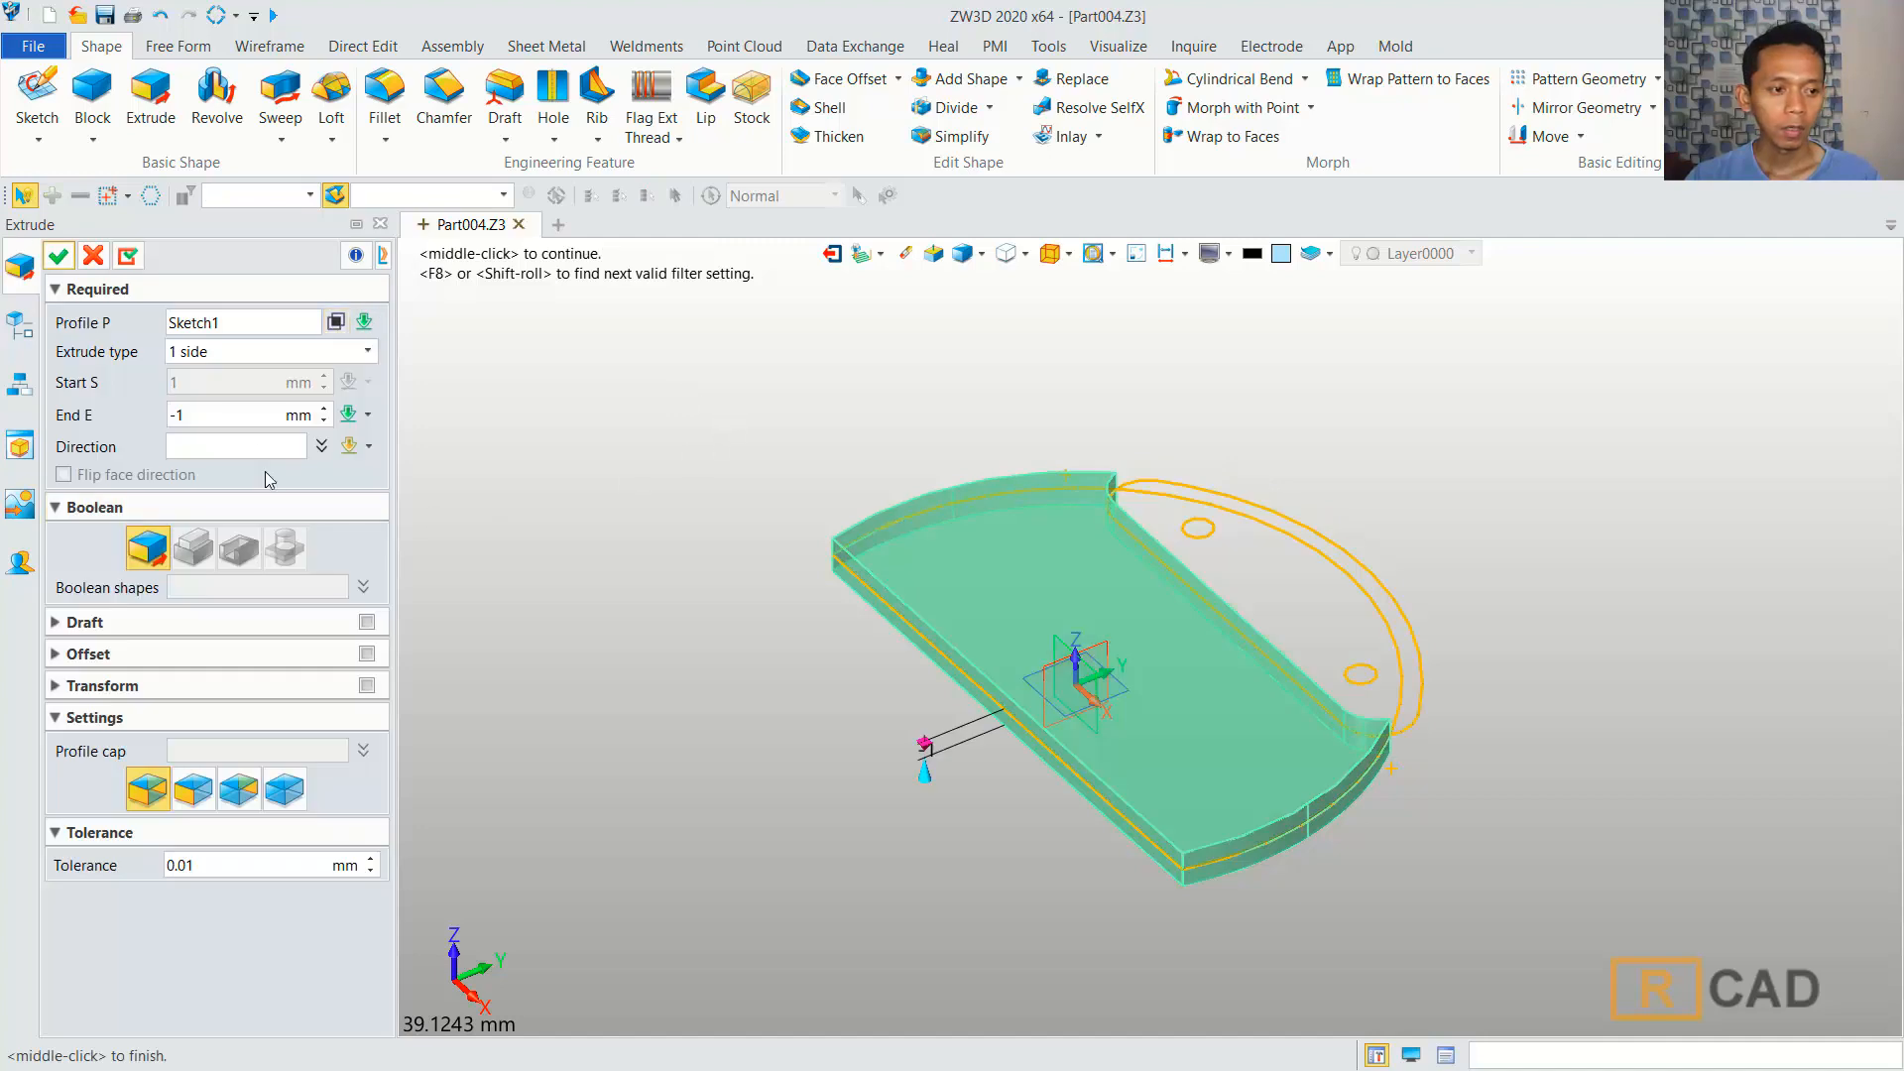
Extrude the selected region as a base on 2 sides, with the start at 0.5 mm and the end at -0.5 mm.
{"action": "left_click", "coordinate": [215, 353]}
{"action": "left_click", "coordinate": [218, 388]}
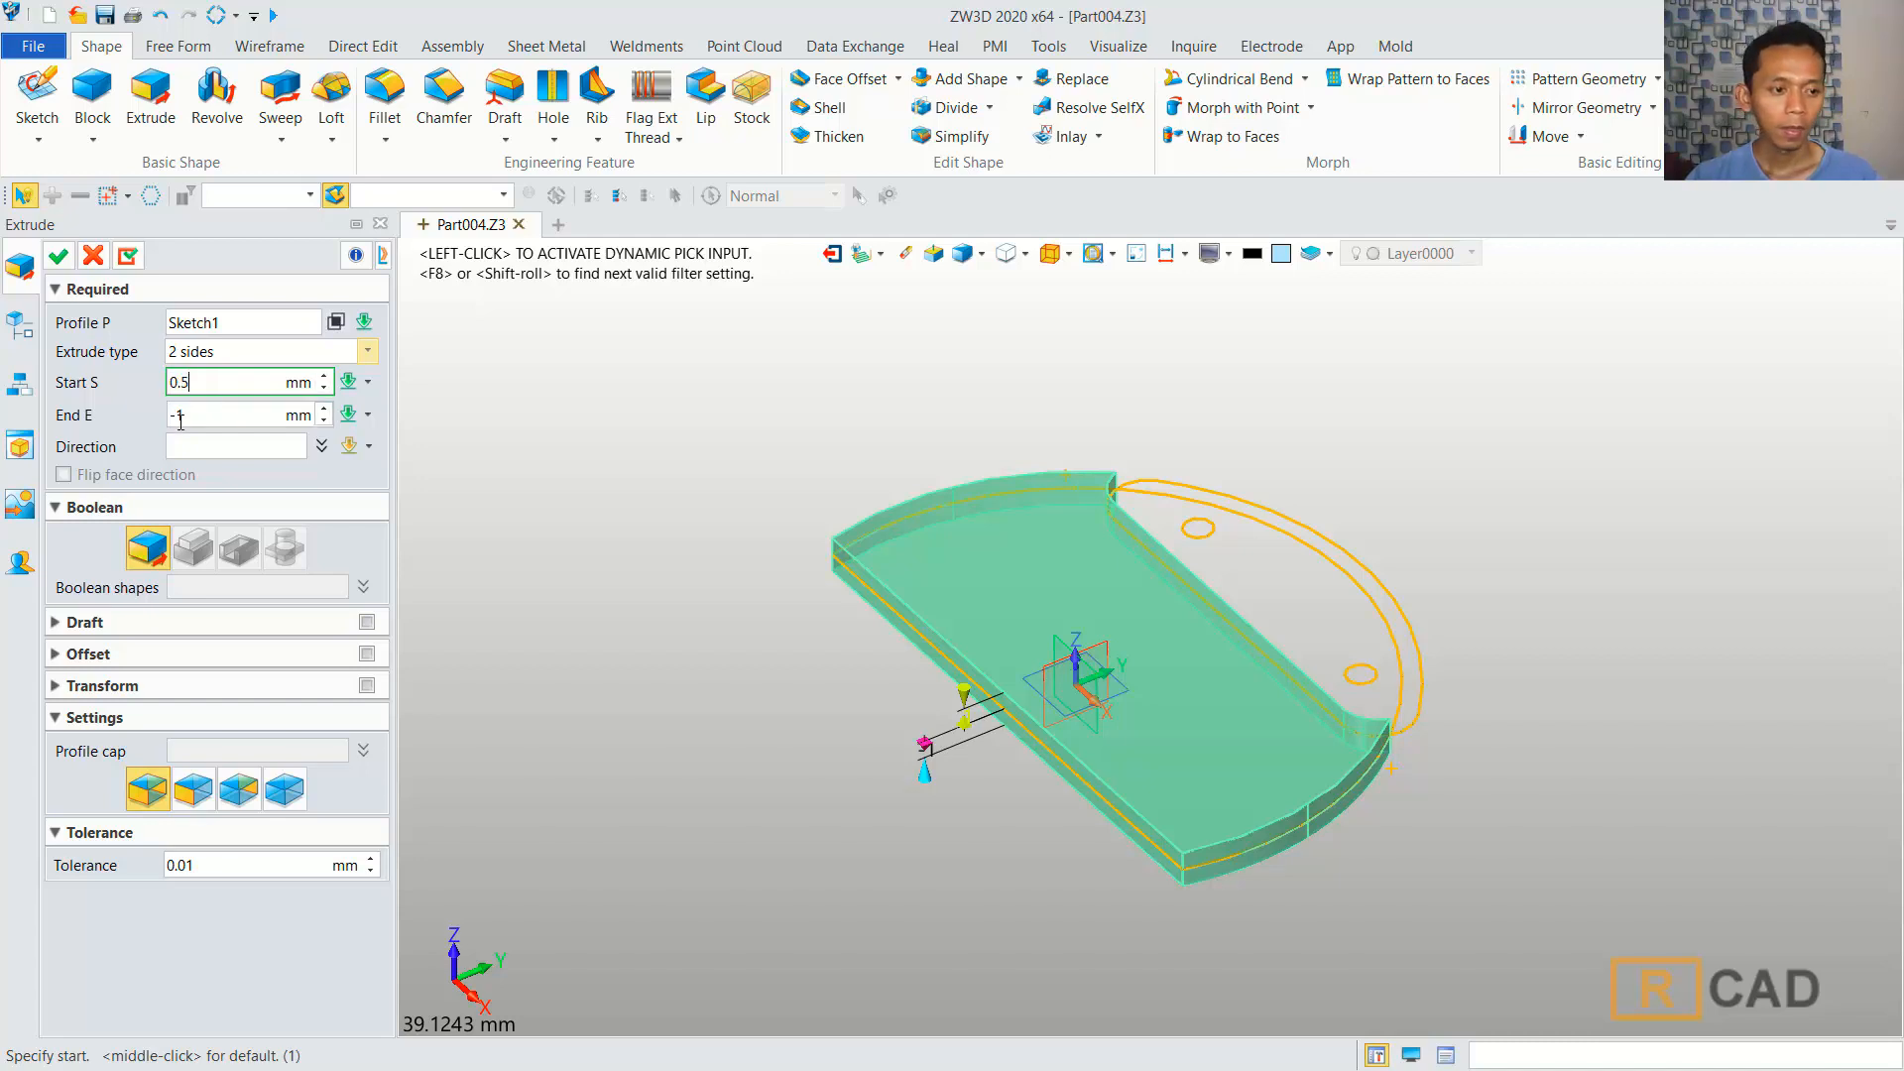
{"action": "left_click", "coordinate": [207, 419]}
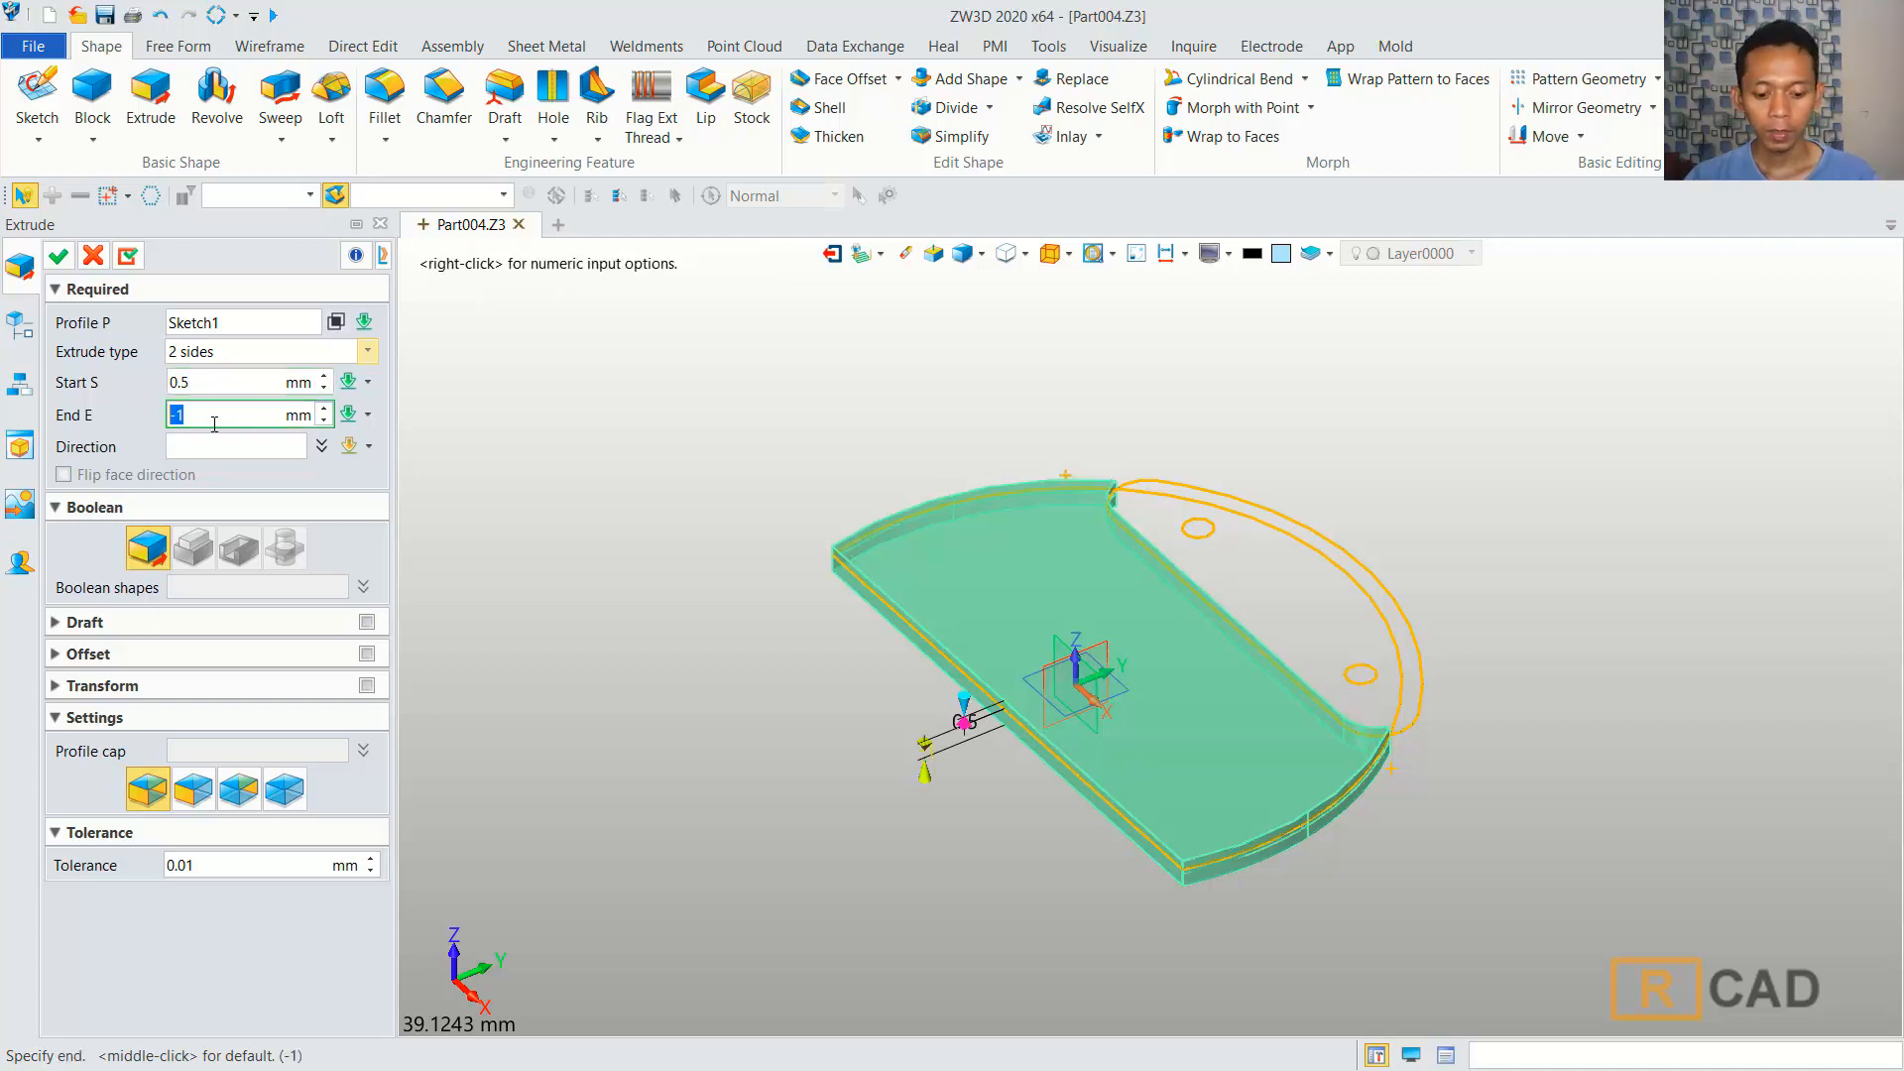
{"action": "type", "text": "-0.5"}
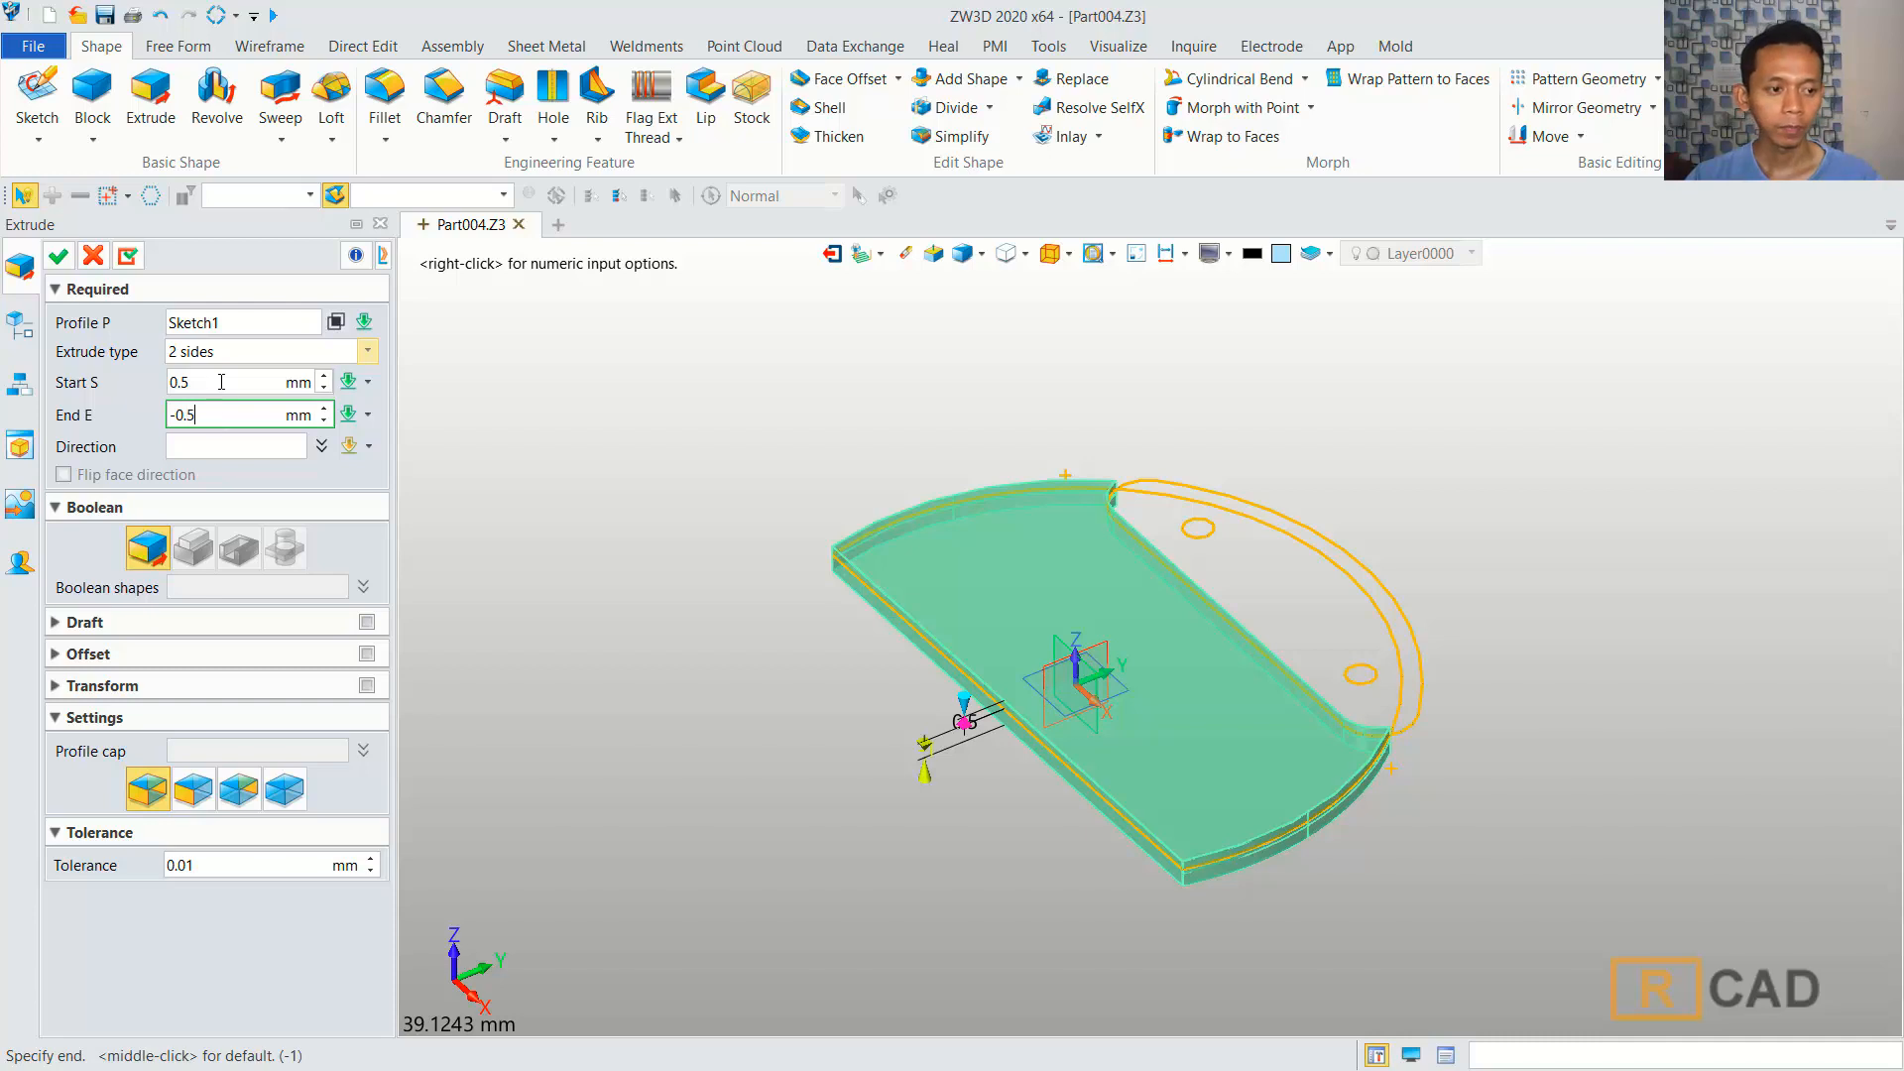
{"action": "left_click", "coordinate": [221, 382]}
{"action": "left_click", "coordinate": [59, 256]}
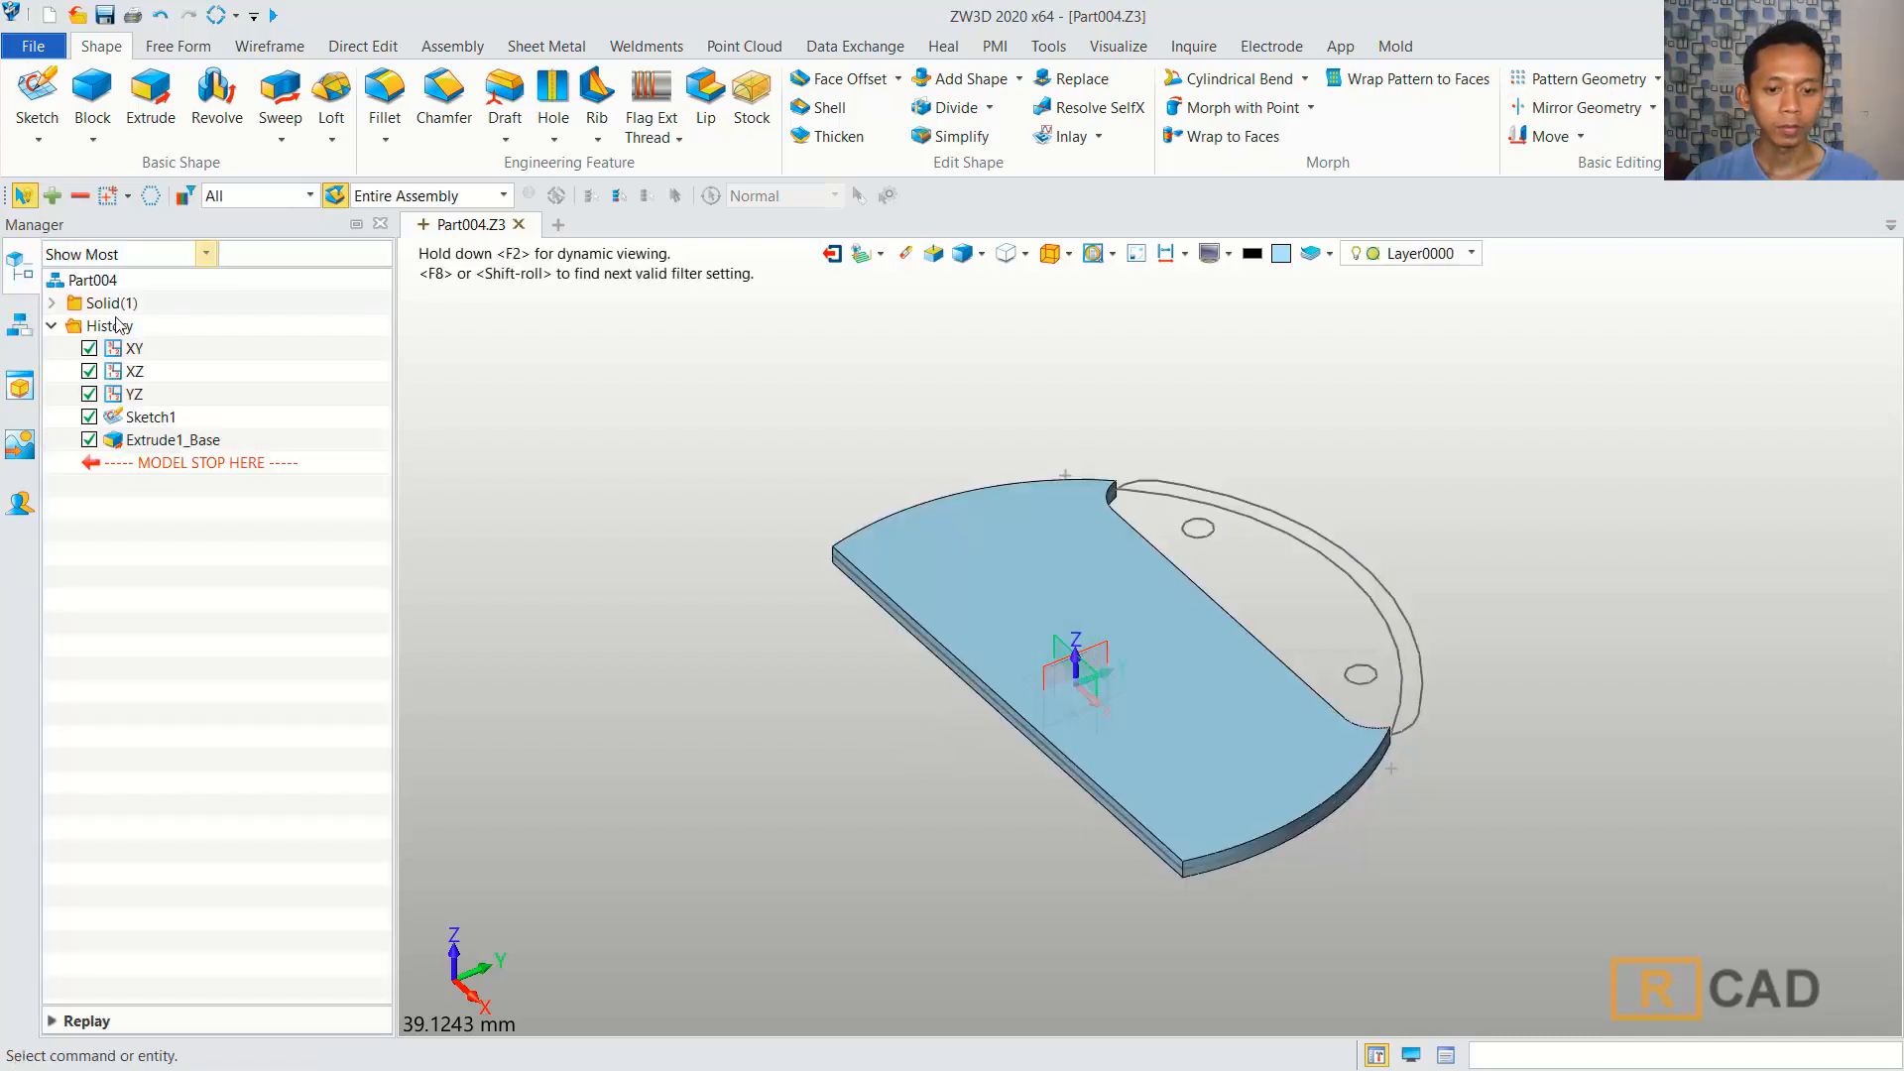
{"action": "scroll", "coordinate": [1044, 627], "scroll_direction": "up", "scroll_amount": 1}
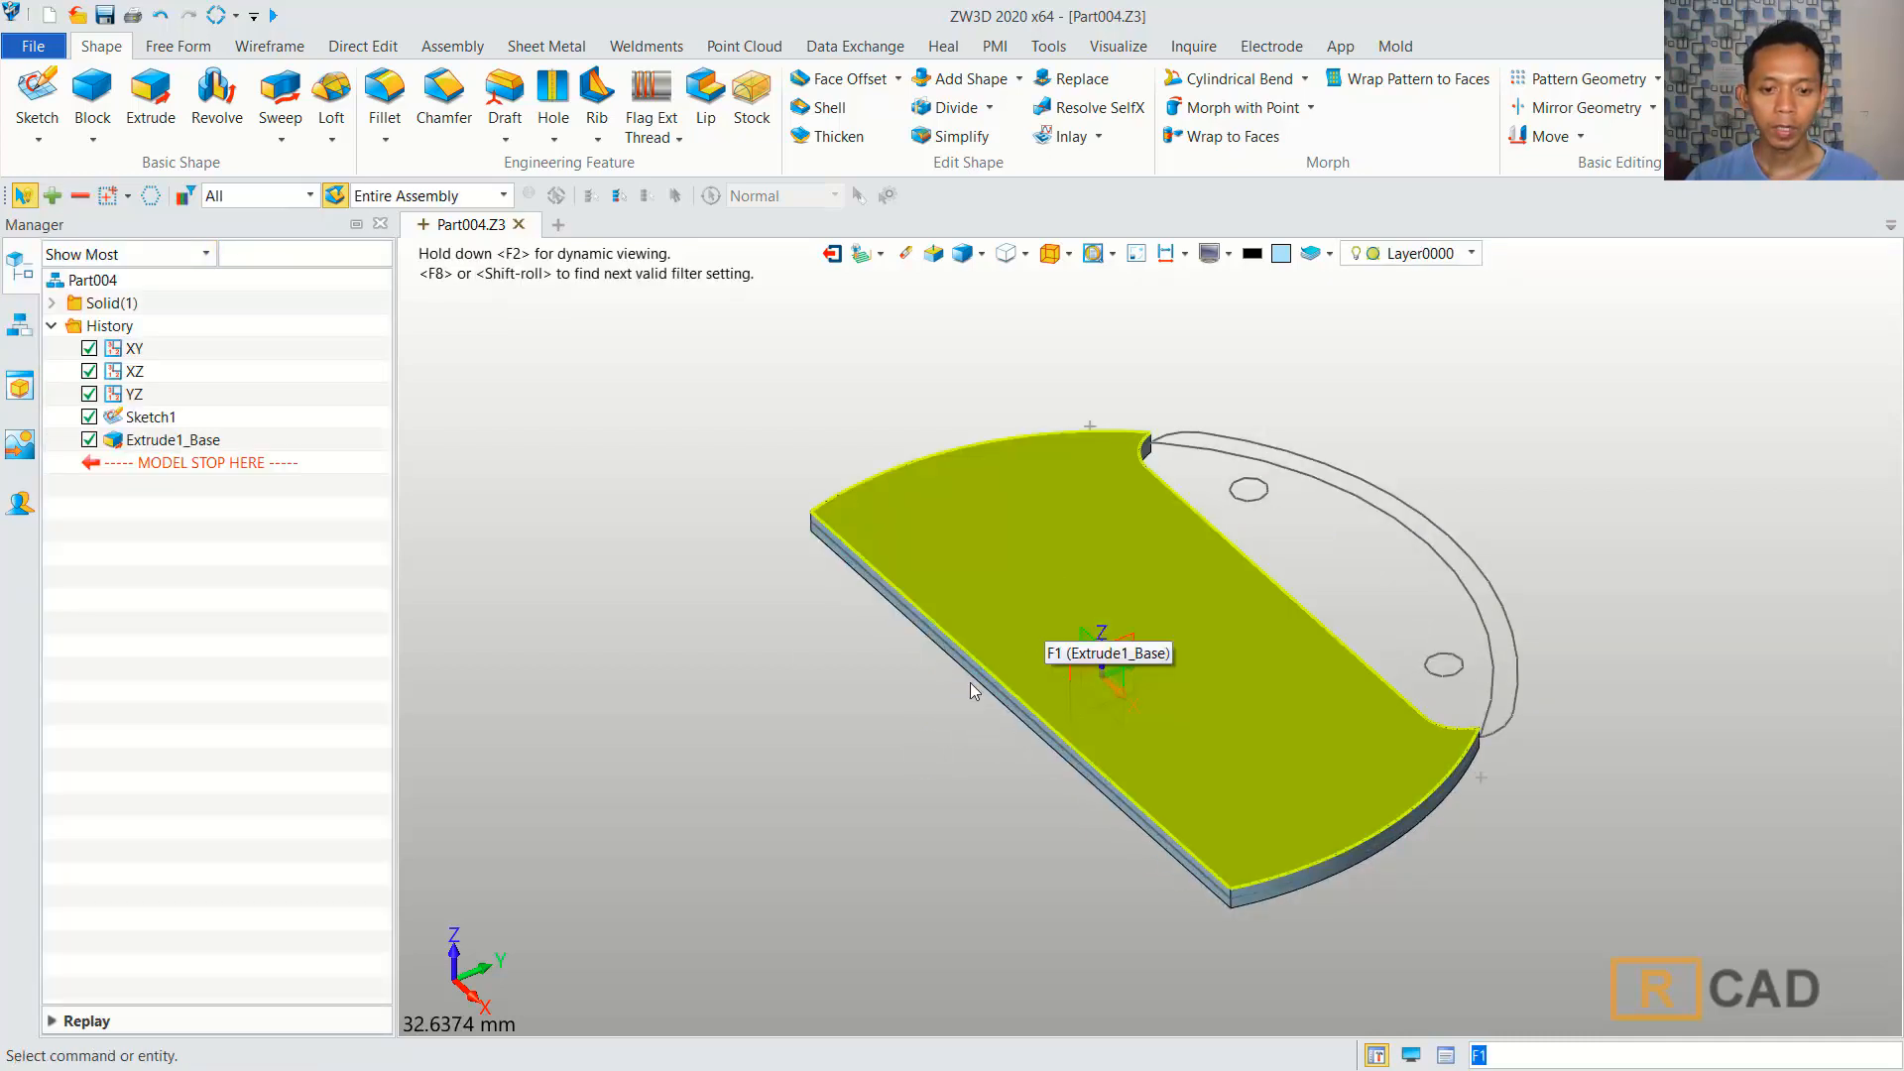
Chamfer the upper and lower long straight edges of the extruded plate with a 2 mm setback and a 12° angle.
{"action": "middle_click_drag", "start_coordinate": [1125, 619], "coordinate": [1118, 614]}
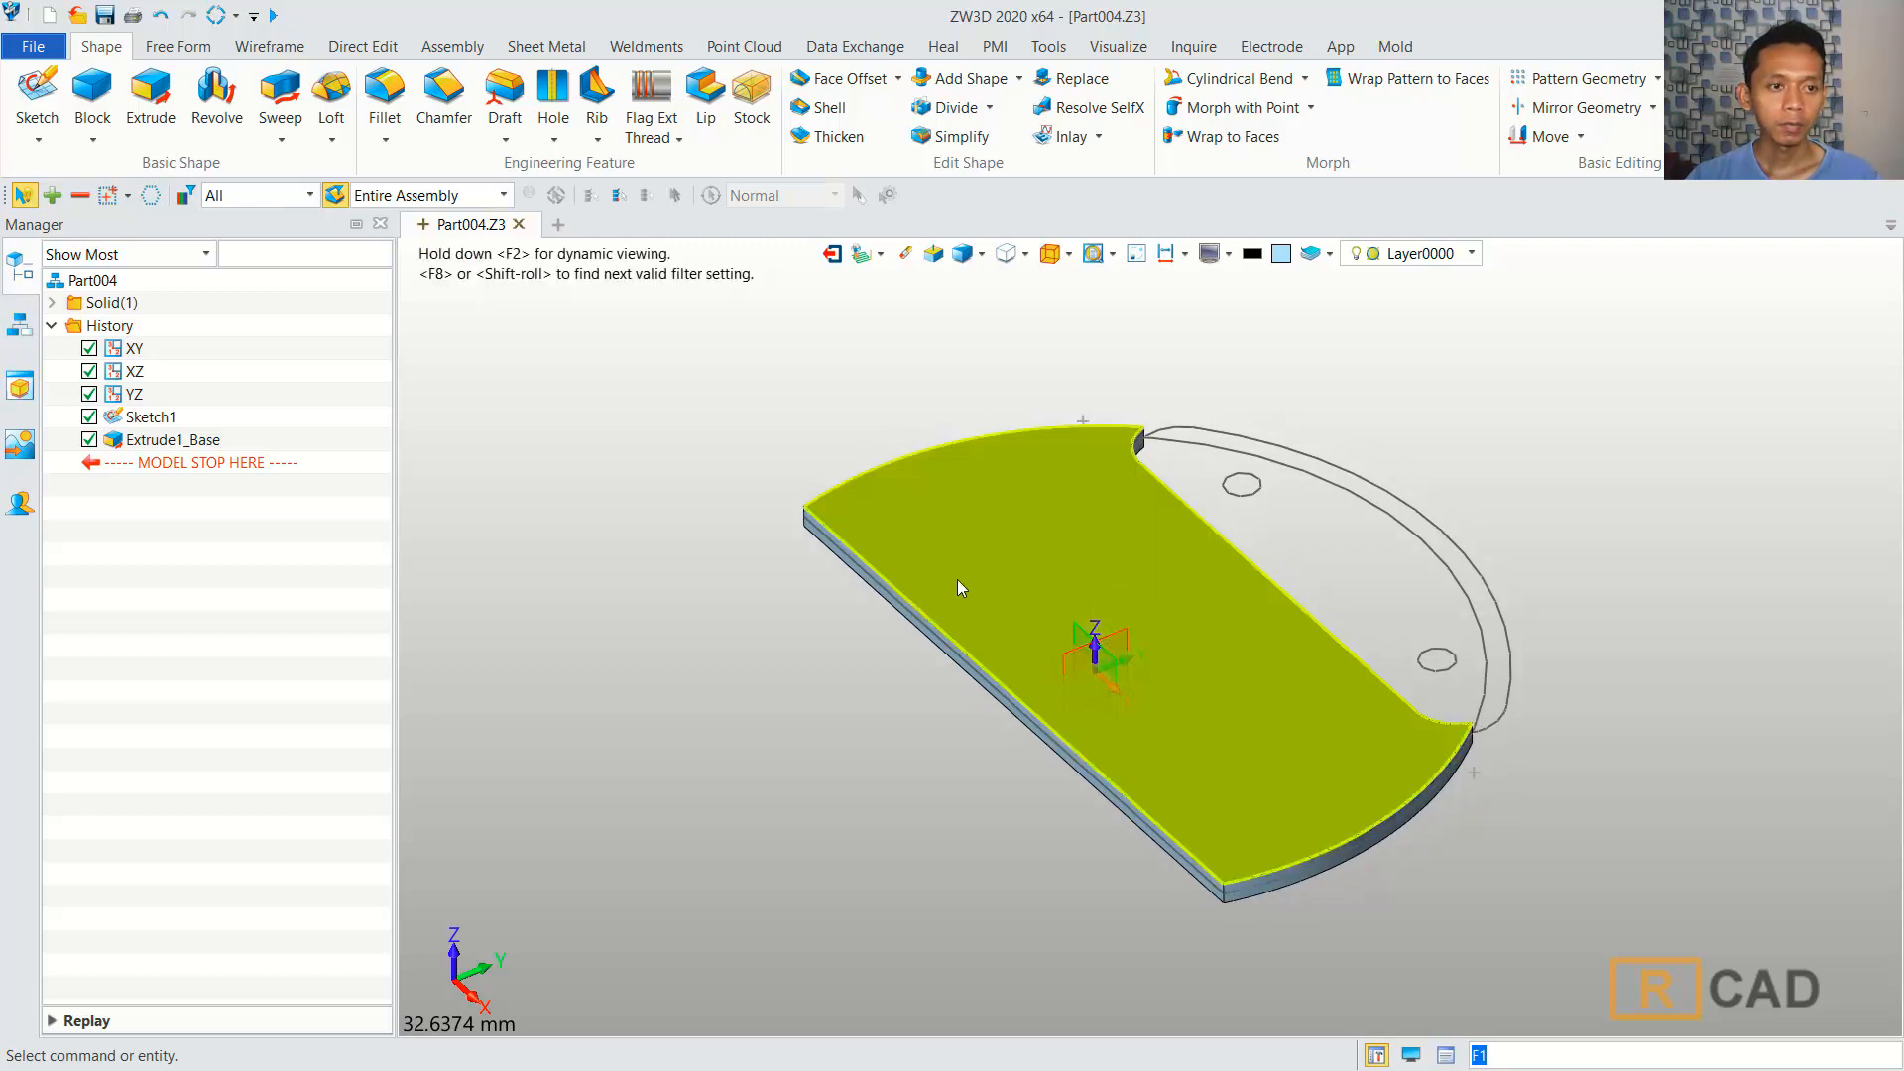
{"action": "left_click", "coordinate": [444, 97]}
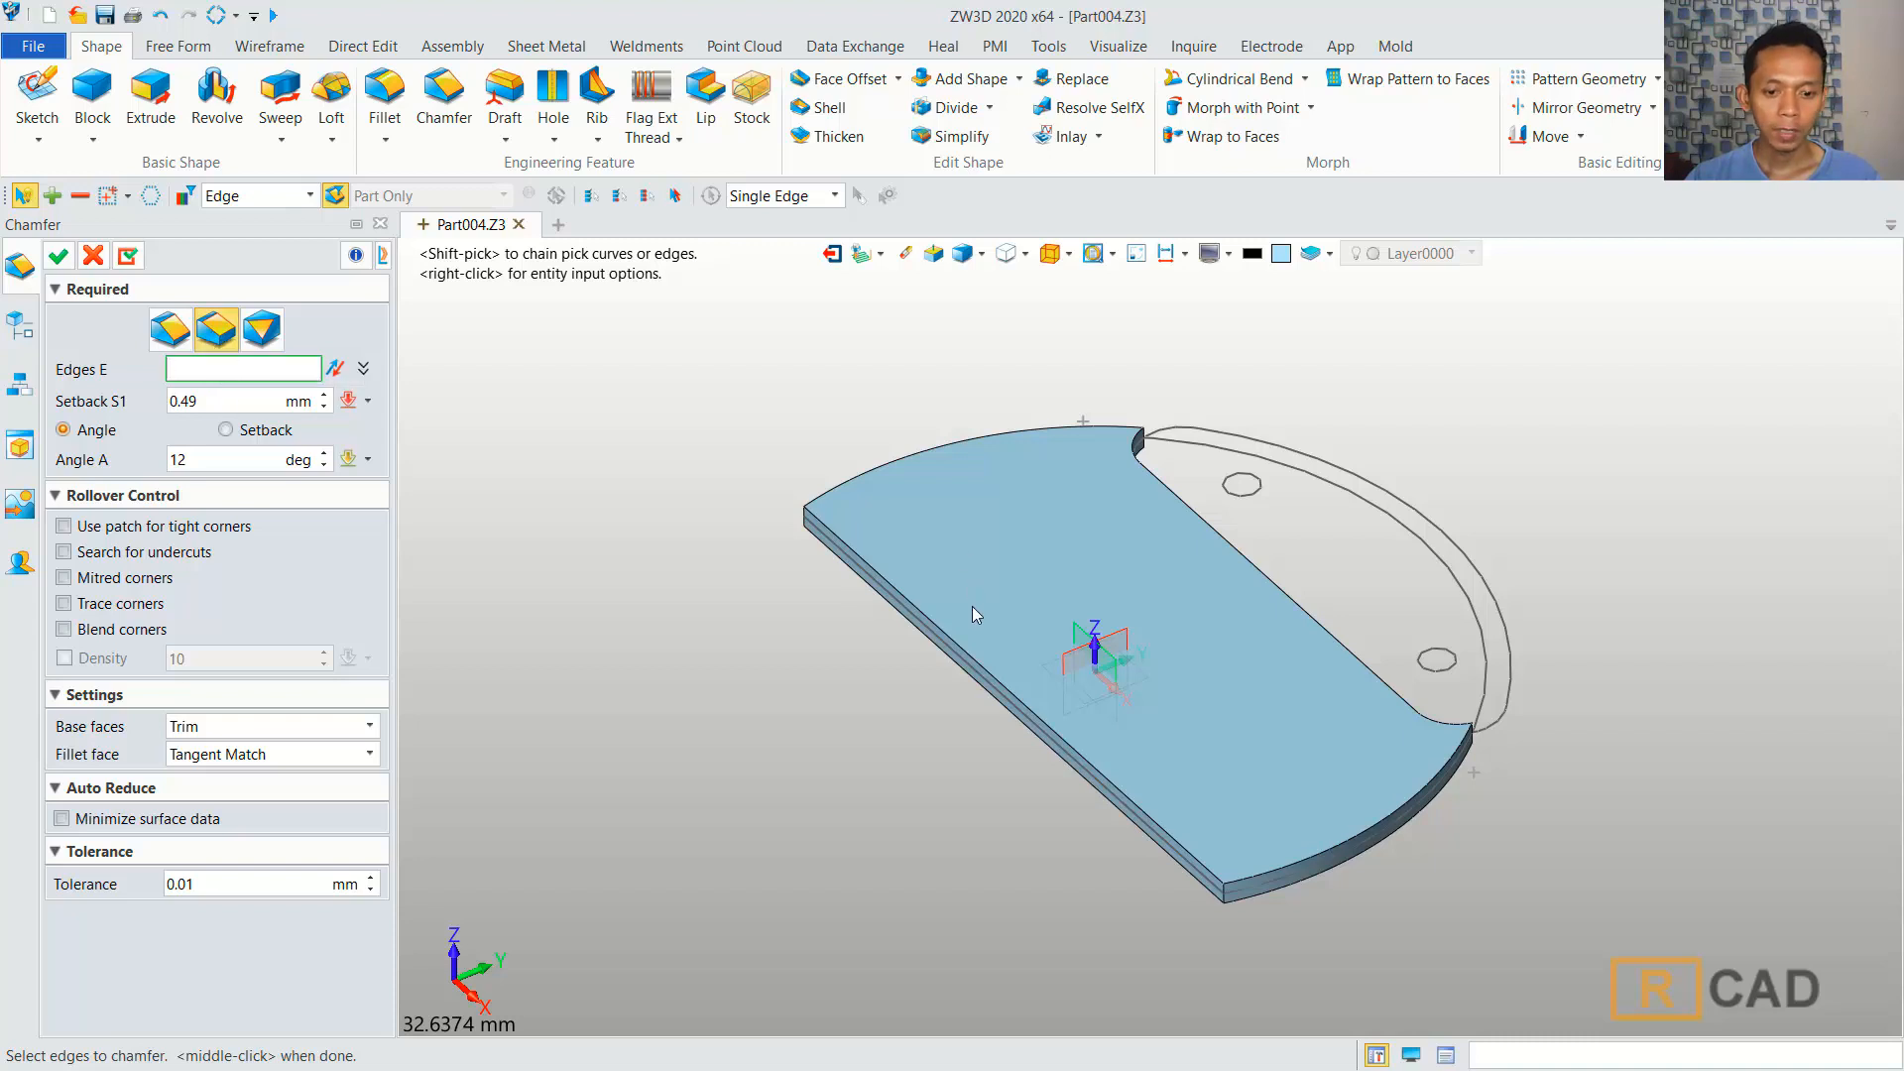
{"action": "left_click", "coordinate": [958, 662]}
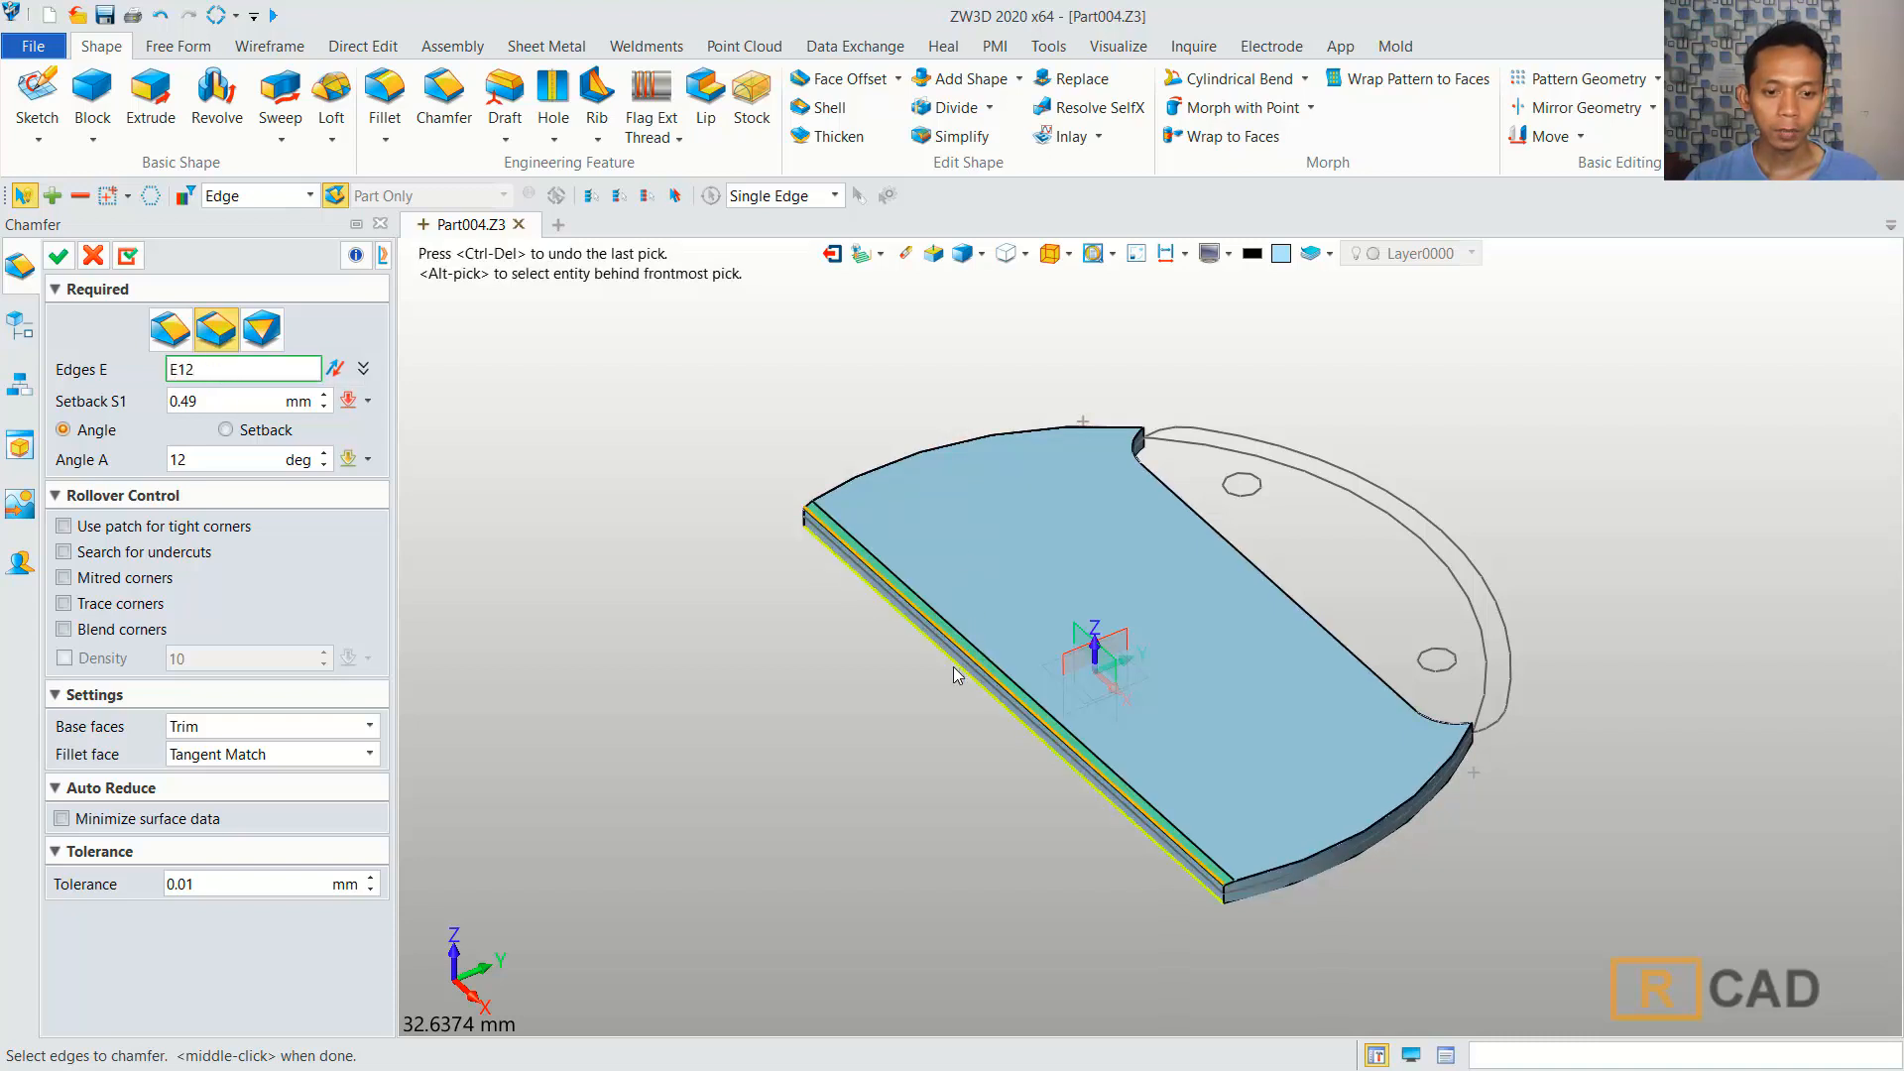
{"action": "left_click", "coordinate": [954, 671]}
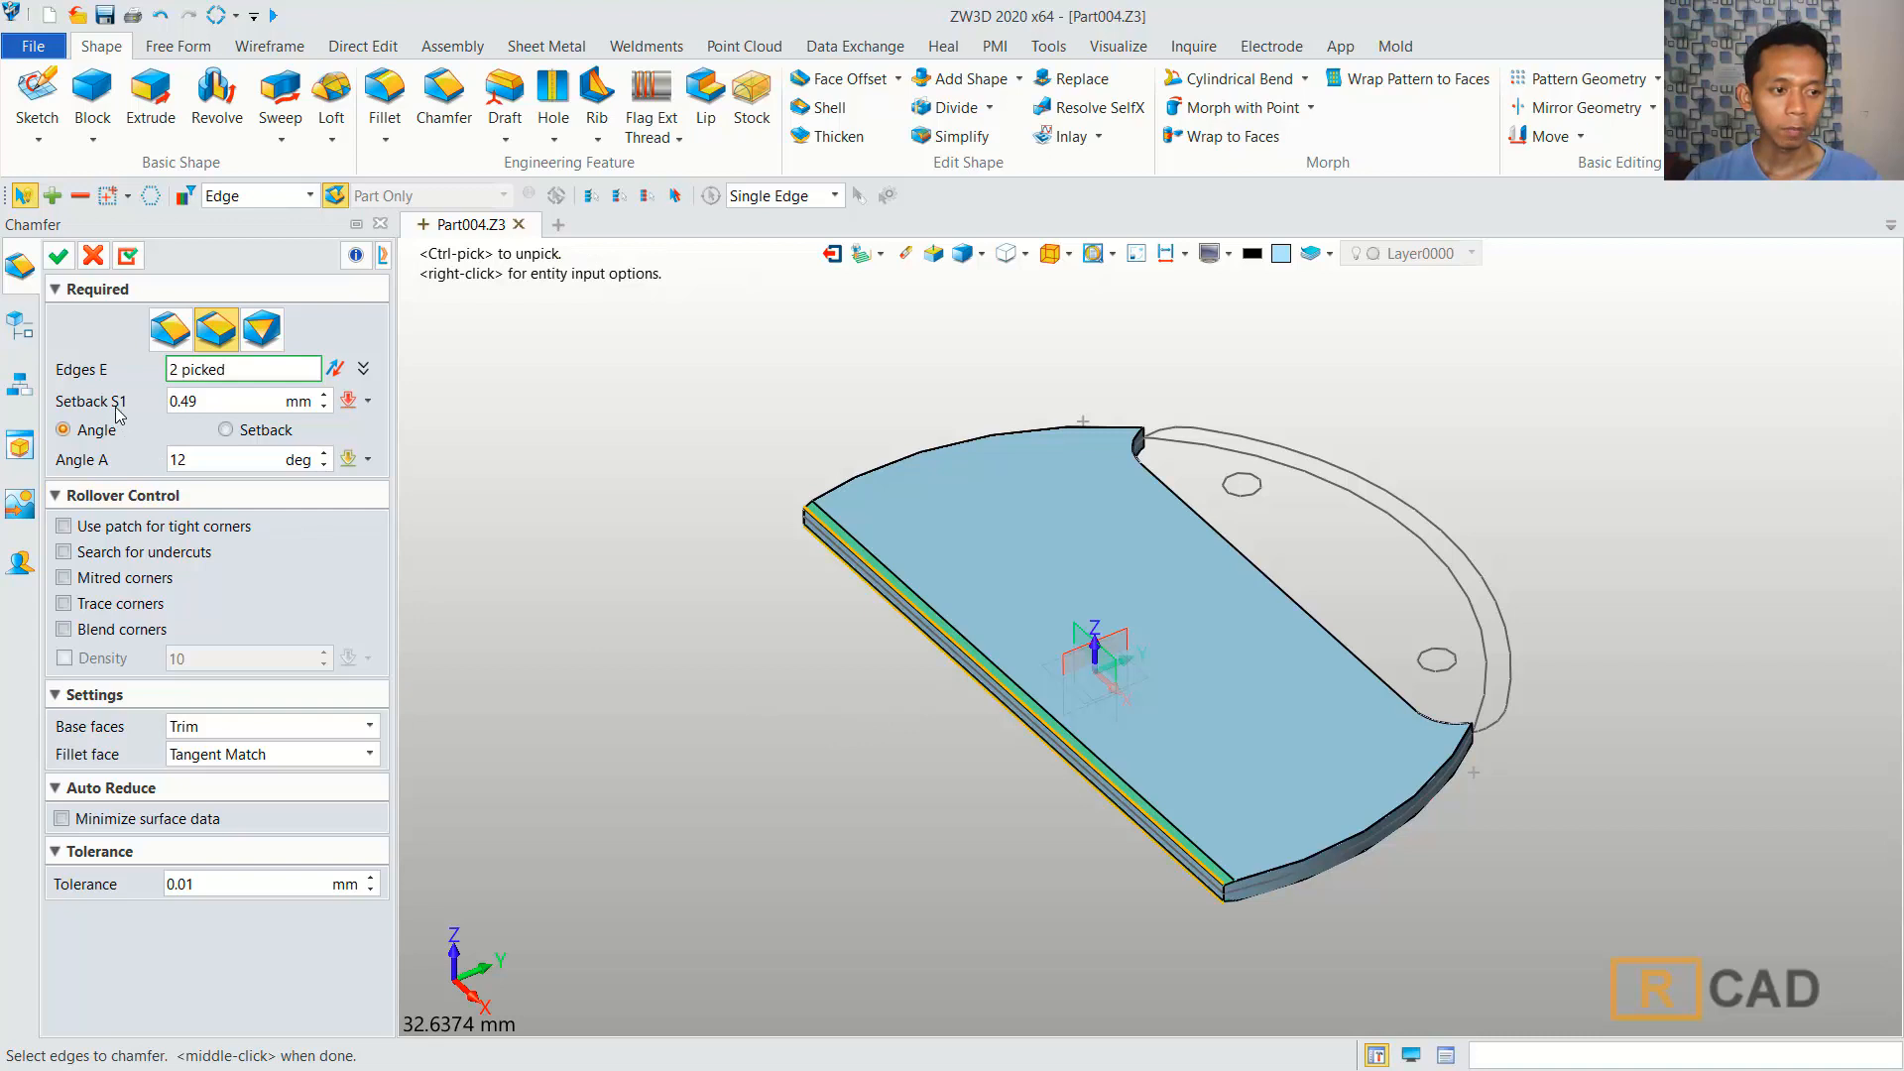
{"action": "left_click_drag", "start_coordinate": [212, 402], "coordinate": [167, 401]}
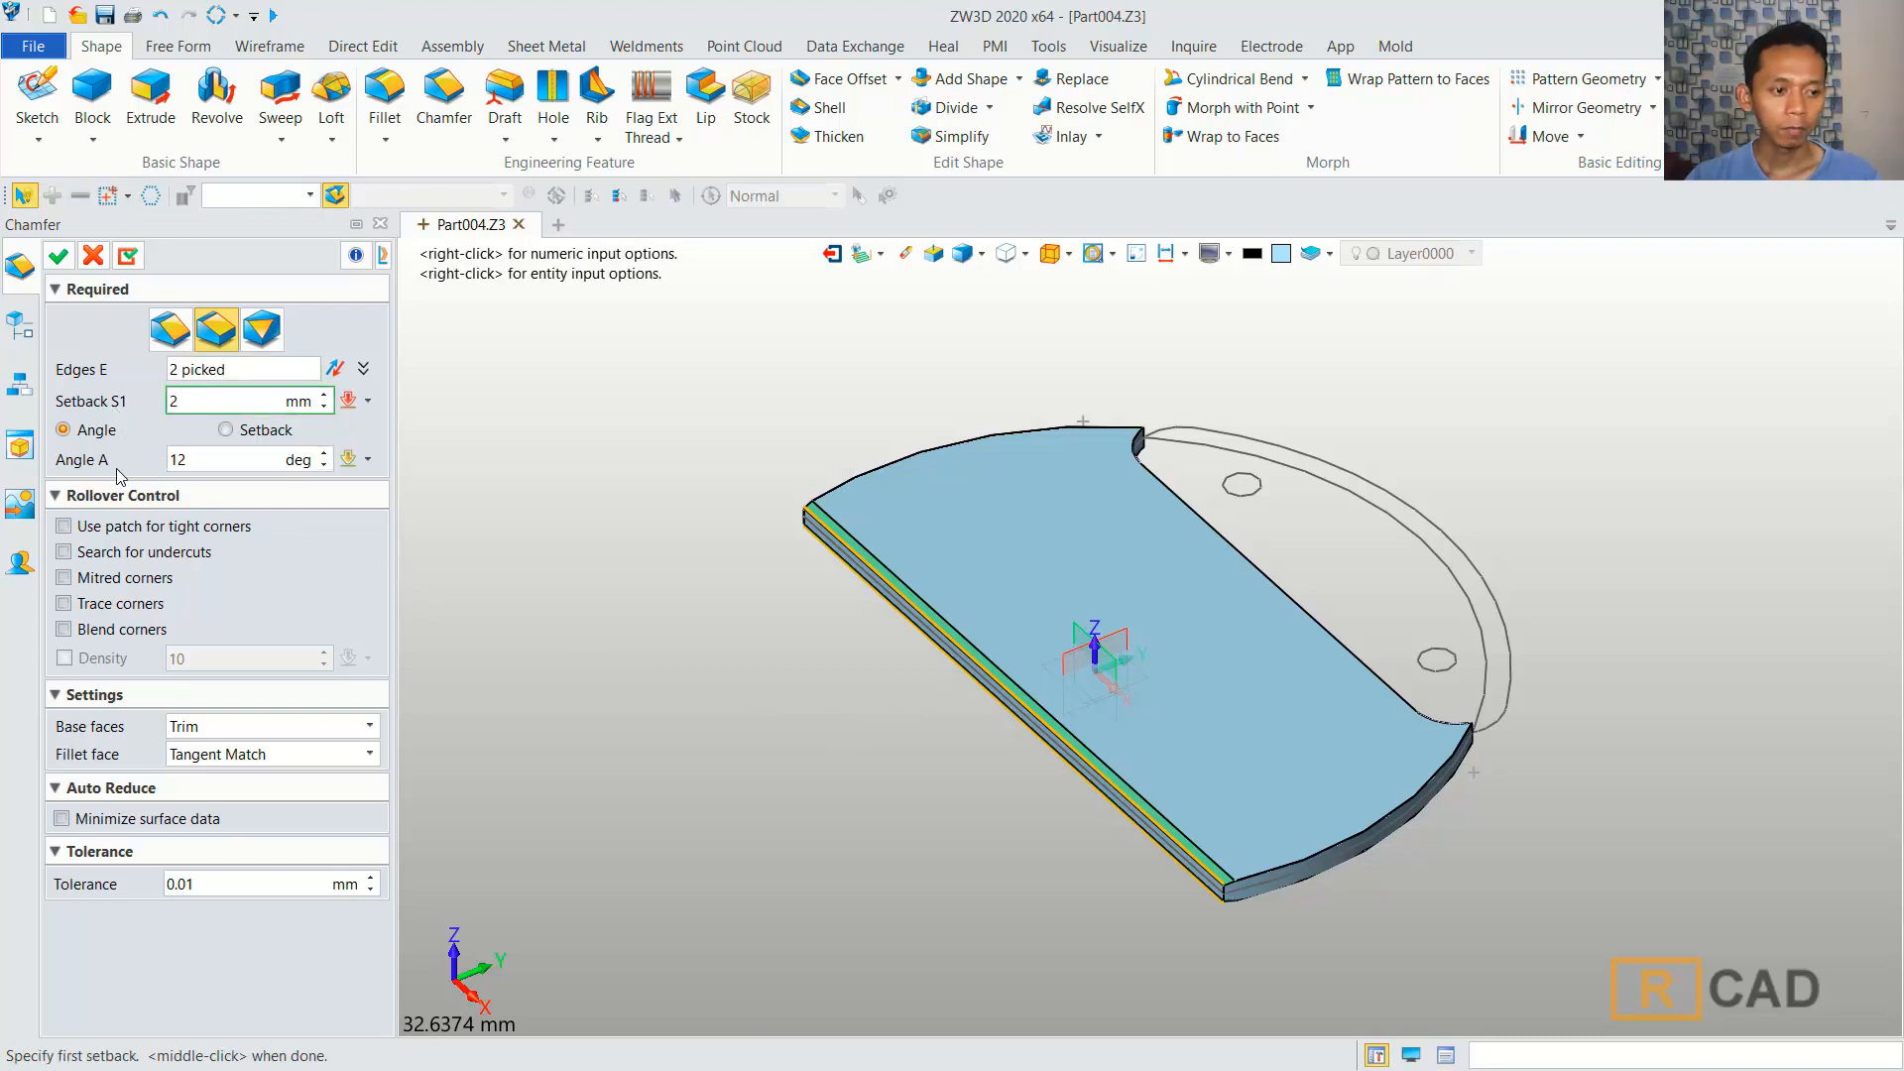
{"action": "left_click", "coordinate": [206, 460]}
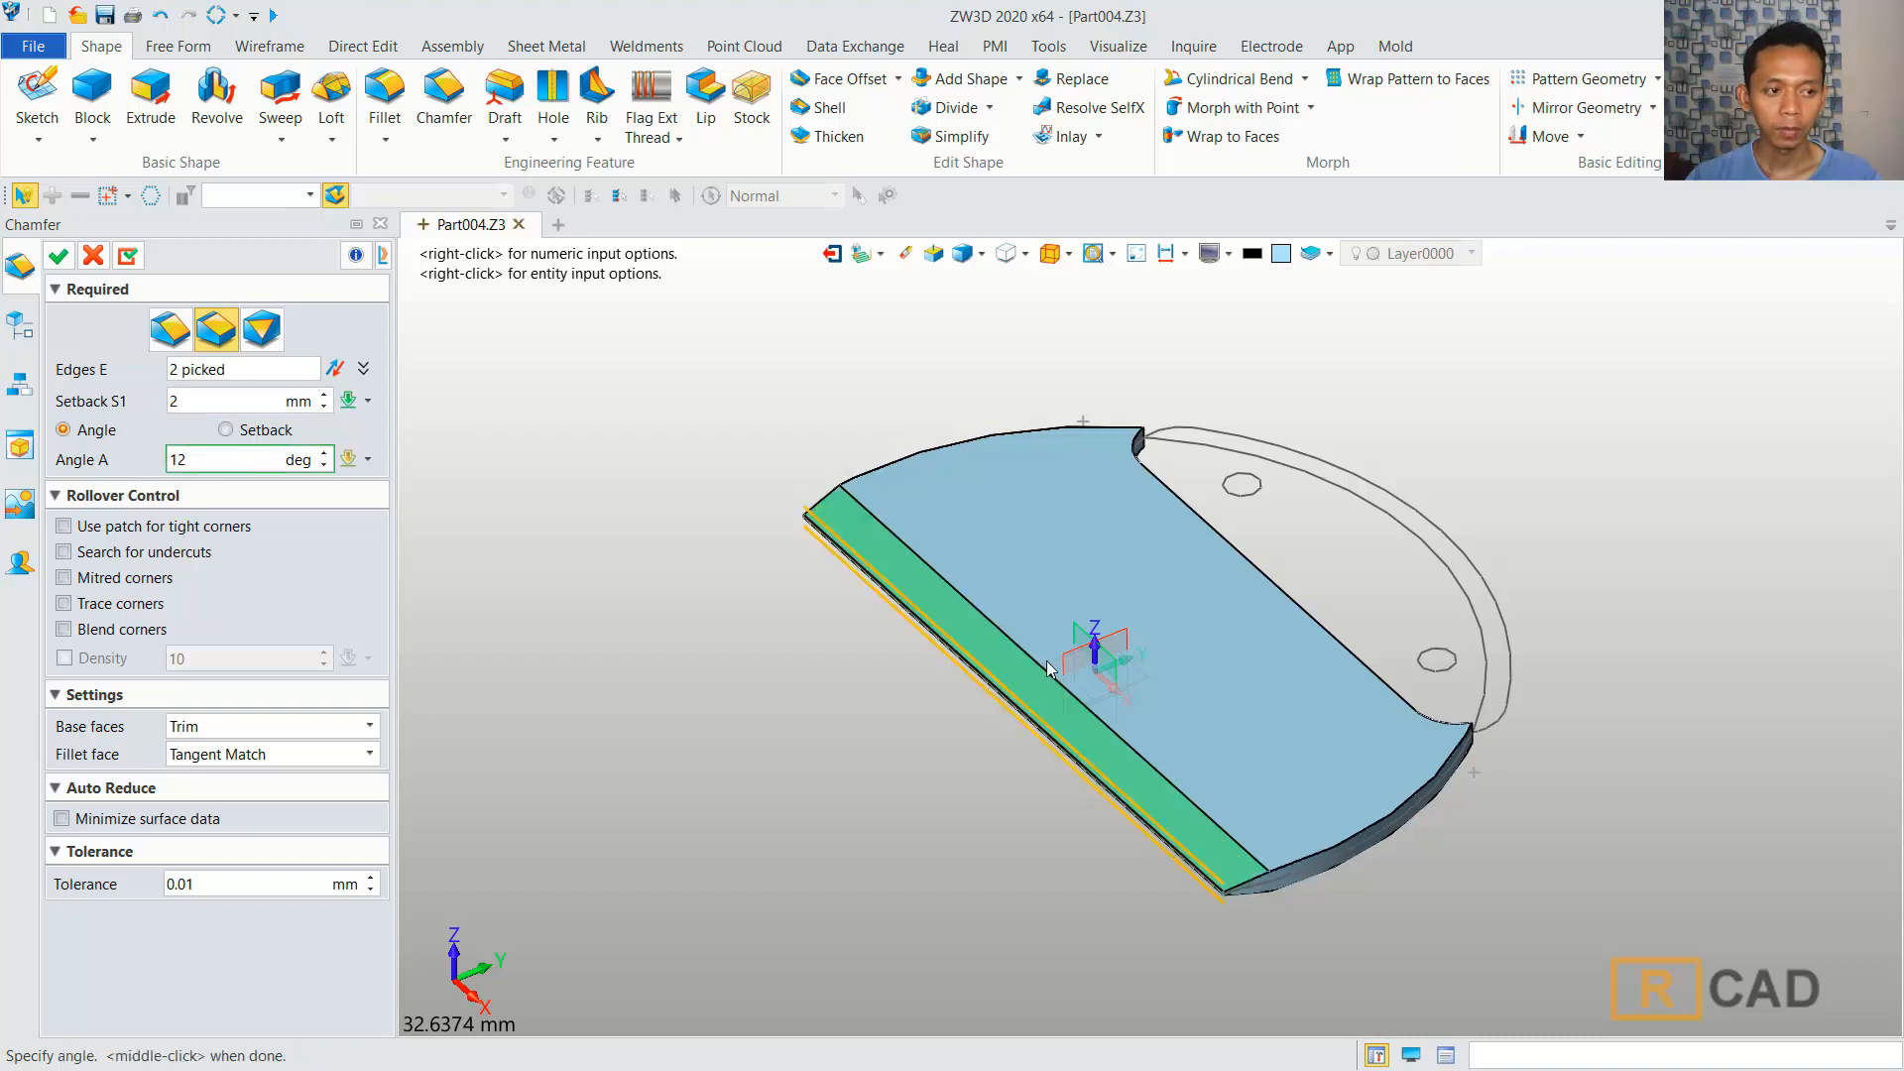
{"action": "left_click", "coordinate": [70, 257]}
Begin an Extrude of Sketch1, limiting the profile to the curved handle region that surrounds the two small circles.
{"action": "right_click_drag", "start_coordinate": [1625, 833], "coordinate": [1617, 794]}
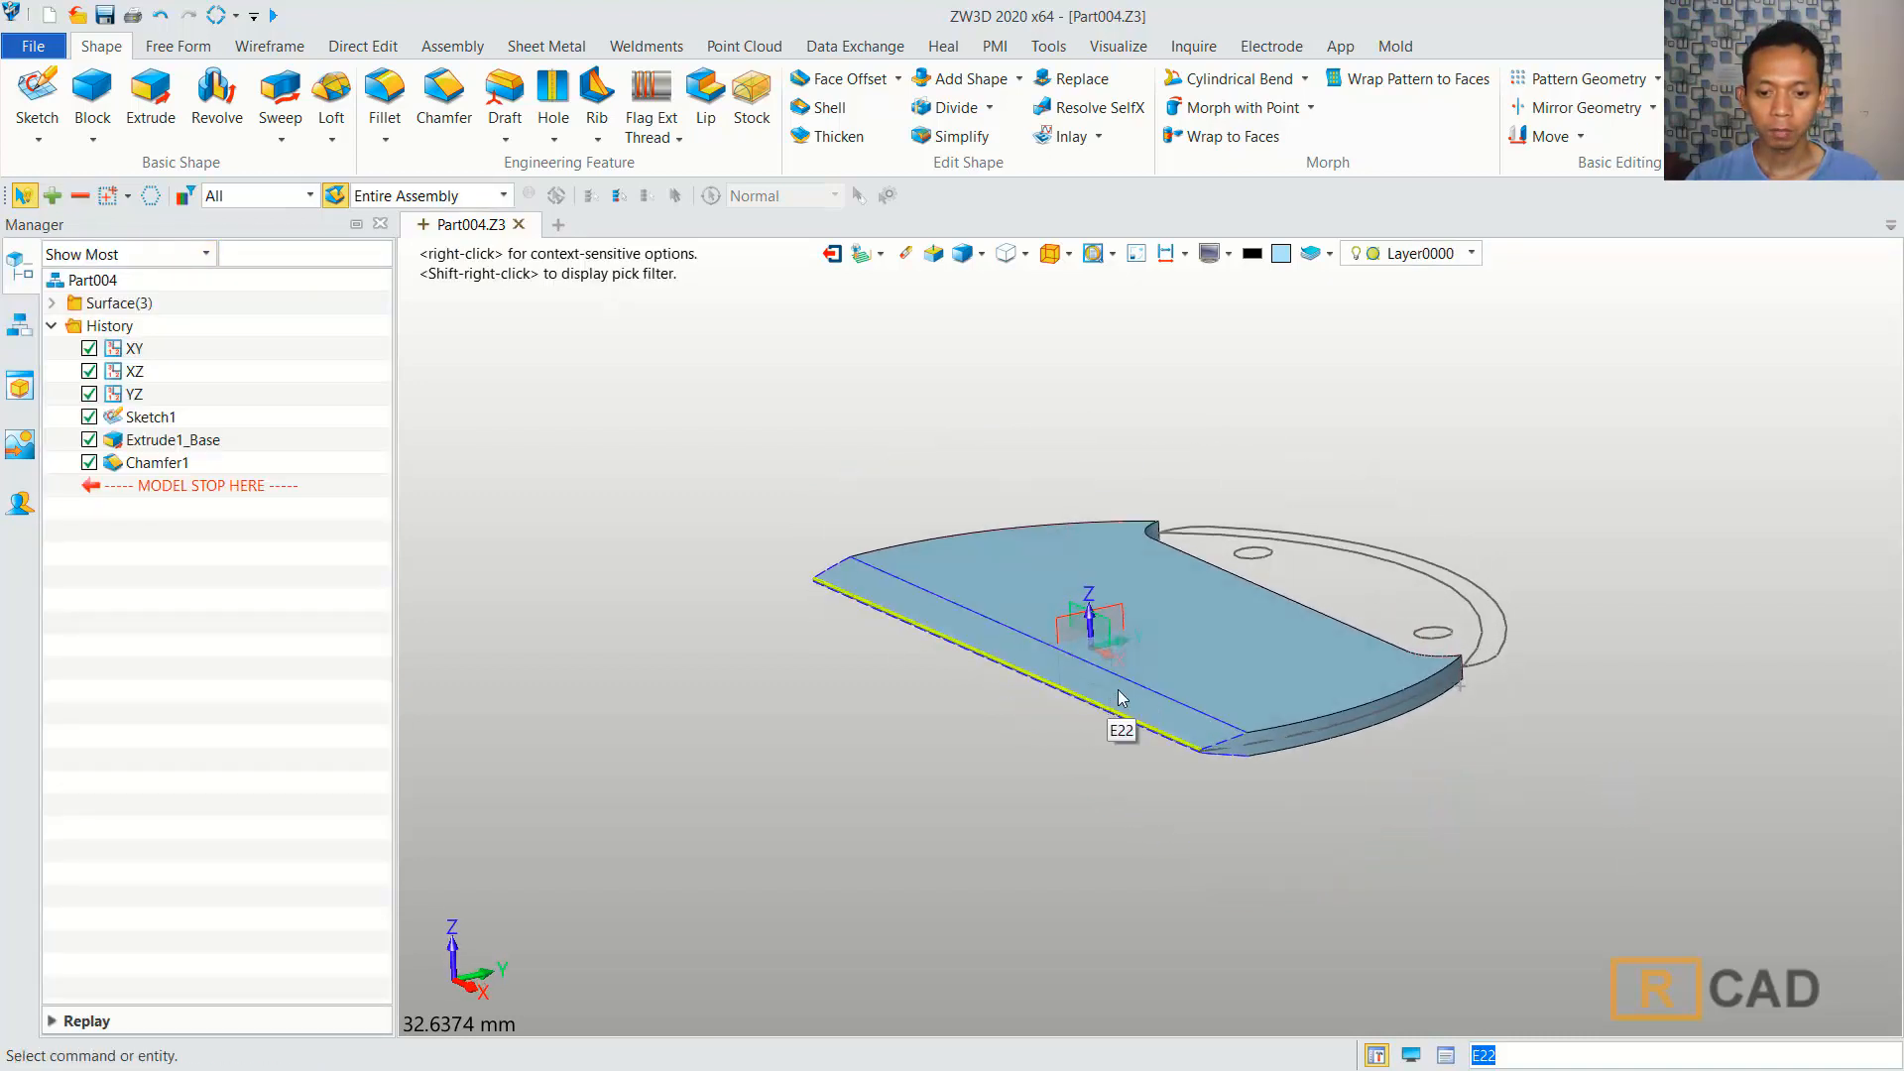
{"action": "right_click_drag", "start_coordinate": [1184, 454], "coordinate": [1180, 494]}
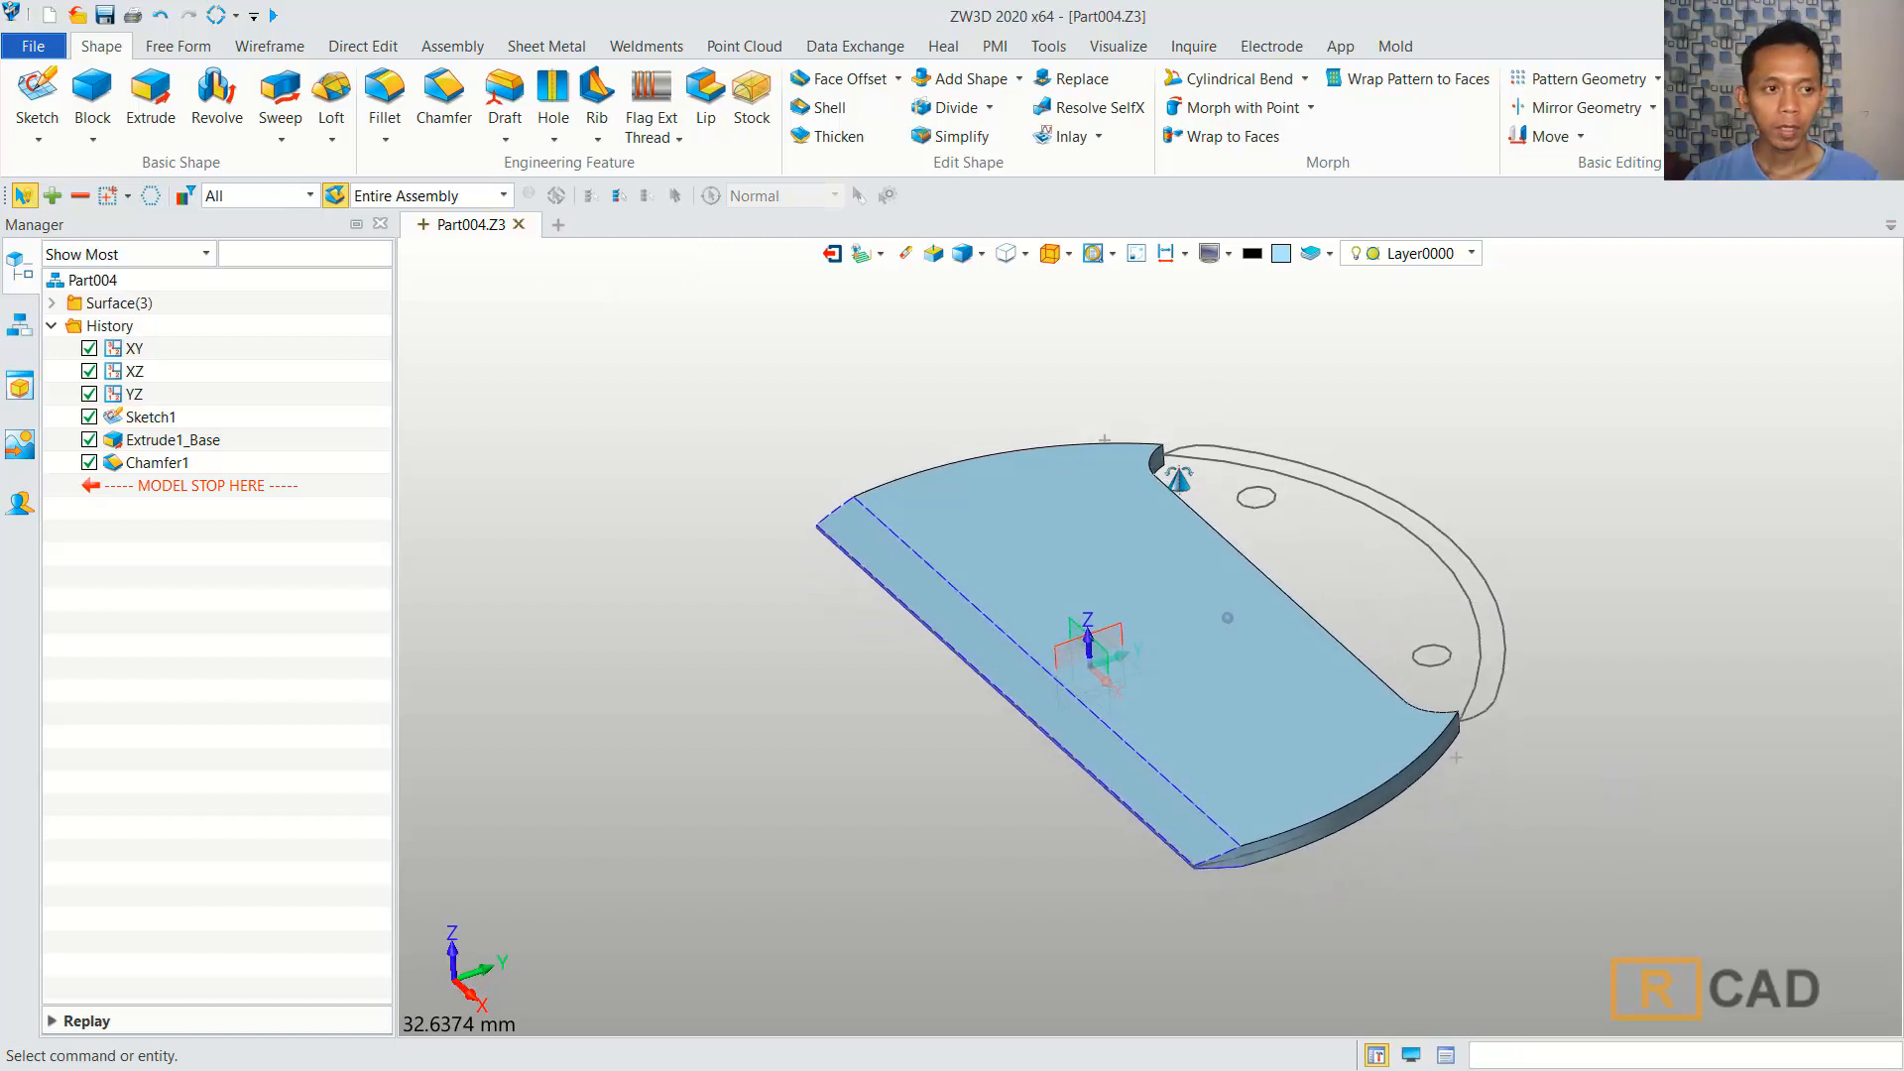
{"action": "left_click", "coordinate": [151, 99]}
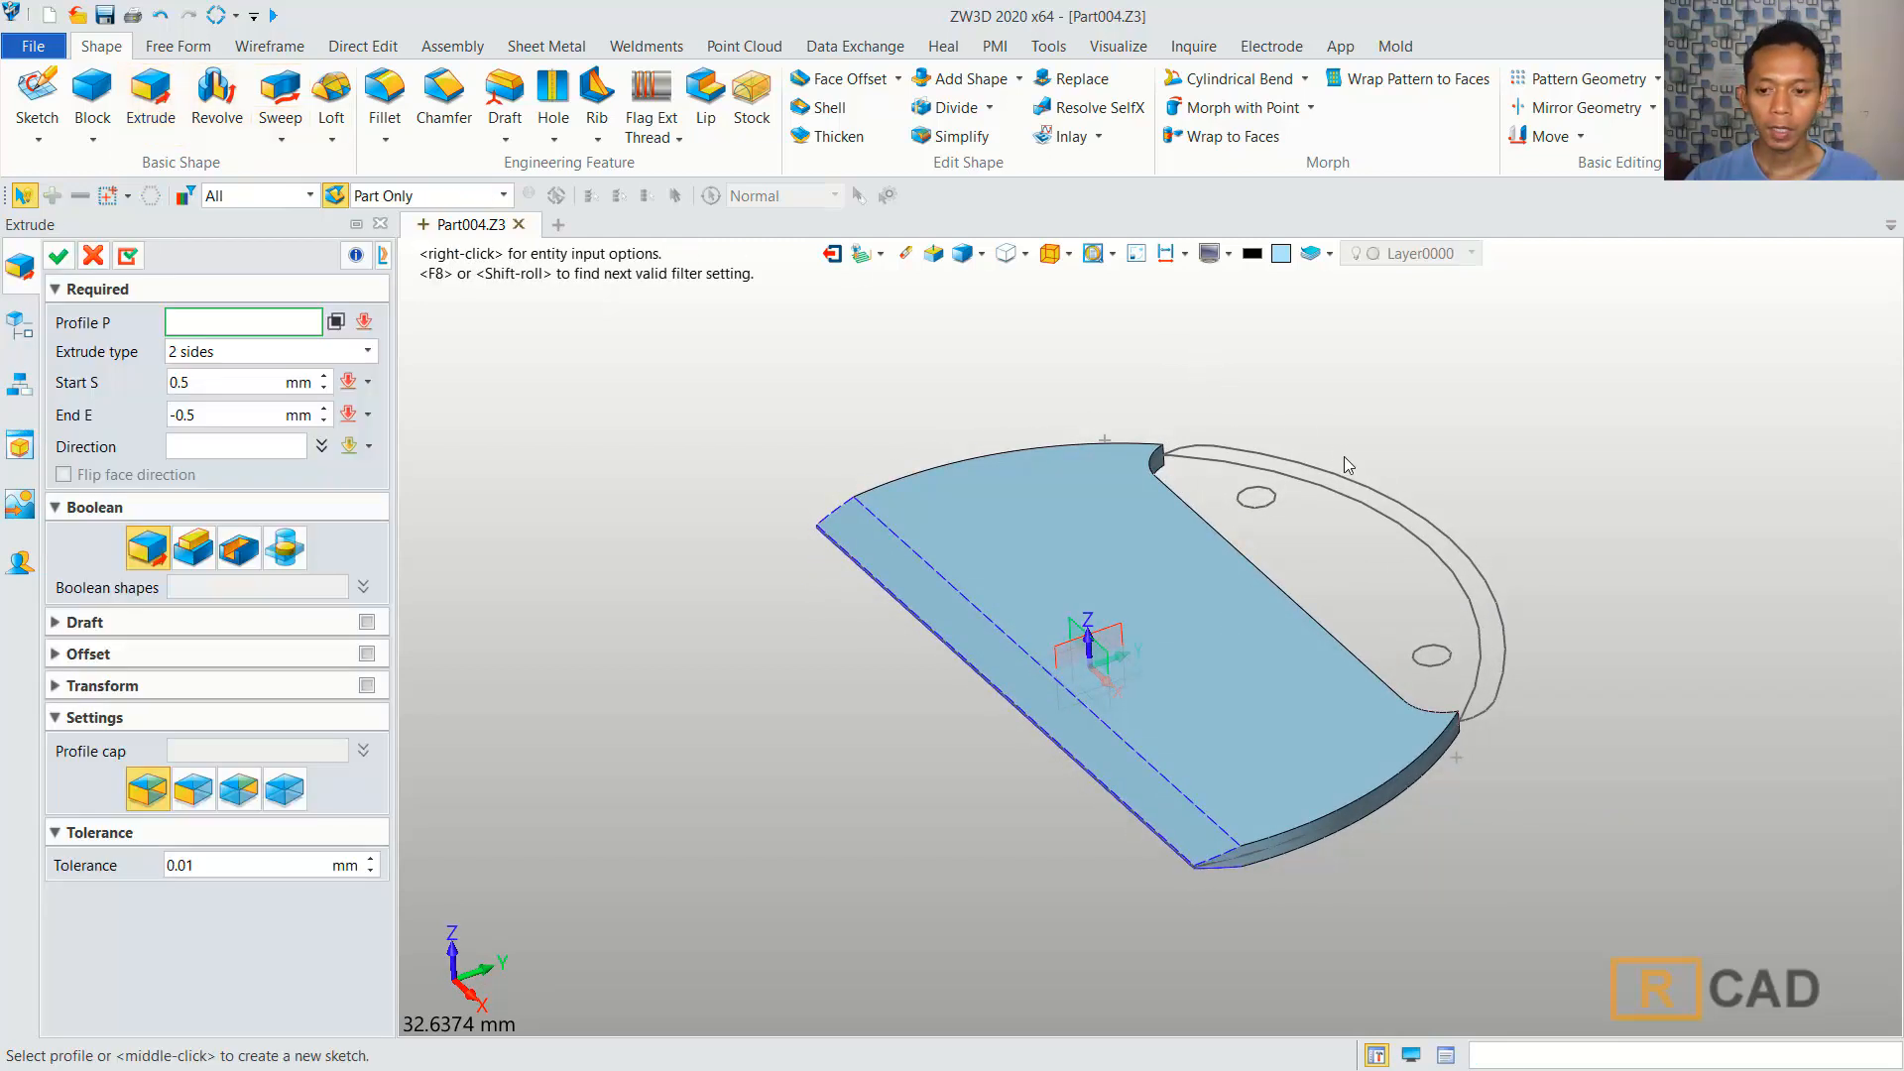
{"action": "left_click", "coordinate": [1349, 481]}
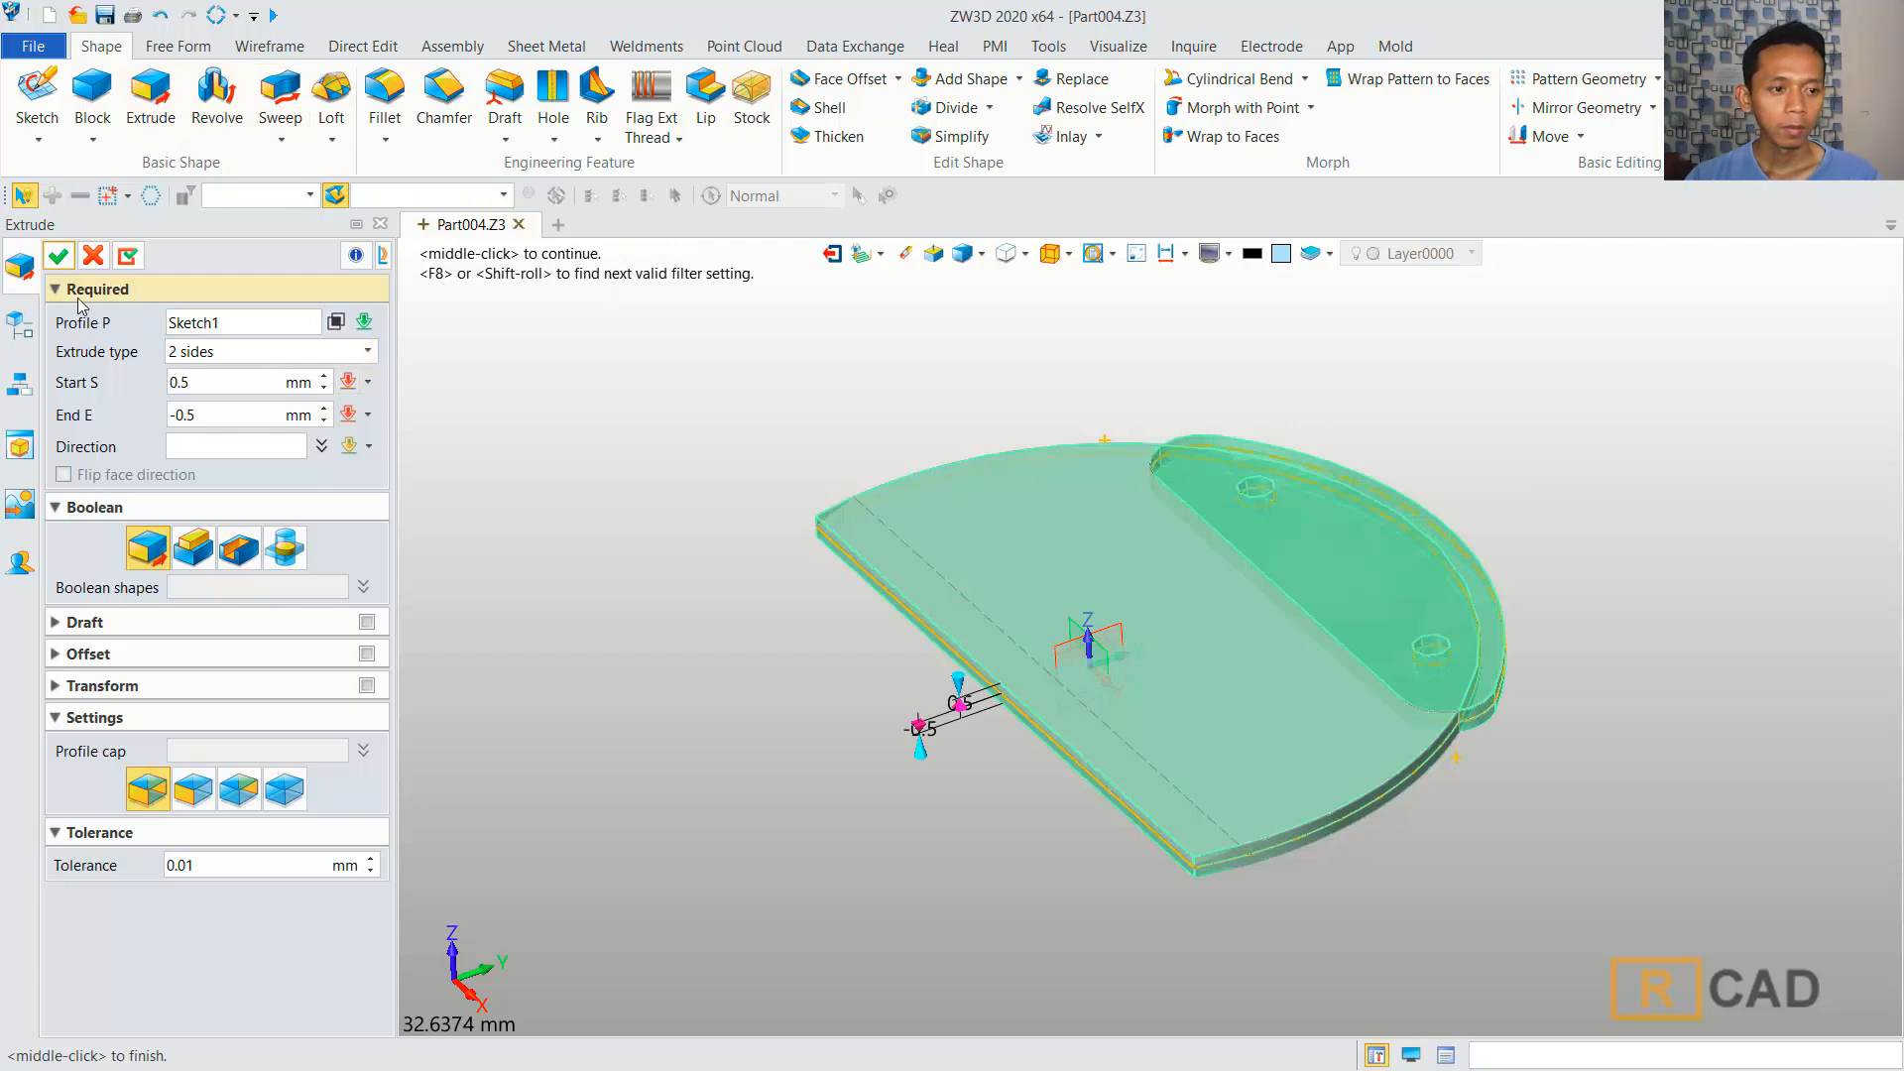
{"action": "left_click", "coordinate": [336, 321]}
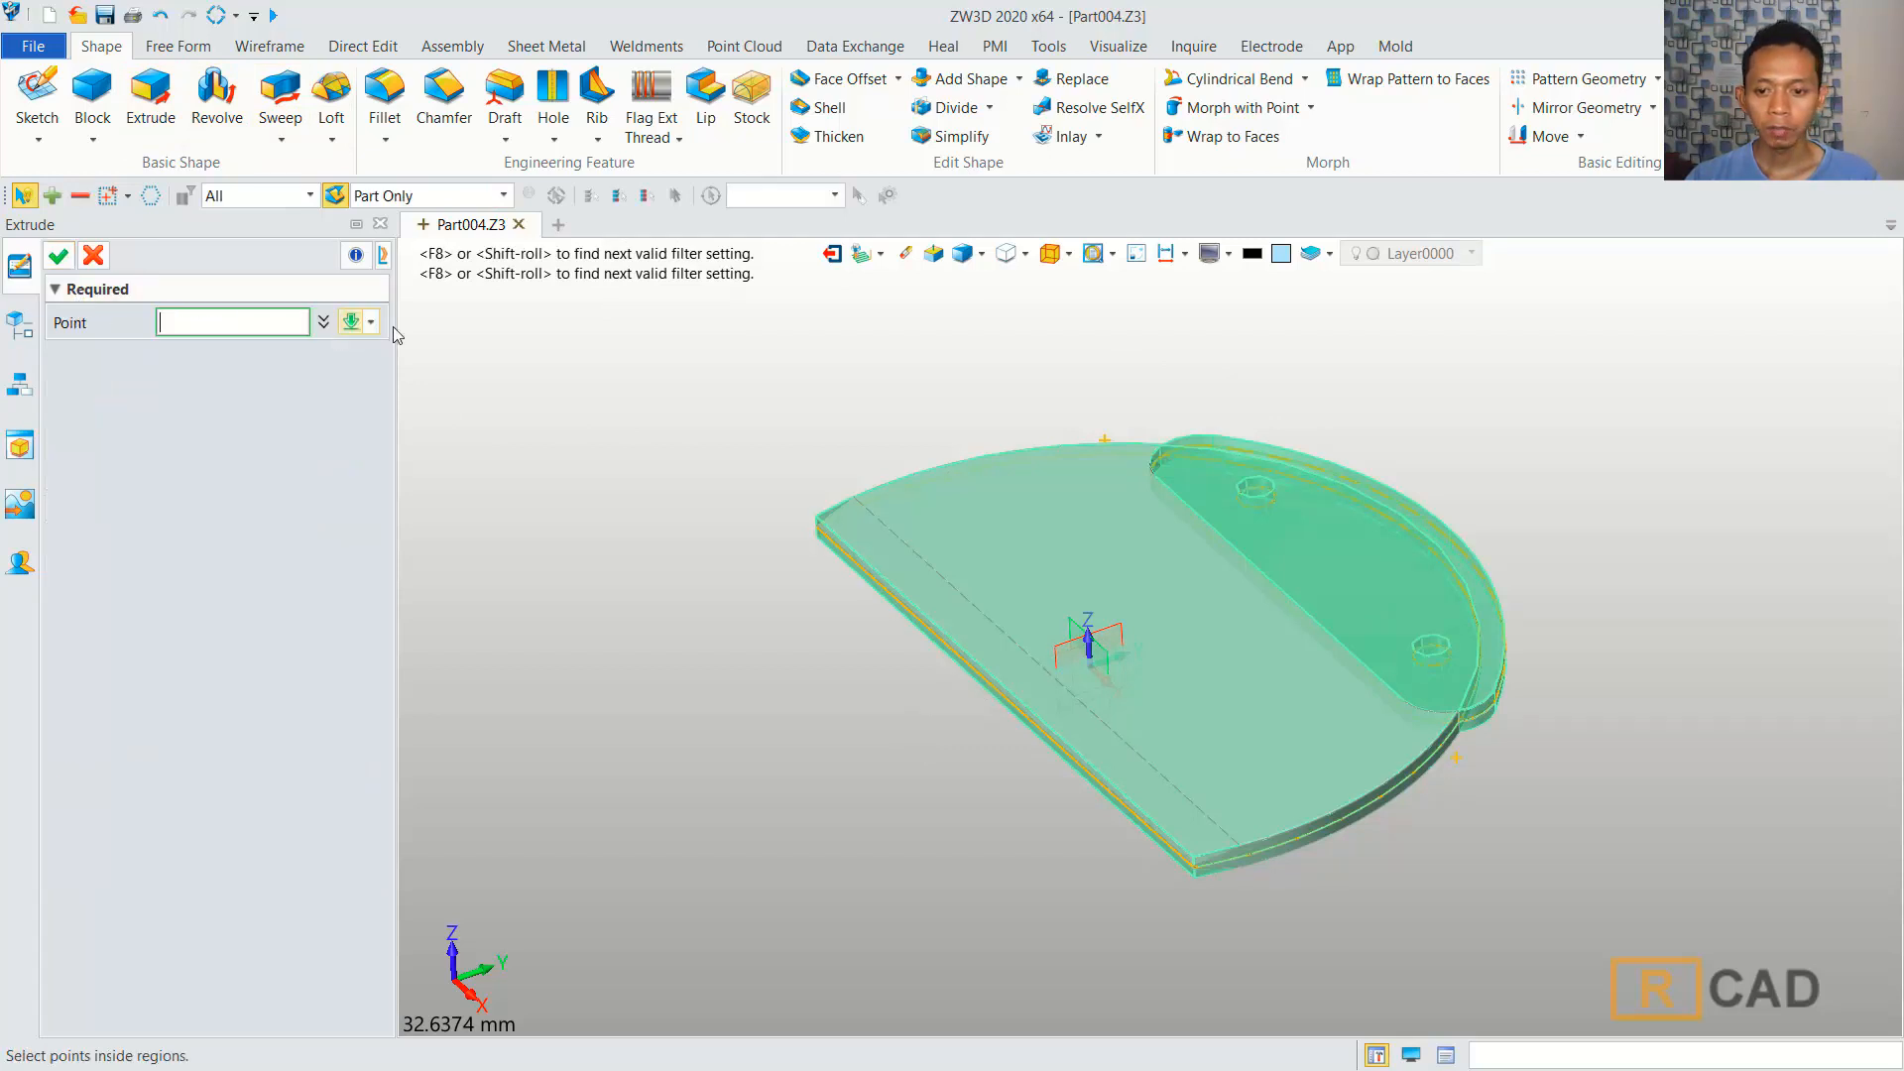
{"action": "left_click", "coordinate": [1313, 595]}
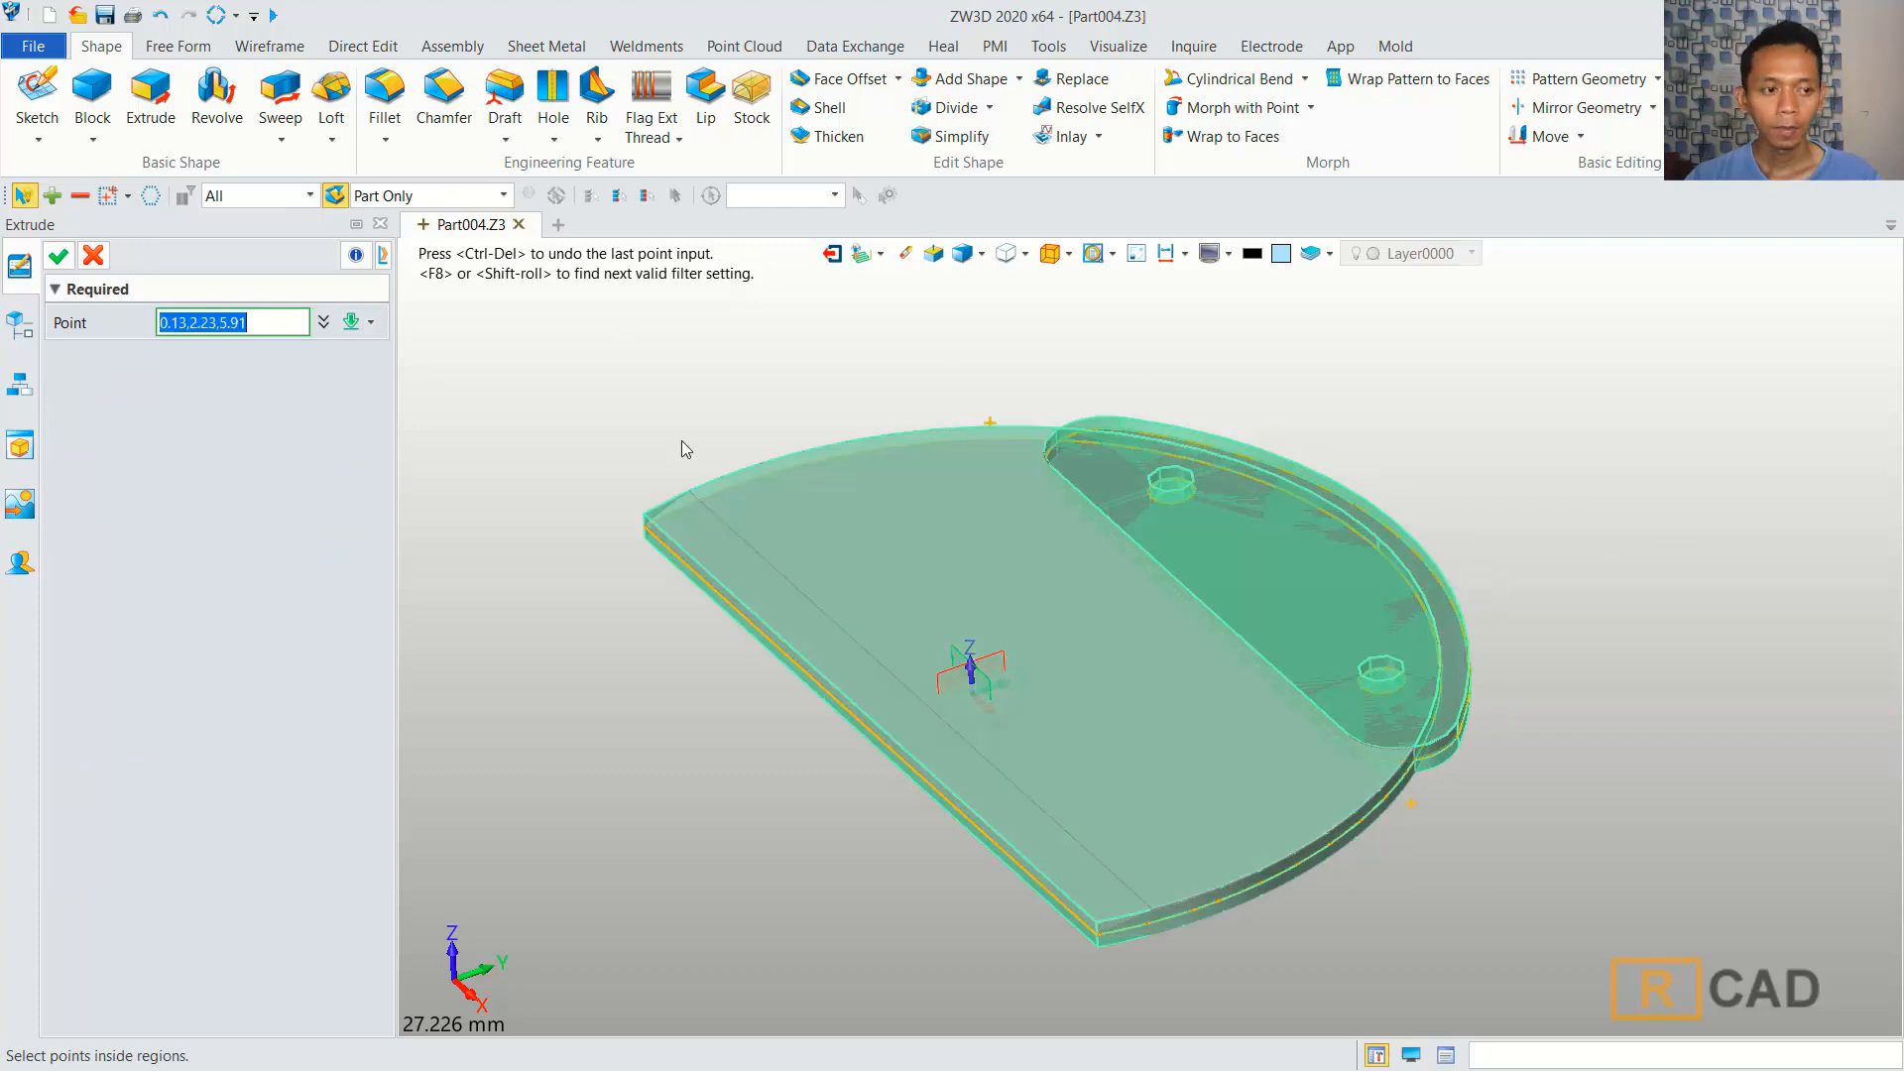
{"action": "left_click", "coordinate": [706, 516]}
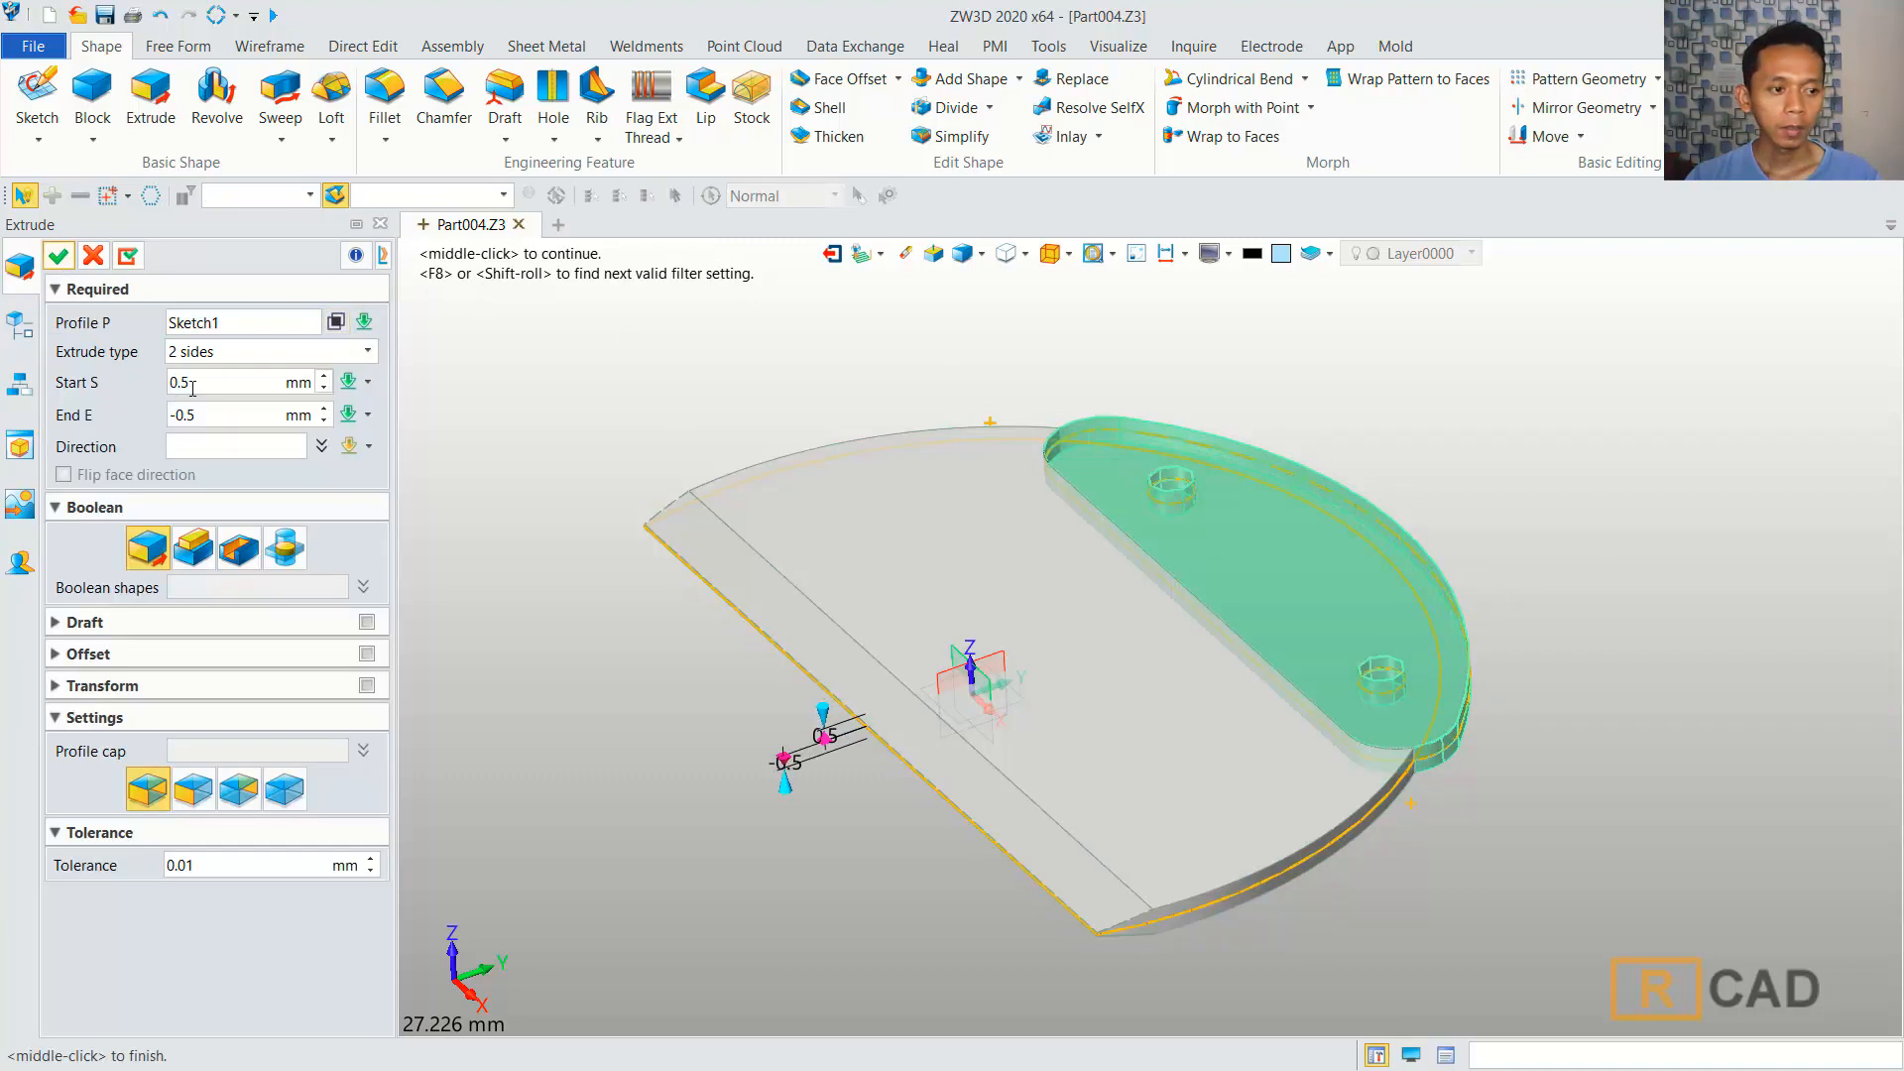
Extrude the handle region as a base on 2 sides, with the start at 1 mm and the end at -1 mm.
{"action": "left_click_drag", "start_coordinate": [232, 384], "coordinate": [164, 385]}
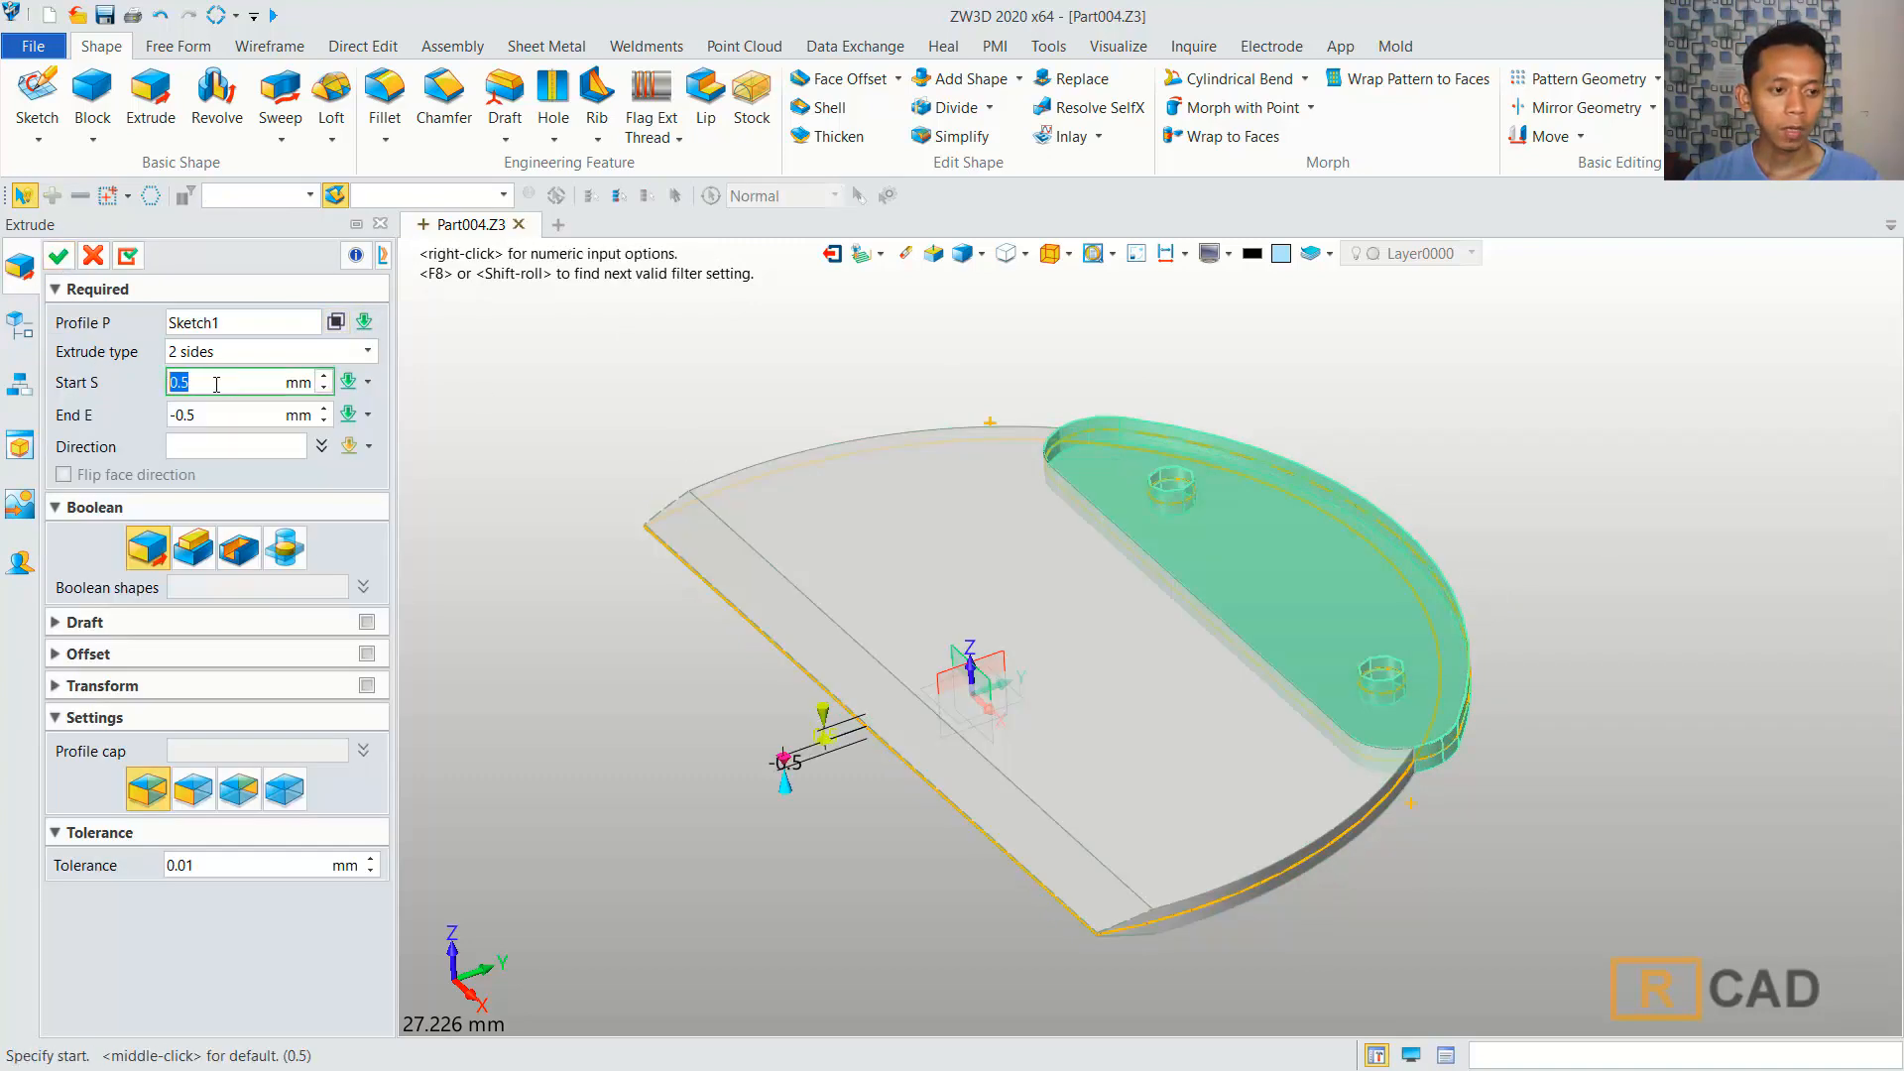
{"action": "type", "text": "1"}
{"action": "left_click_drag", "start_coordinate": [227, 414], "coordinate": [165, 415]}
{"action": "type", "text": "-"}
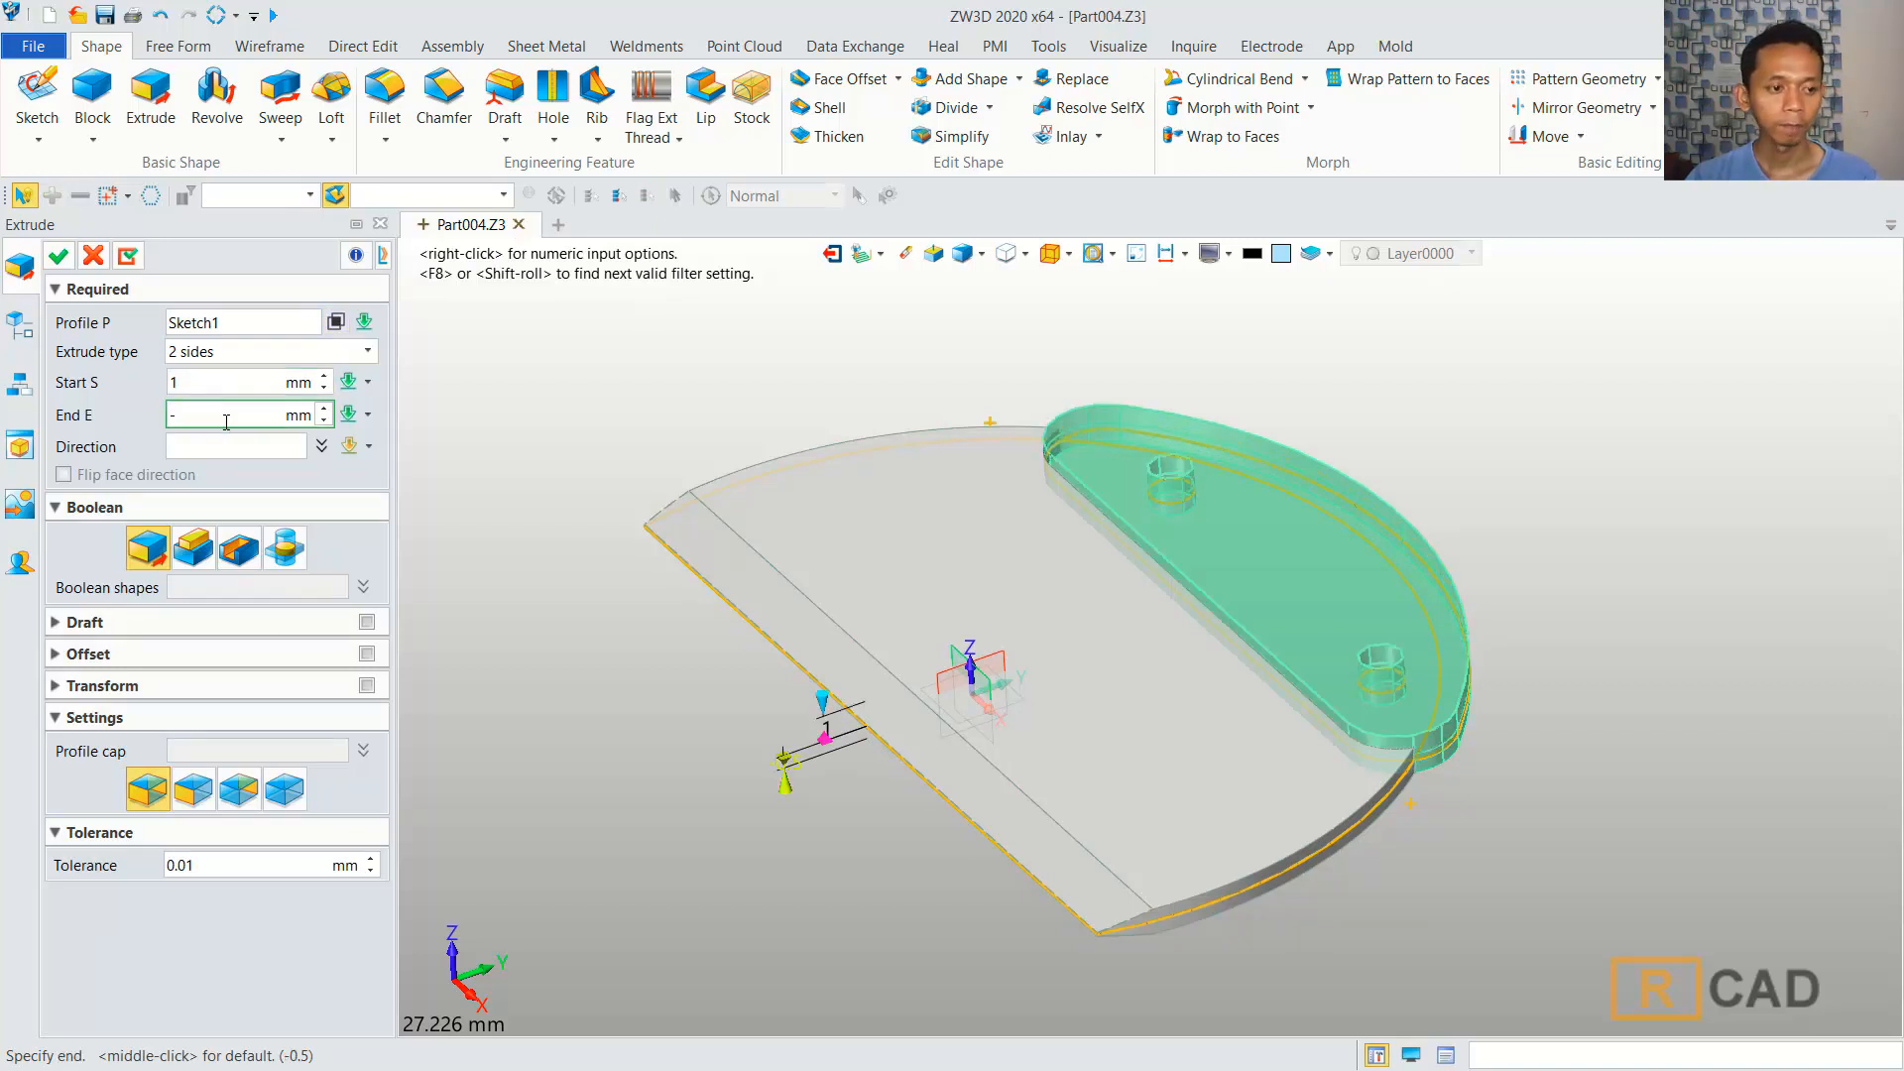
{"action": "type", "text": "1"}
{"action": "left_click", "coordinate": [58, 256]}
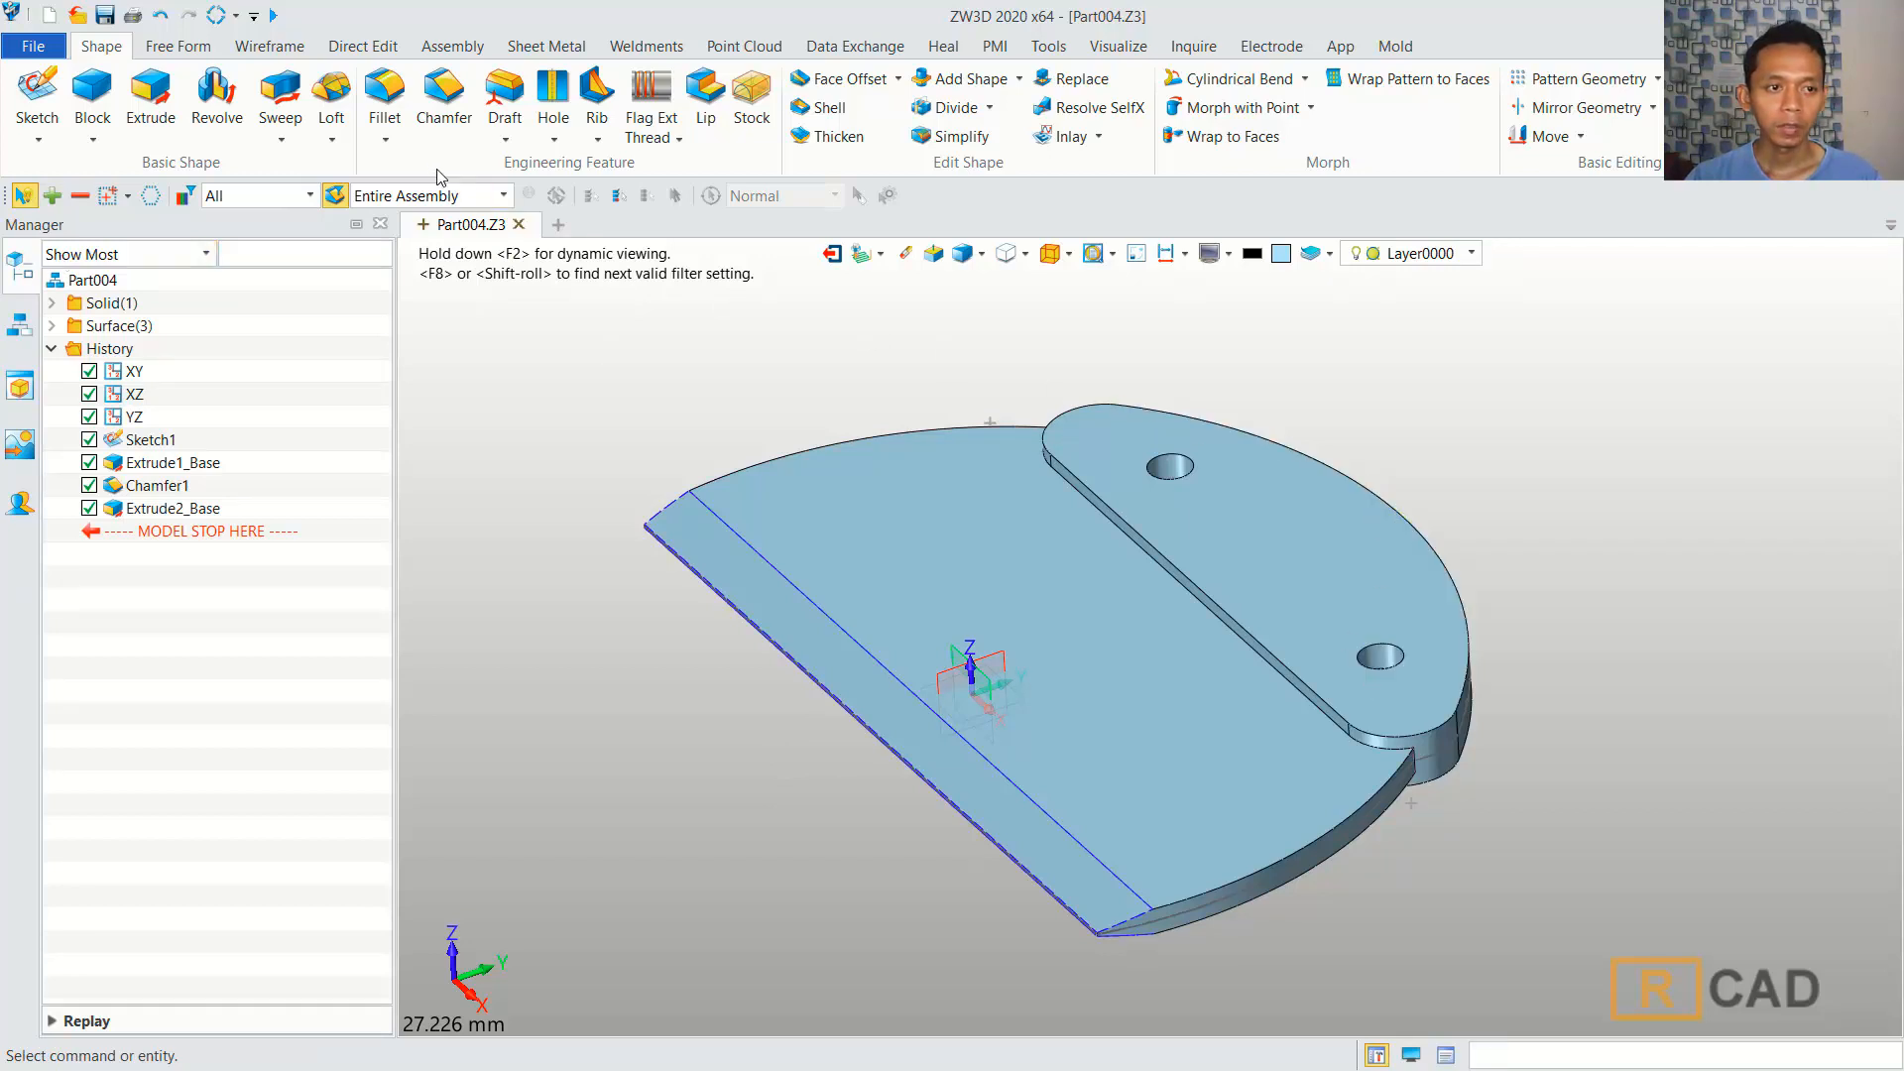
Fillet the handle's whole upper and lower outlines with a 0.49 mm radius, using Quick Chain Pick to select the edges.
{"action": "left_click", "coordinate": [385, 94]}
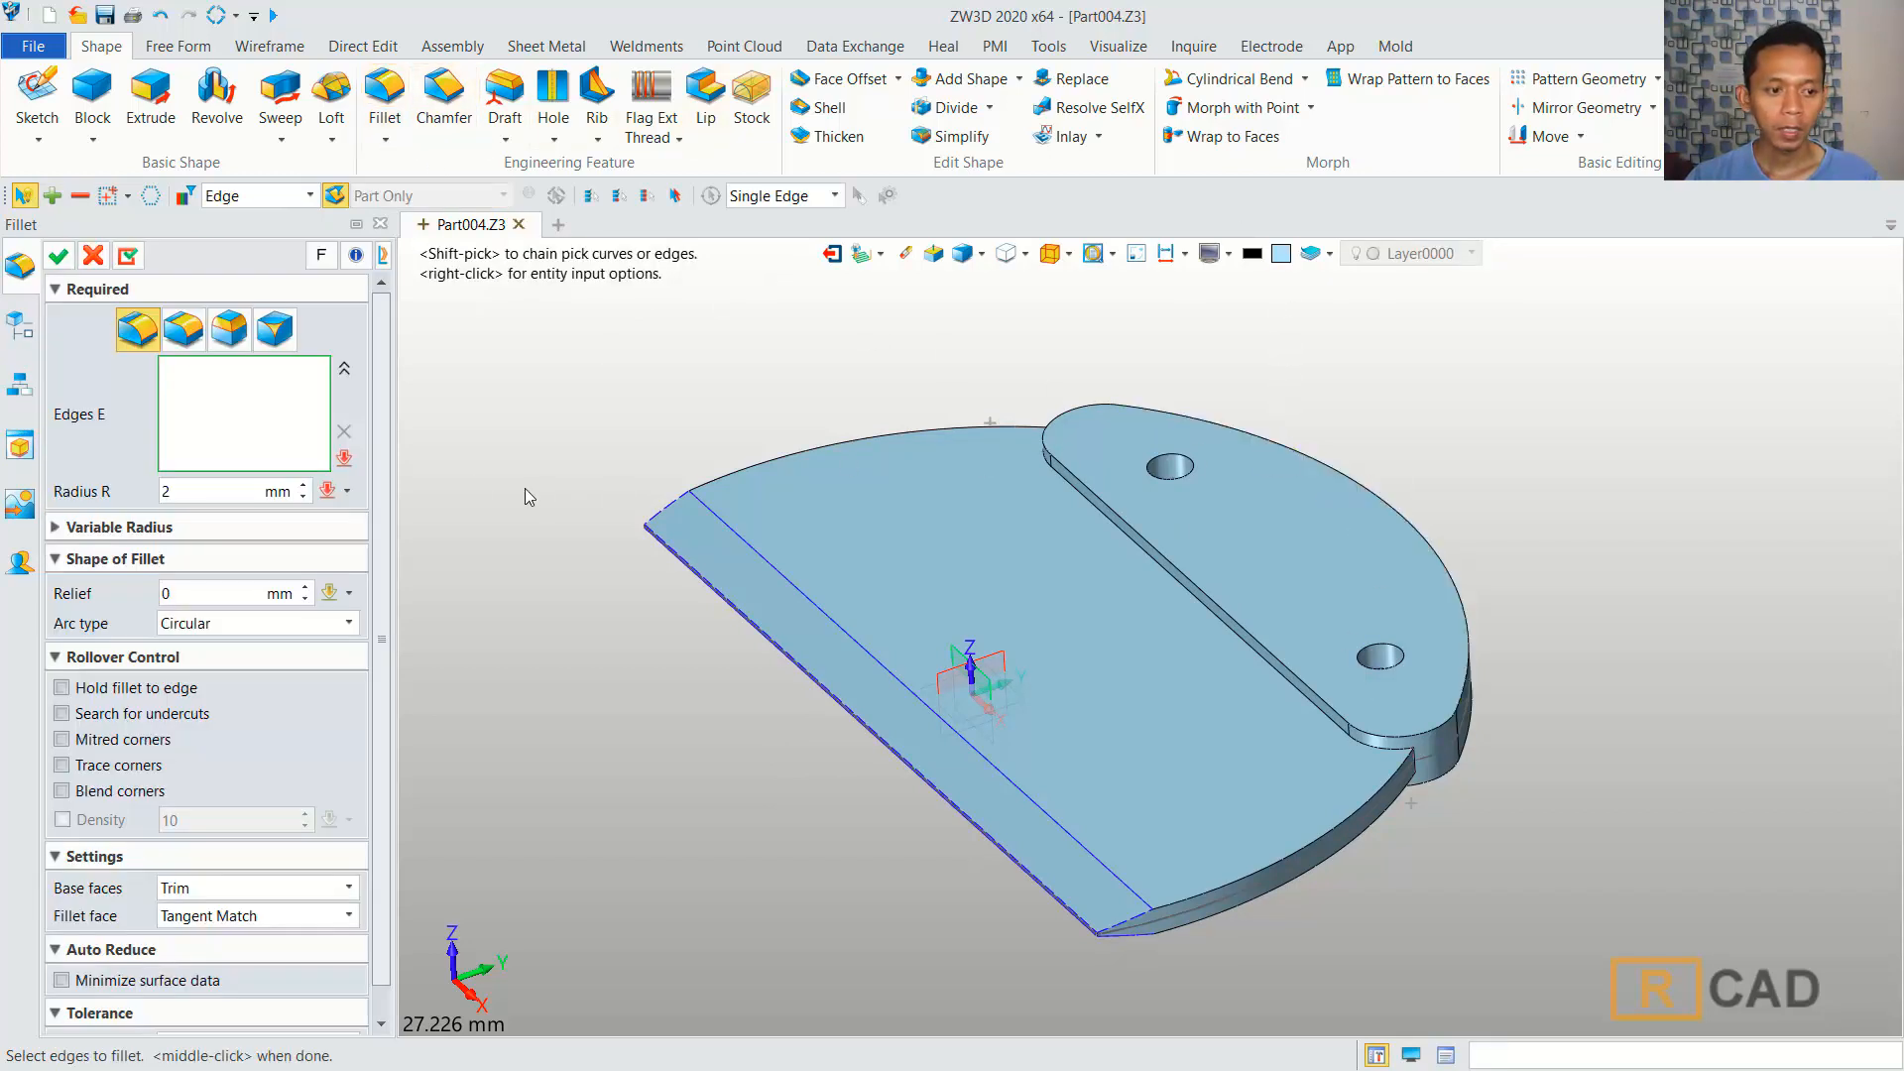
{"action": "left_click", "coordinate": [344, 457]}
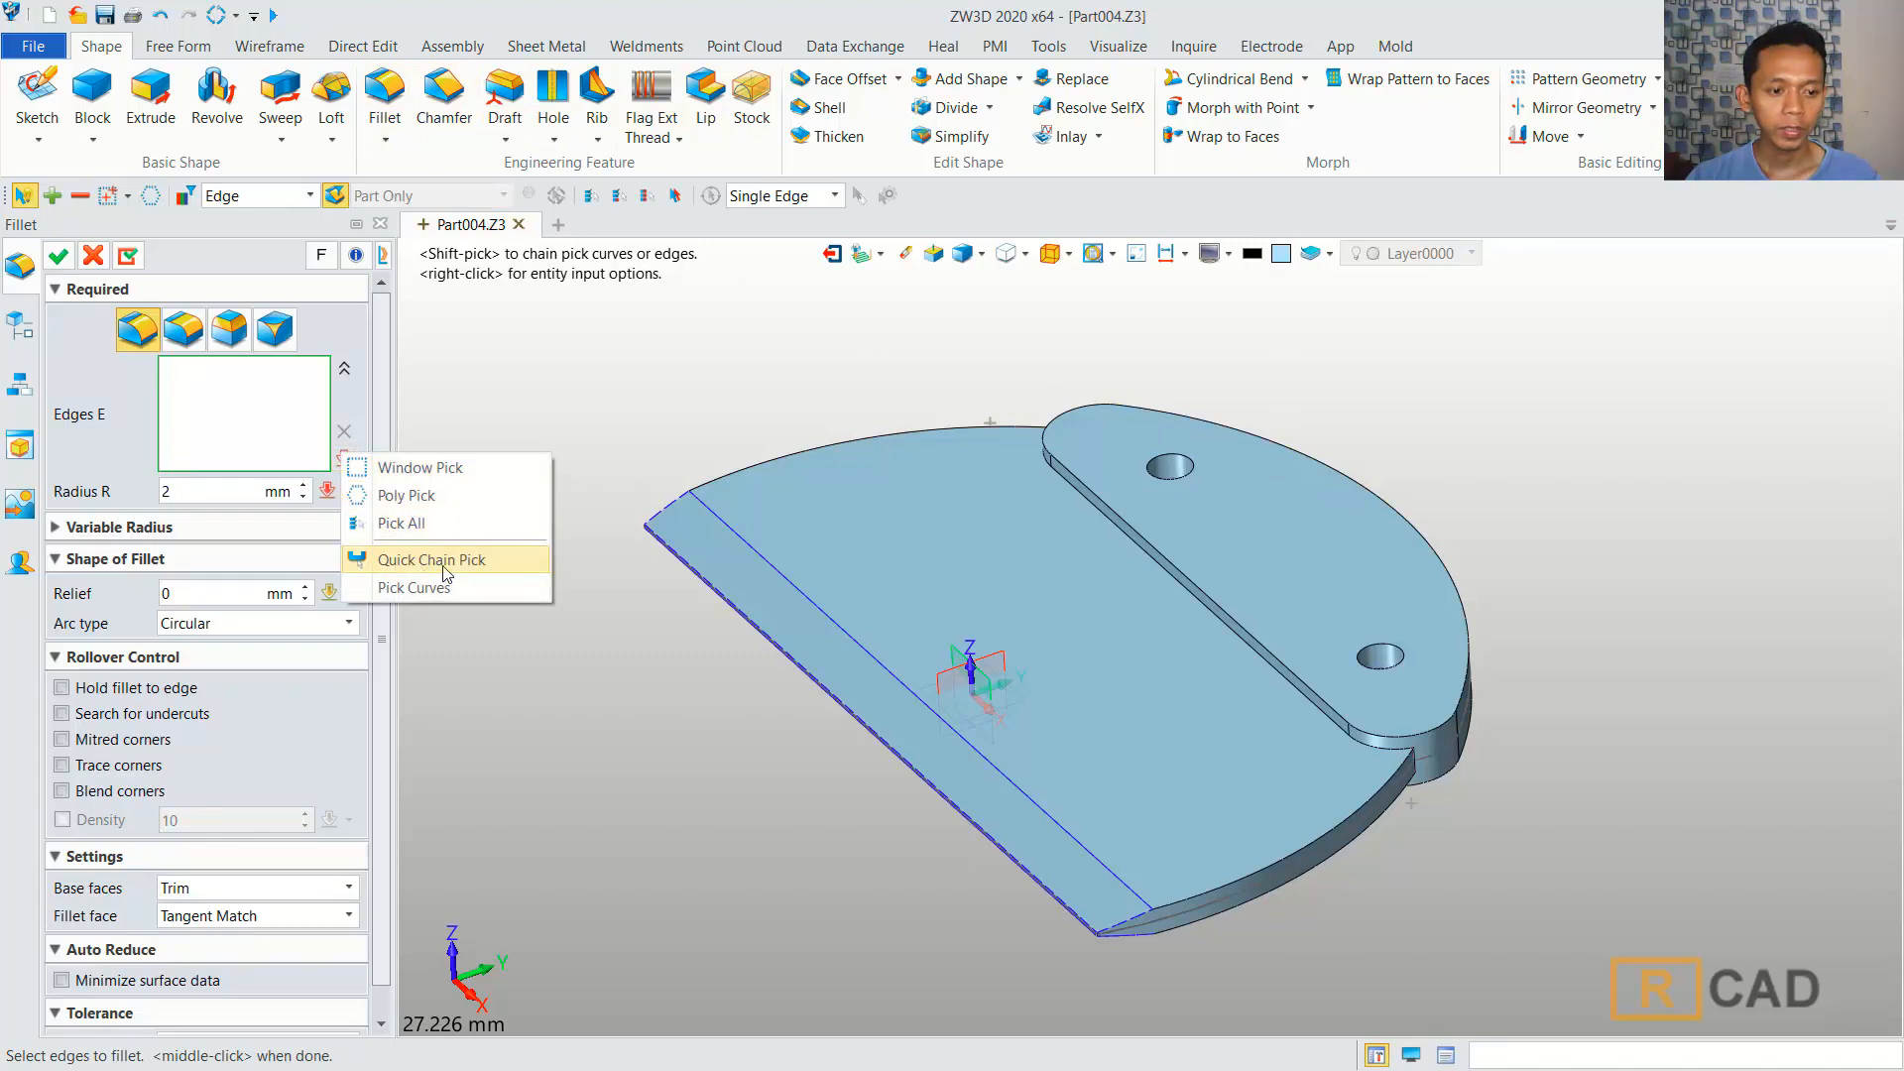
{"action": "left_click", "coordinate": [468, 561]}
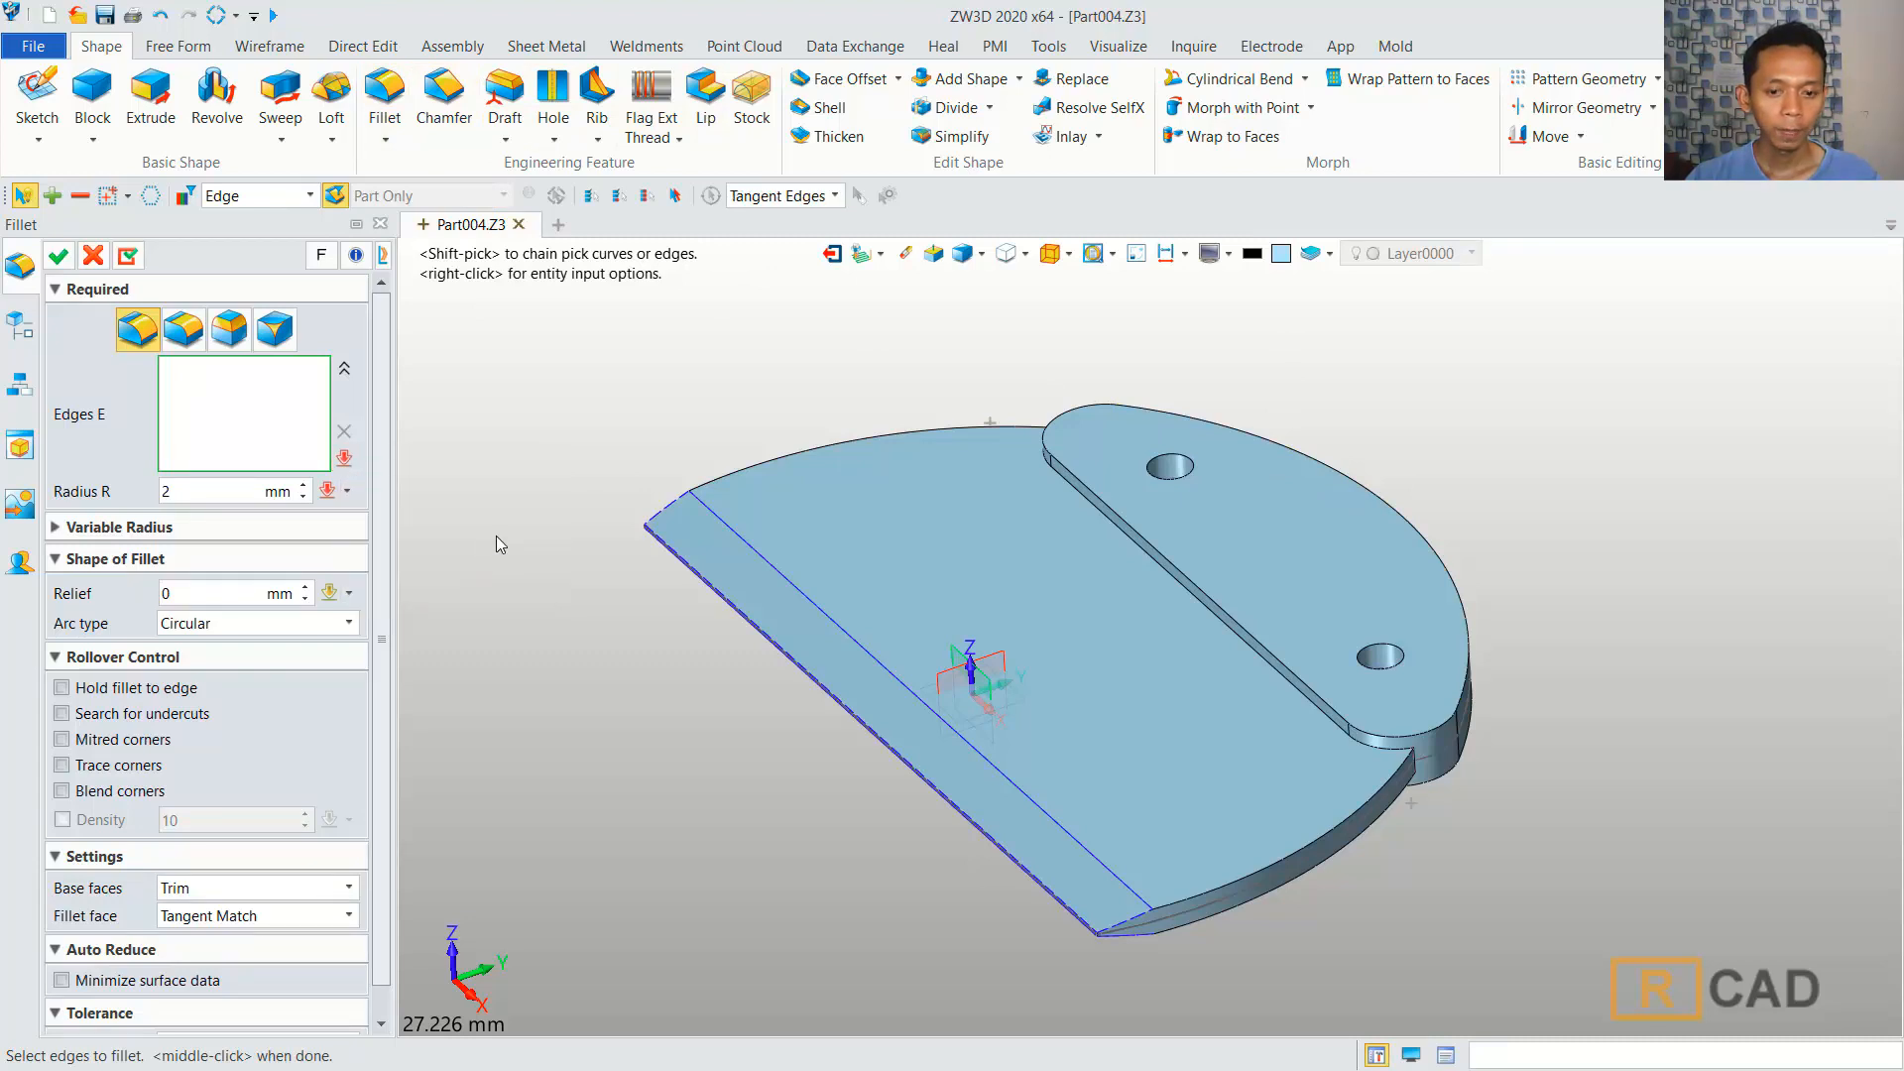
{"action": "left_click", "coordinate": [1148, 540]}
{"action": "middle_click_drag", "start_coordinate": [1590, 502], "coordinate": [1596, 410]}
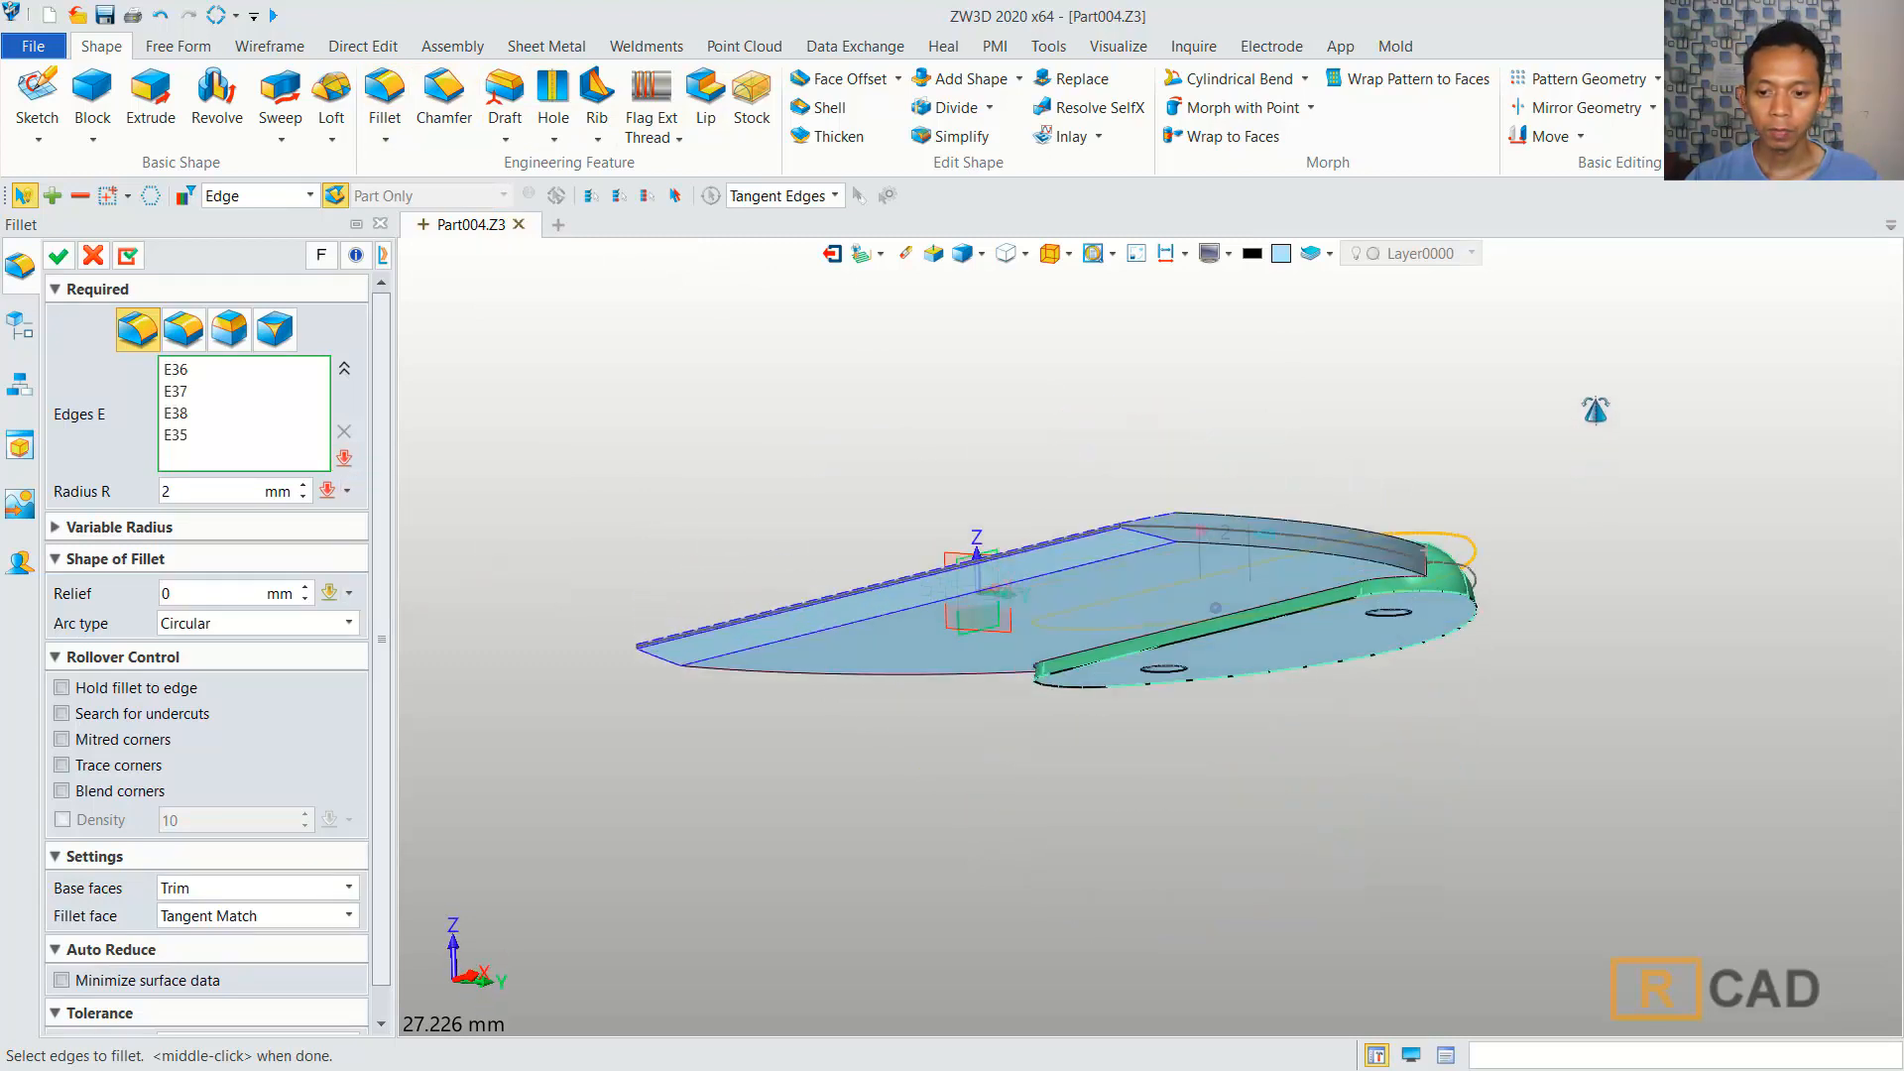
{"action": "left_click", "coordinate": [1264, 617]}
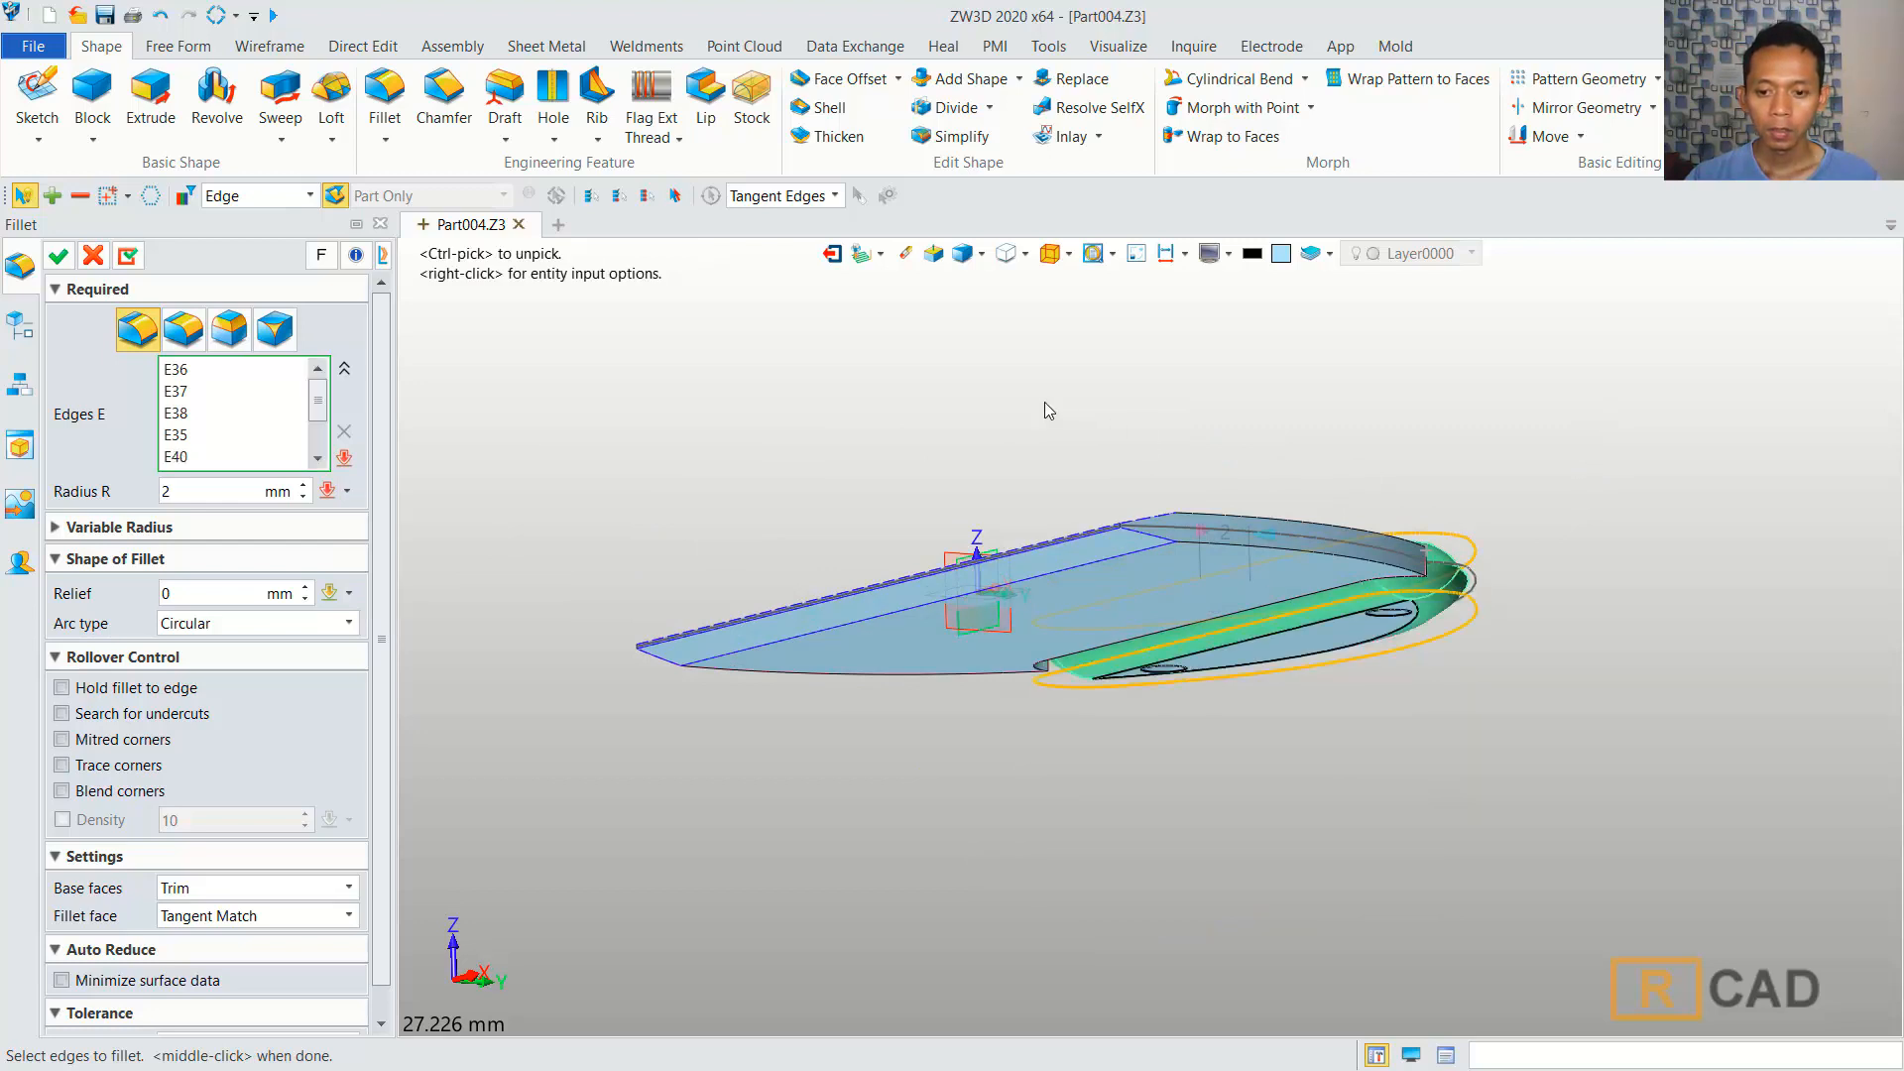
{"action": "right_click_drag", "start_coordinate": [1044, 402], "coordinate": [1044, 476]}
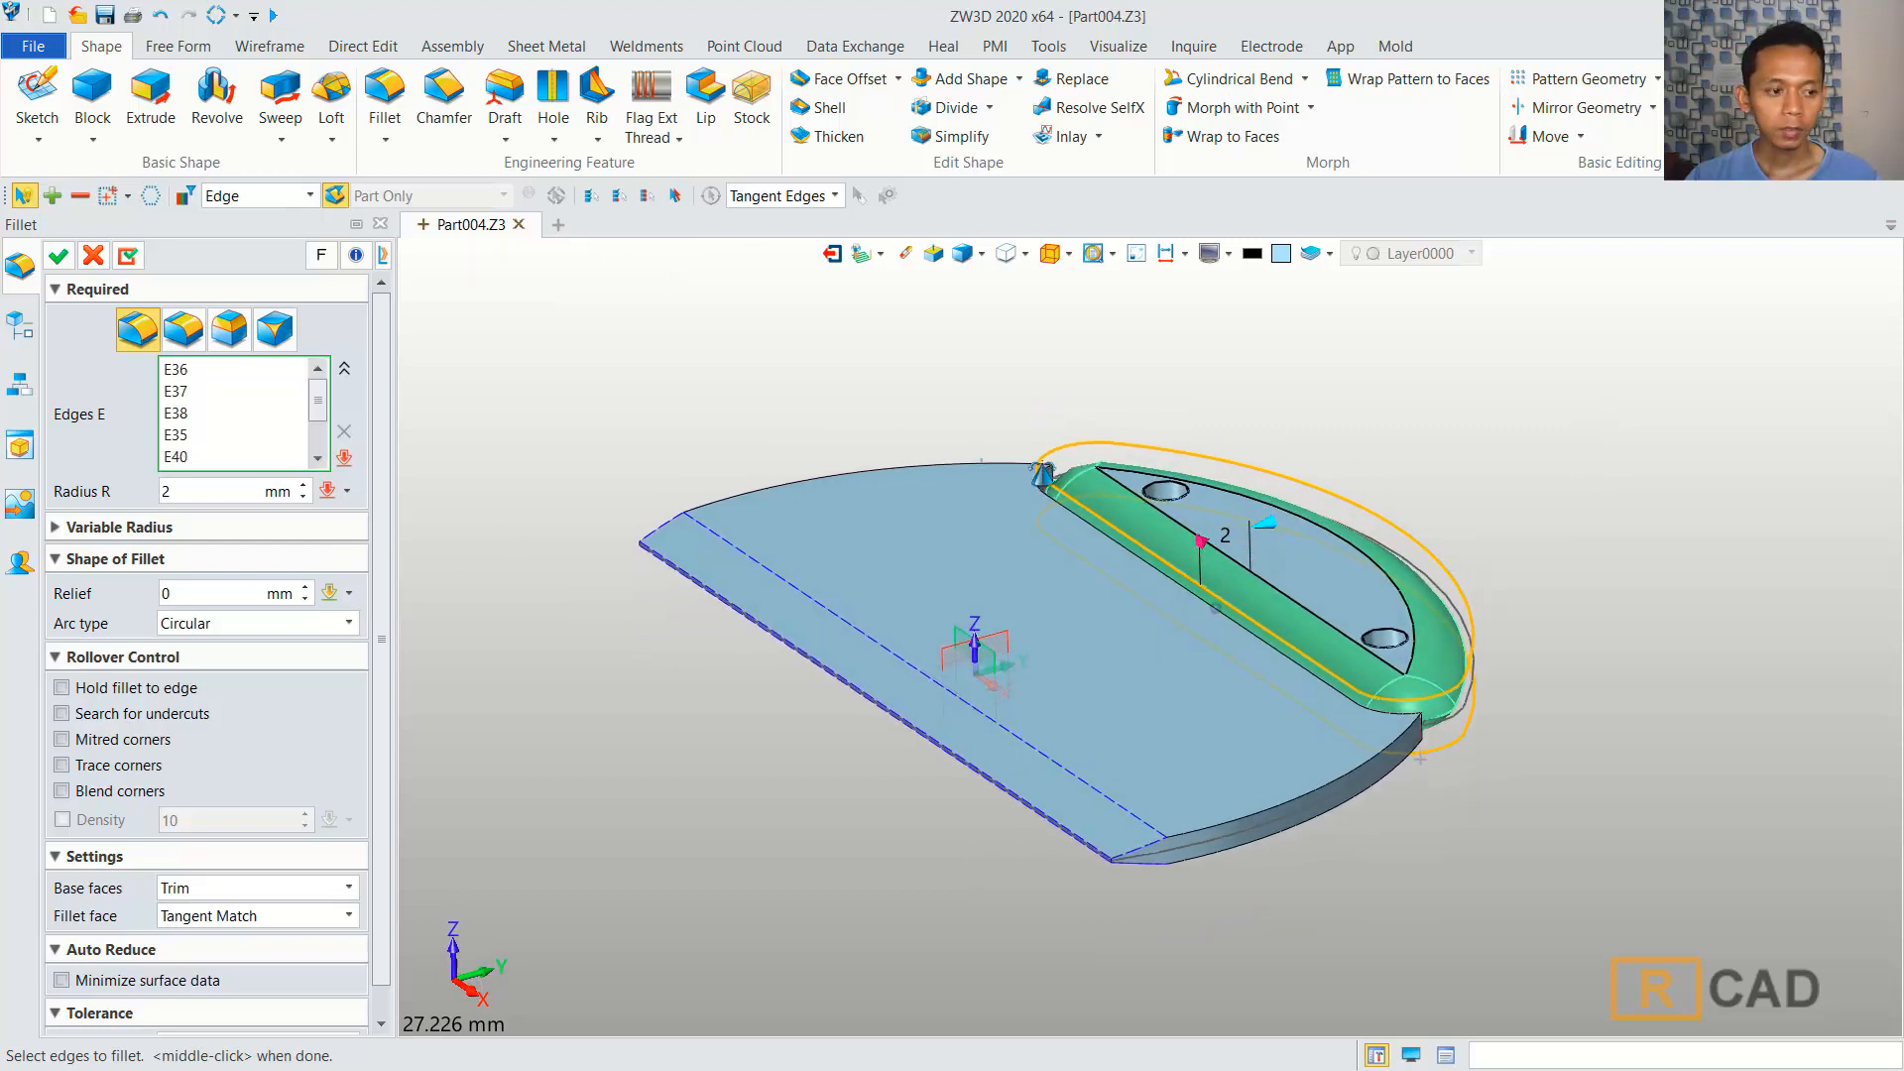
{"action": "left_click", "coordinate": [174, 495]}
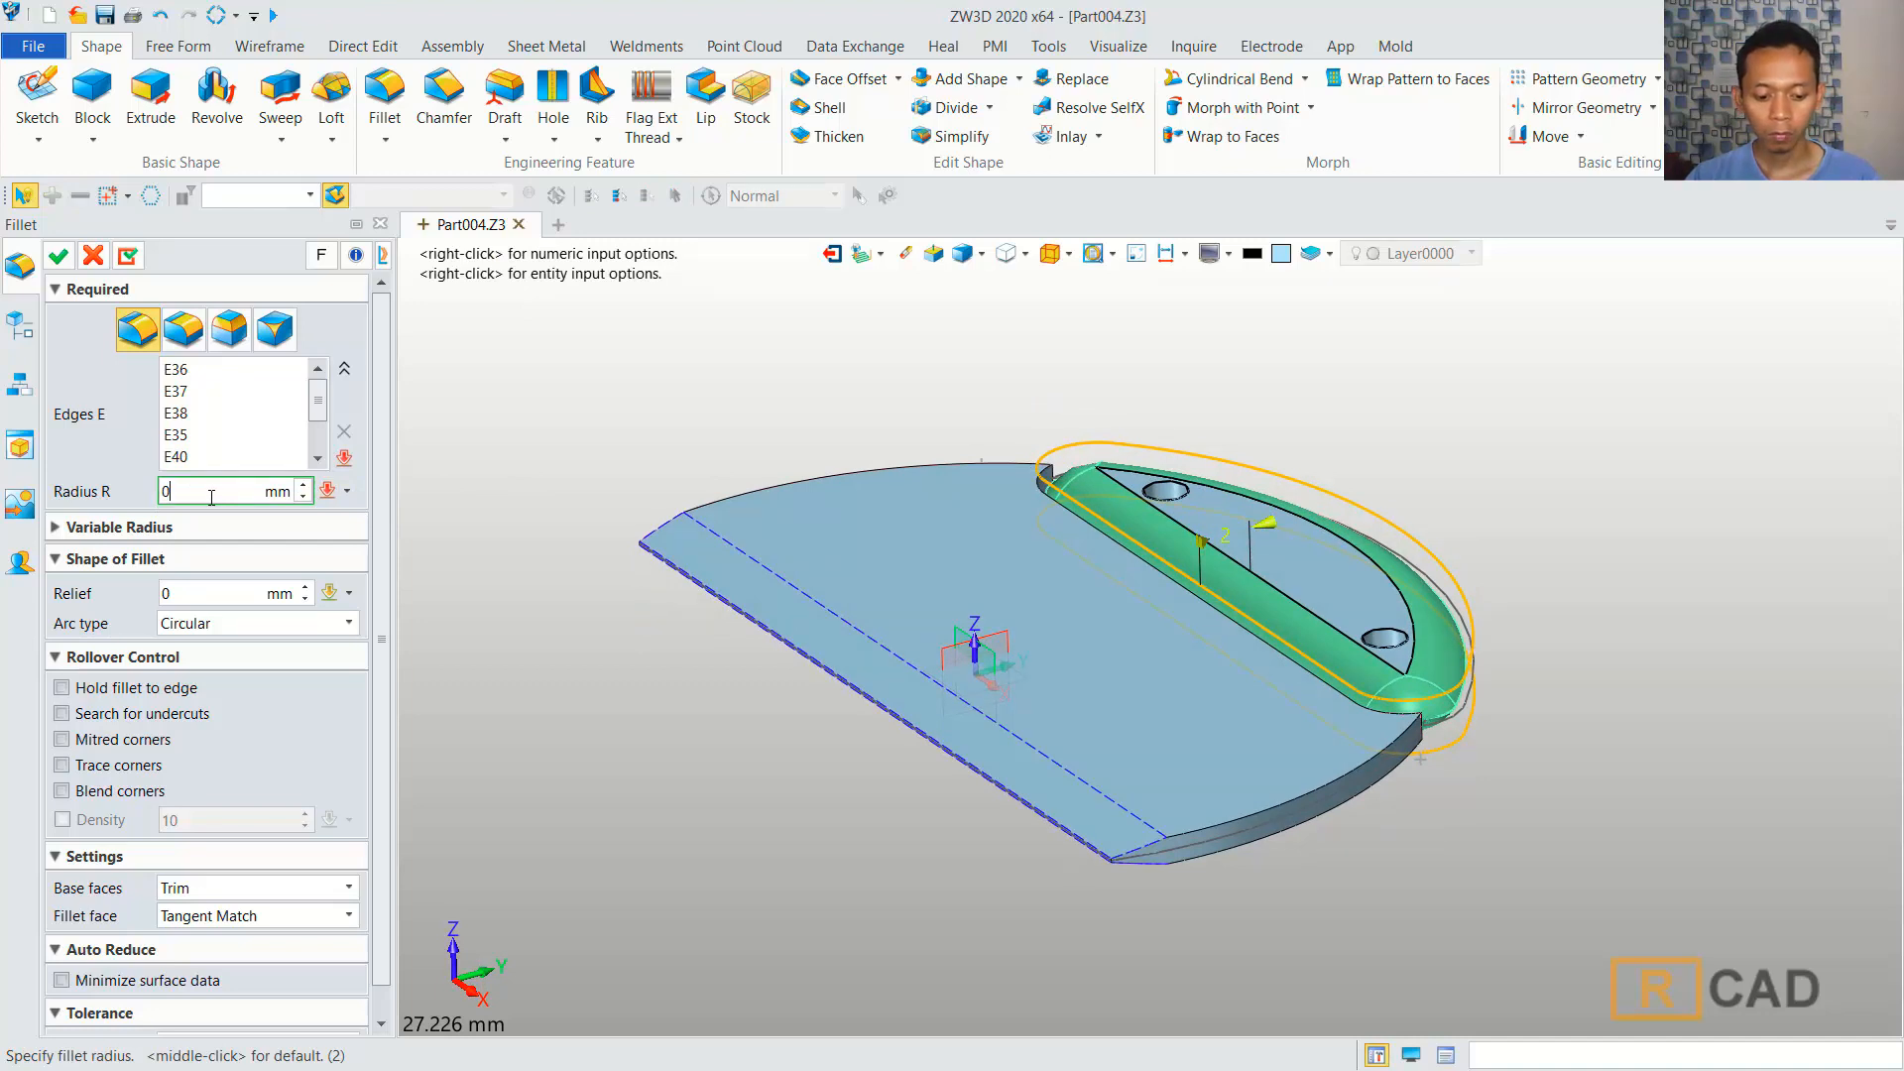
{"action": "type", "text": "0.49"}
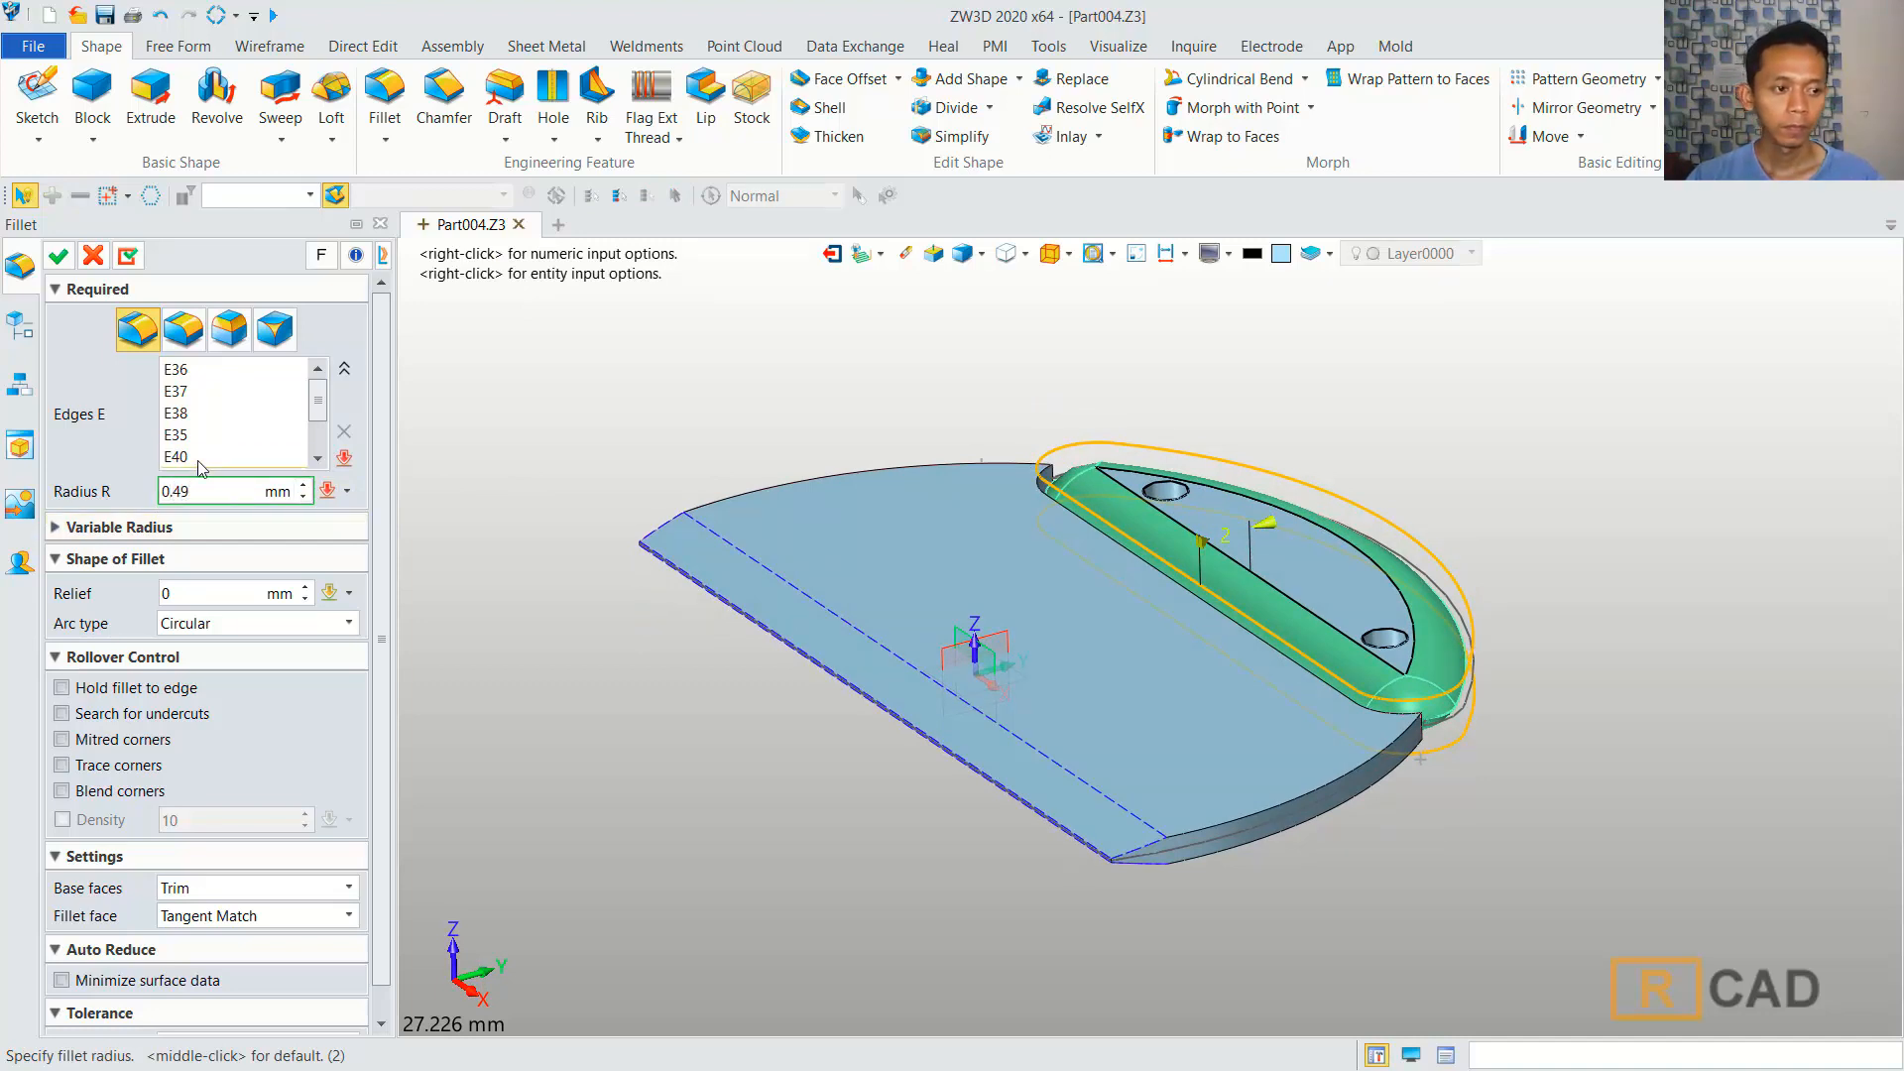
{"action": "left_click", "coordinate": [60, 258]}
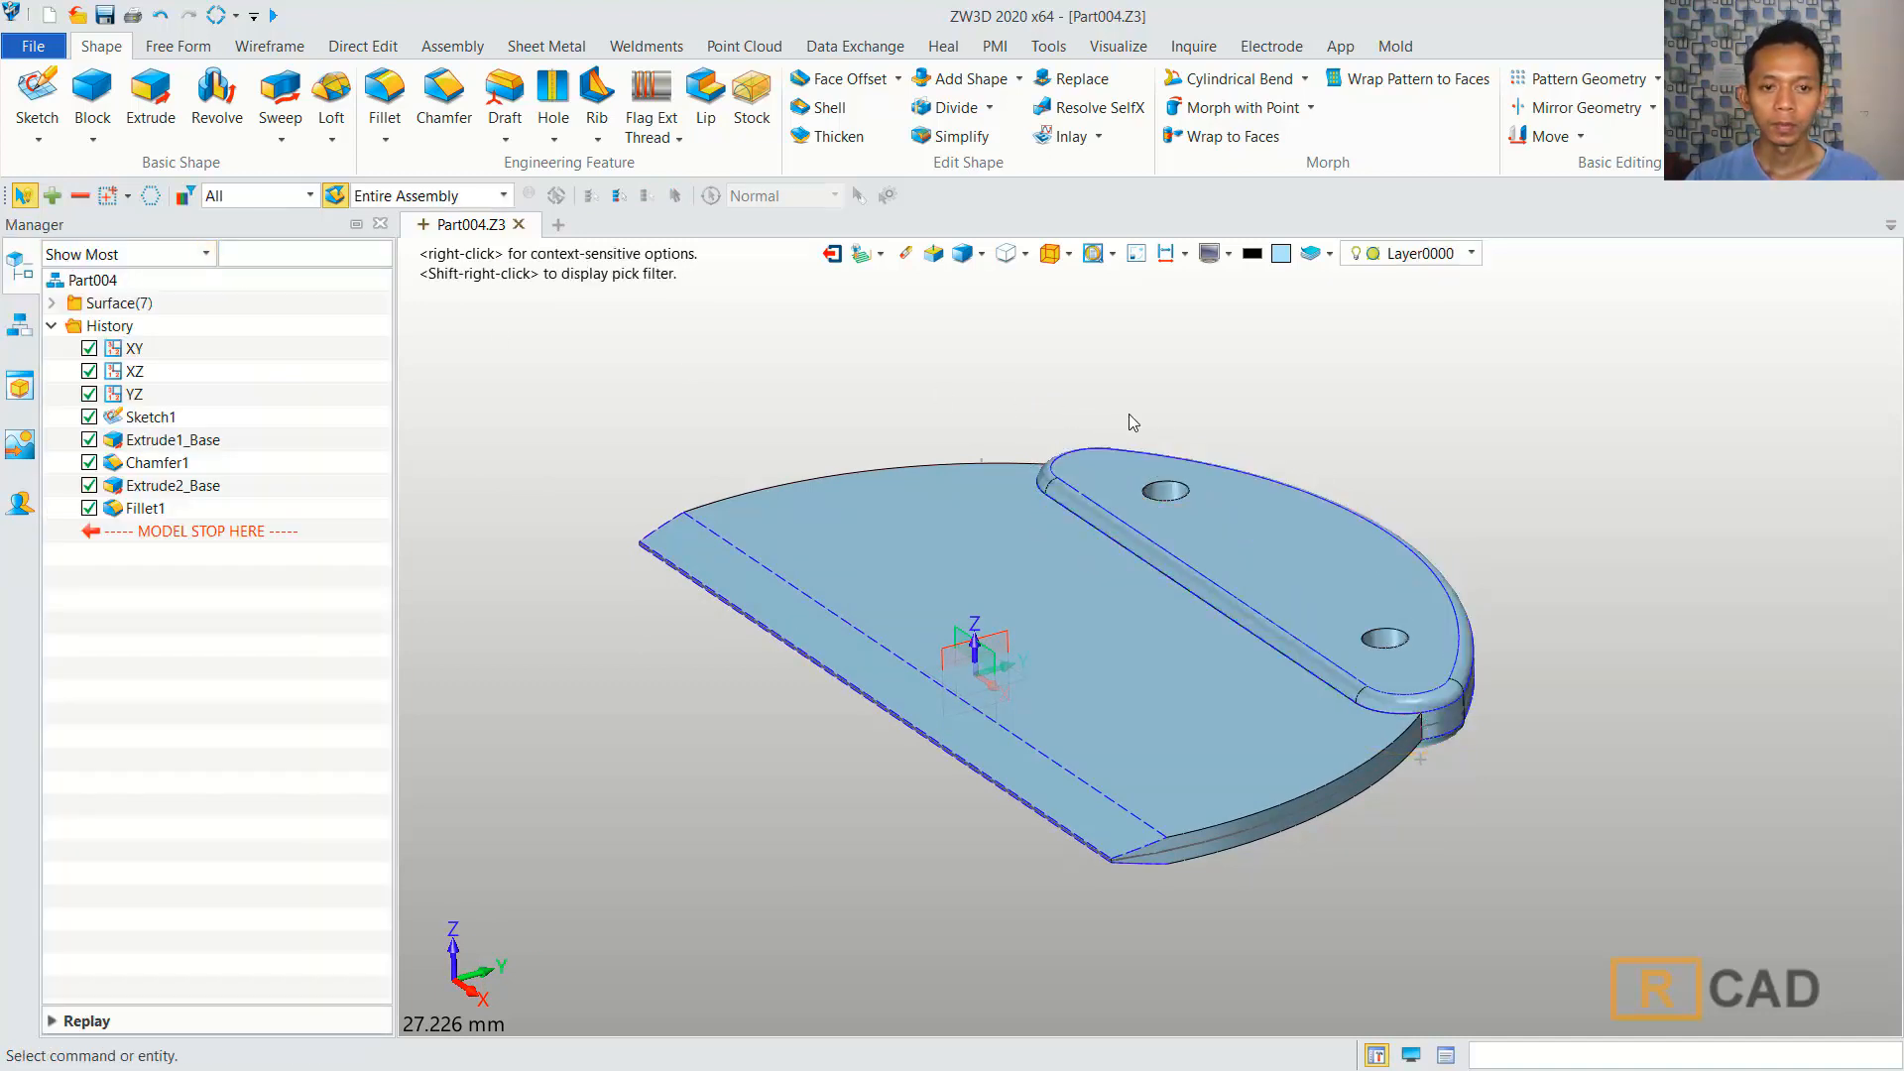
Combine the shapes with Add Shape, using the large plate as the base and adding the handle and chamfer shapes.
{"action": "mouse_move", "coordinate": [982, 357]}
{"action": "middle_mouse_down"}
{"action": "mouse_move", "coordinate": [909, 358]}
{"action": "mouse_move", "coordinate": [906, 374]}
{"action": "mouse_move", "coordinate": [956, 361]}
{"action": "mouse_move", "coordinate": [968, 376]}
{"action": "middle_mouse_up"}
{"action": "left_click", "coordinate": [959, 79]}
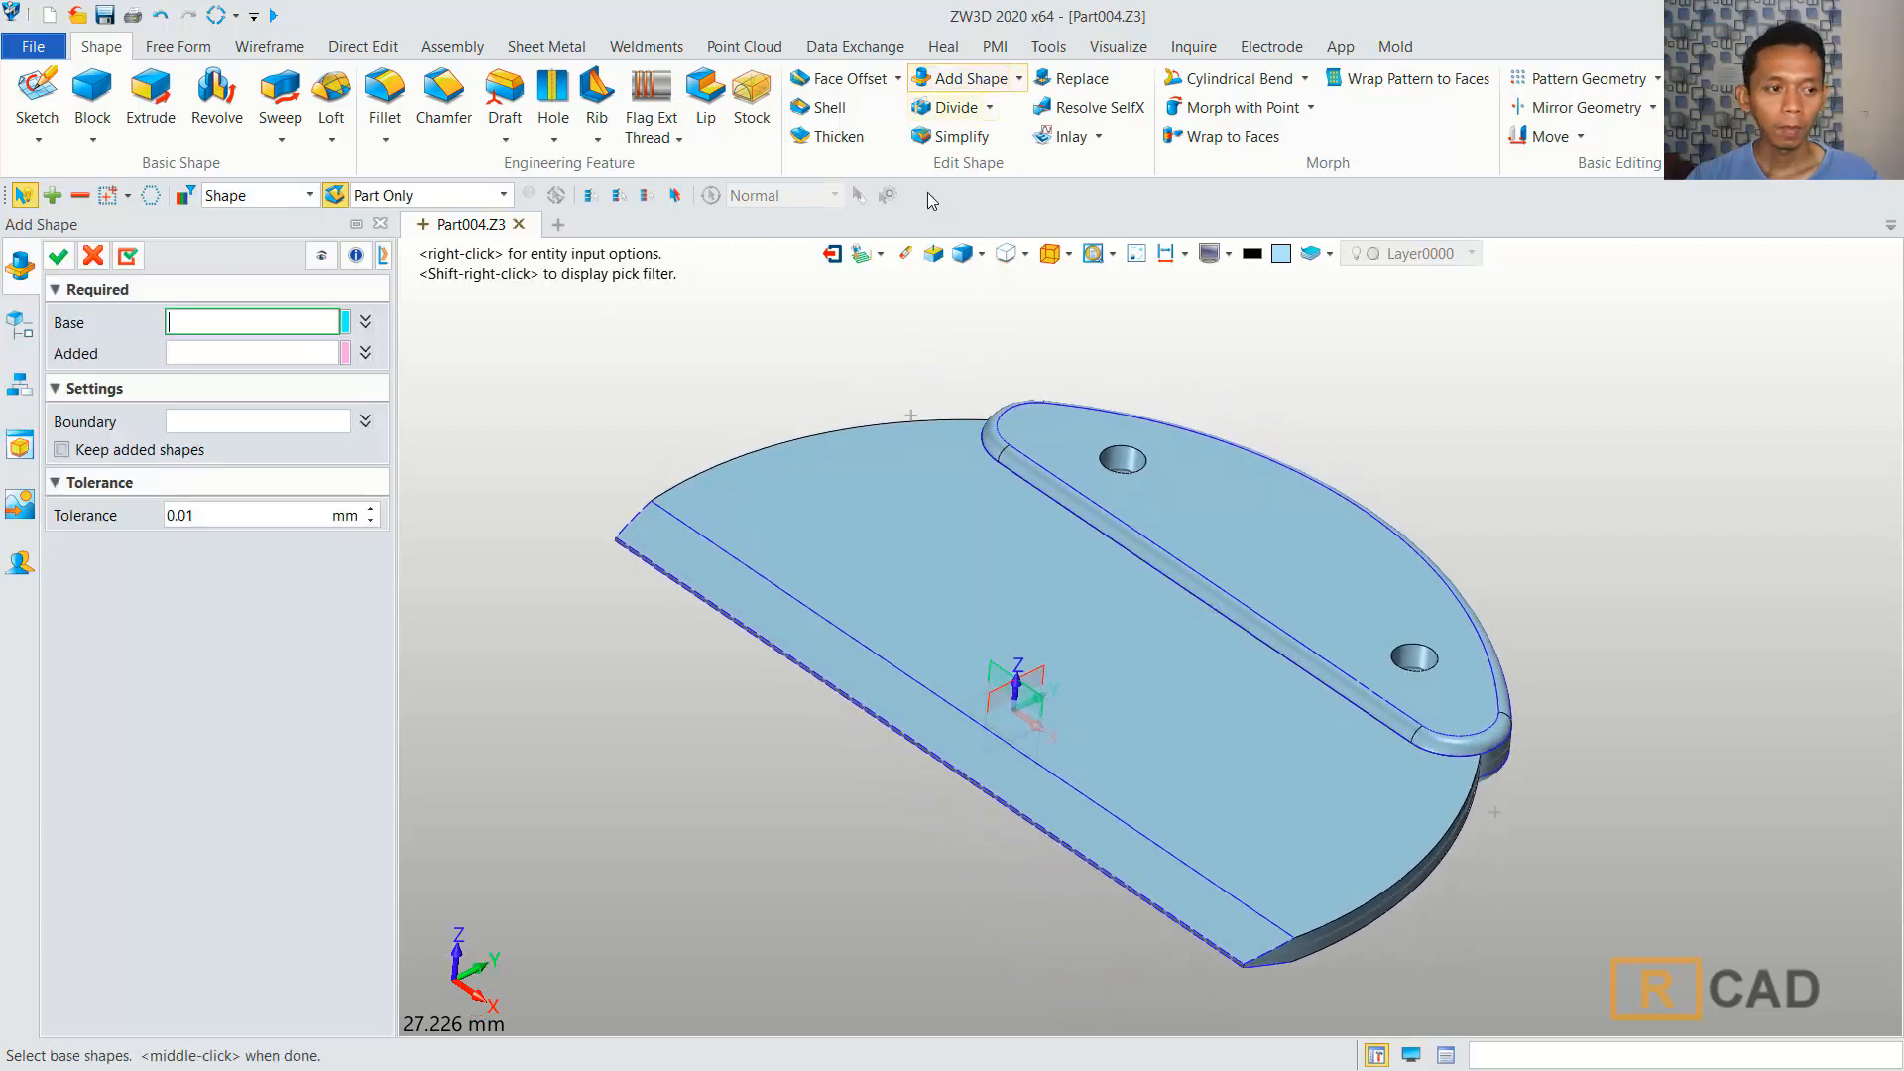
{"action": "left_click", "coordinate": [908, 545]}
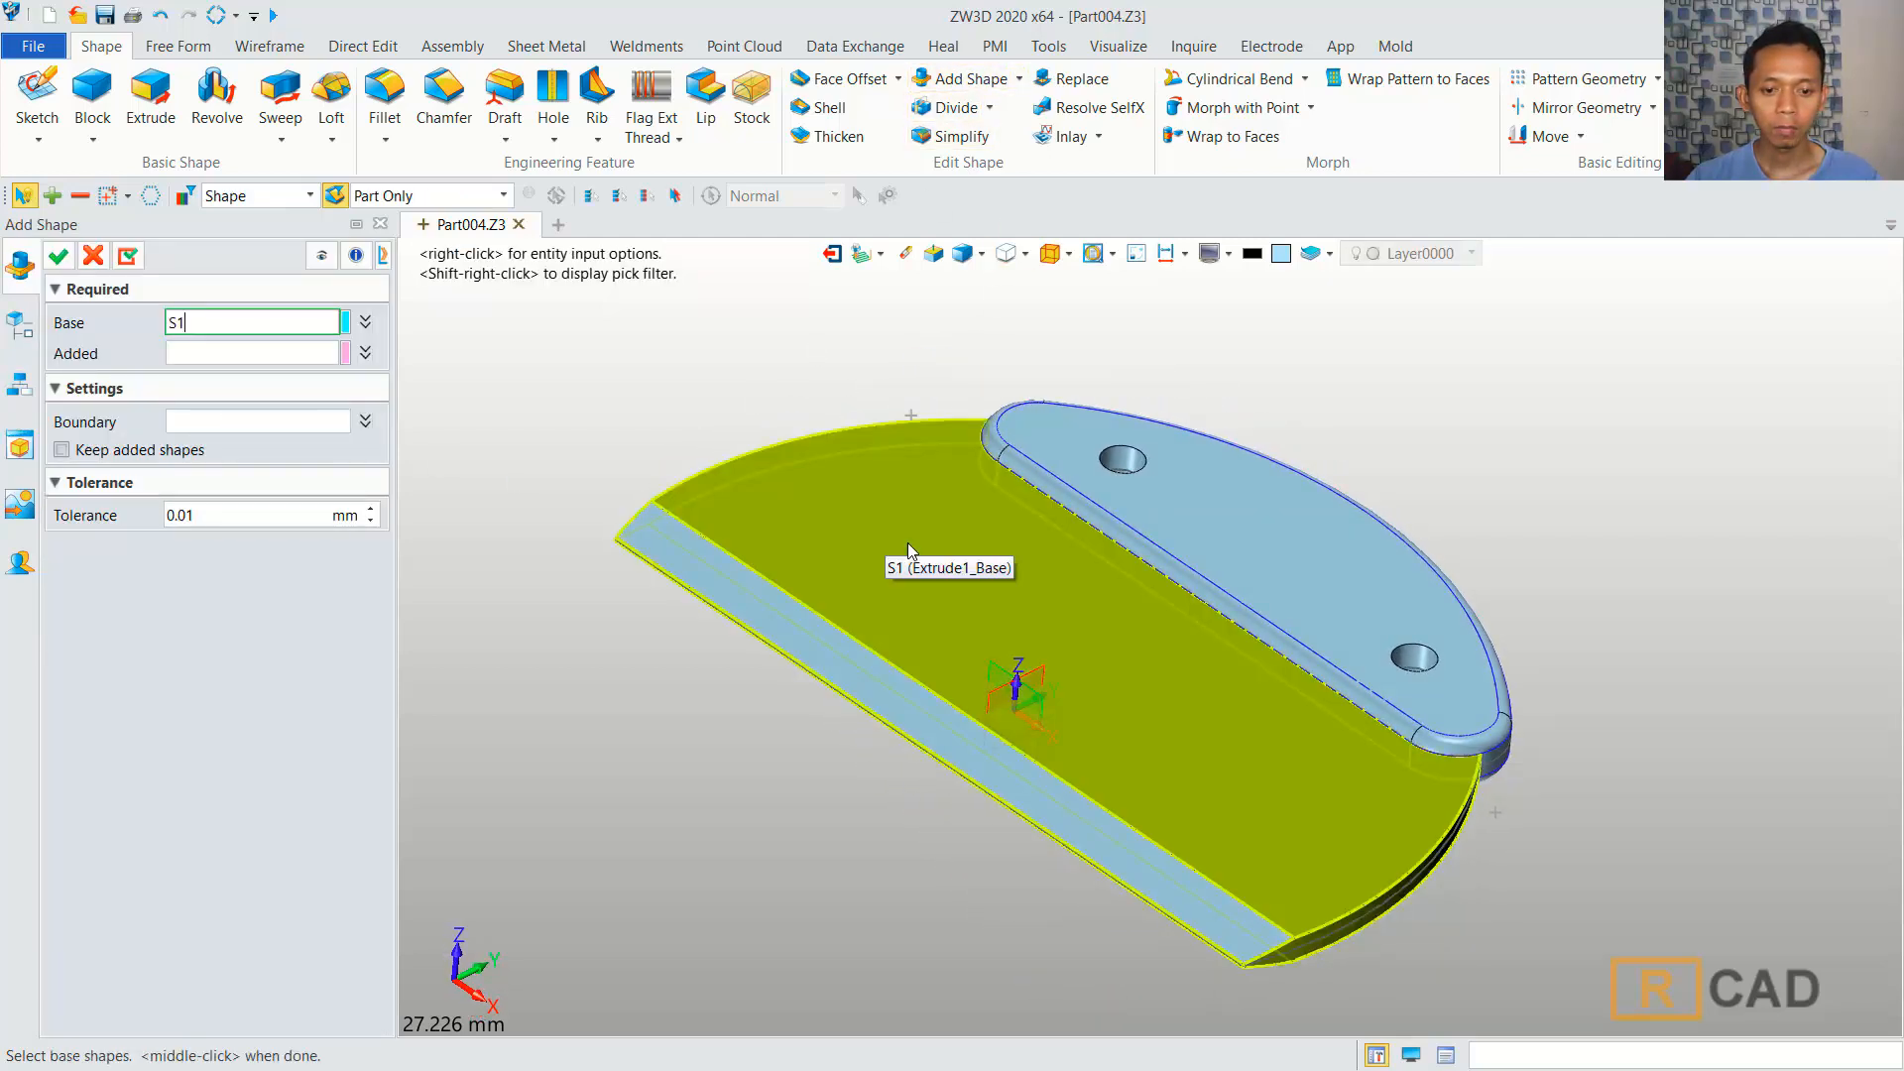
{"action": "left_click", "coordinate": [908, 546]}
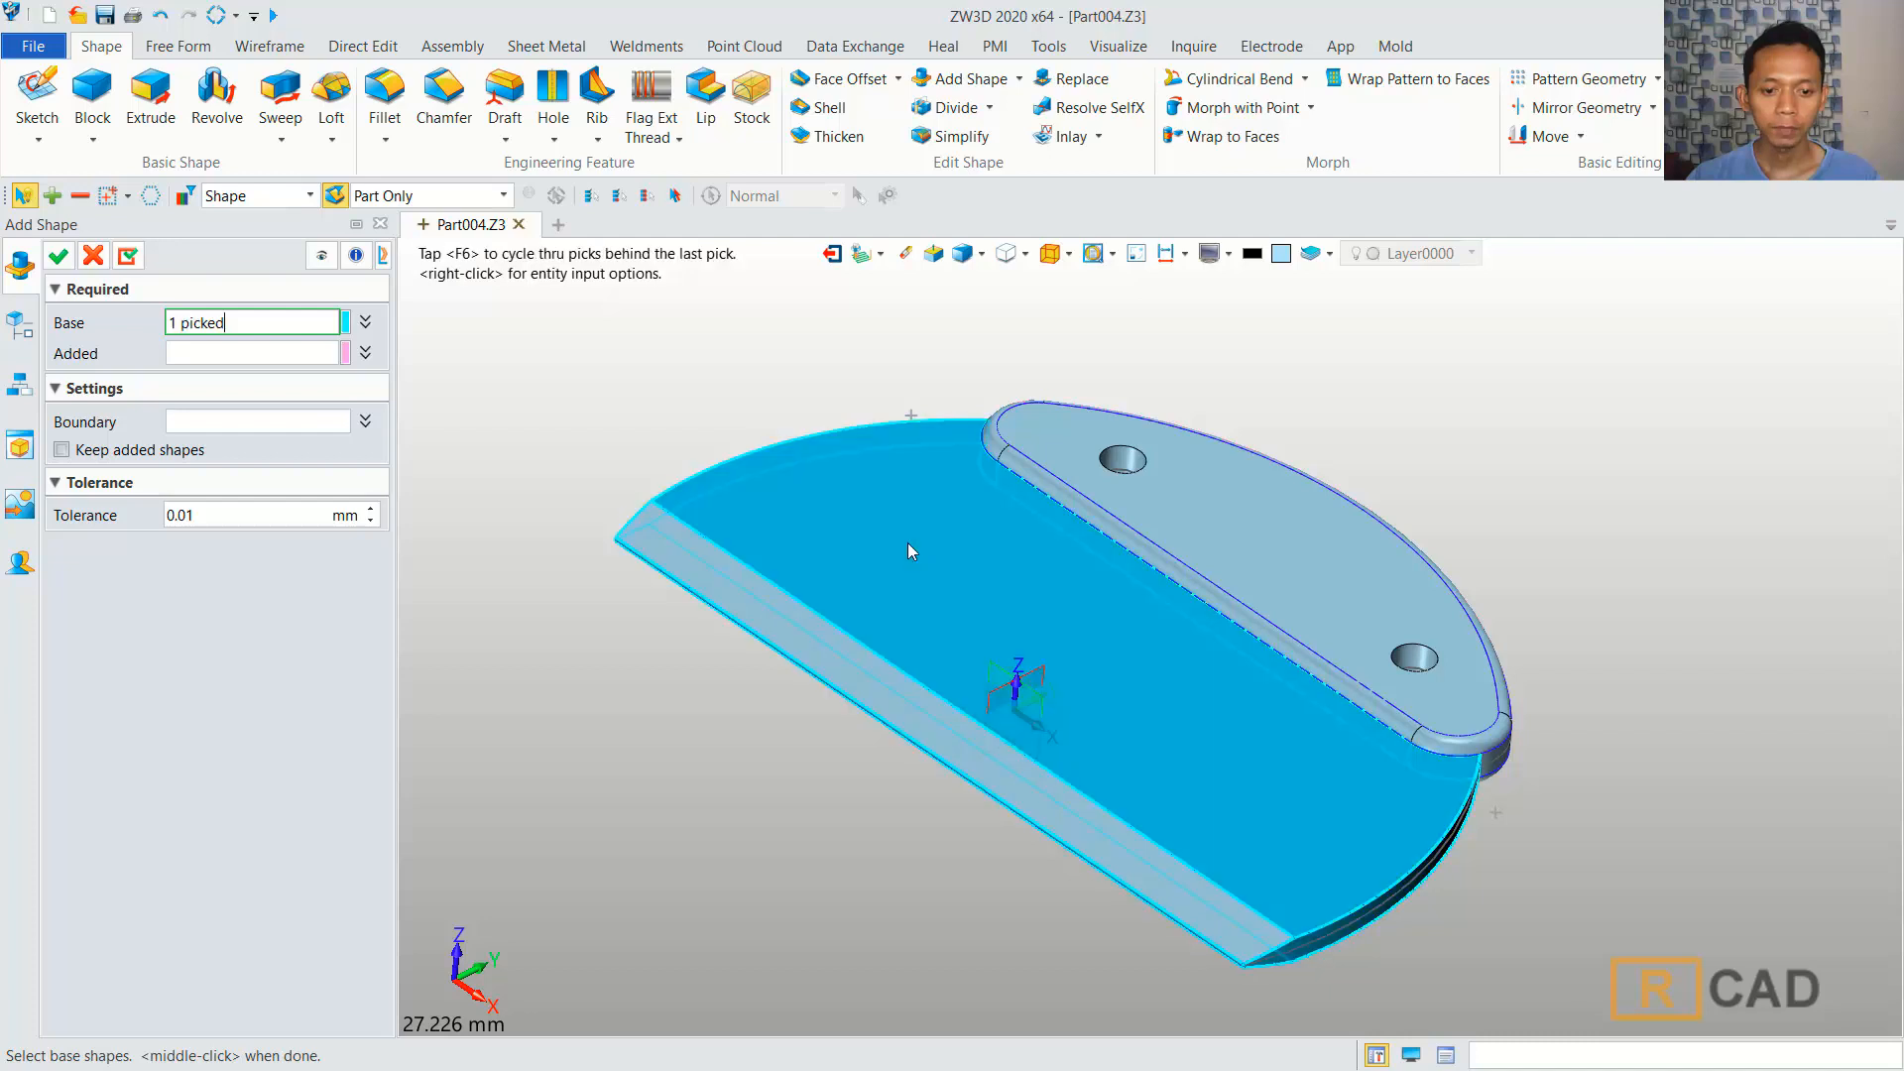
{"action": "left_click", "coordinate": [218, 354]}
{"action": "left_click_drag", "start_coordinate": [1645, 362], "coordinate": [529, 990]}
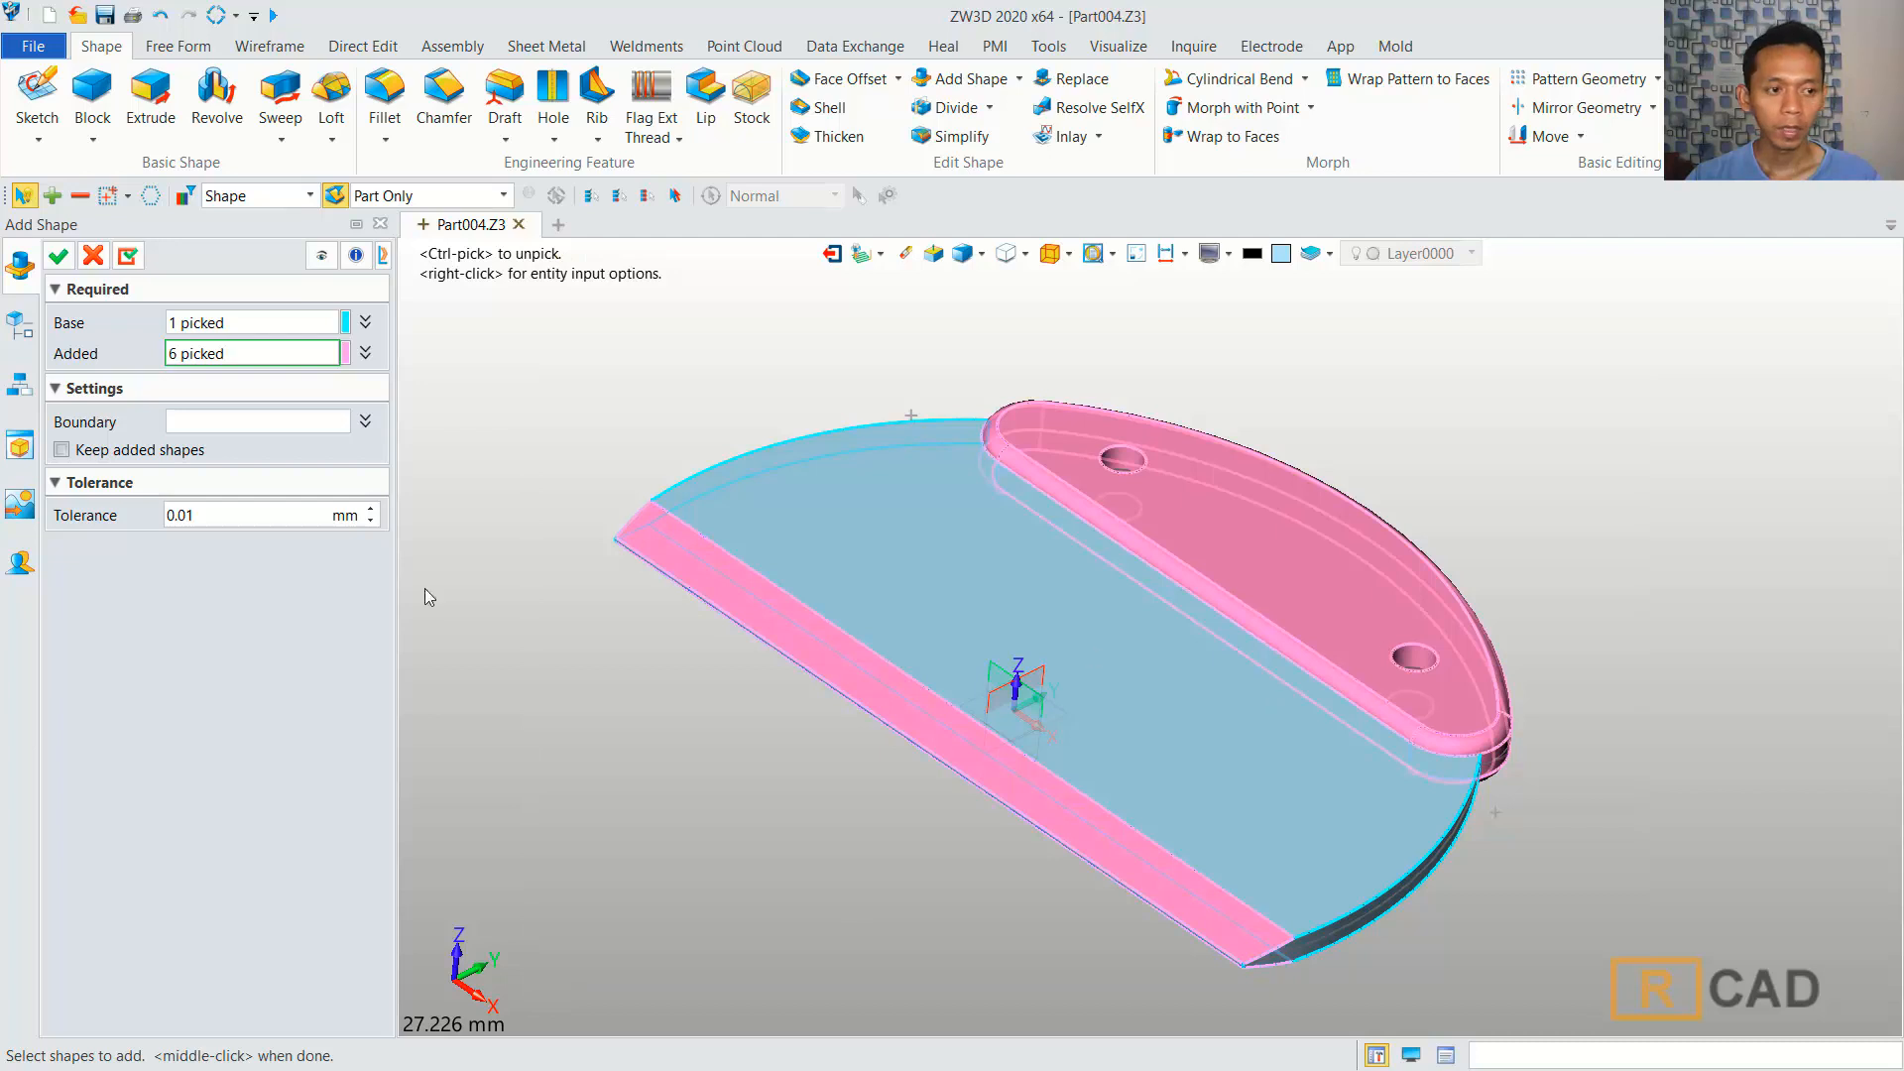
{"action": "left_click", "coordinate": [58, 258]}
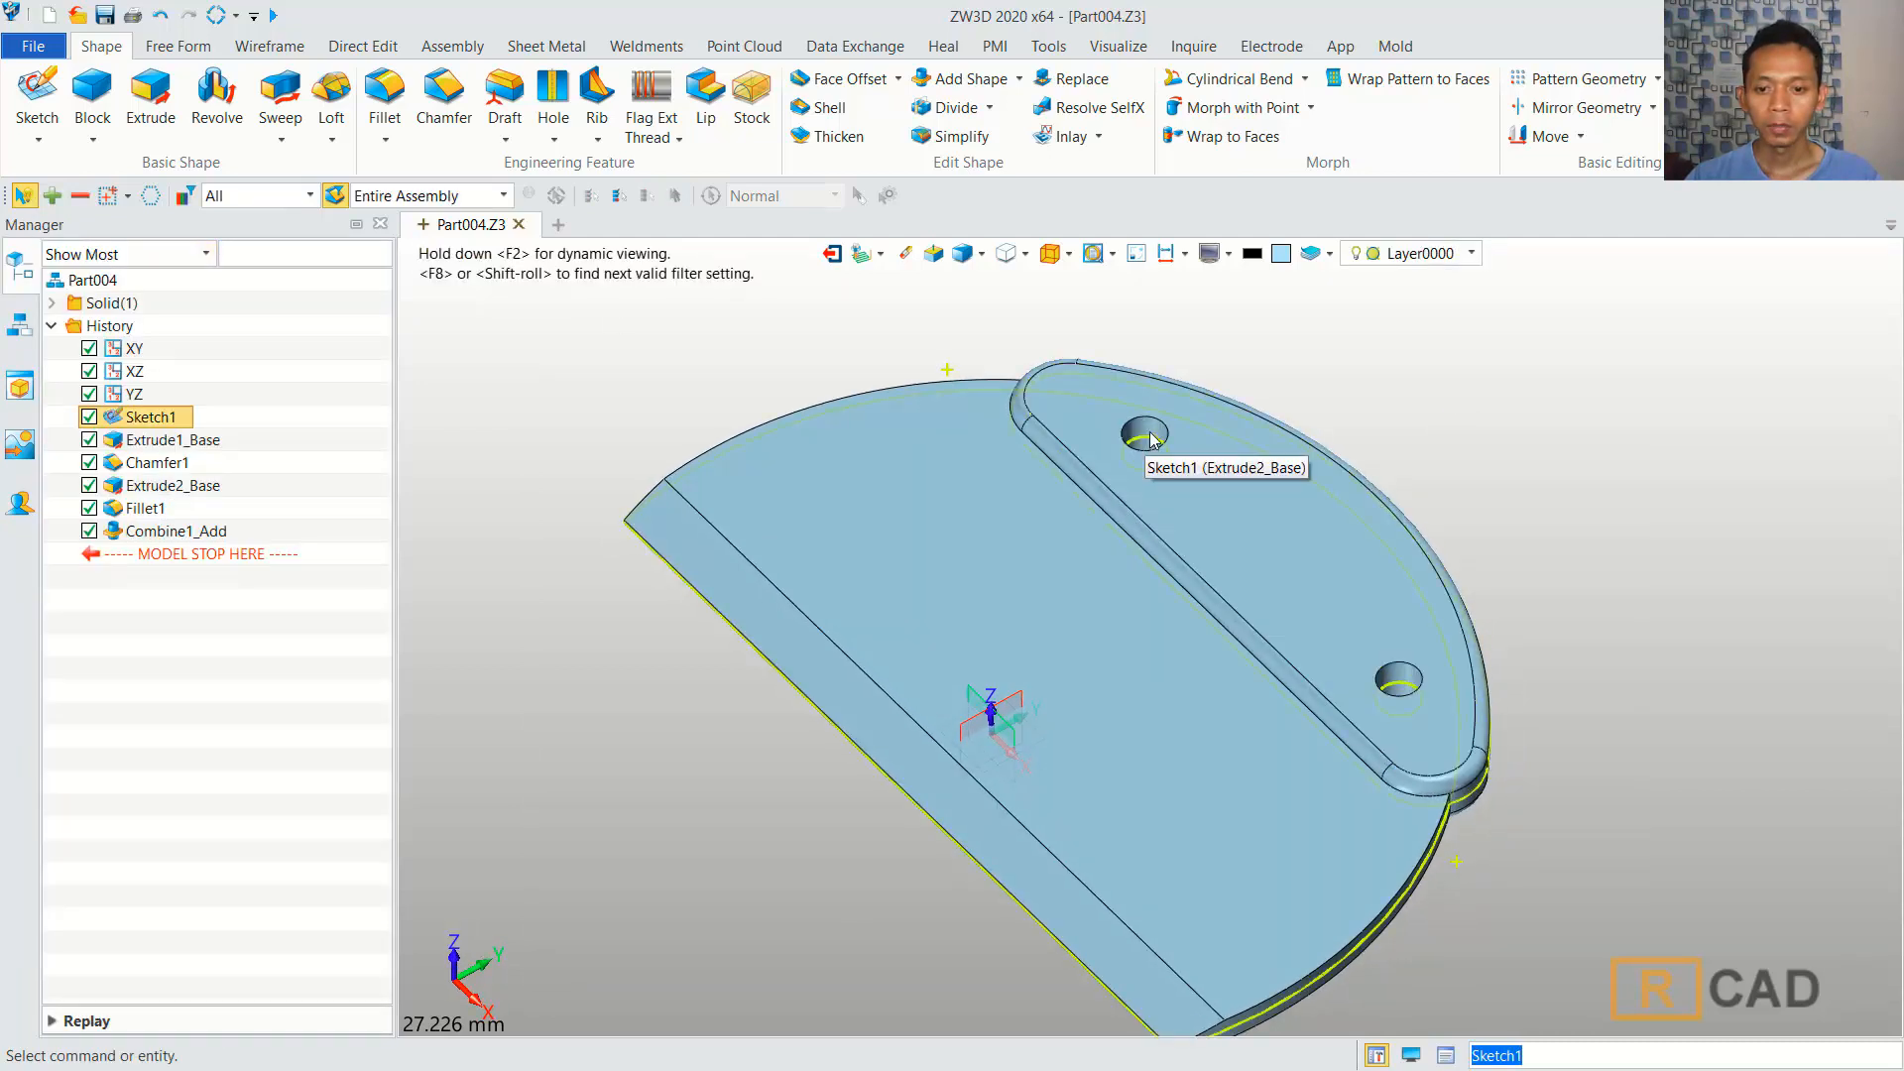
Choose the ISO pan head screw Screw_Pan_Head_ISO_7054 from the ZW3D Library and start inserting it as a component.
{"action": "left_click", "coordinate": [1340, 46]}
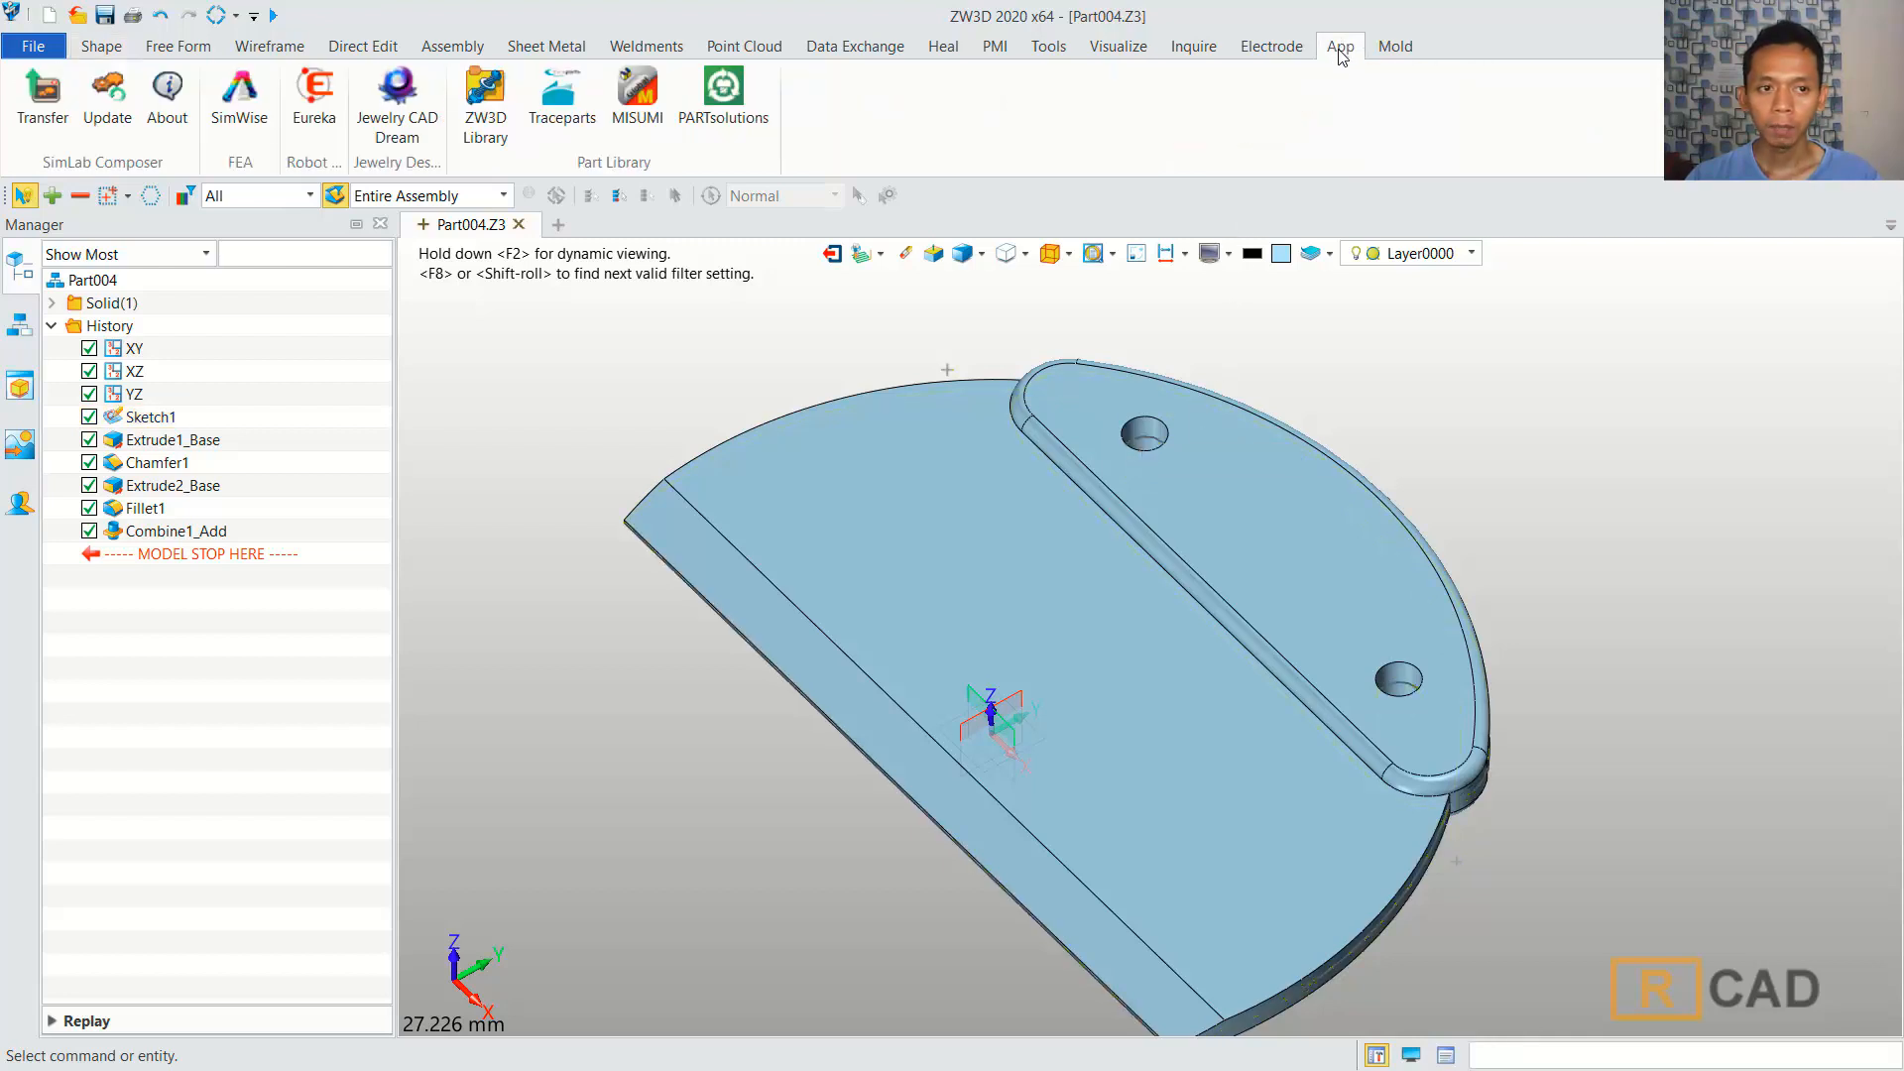
{"action": "left_click", "coordinate": [486, 104]}
{"action": "left_click_drag", "start_coordinate": [932, 195], "coordinate": [540, 180]}
{"action": "left_click", "coordinate": [437, 290]}
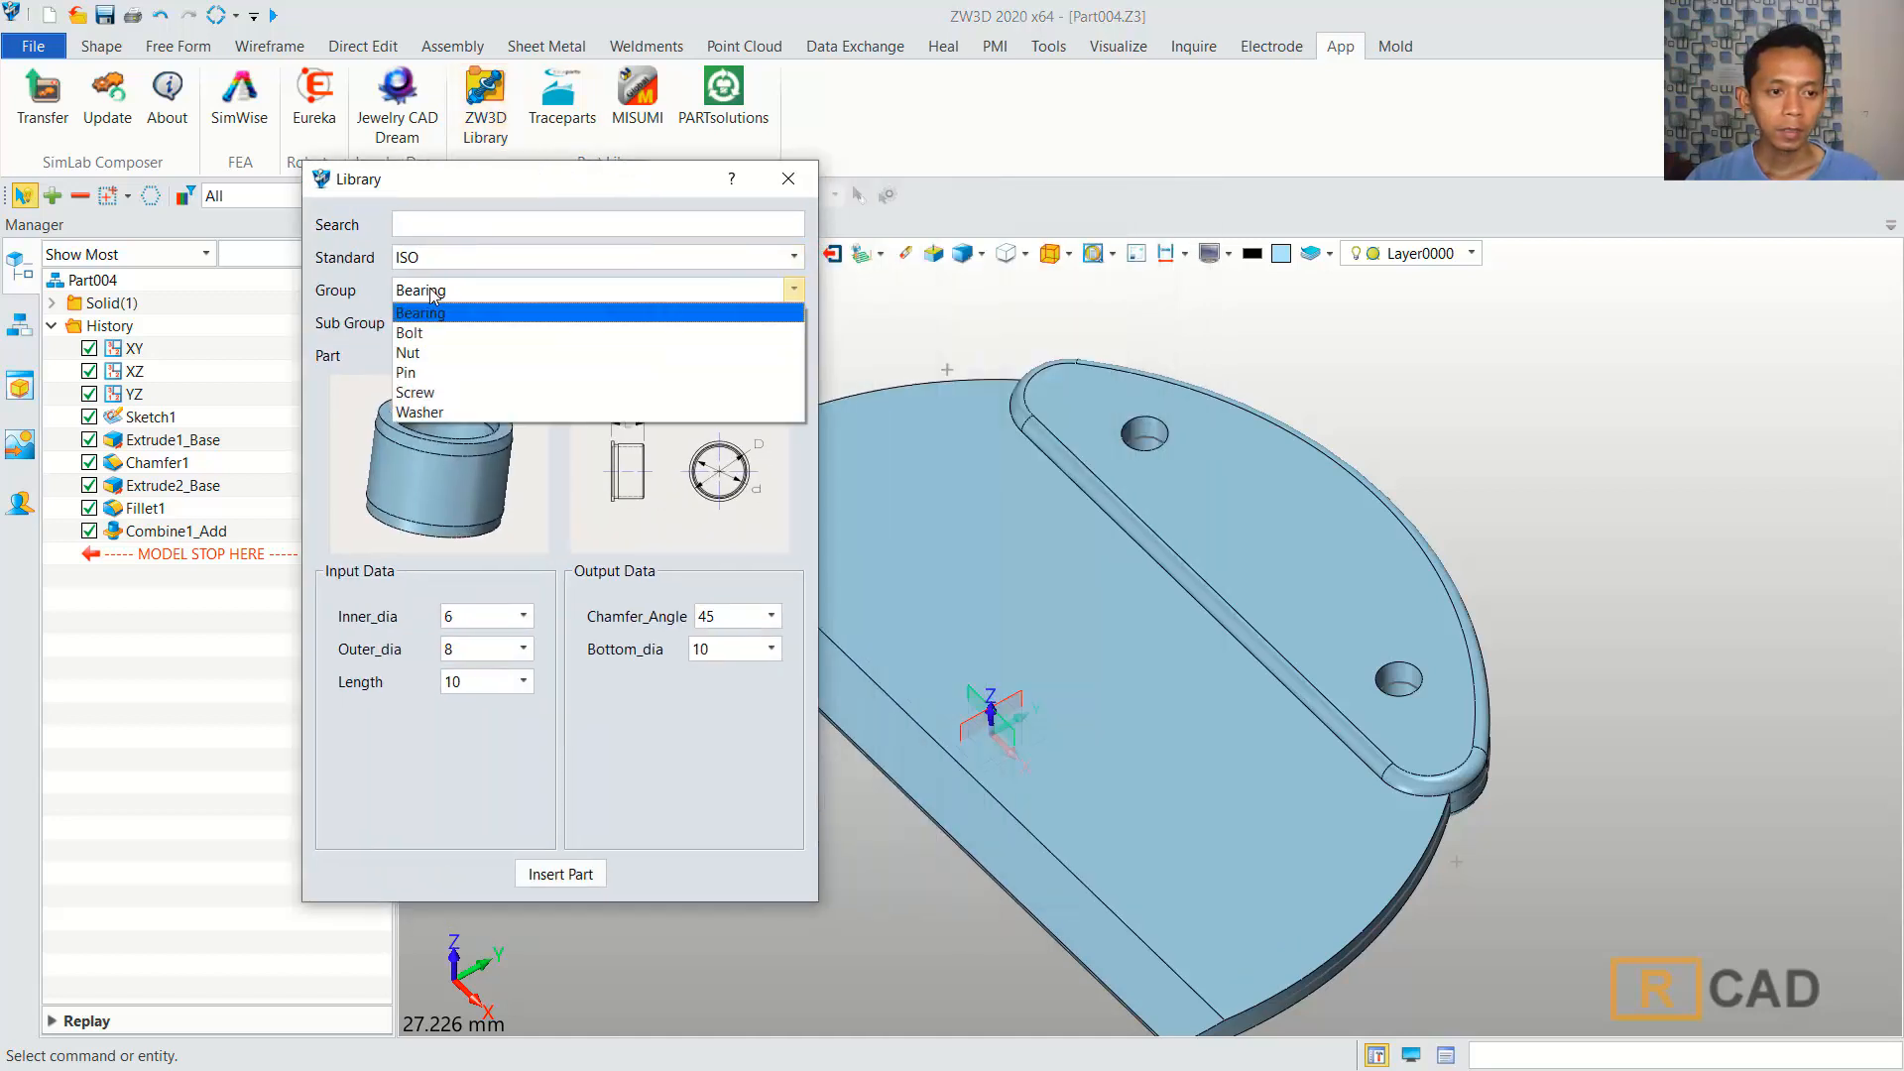
{"action": "left_click", "coordinate": [445, 392]}
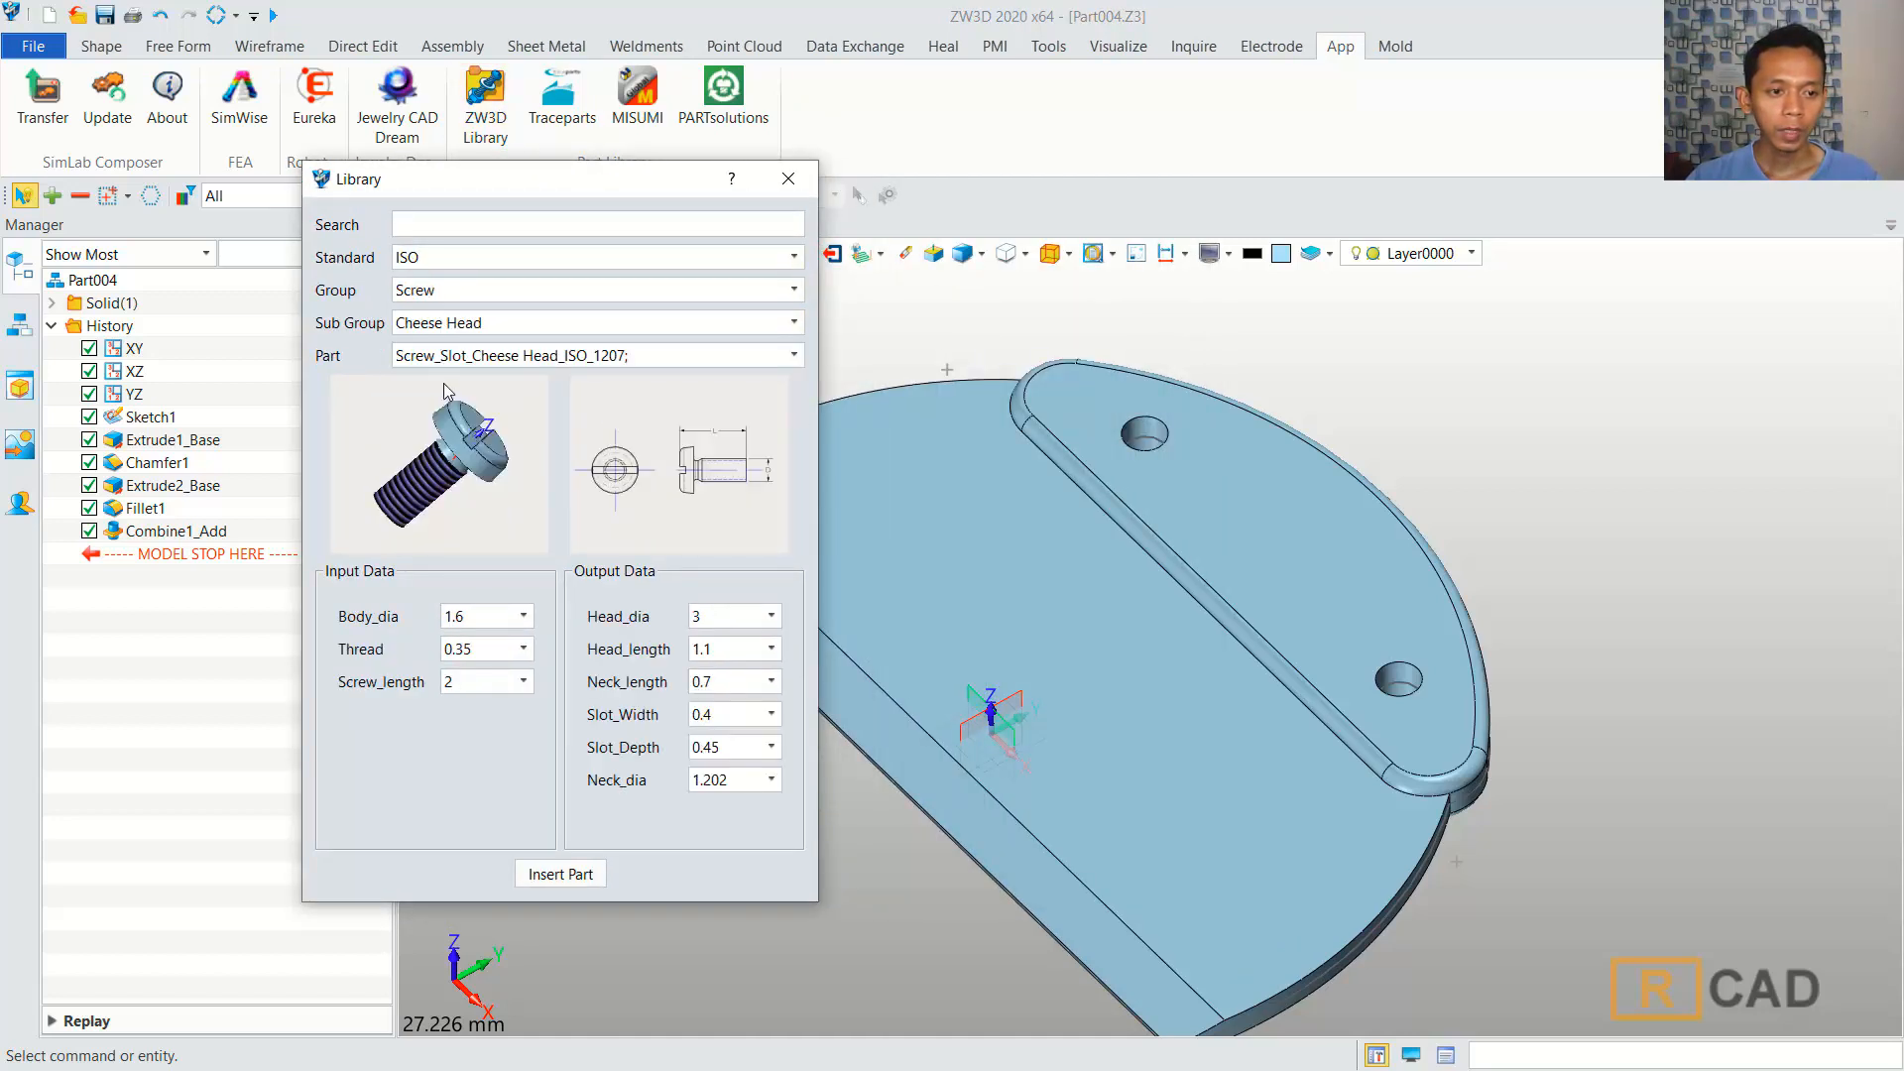
{"action": "left_click", "coordinate": [470, 327]}
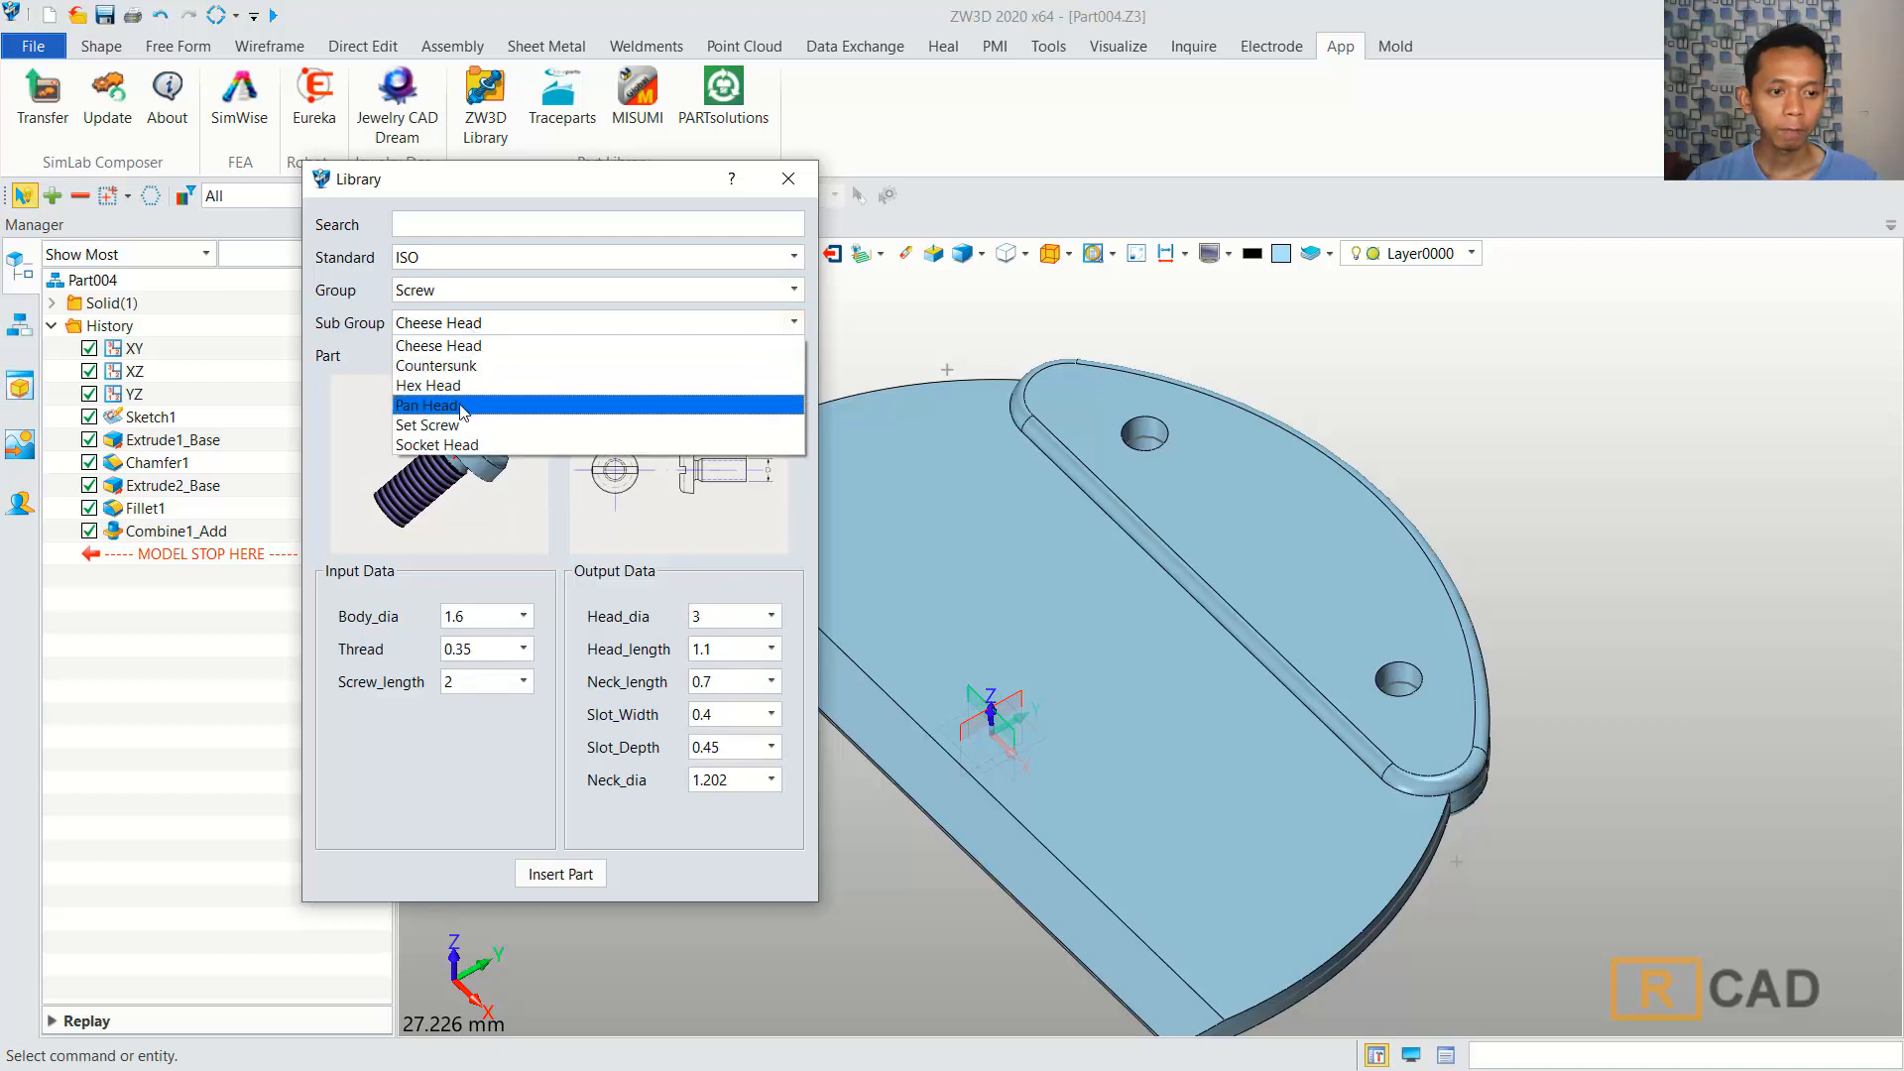
{"action": "left_click", "coordinate": [432, 407]}
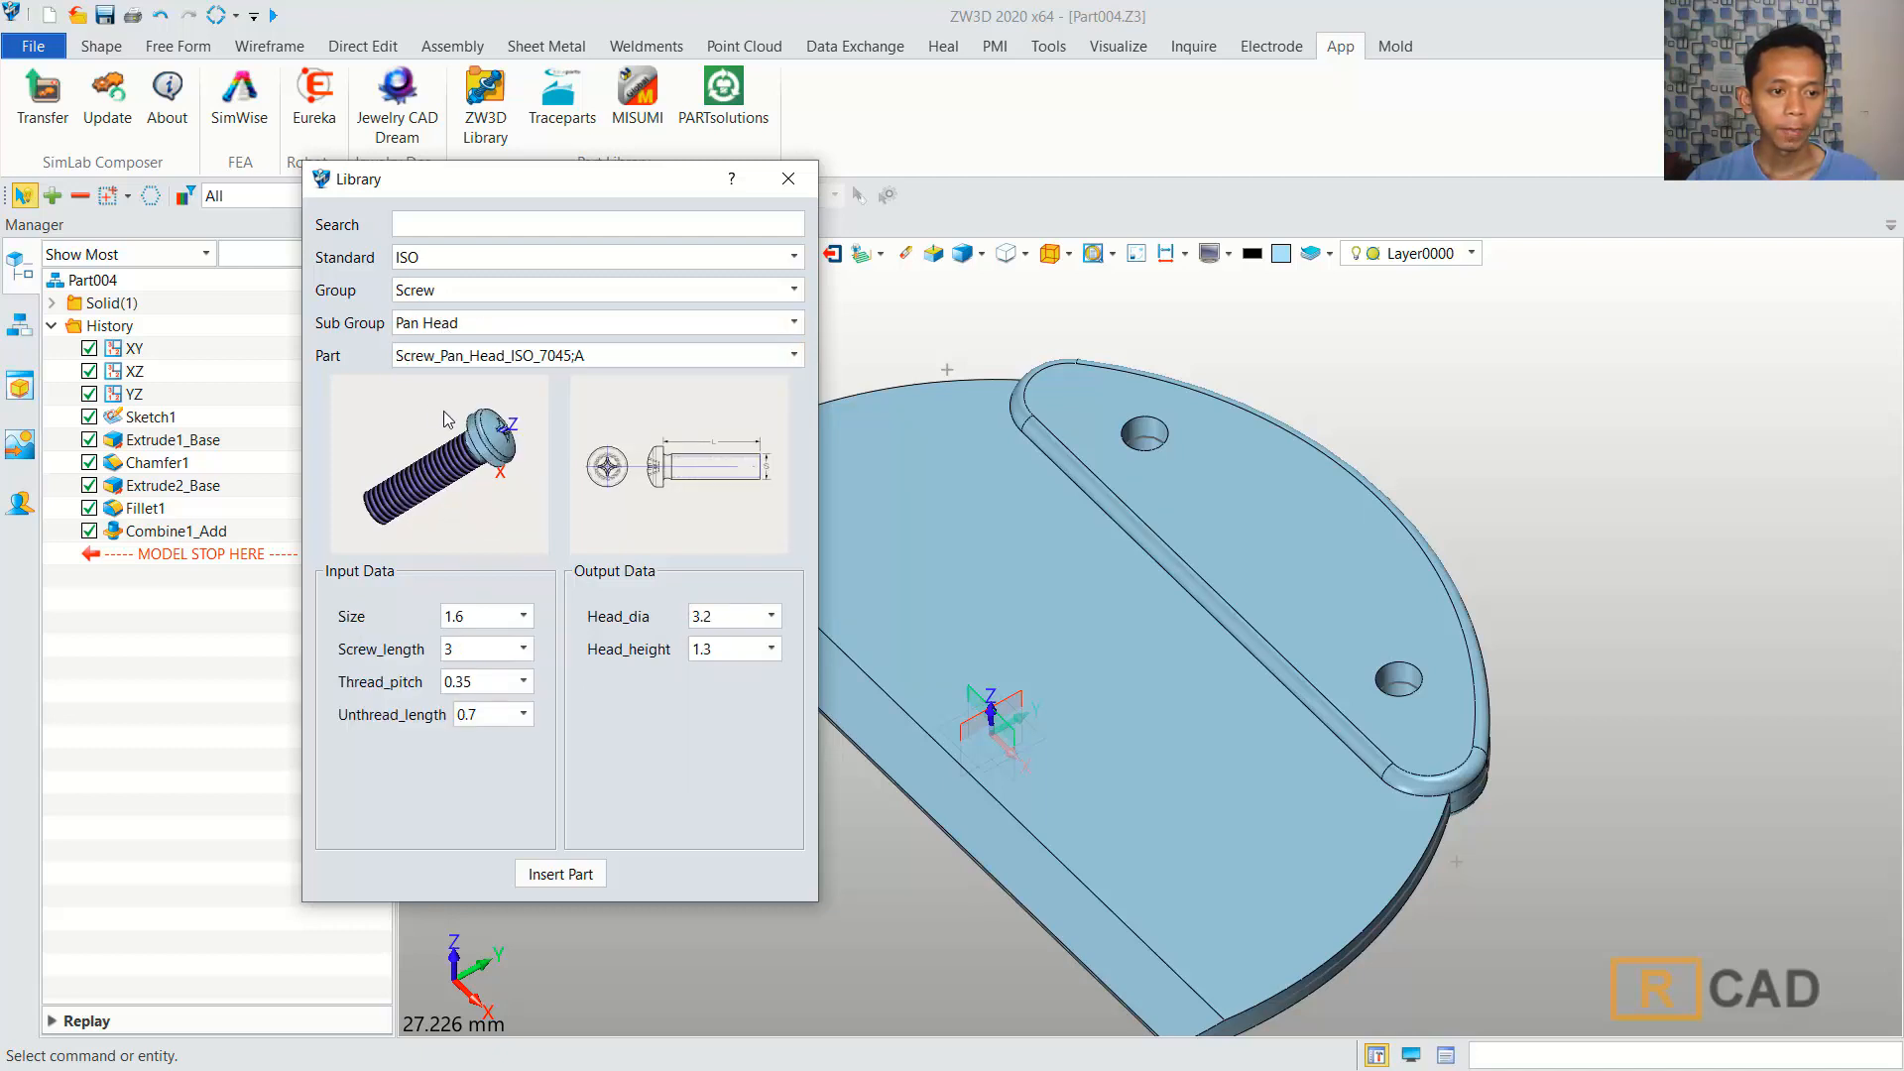
{"action": "left_click", "coordinate": [463, 359]}
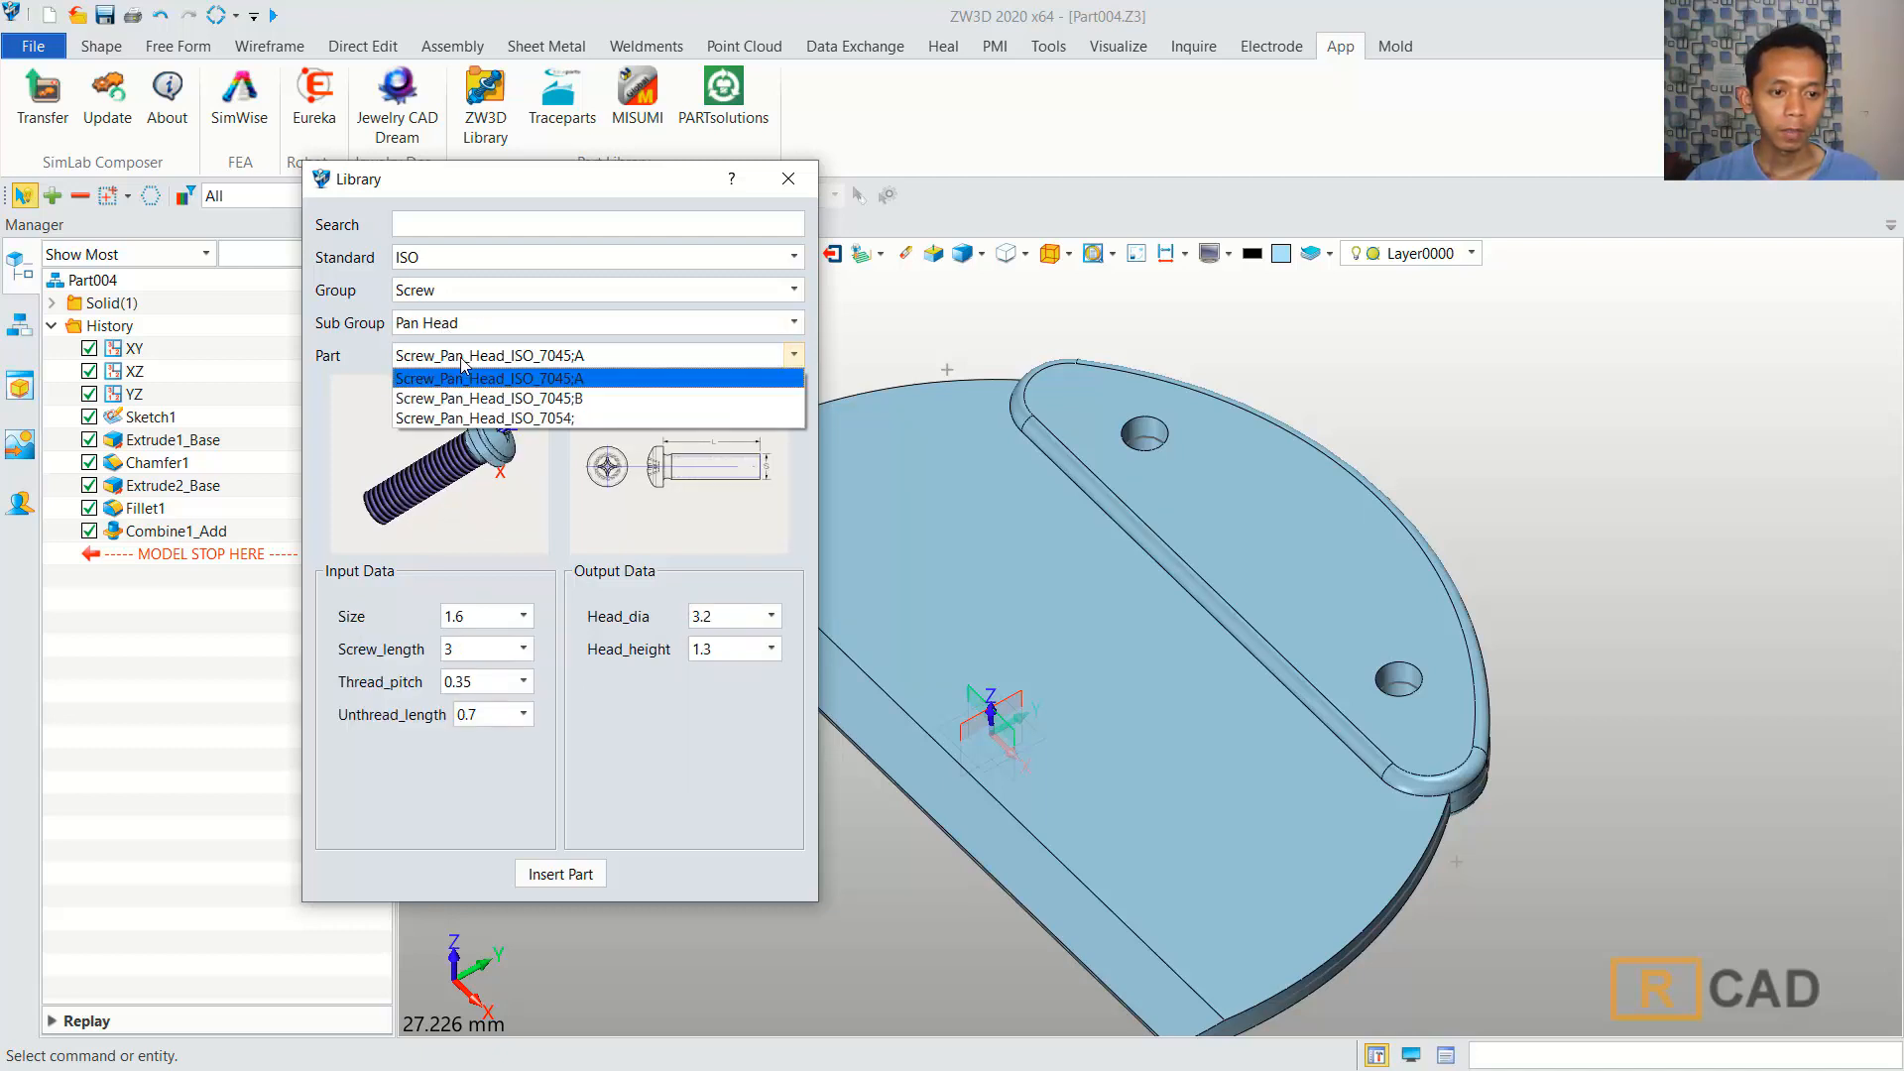
{"action": "left_click", "coordinate": [484, 417]}
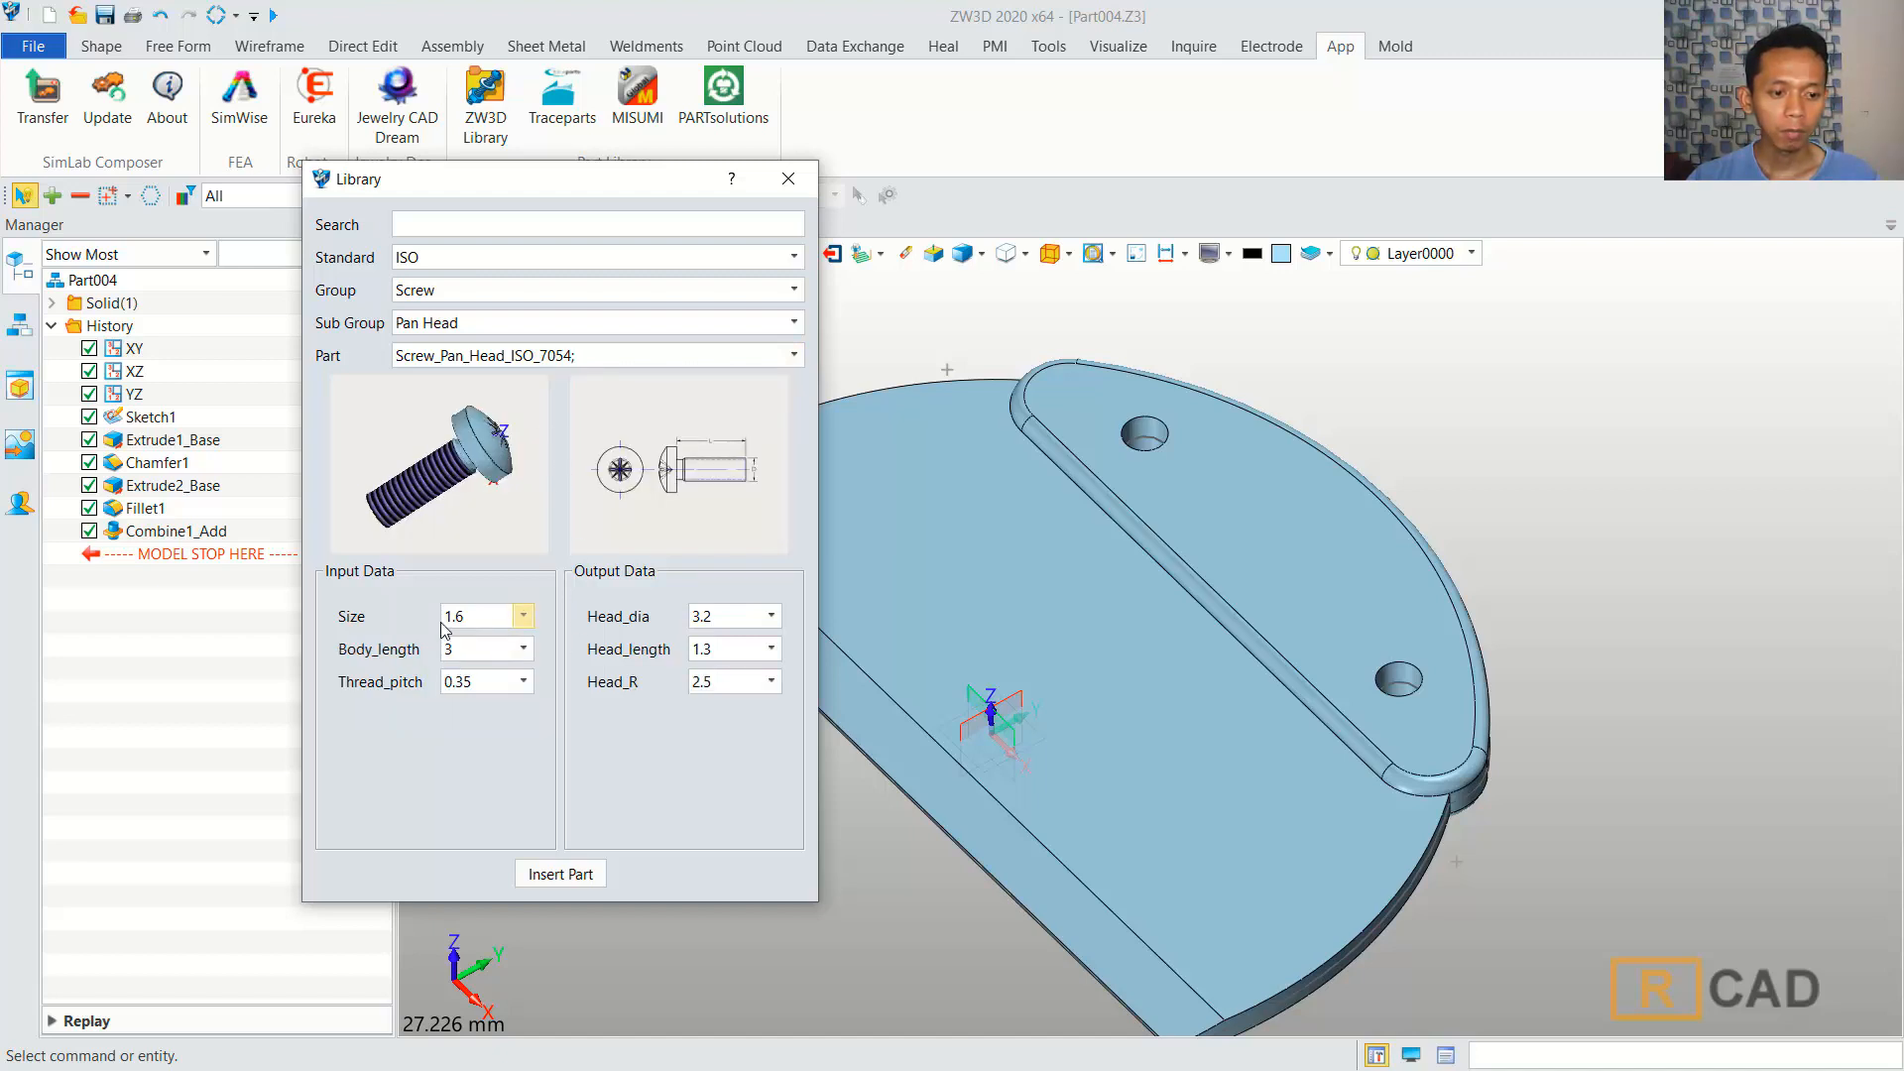
{"action": "left_click", "coordinate": [566, 874]}
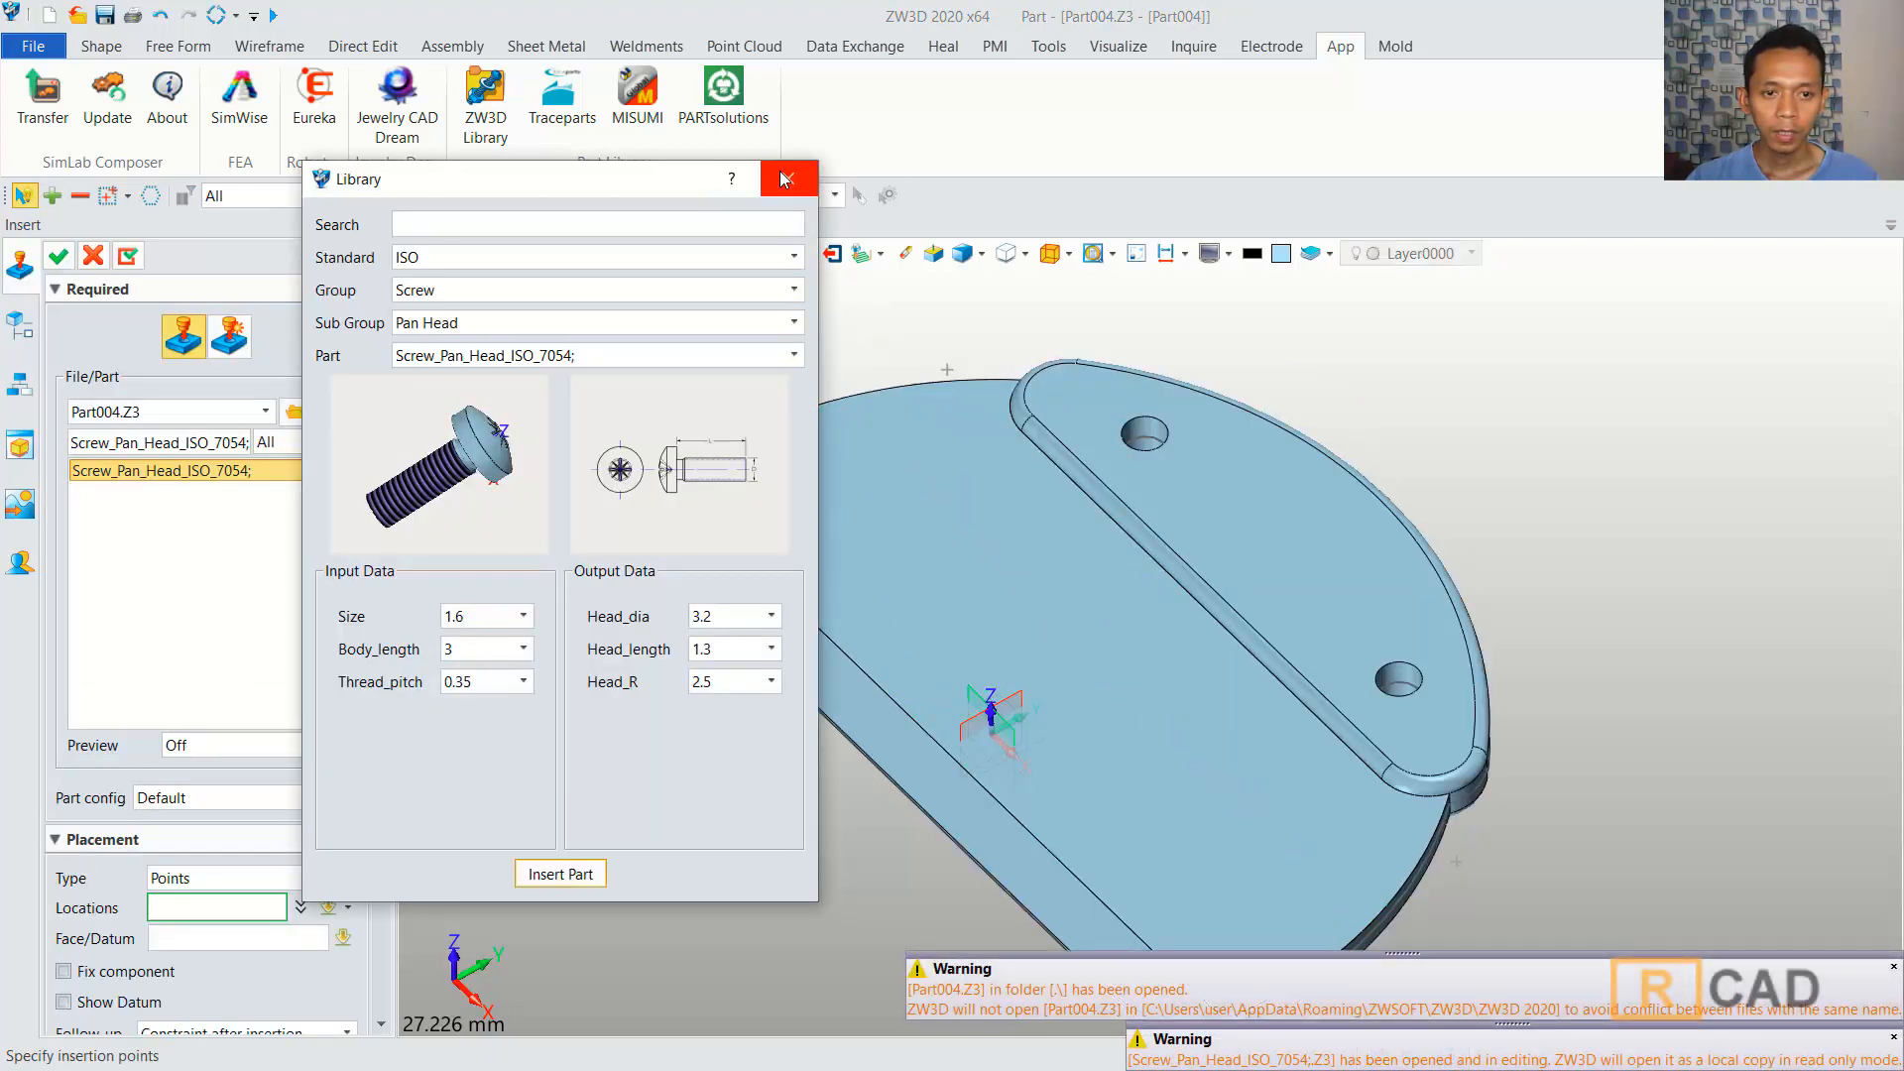
Place one pan head screw in each of the two handle holes, without adding any constraints.
{"action": "left_click", "coordinate": [787, 178]}
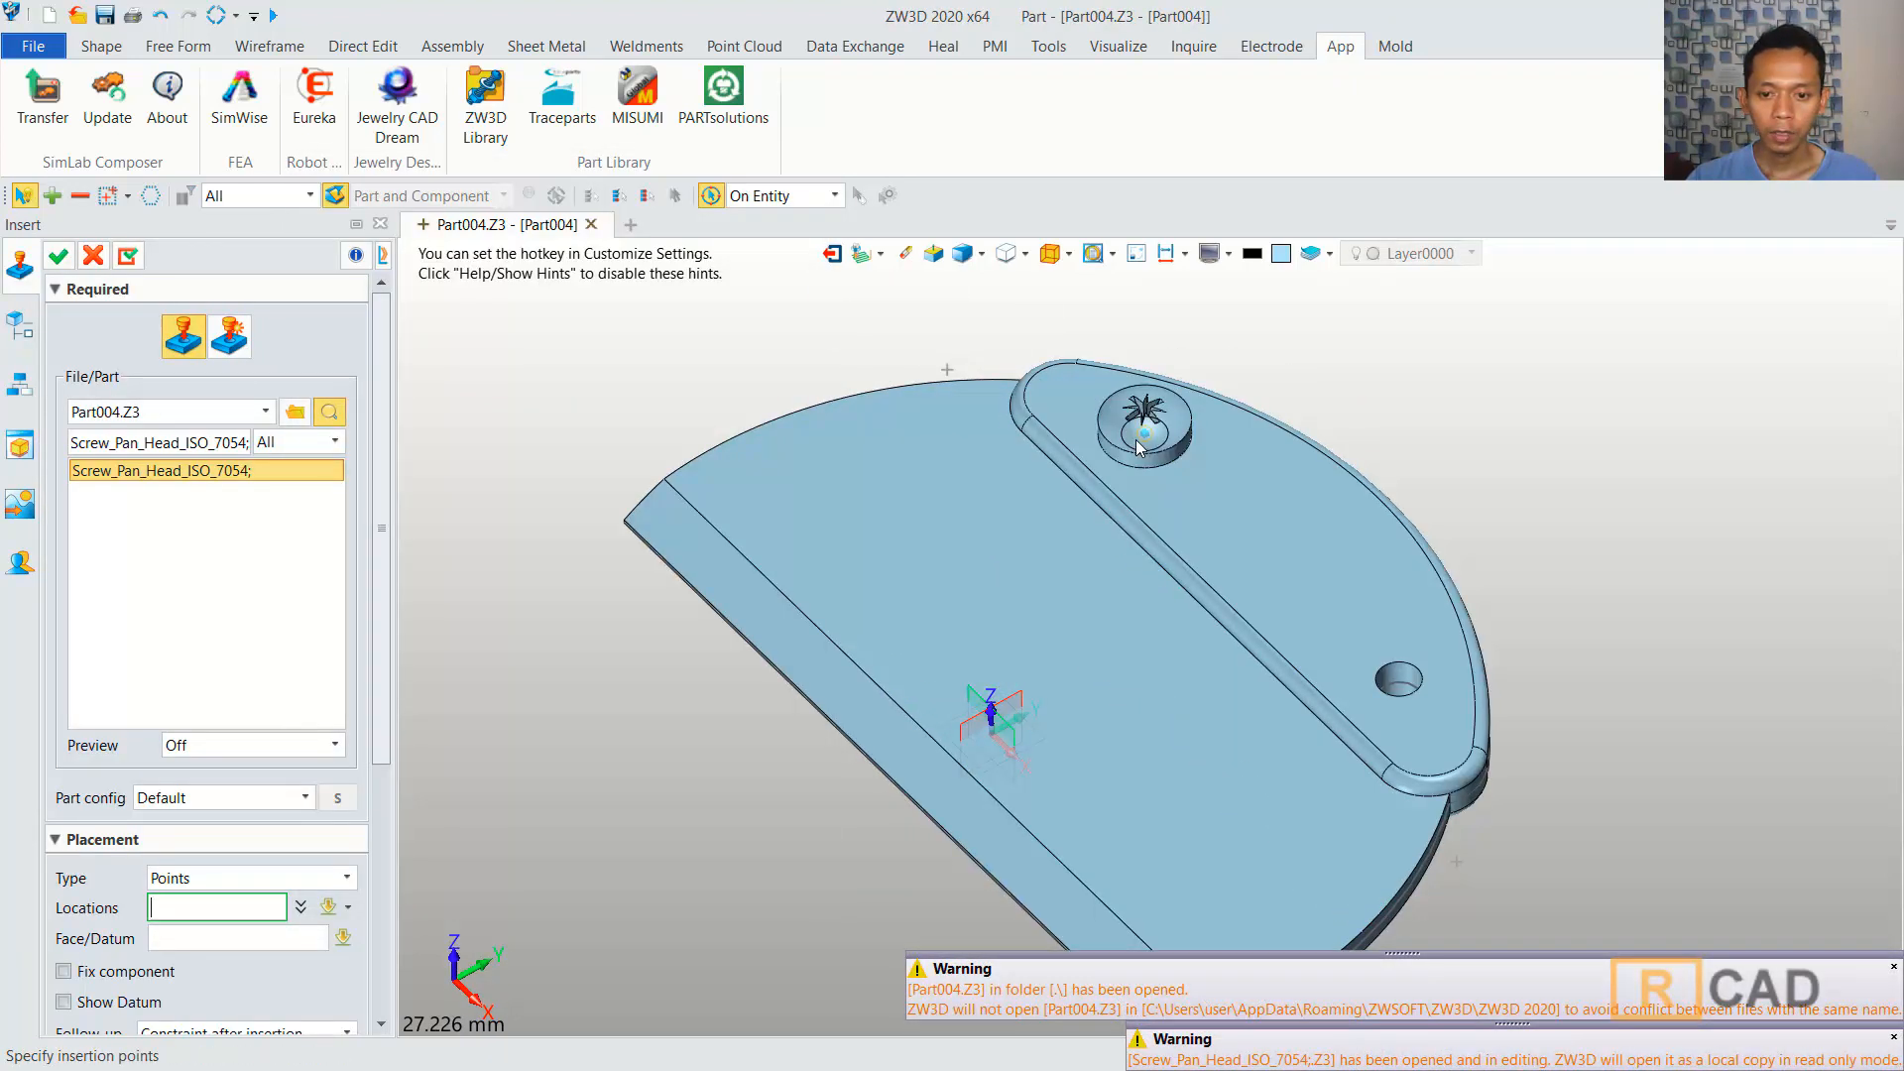
{"action": "left_click", "coordinate": [1137, 445]}
{"action": "left_click", "coordinate": [1403, 680]}
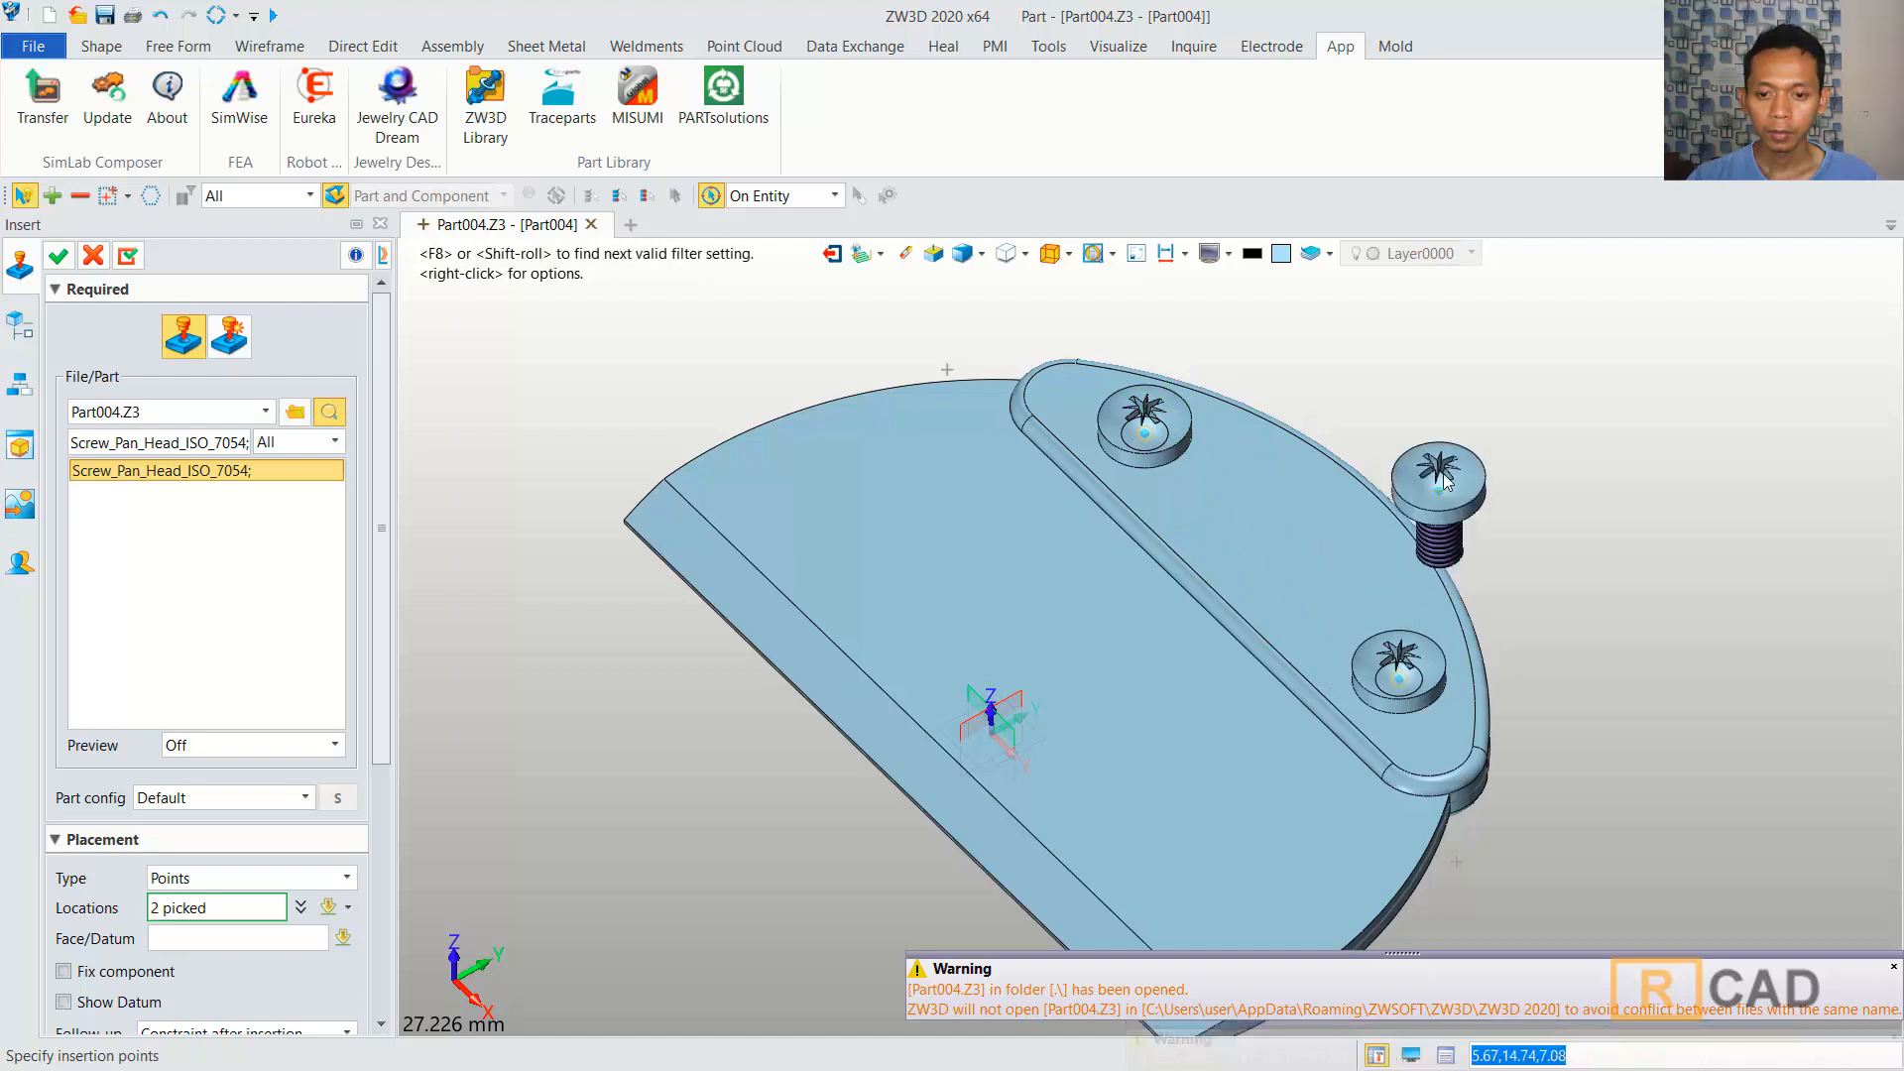
{"action": "middle_click", "coordinate": [1426, 415]}
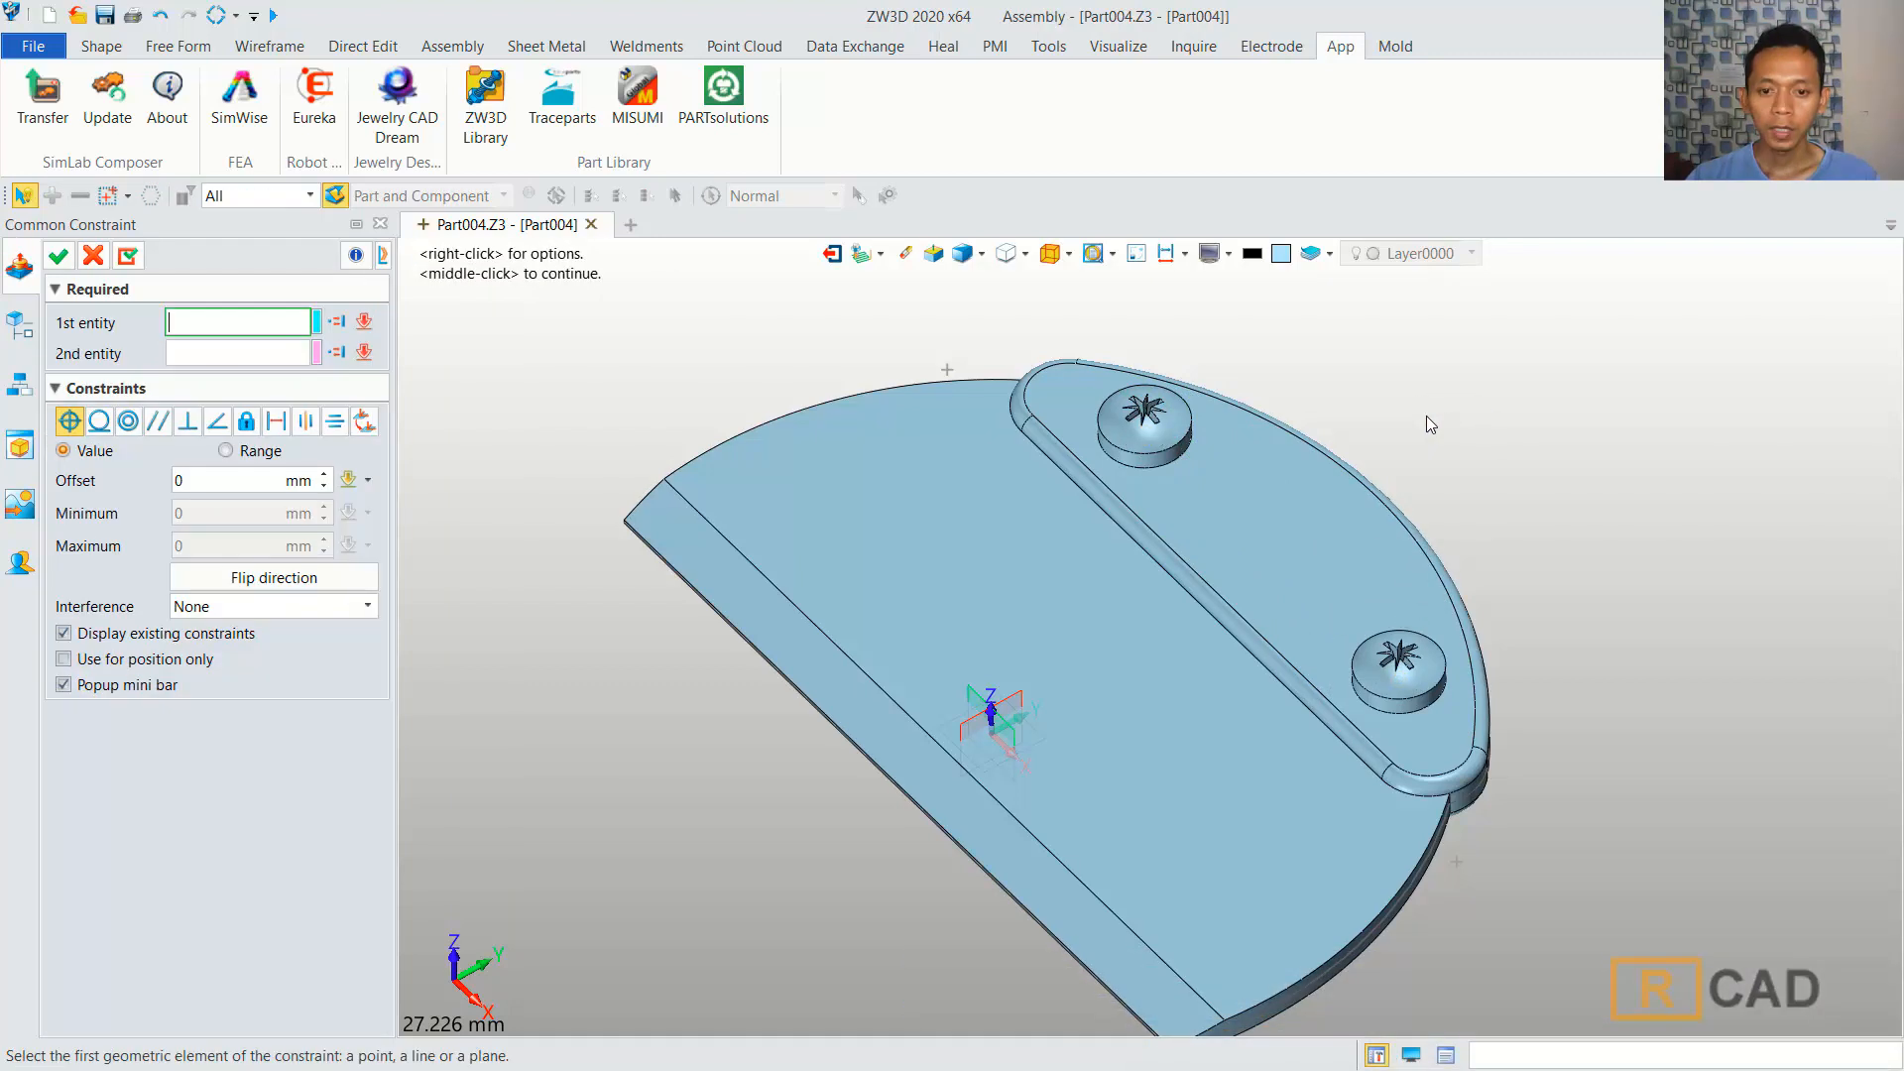
{"action": "middle_click", "coordinate": [1426, 414]}
{"action": "middle_click", "coordinate": [1418, 417]}
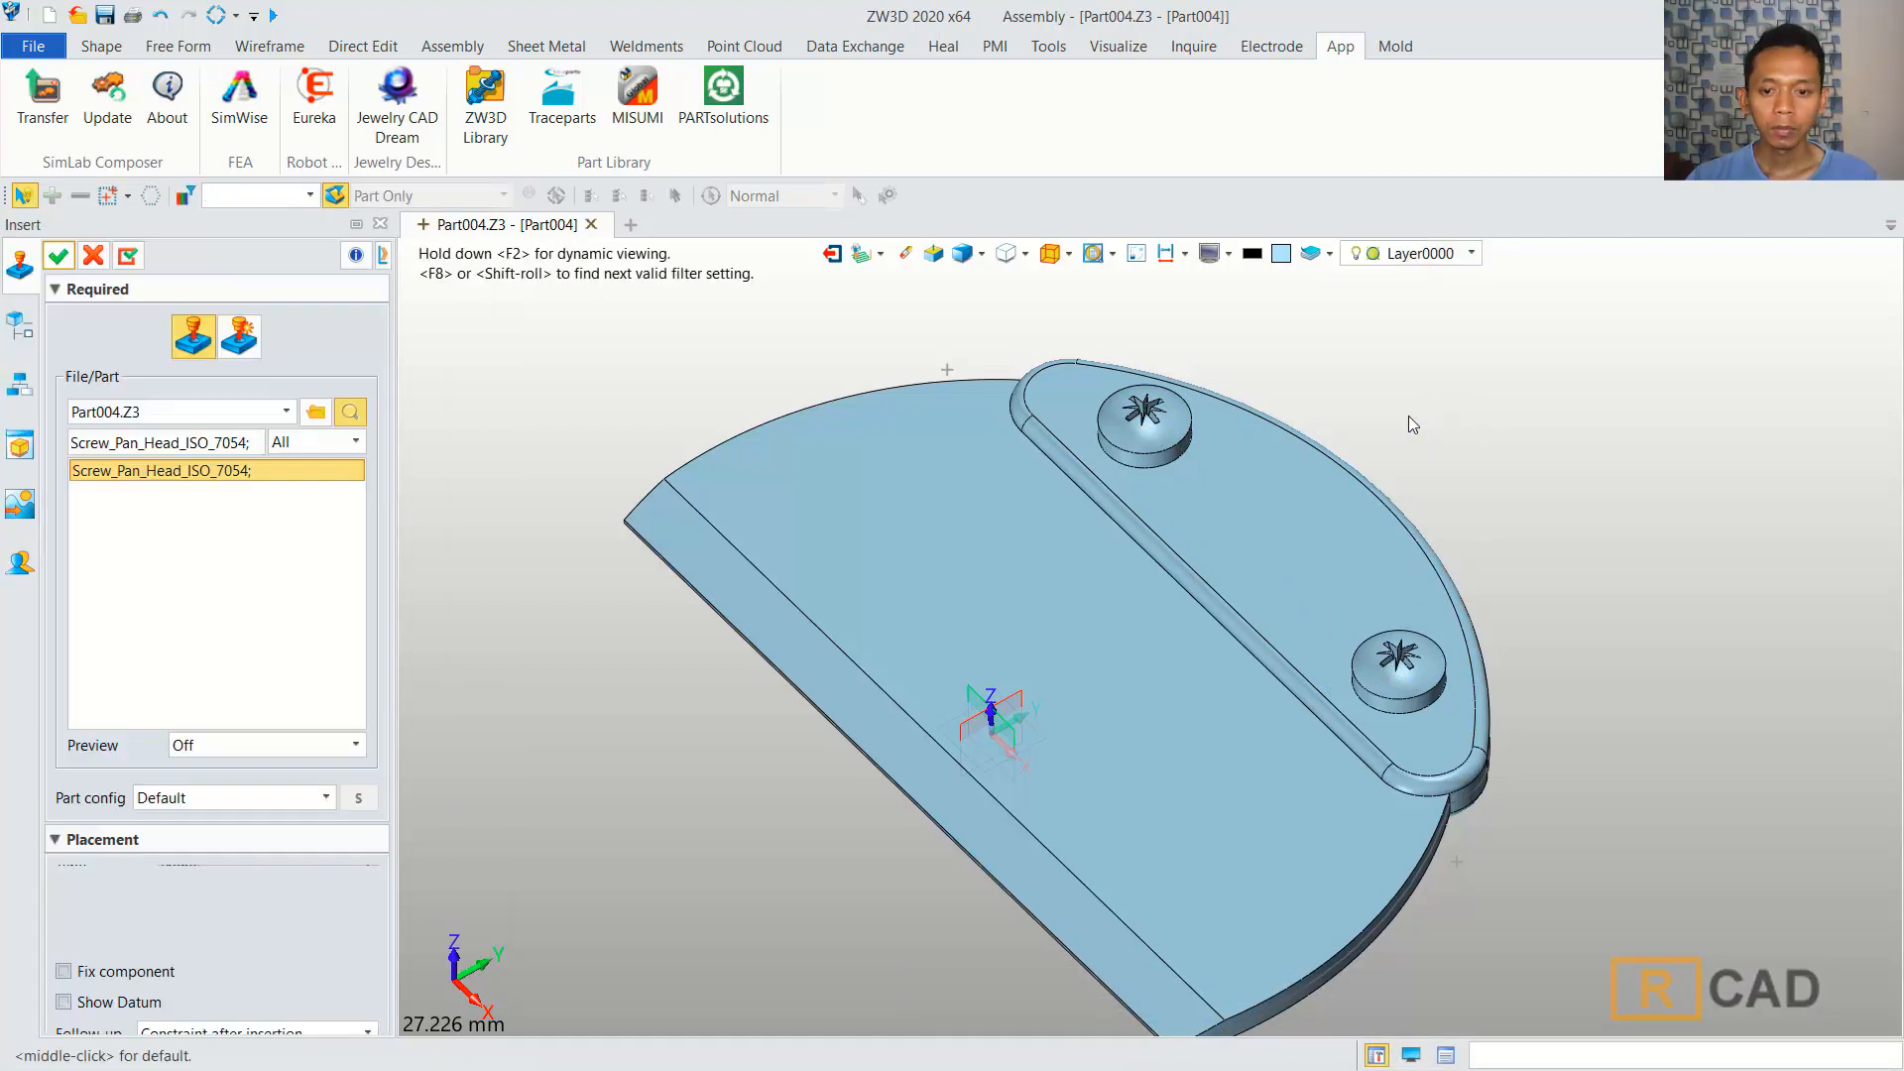
{"action": "middle_click", "coordinate": [709, 382]}
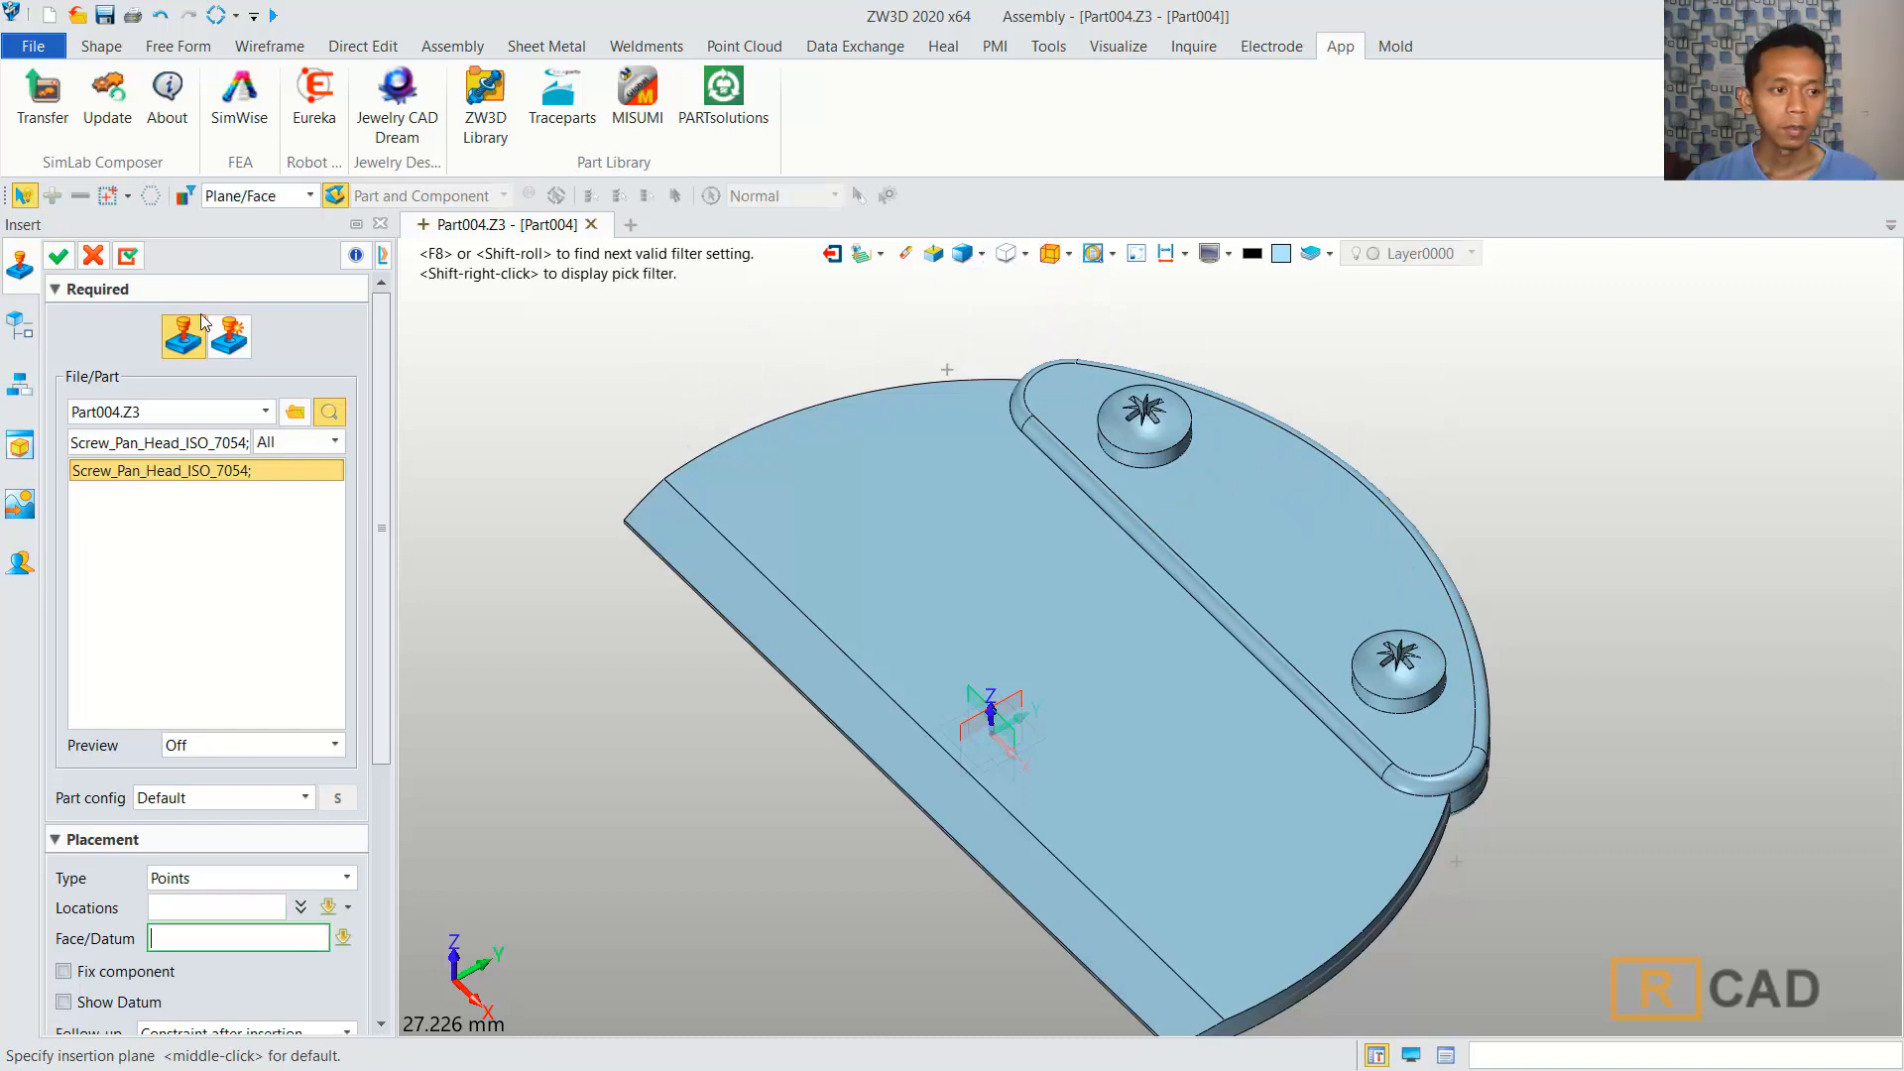
{"action": "left_click", "coordinate": [86, 256]}
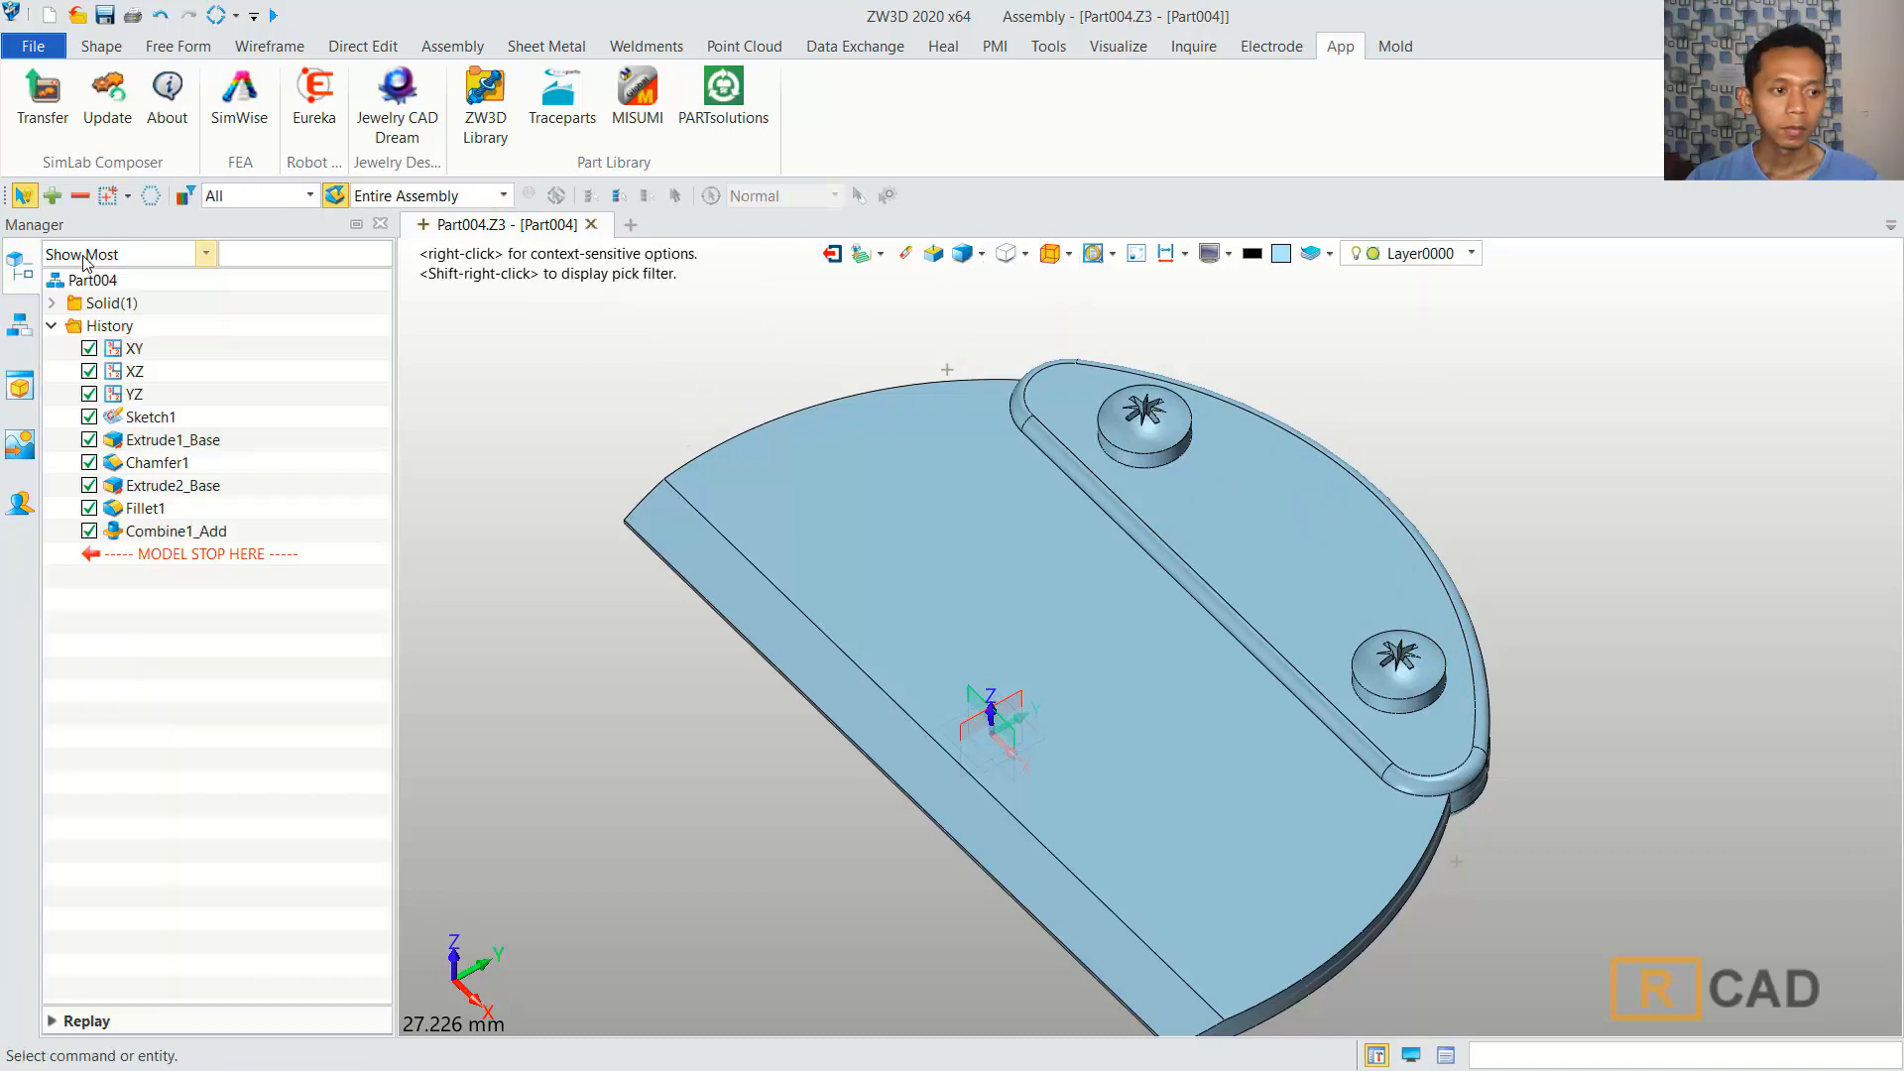
Choose the ISO hex nut Nut(Thin)_Hex_ISO 4036; St from the ZW3D Library and start inserting it as a component.
{"action": "left_click", "coordinate": [487, 107]}
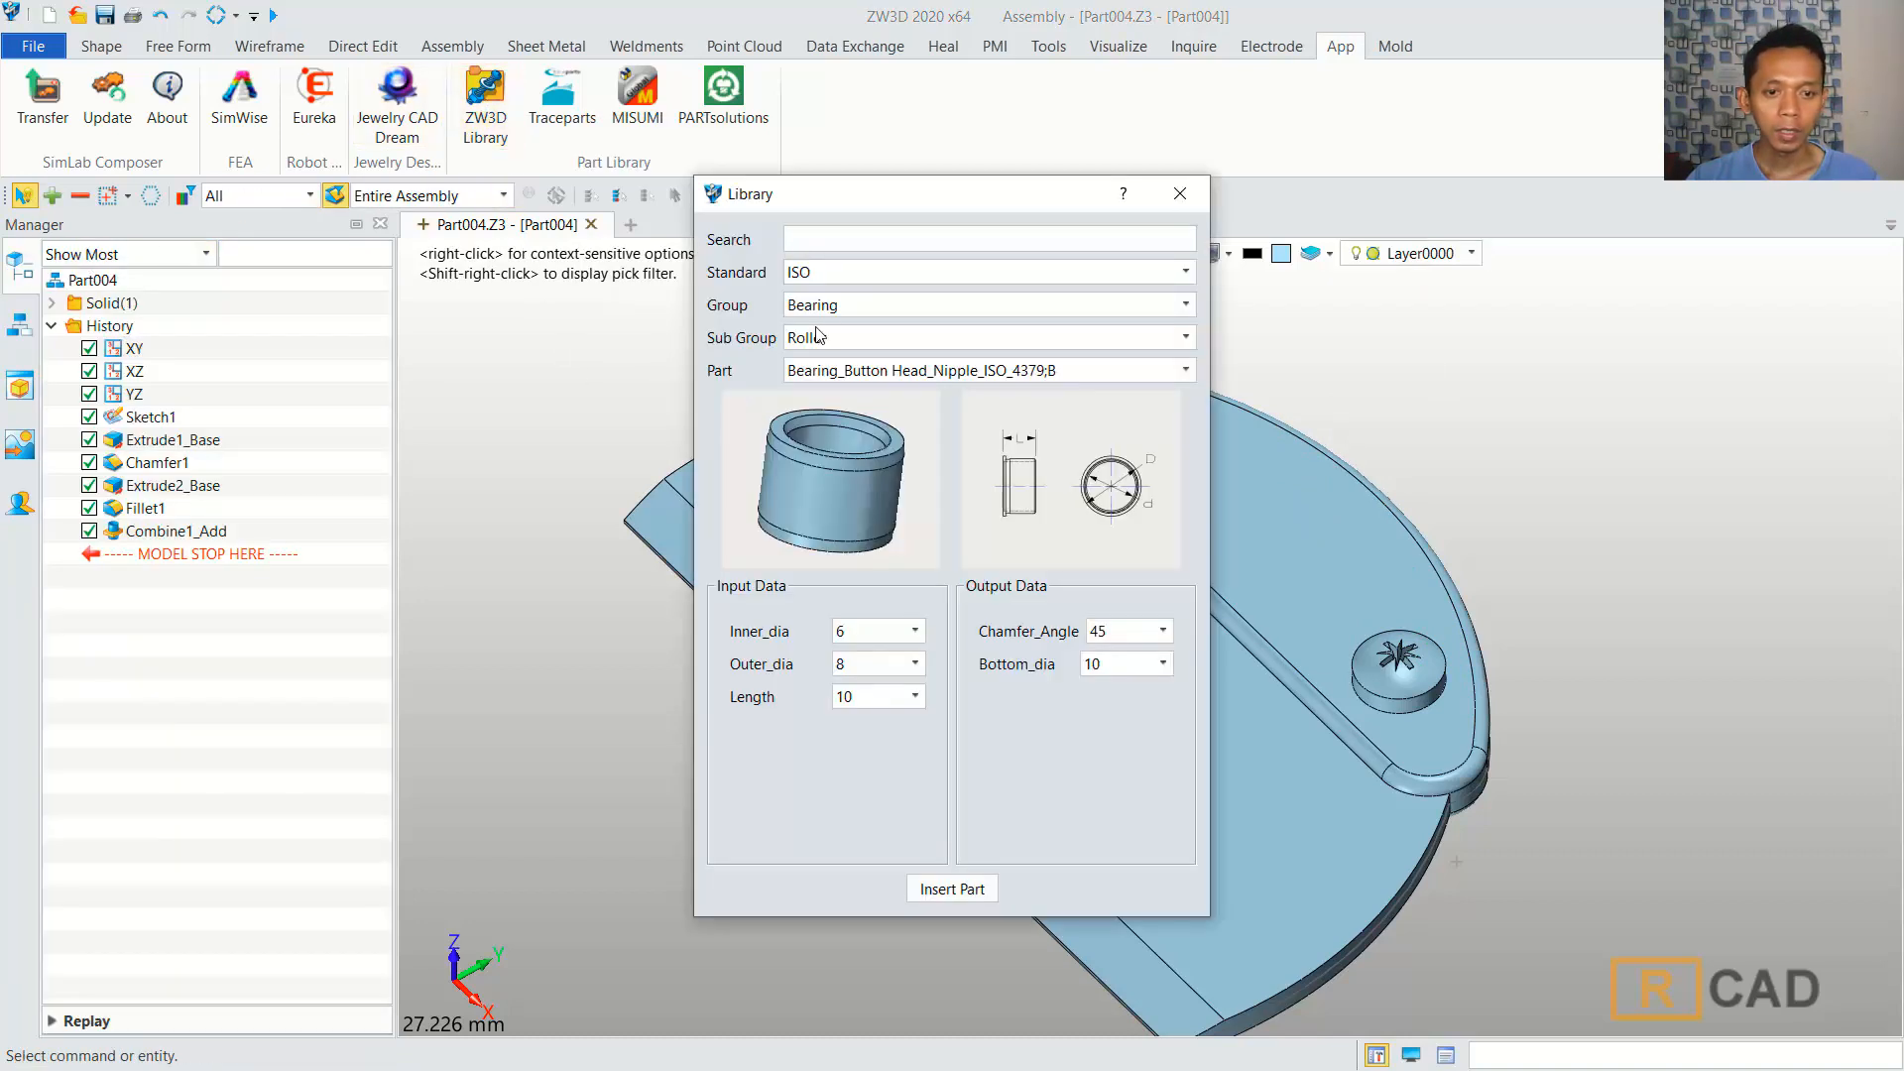
{"action": "left_click", "coordinate": [832, 306]}
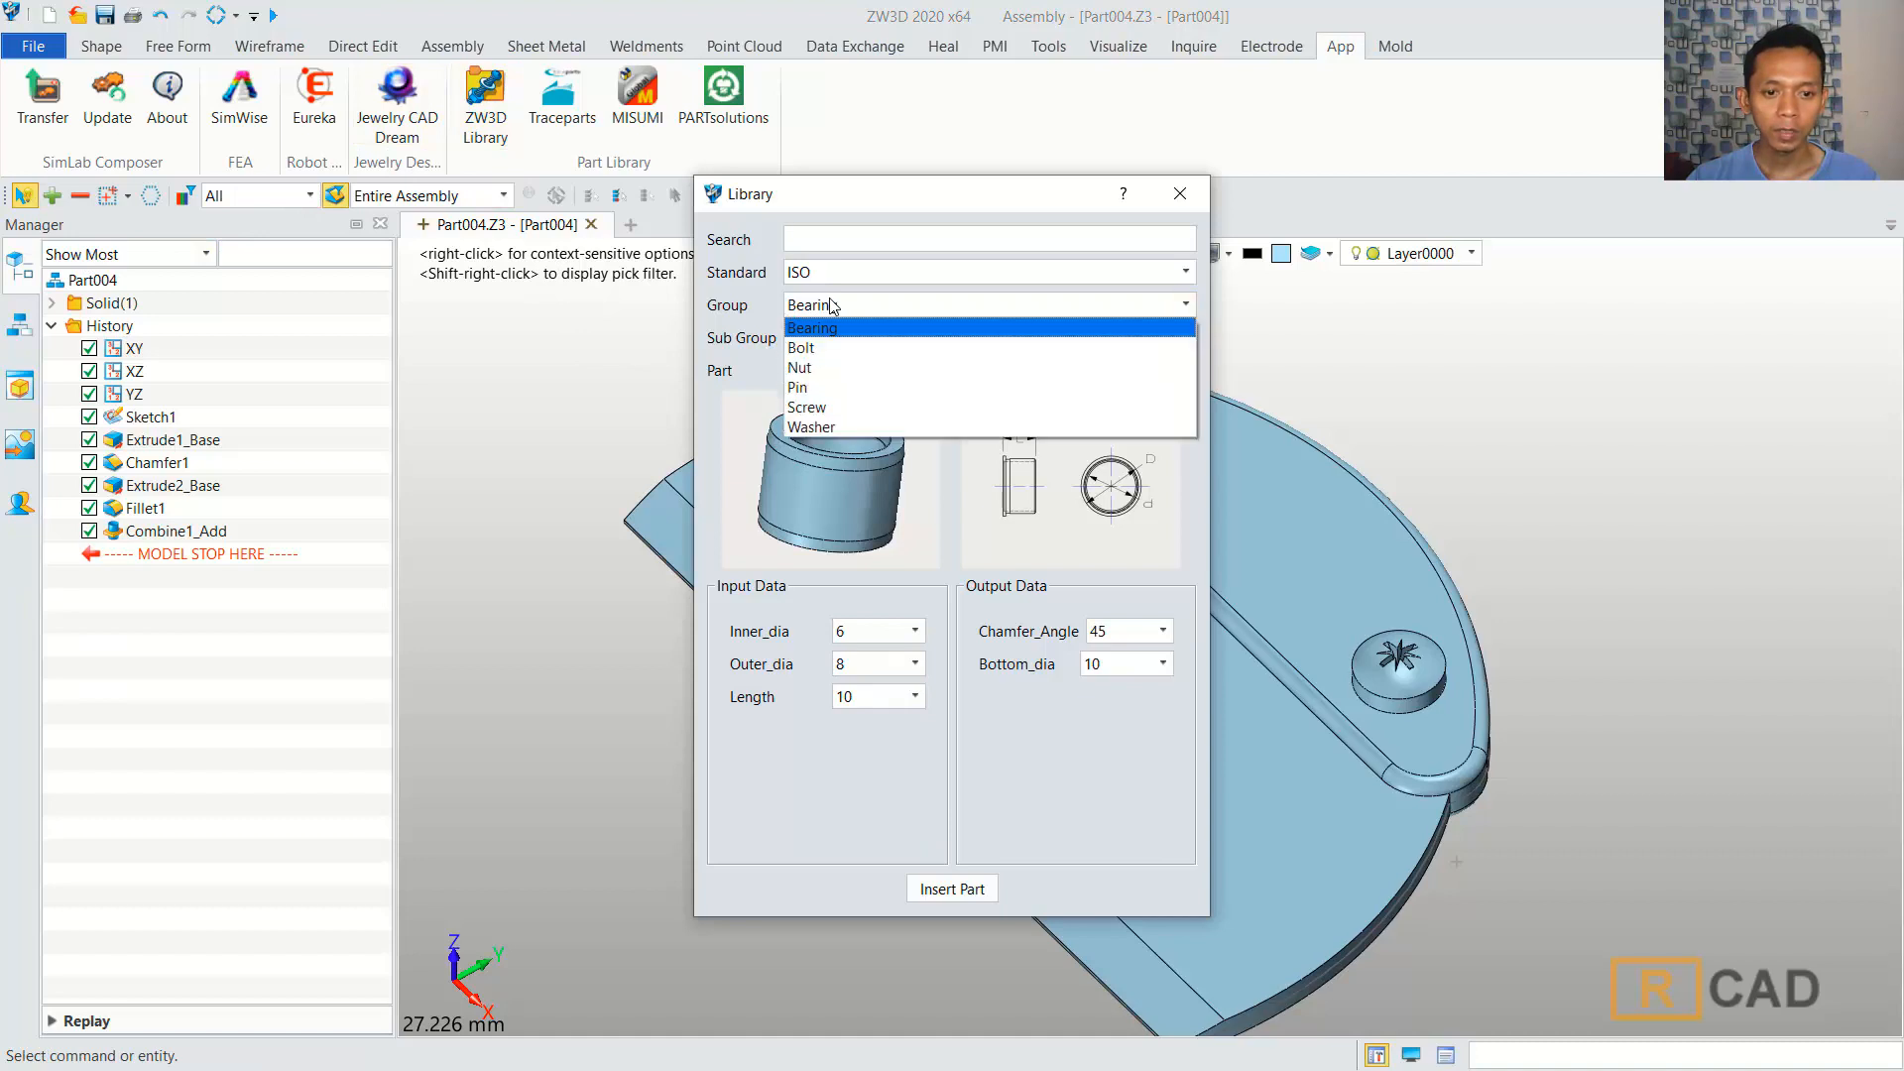
{"action": "left_click", "coordinate": [833, 375]}
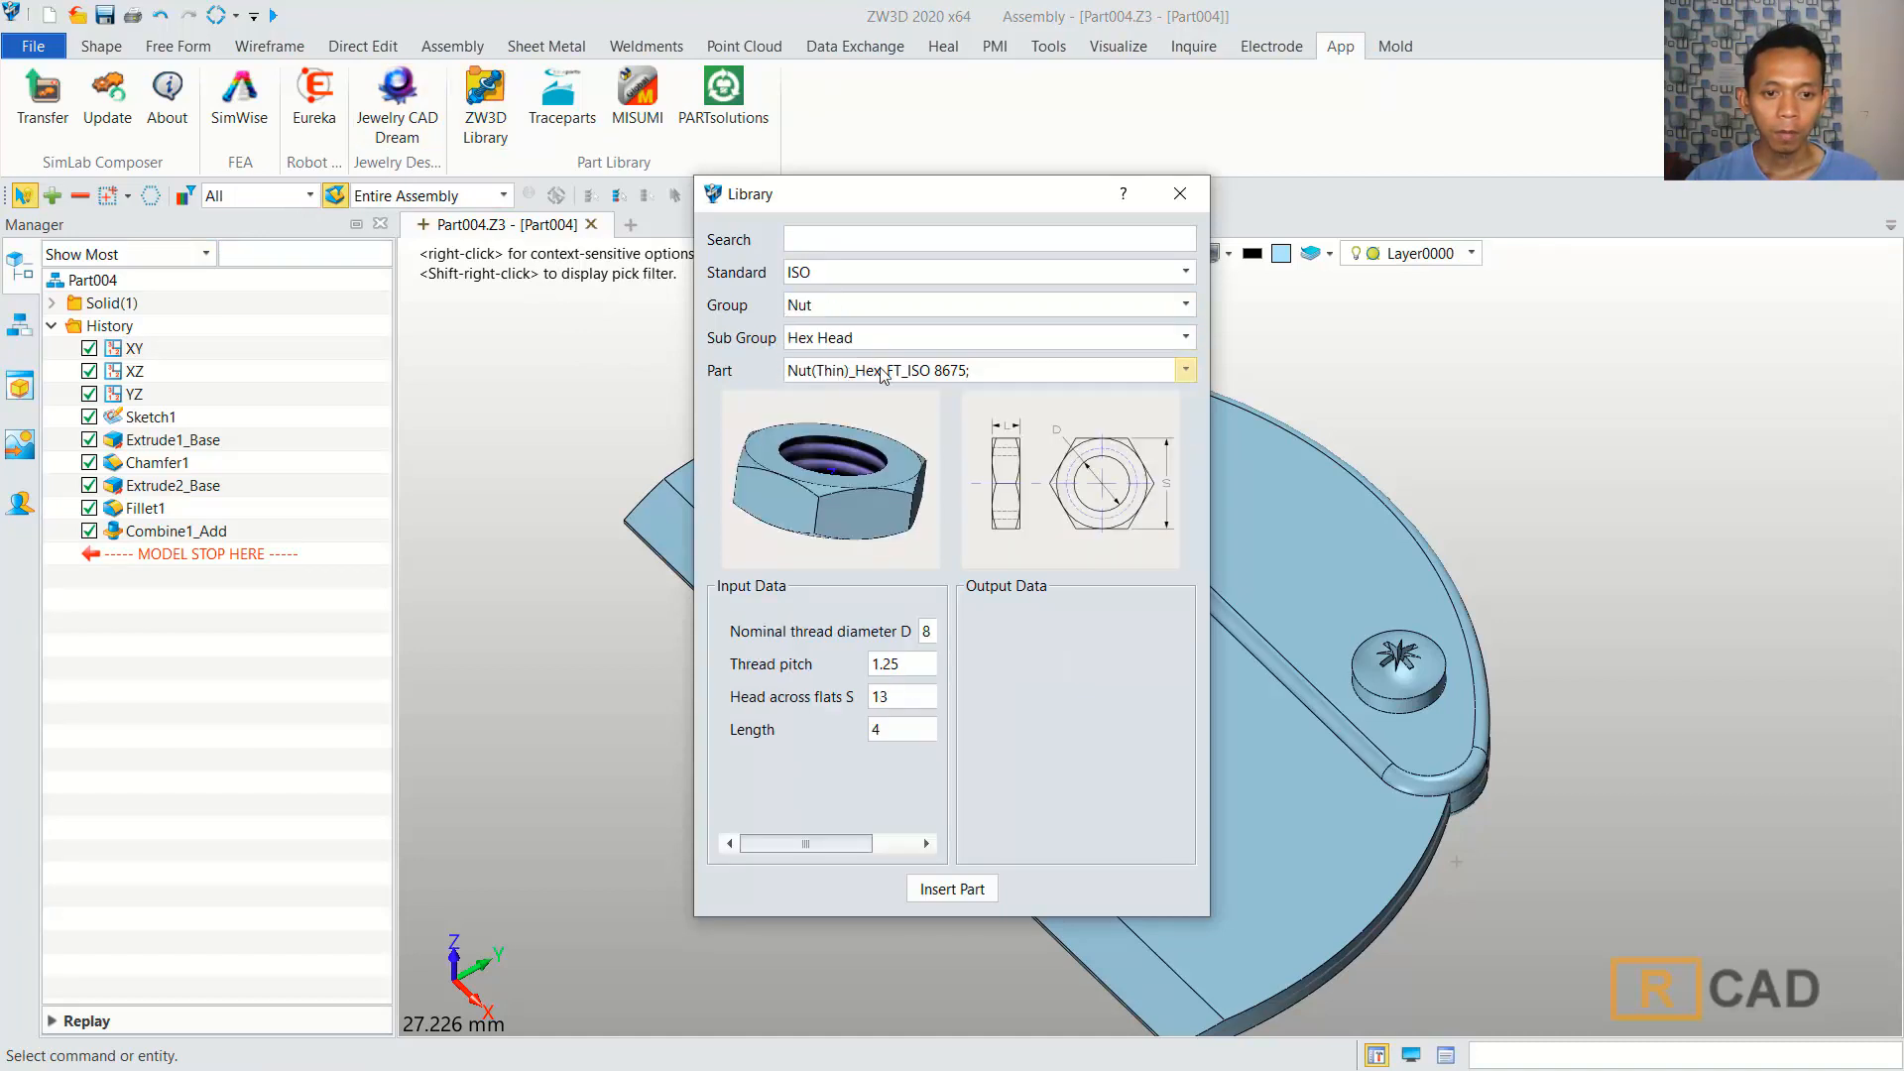
{"action": "left_click", "coordinate": [877, 371]}
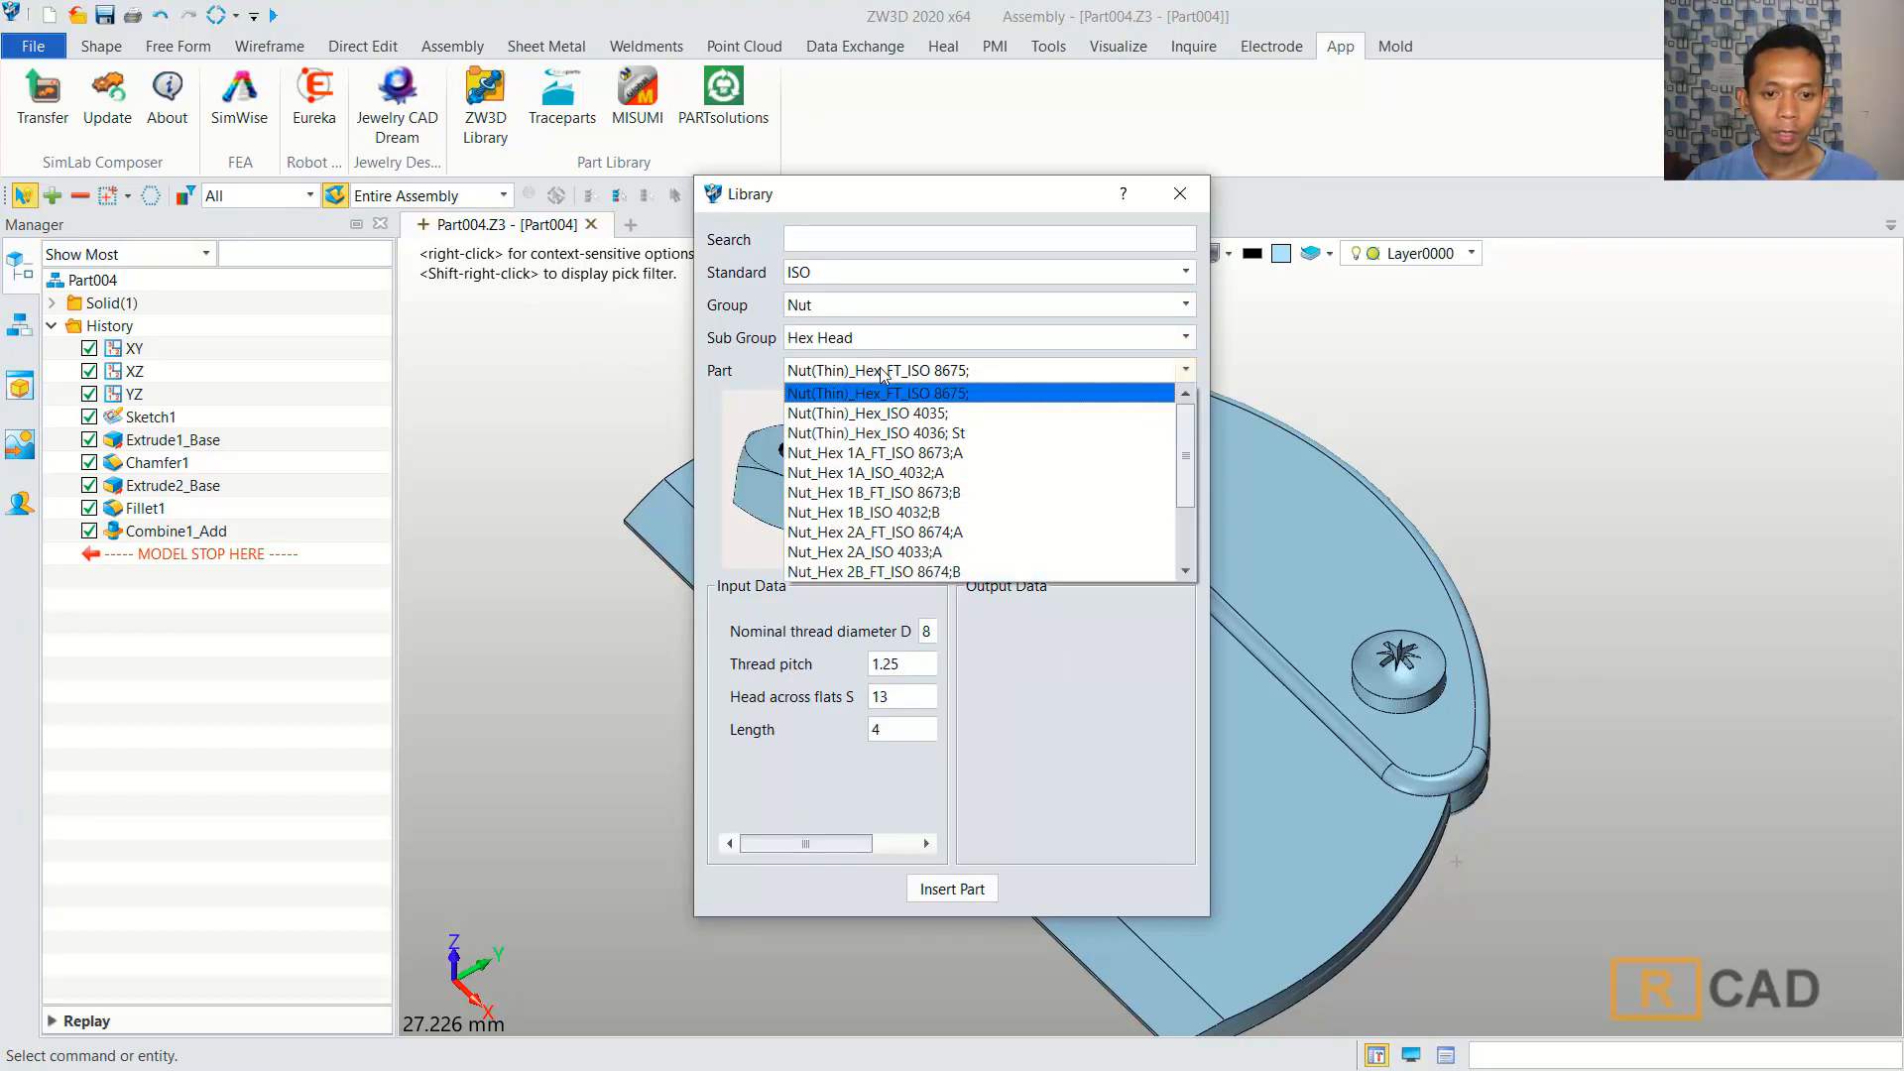
{"action": "left_click", "coordinate": [896, 434]}
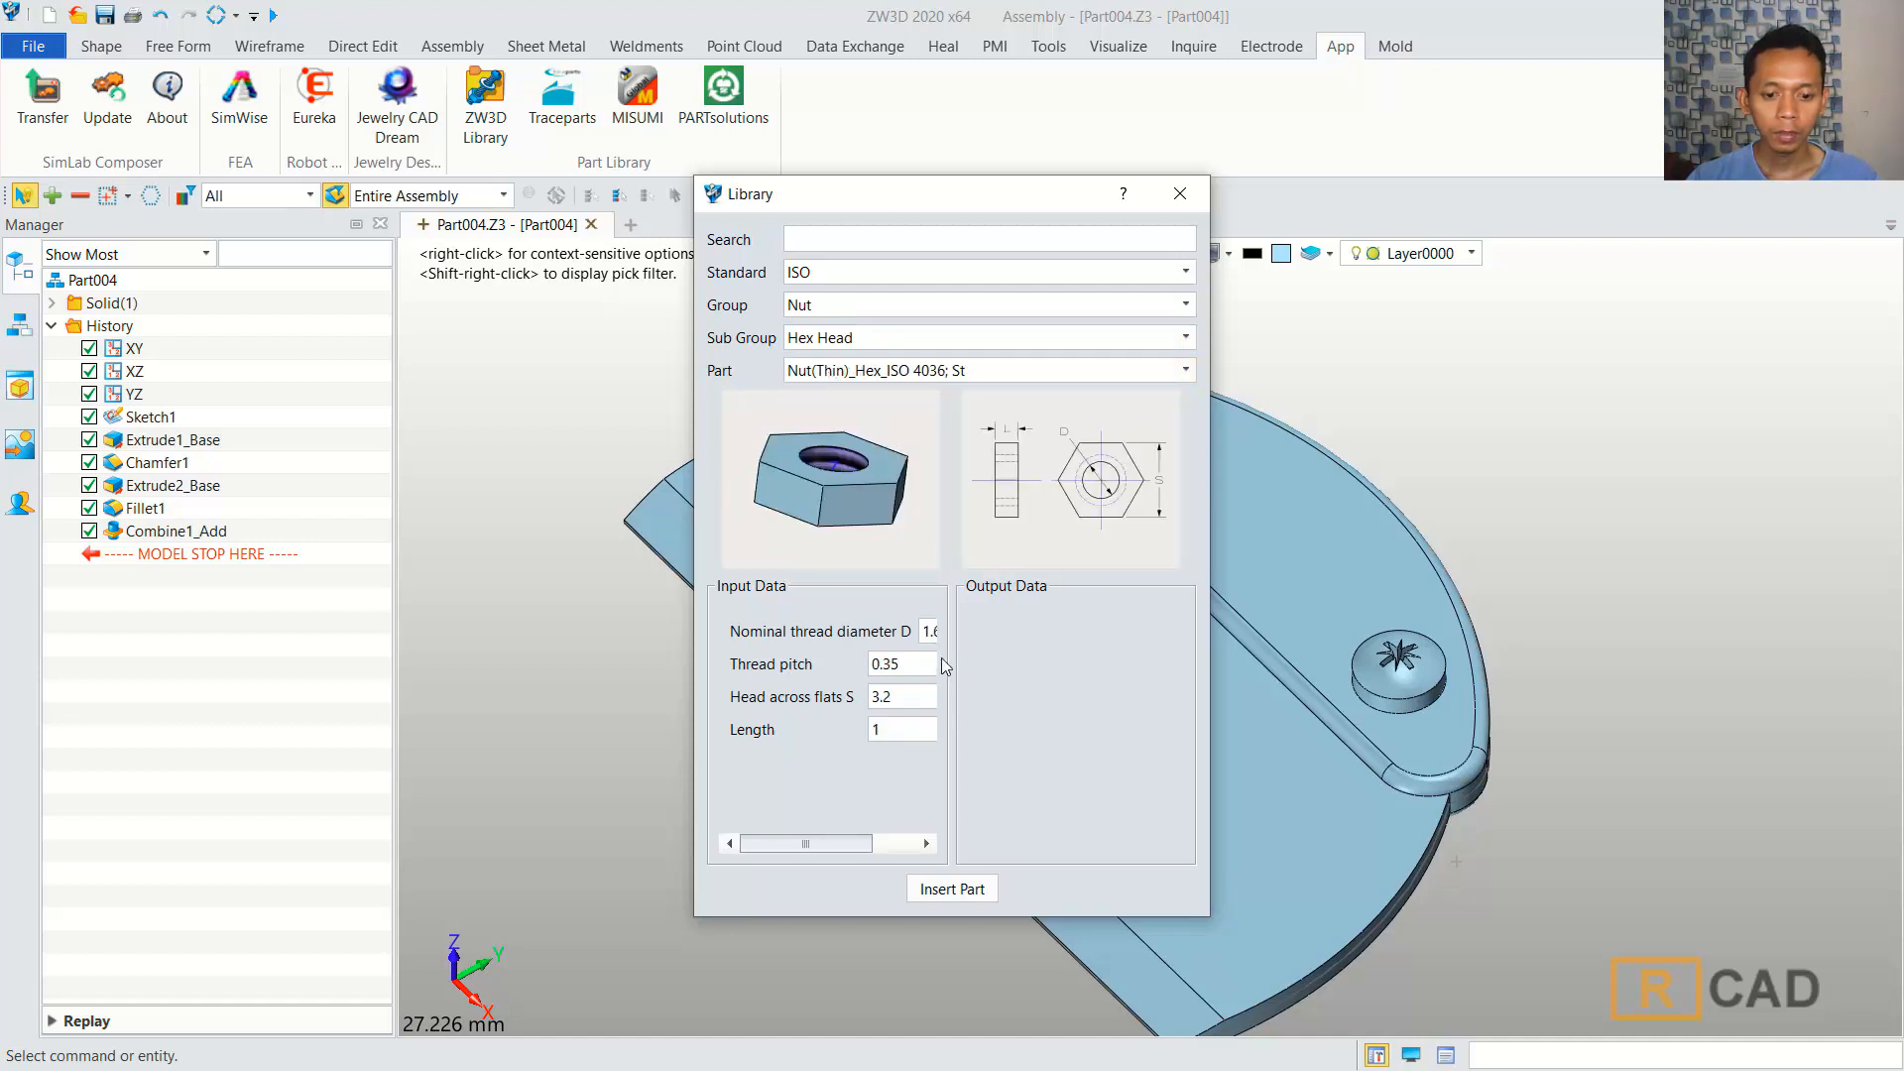
{"action": "left_click", "coordinate": [952, 889]}
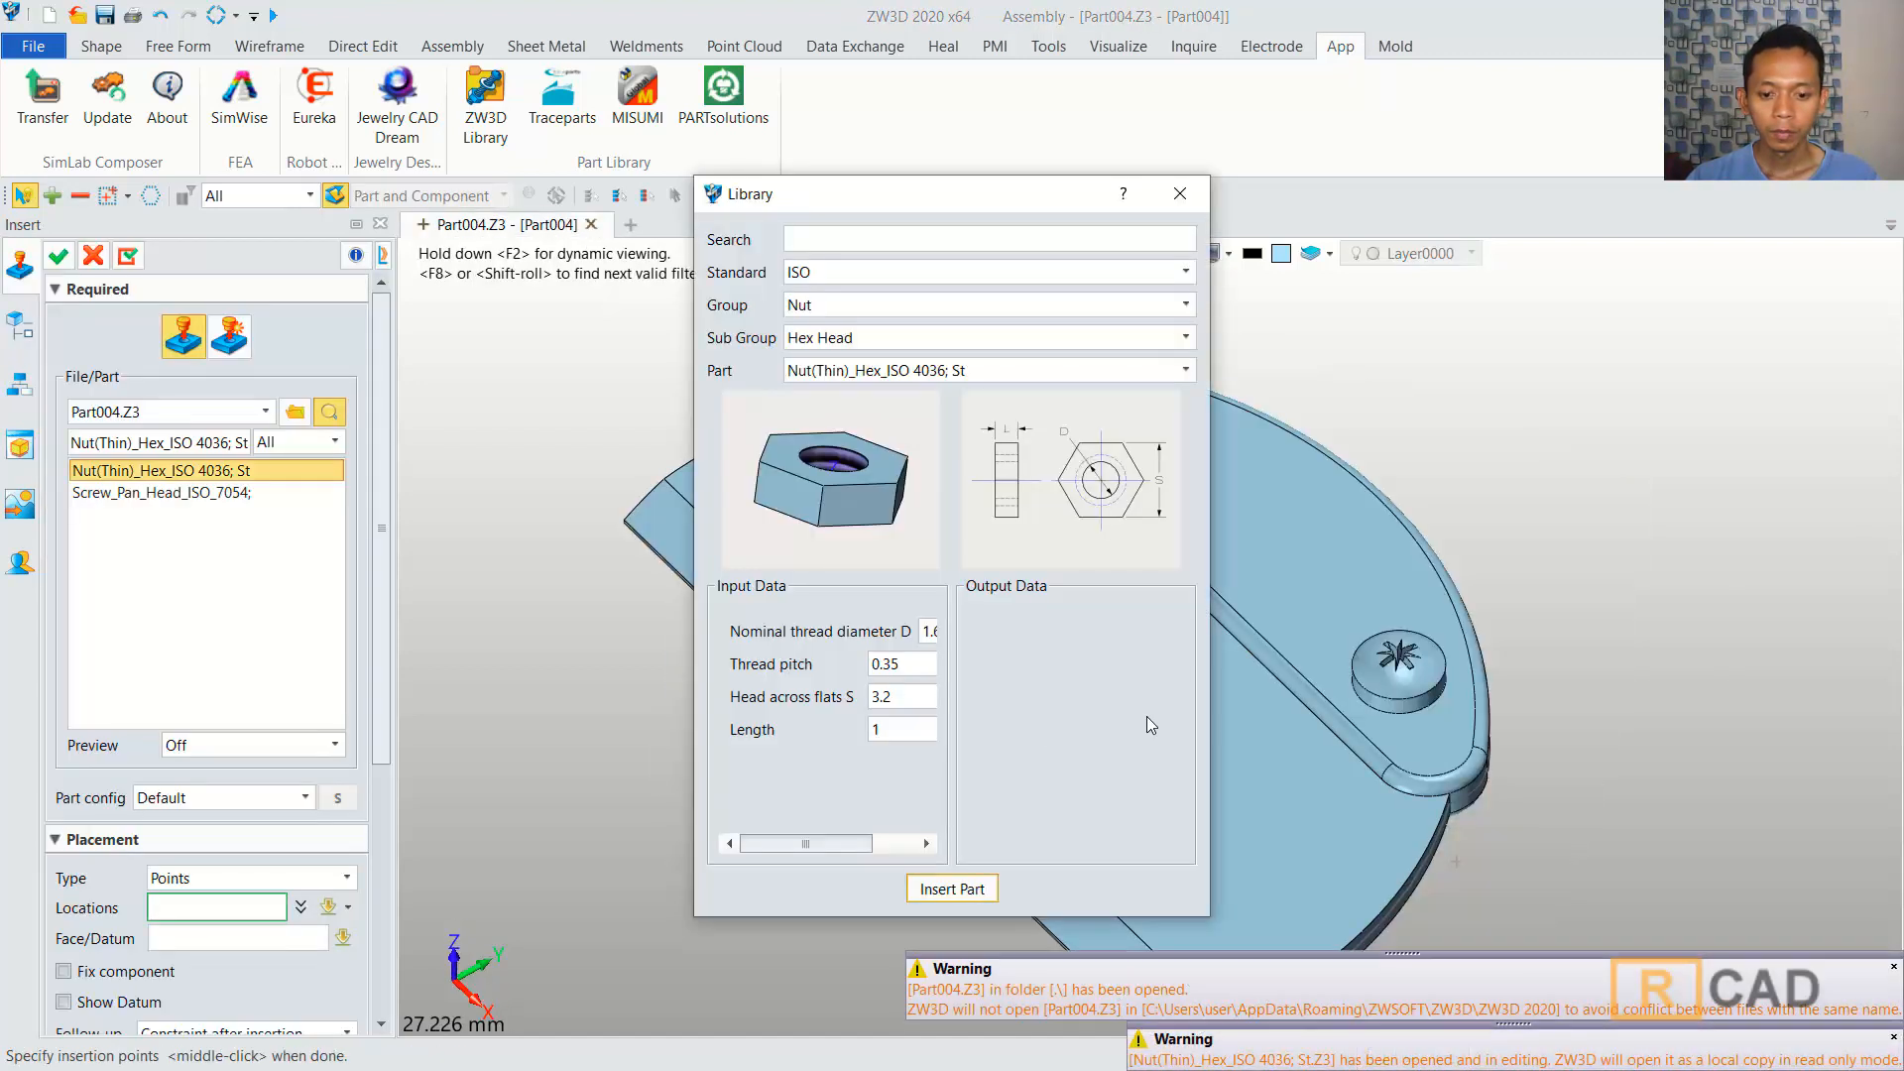
Place a thin hex nut on the end of each of the two screws on the handle's underside.
{"action": "right_click_drag", "start_coordinate": [1713, 702], "coordinate": [1445, 438]}
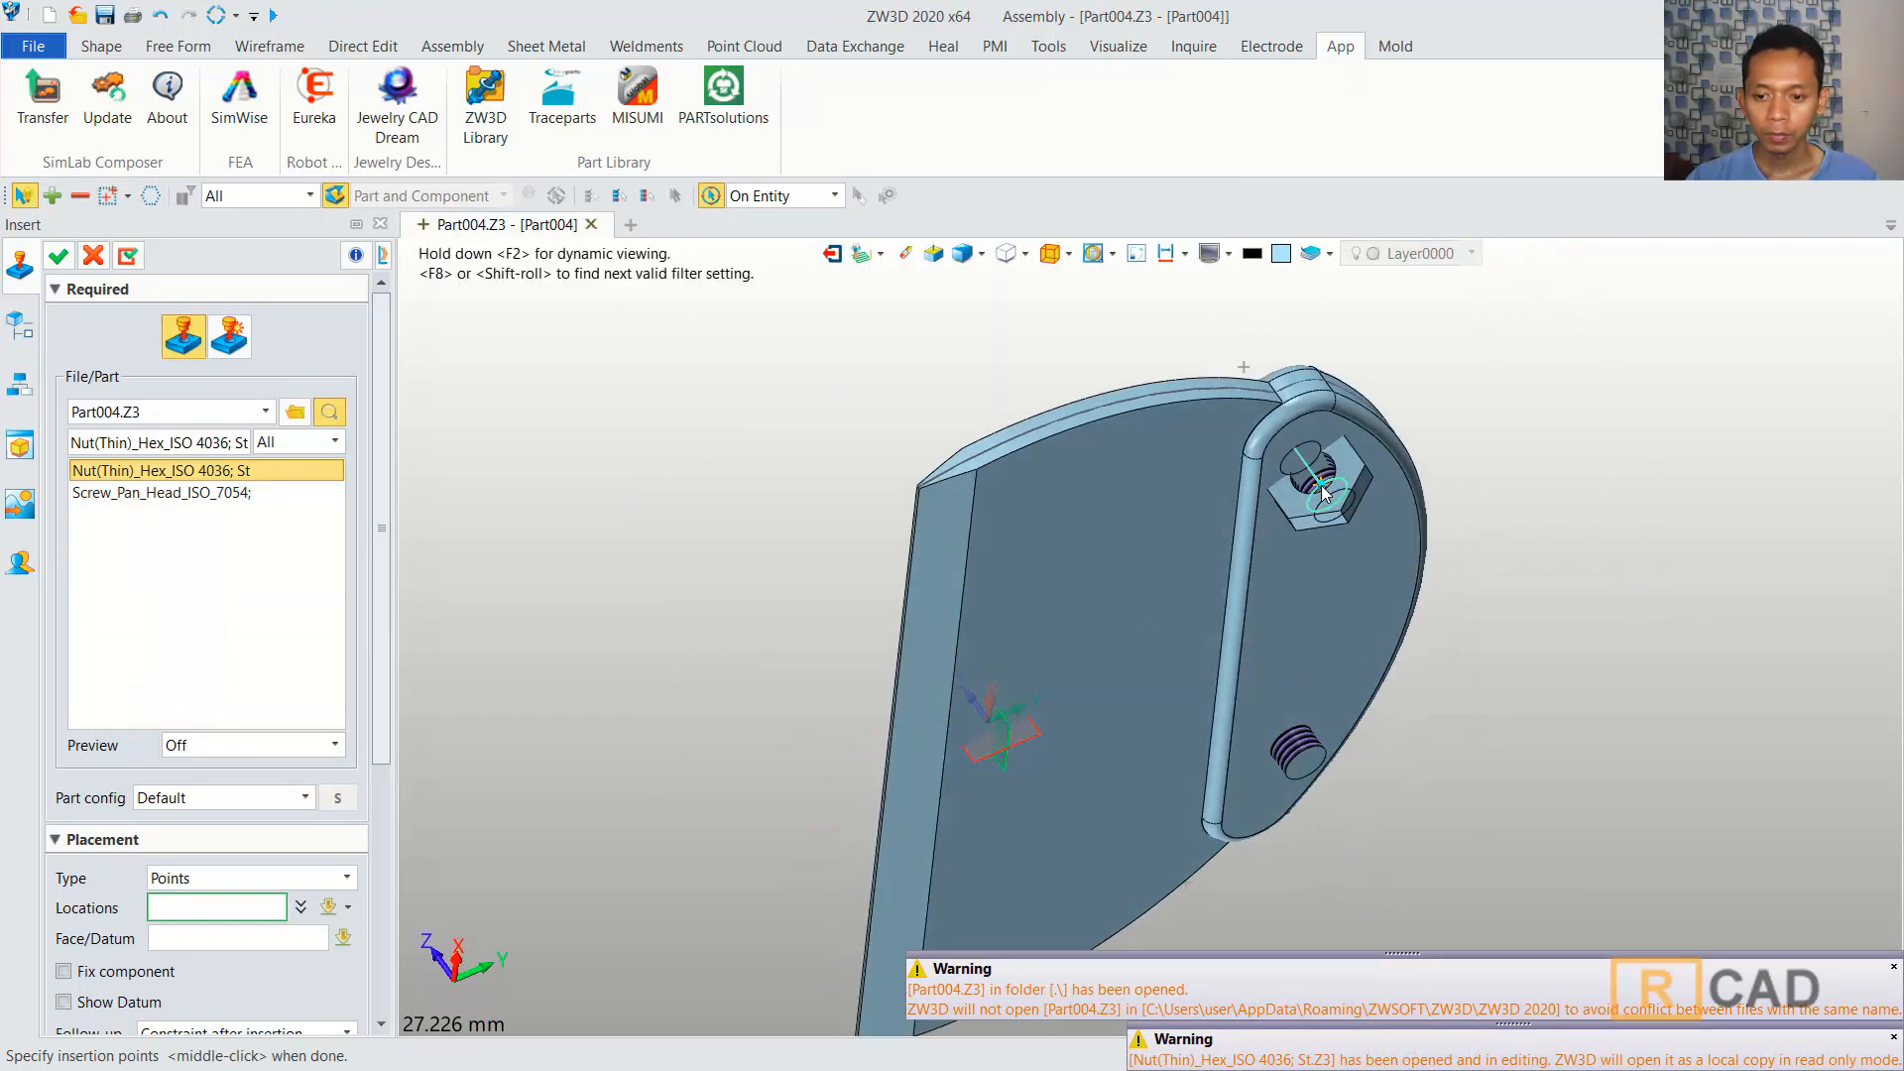
{"action": "left_click", "coordinate": [1332, 508]}
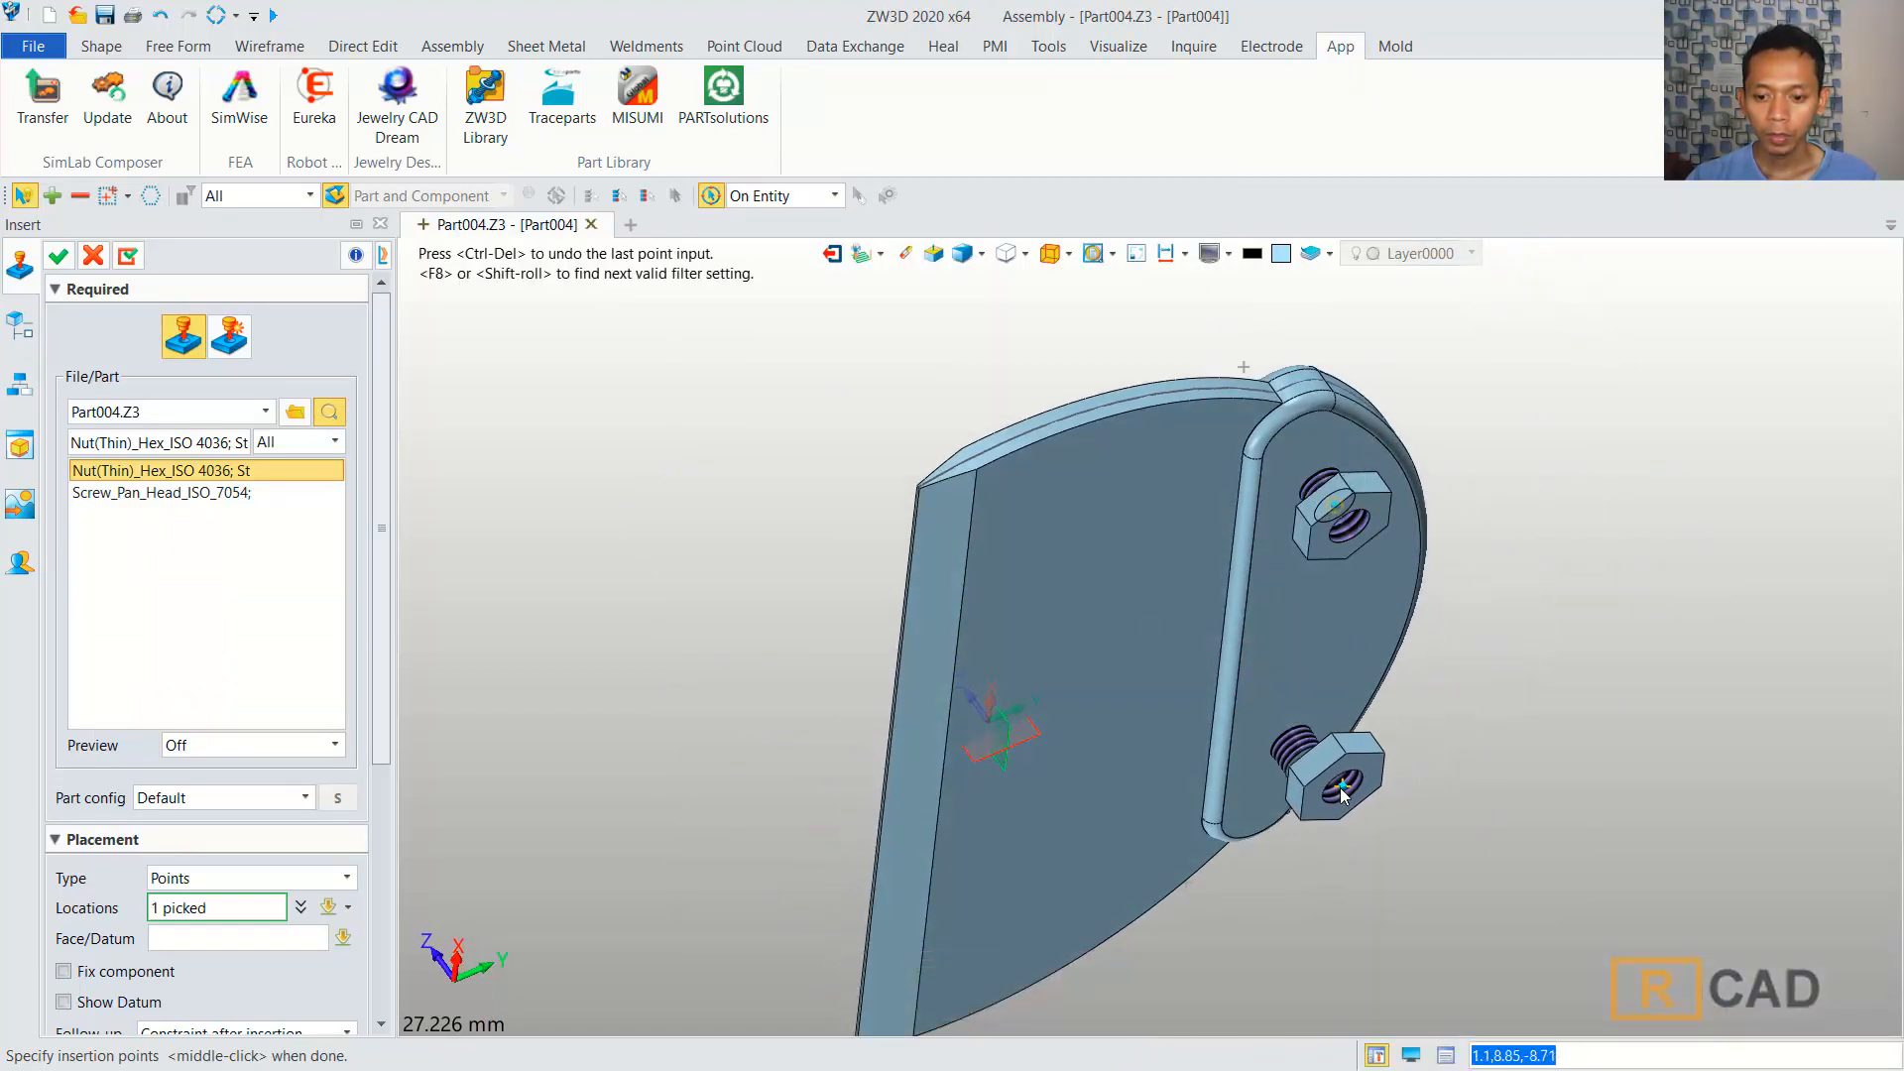
{"action": "left_click", "coordinate": [1319, 784]}
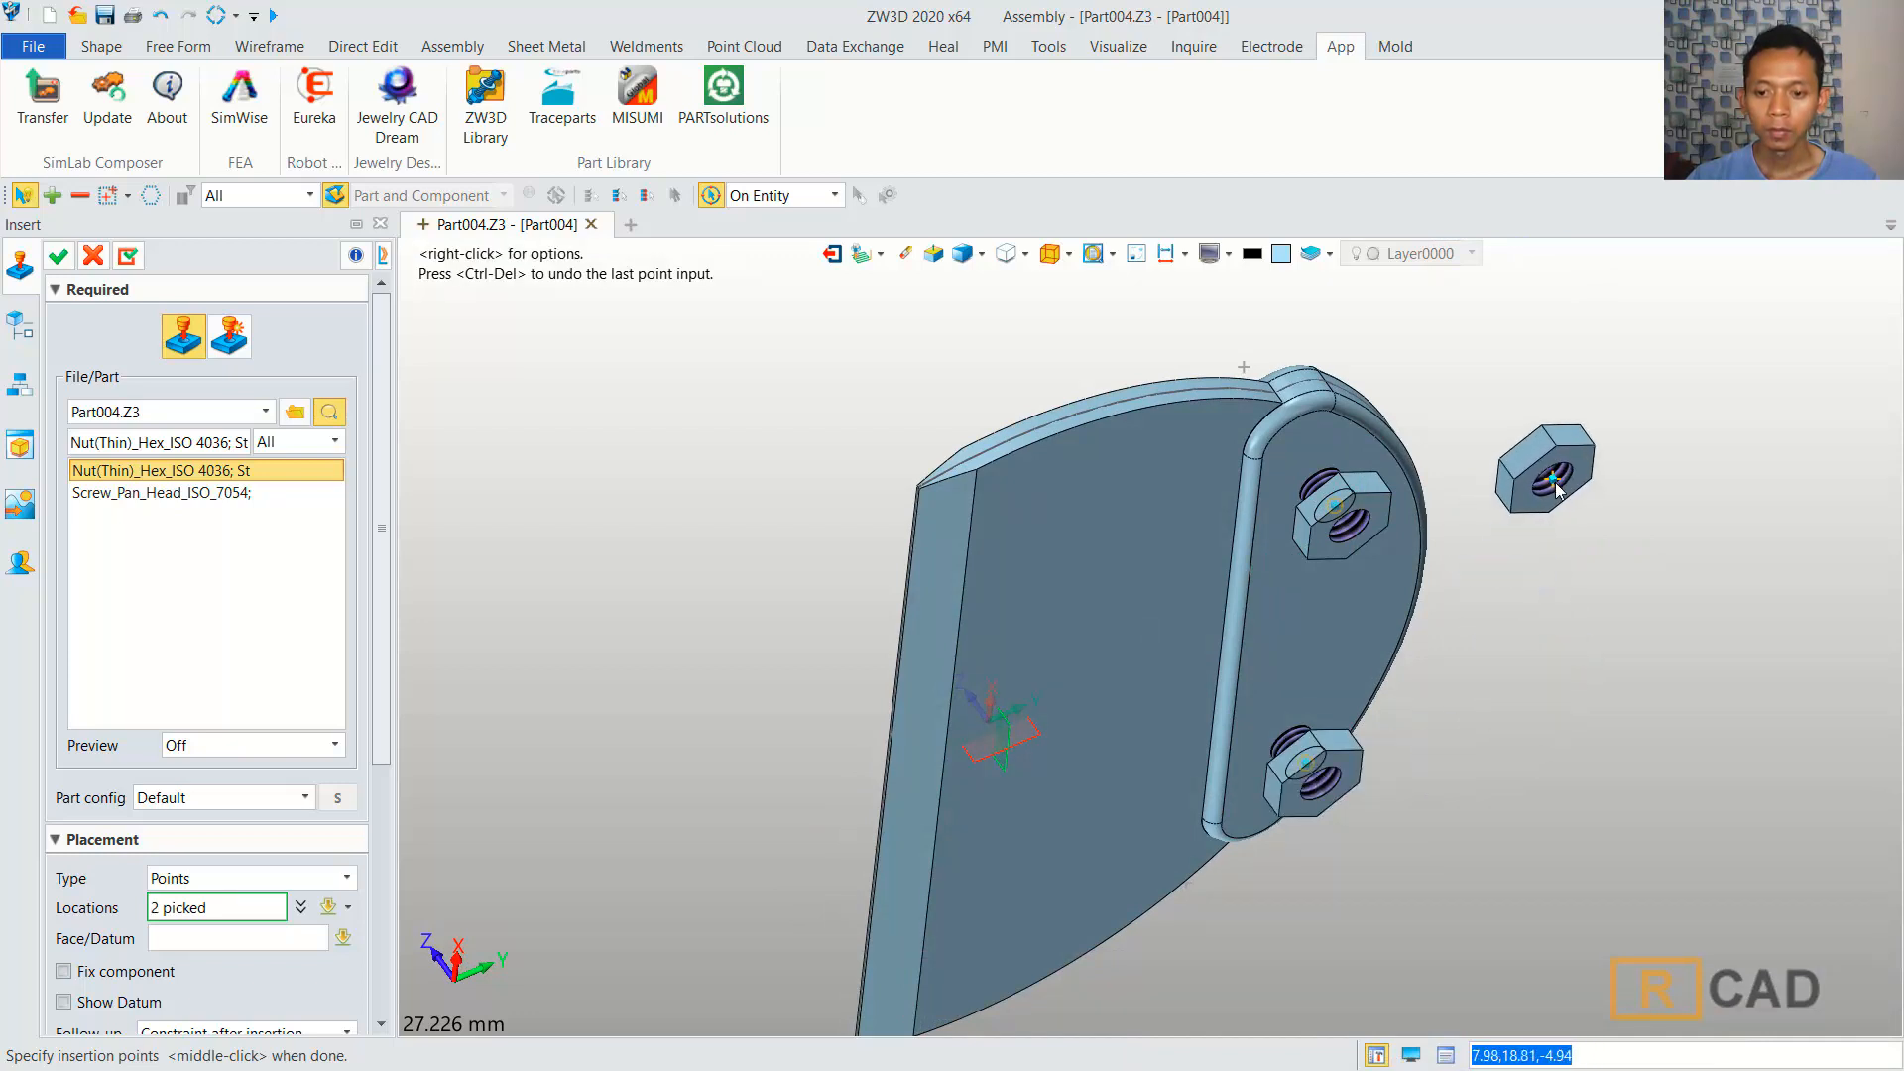
{"action": "right_click_drag", "start_coordinate": [1527, 466], "coordinate": [1573, 531]}
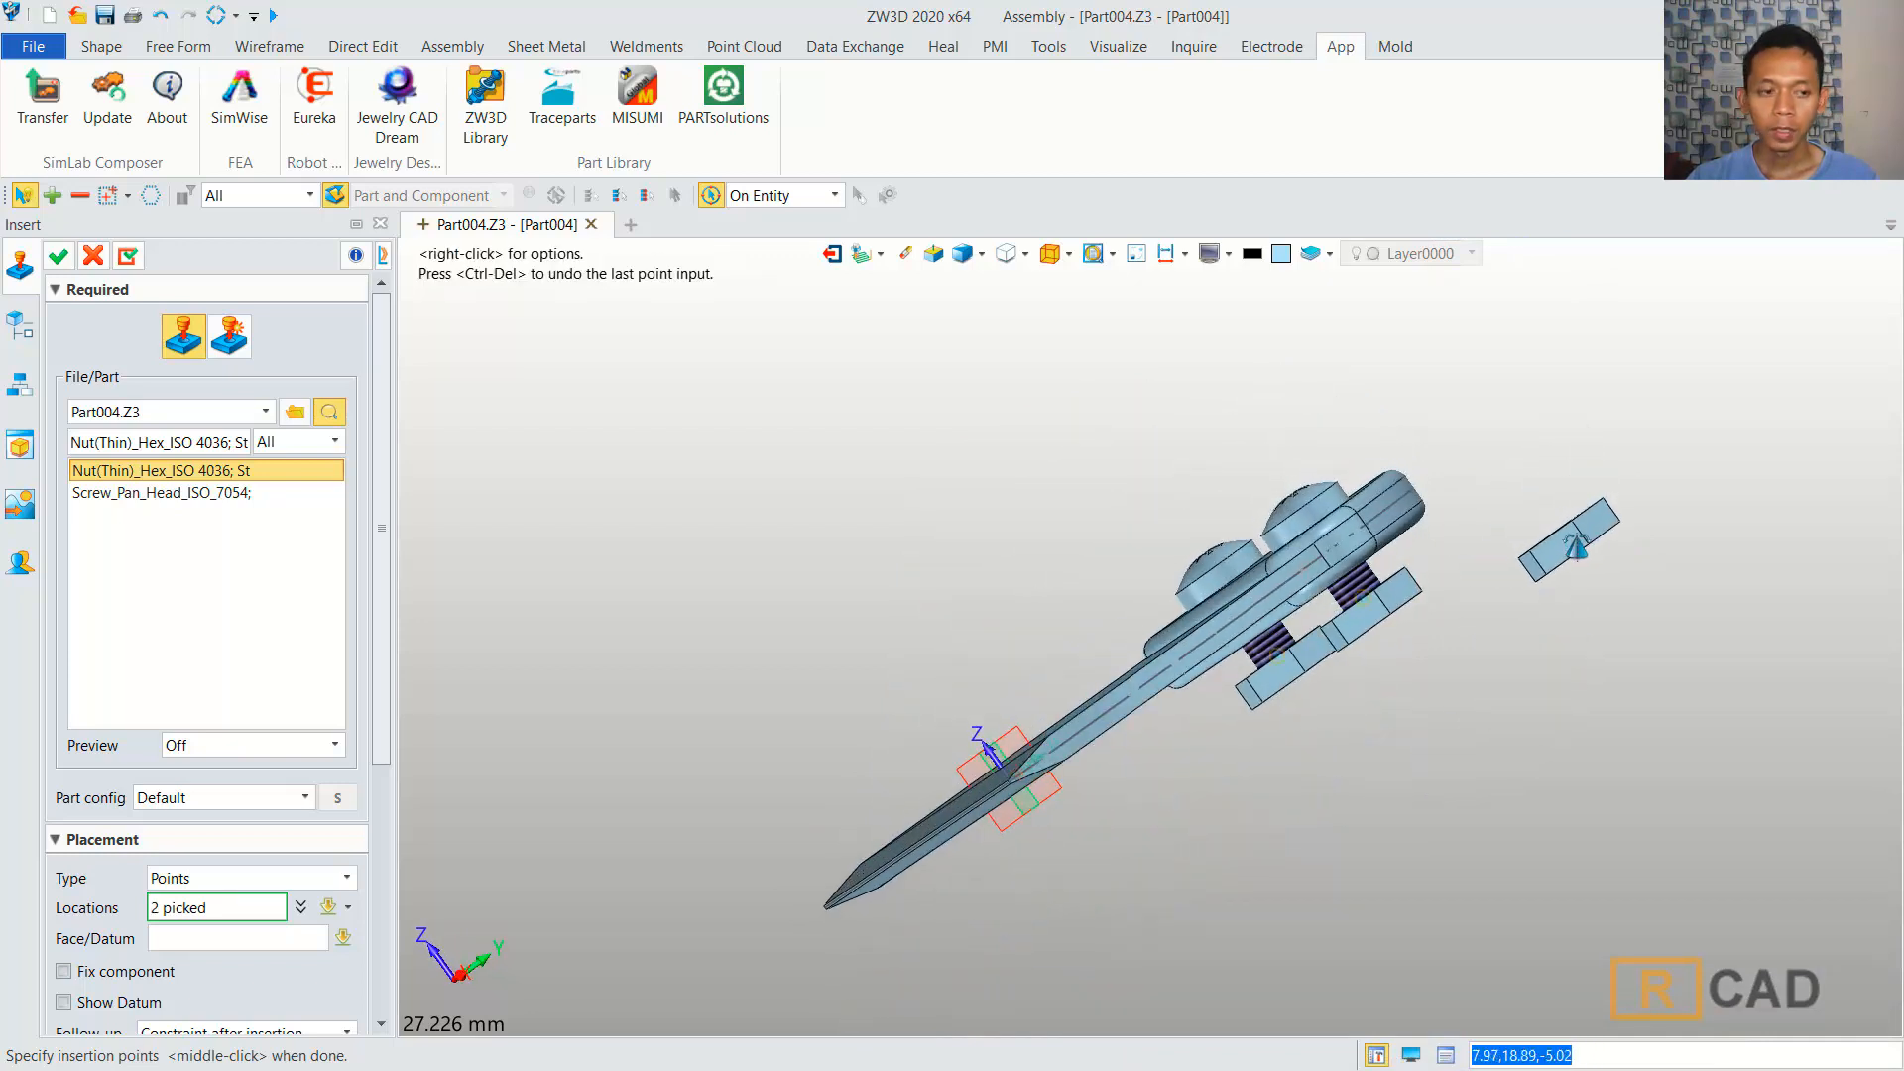
{"action": "left_click", "coordinate": [59, 256]}
{"action": "left_click", "coordinate": [92, 257]}
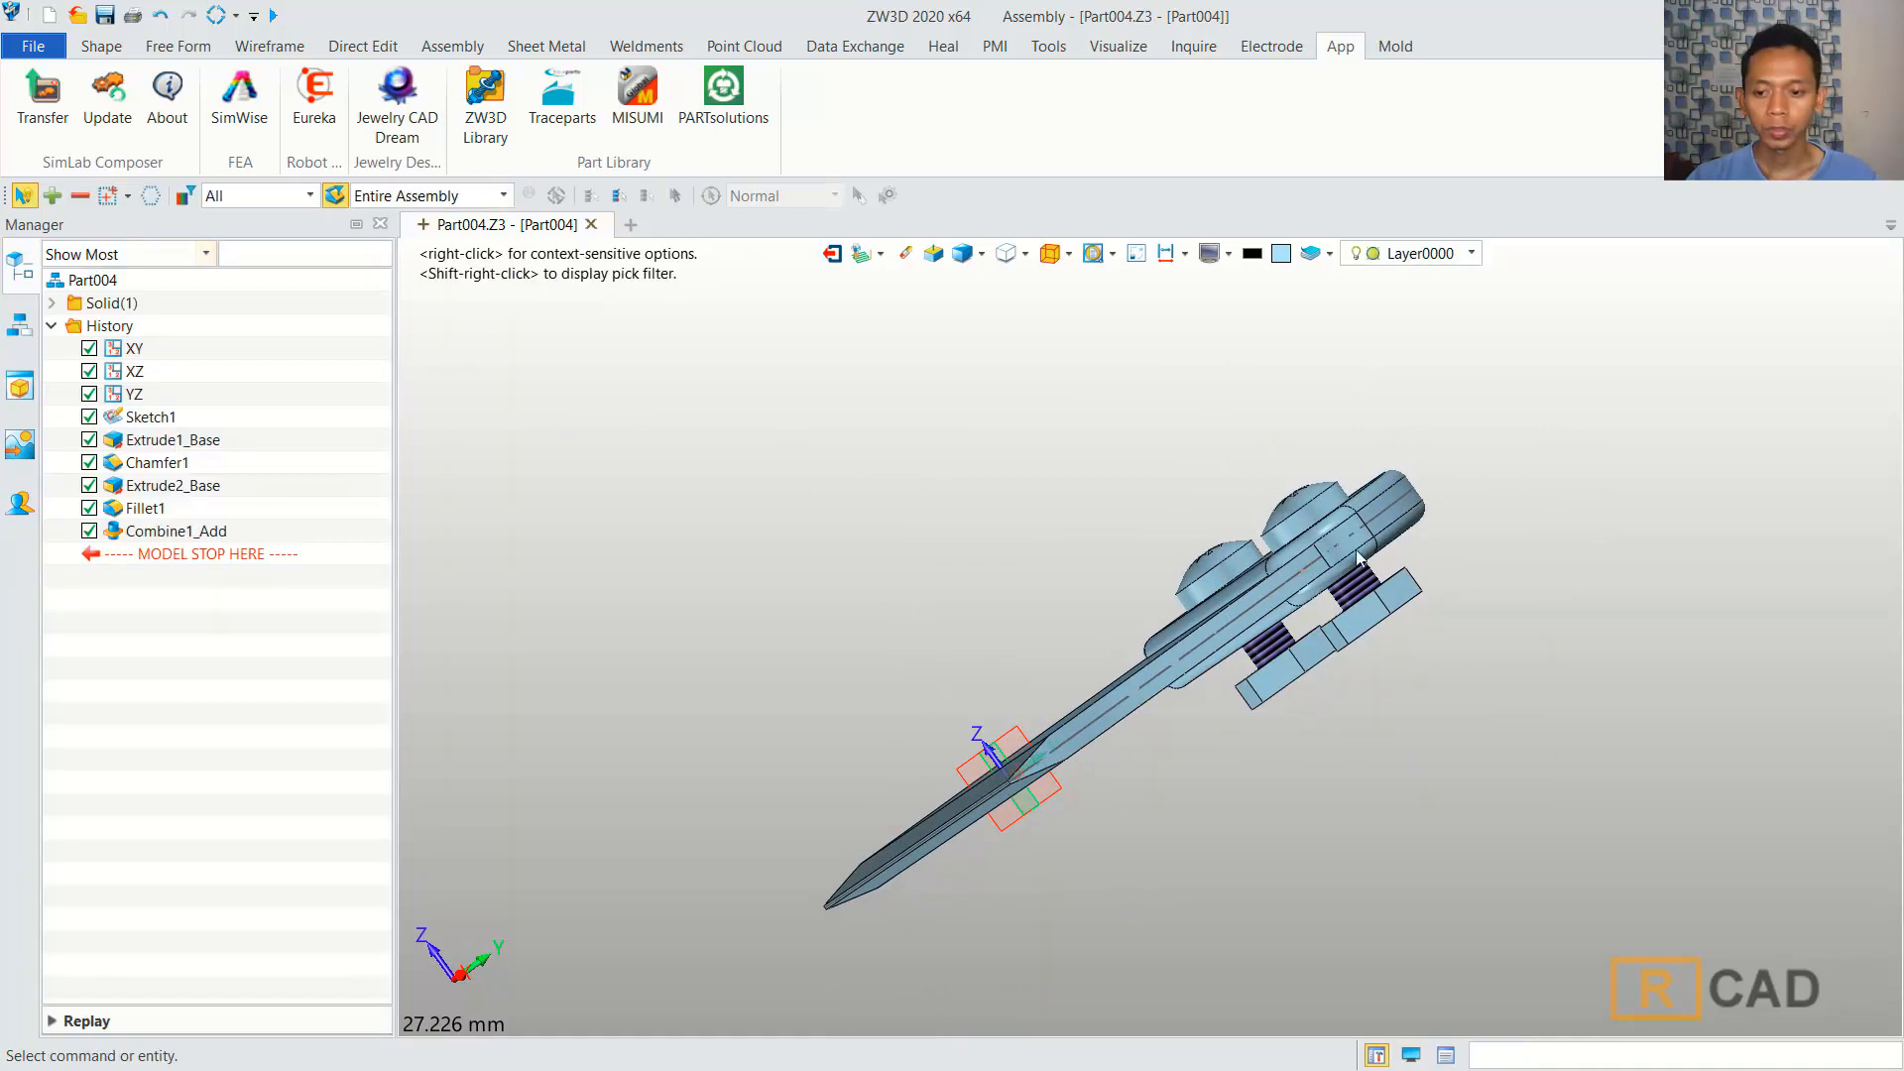
Open one of the hex nuts below the handle for editing within the assembly.
{"action": "double_click", "coordinate": [1388, 607]}
{"action": "right_click_drag", "start_coordinate": [1526, 549], "coordinate": [1576, 600]}
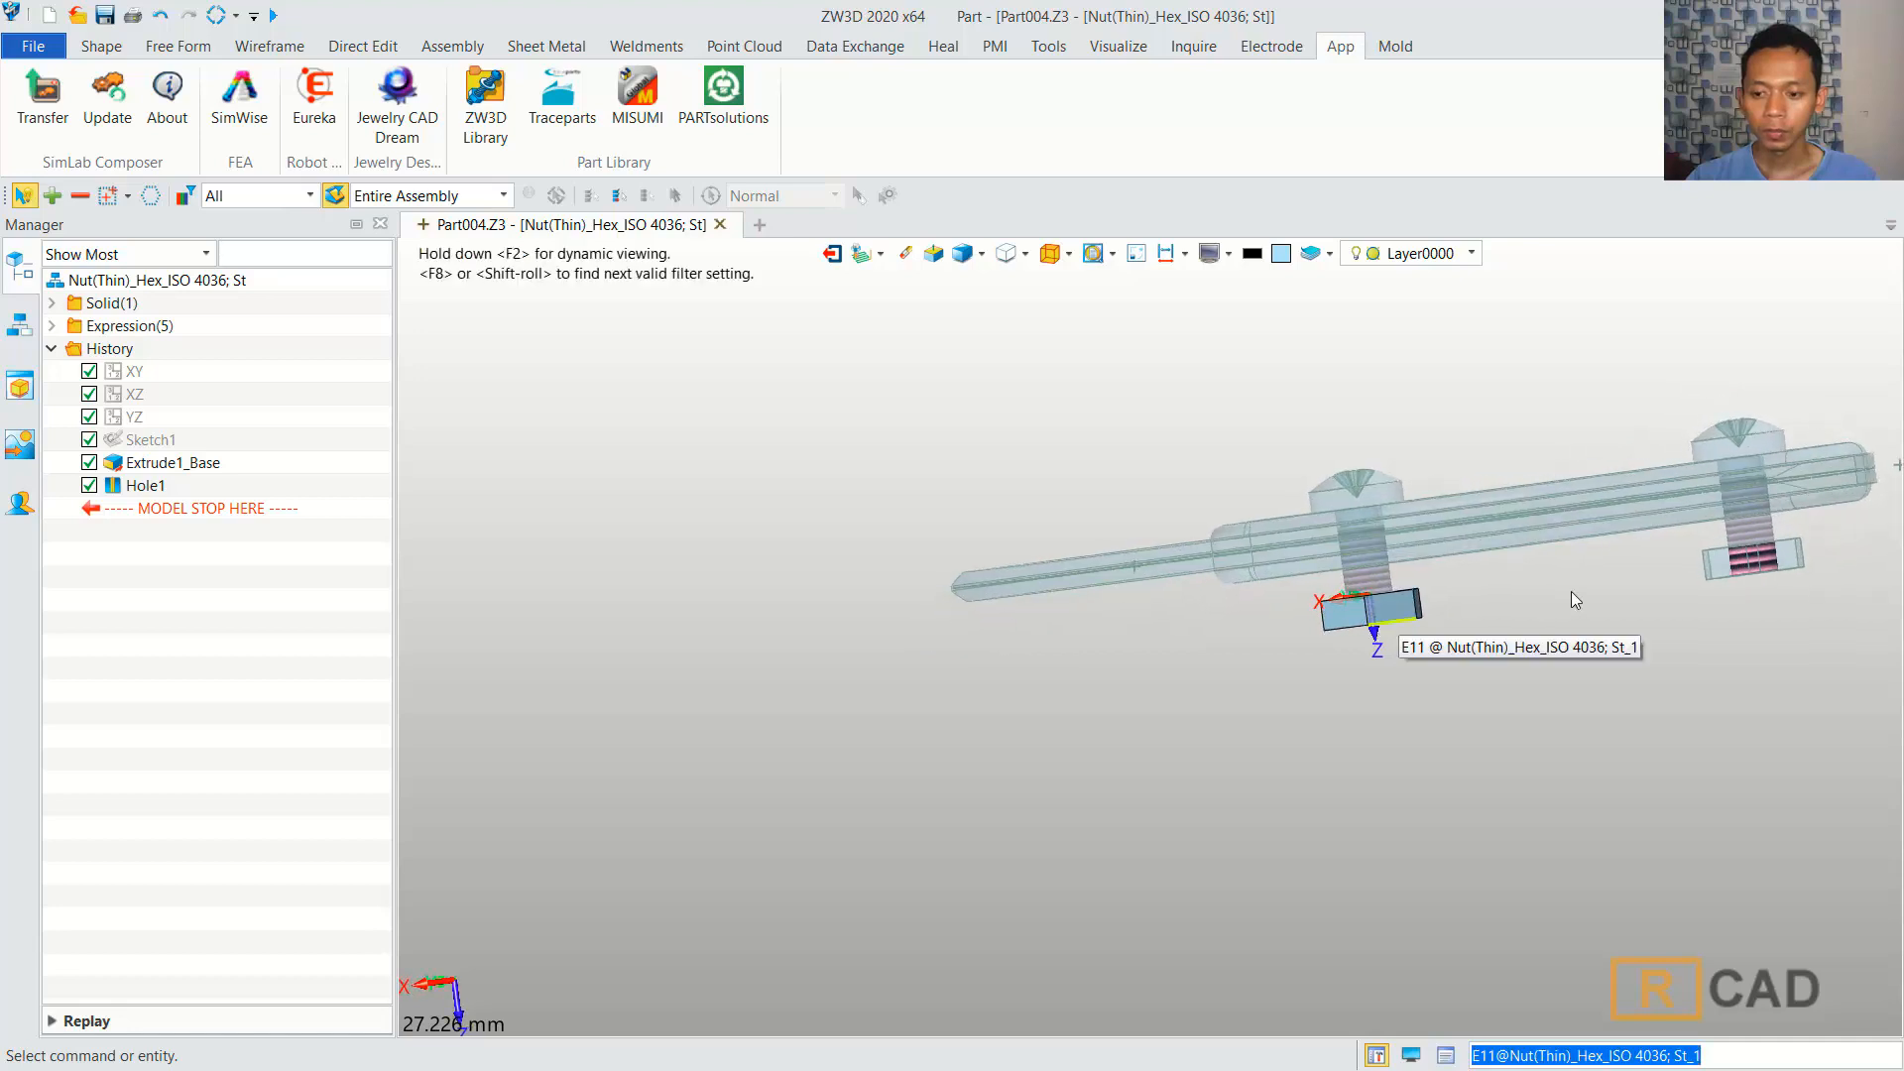
{"action": "middle_click_drag", "start_coordinate": [1447, 596], "coordinate": [1142, 636]}
{"action": "scroll", "coordinate": [1140, 635], "scroll_direction": "up", "scroll_amount": 2}
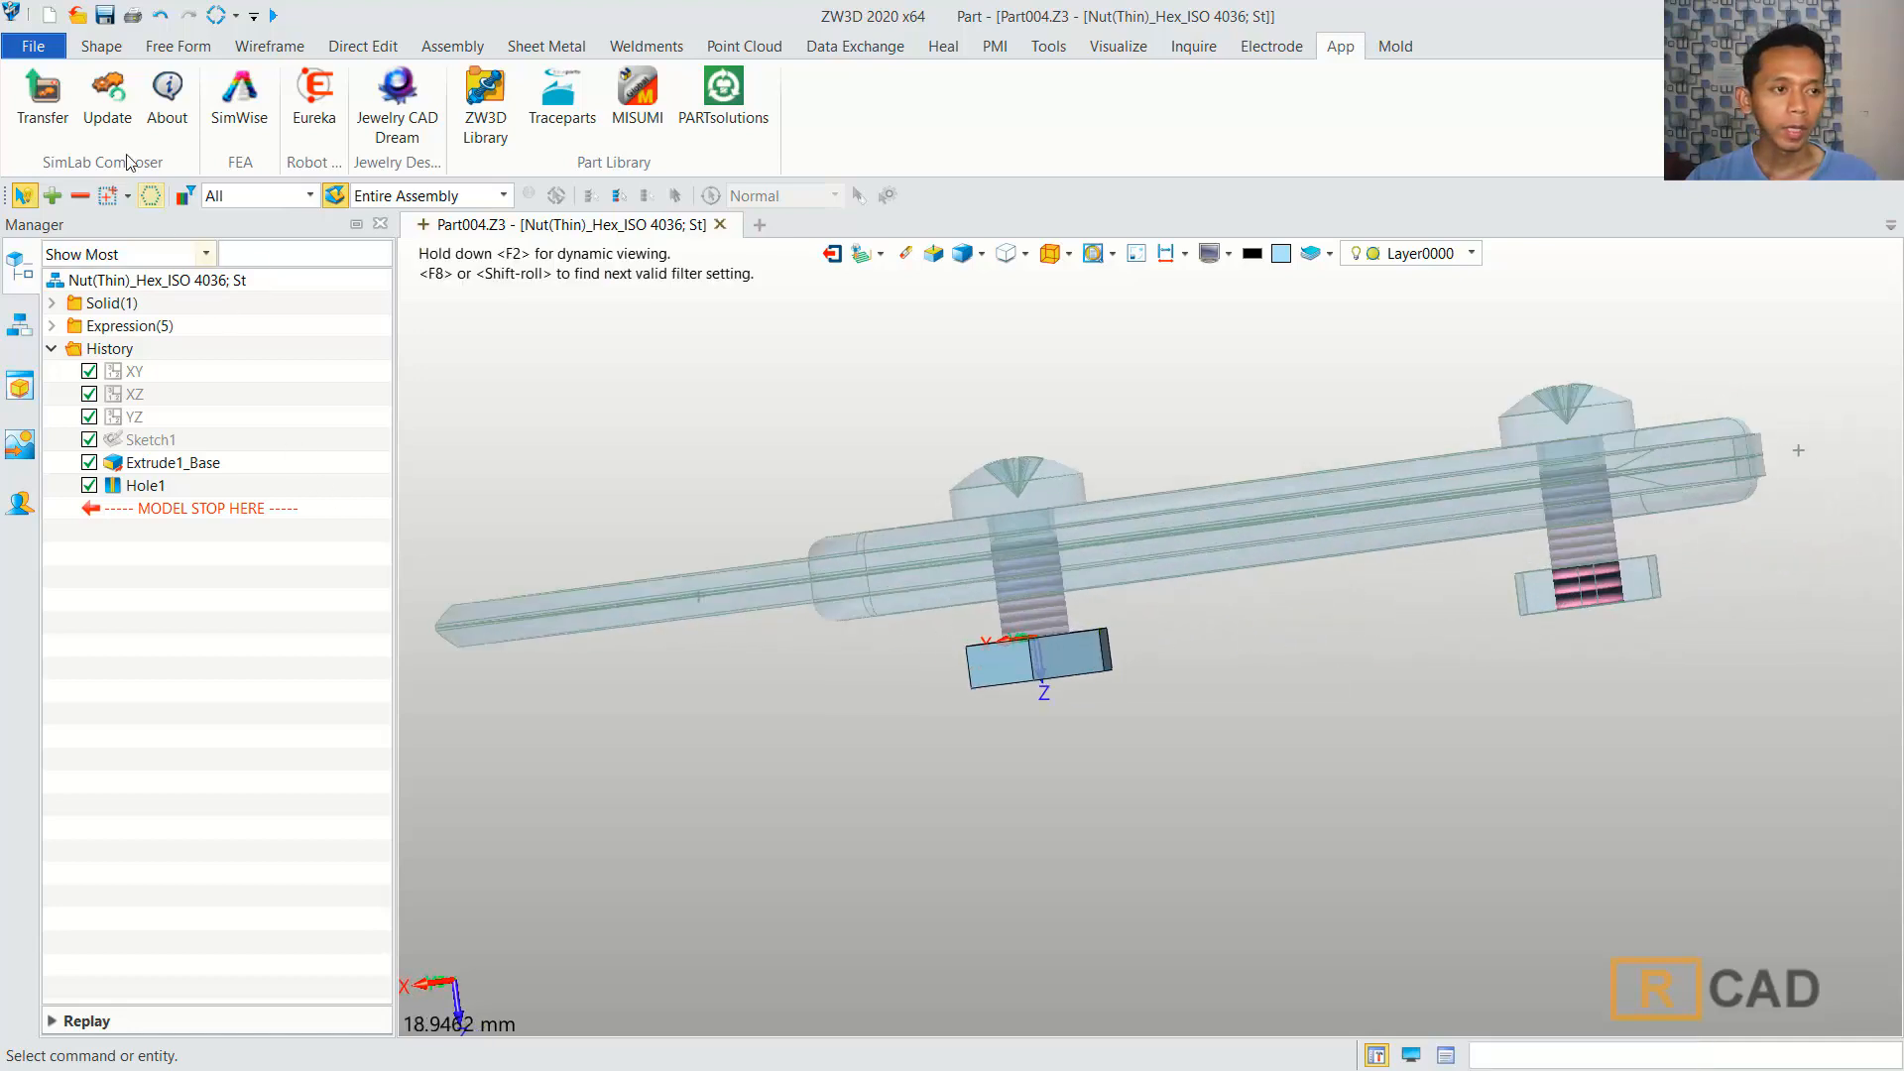
Move the nut body 1 mm along the negative Z direction, toward the handle's underside.
{"action": "left_click", "coordinate": [102, 46]}
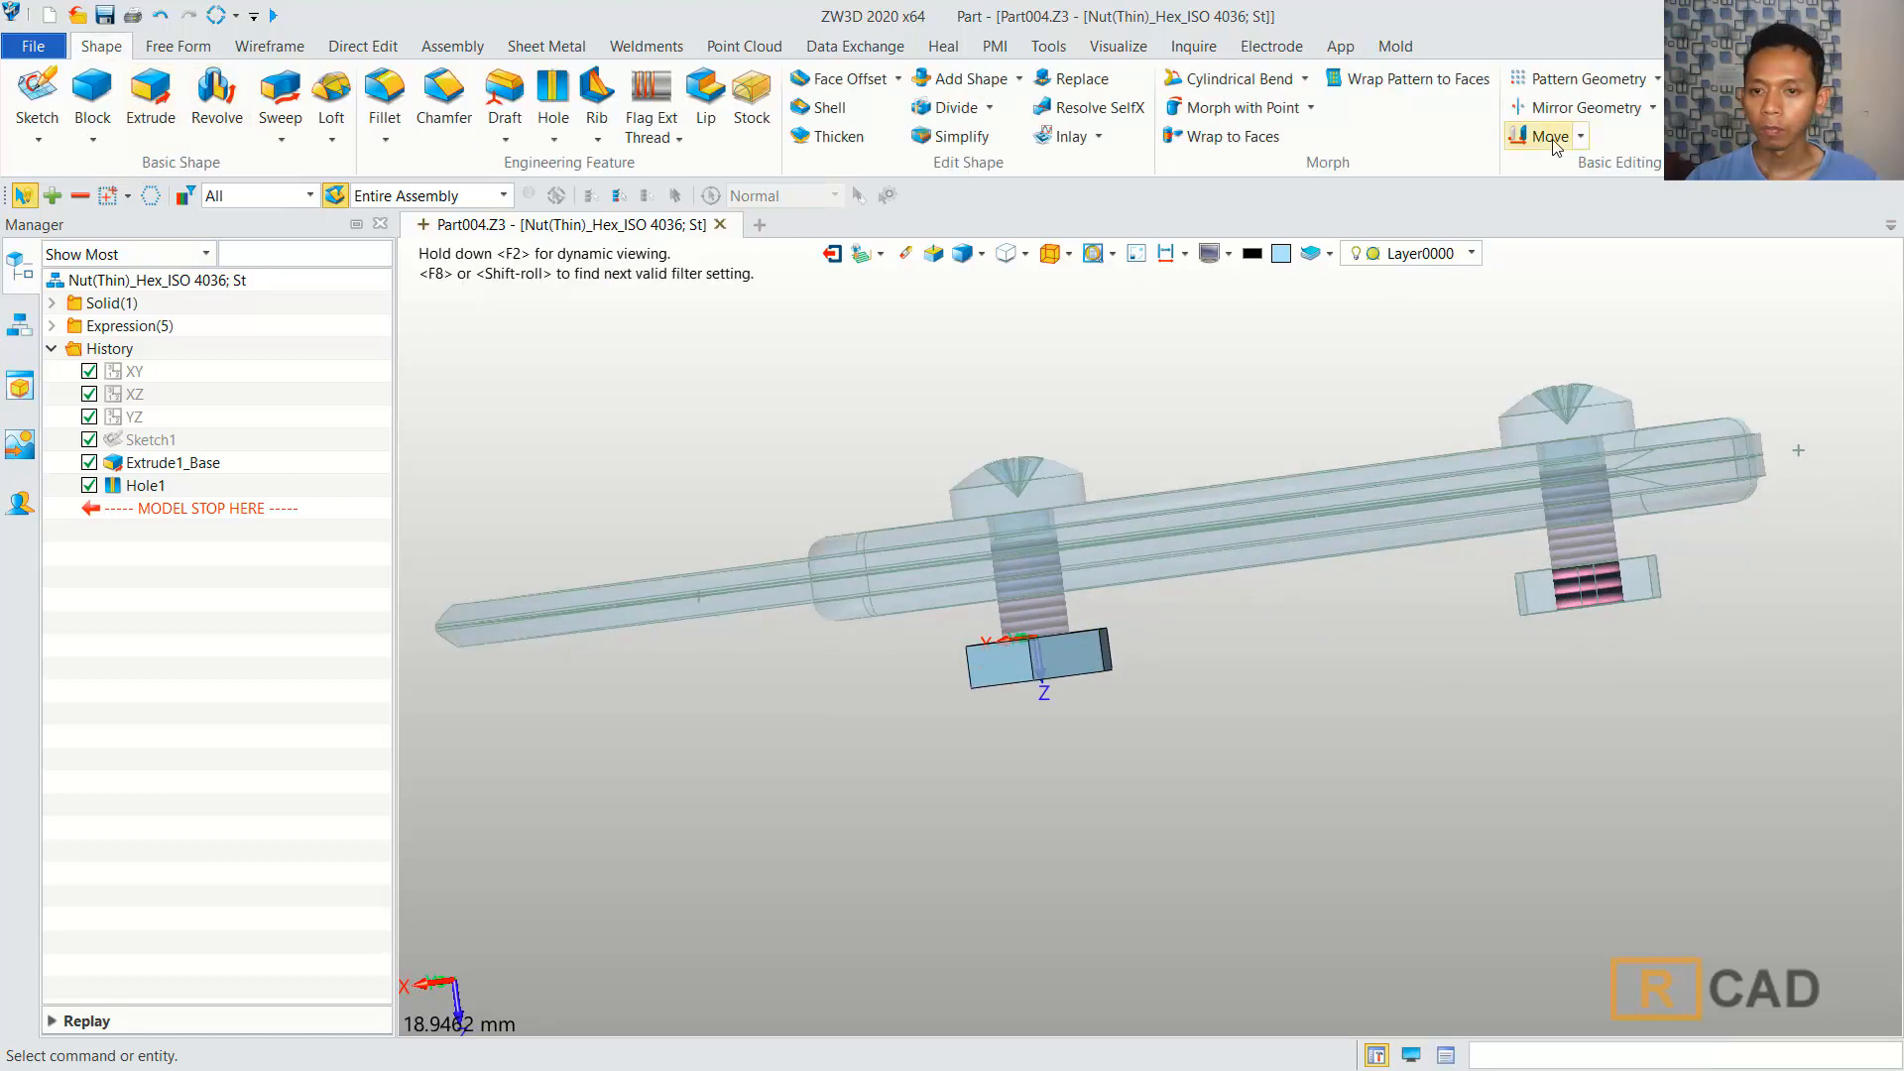
{"action": "left_click", "coordinate": [1553, 139]}
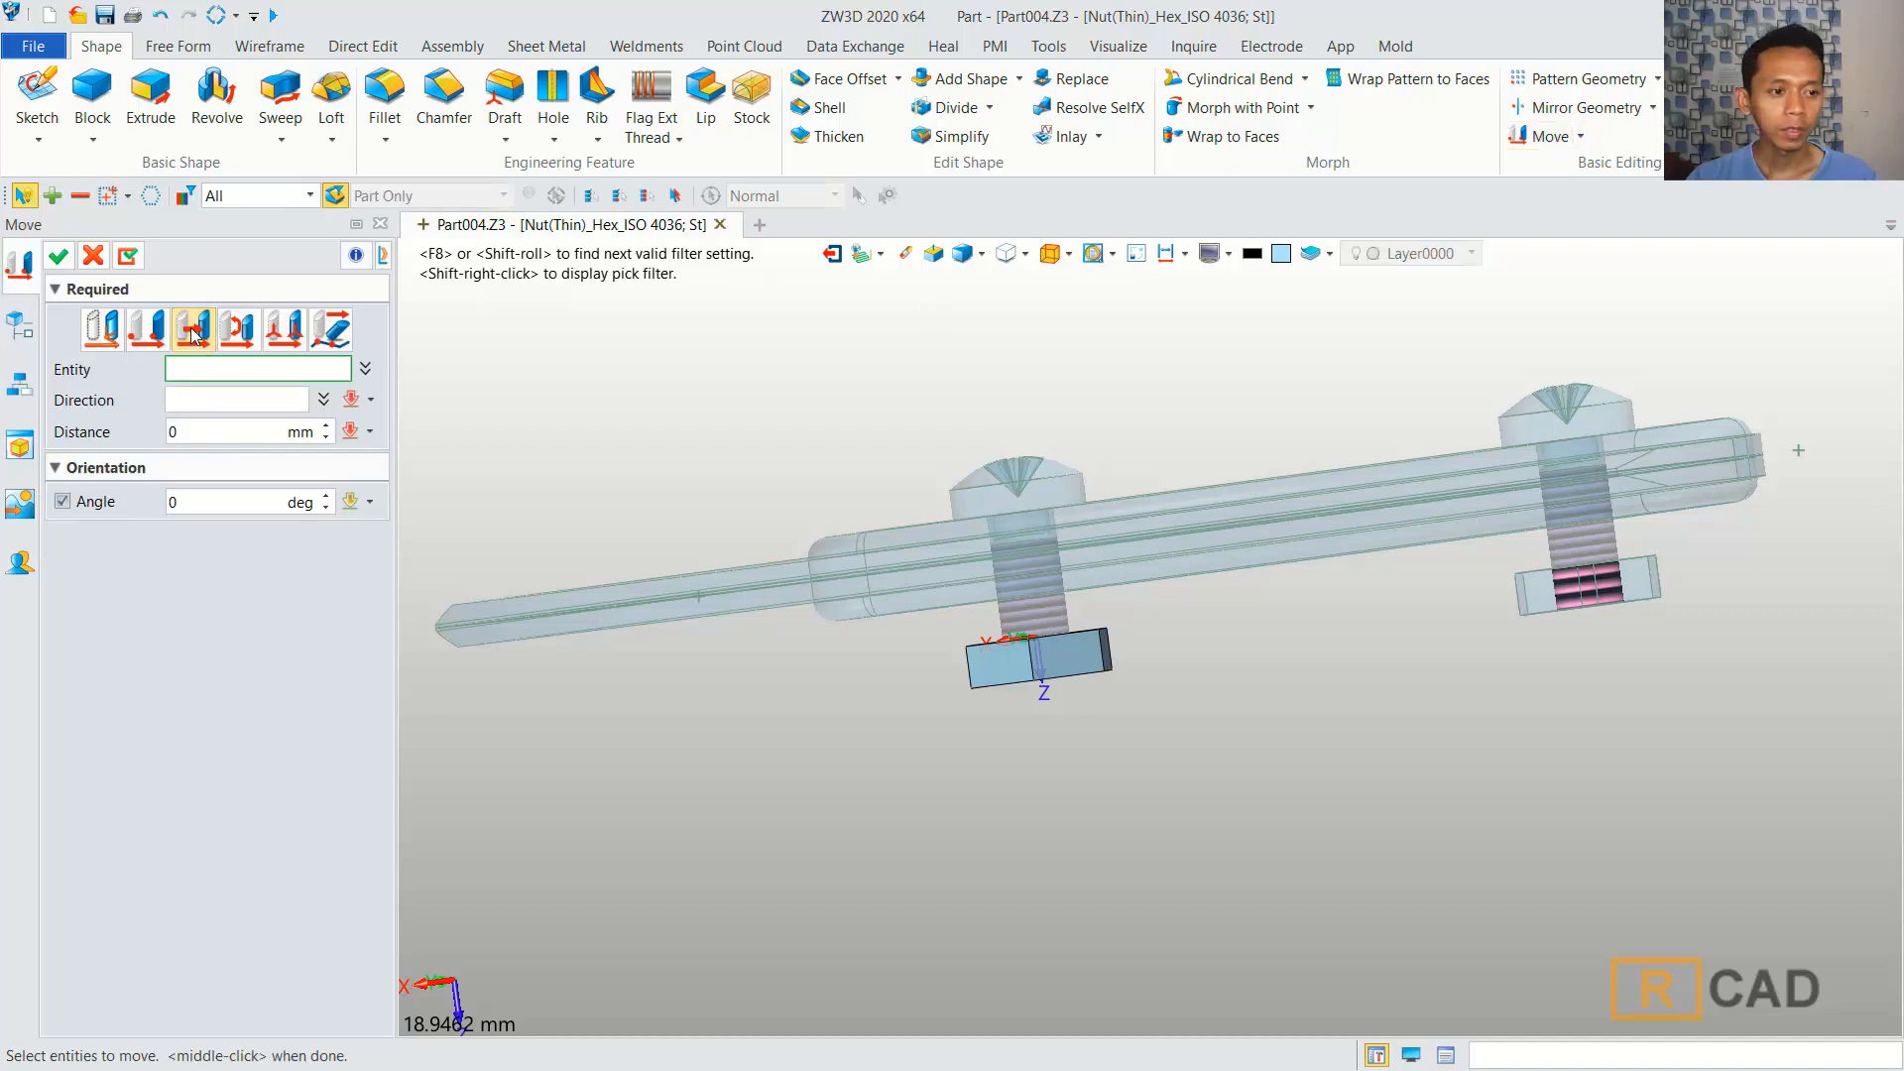
{"action": "left_click_drag", "start_coordinate": [1227, 725], "coordinate": [873, 603]}
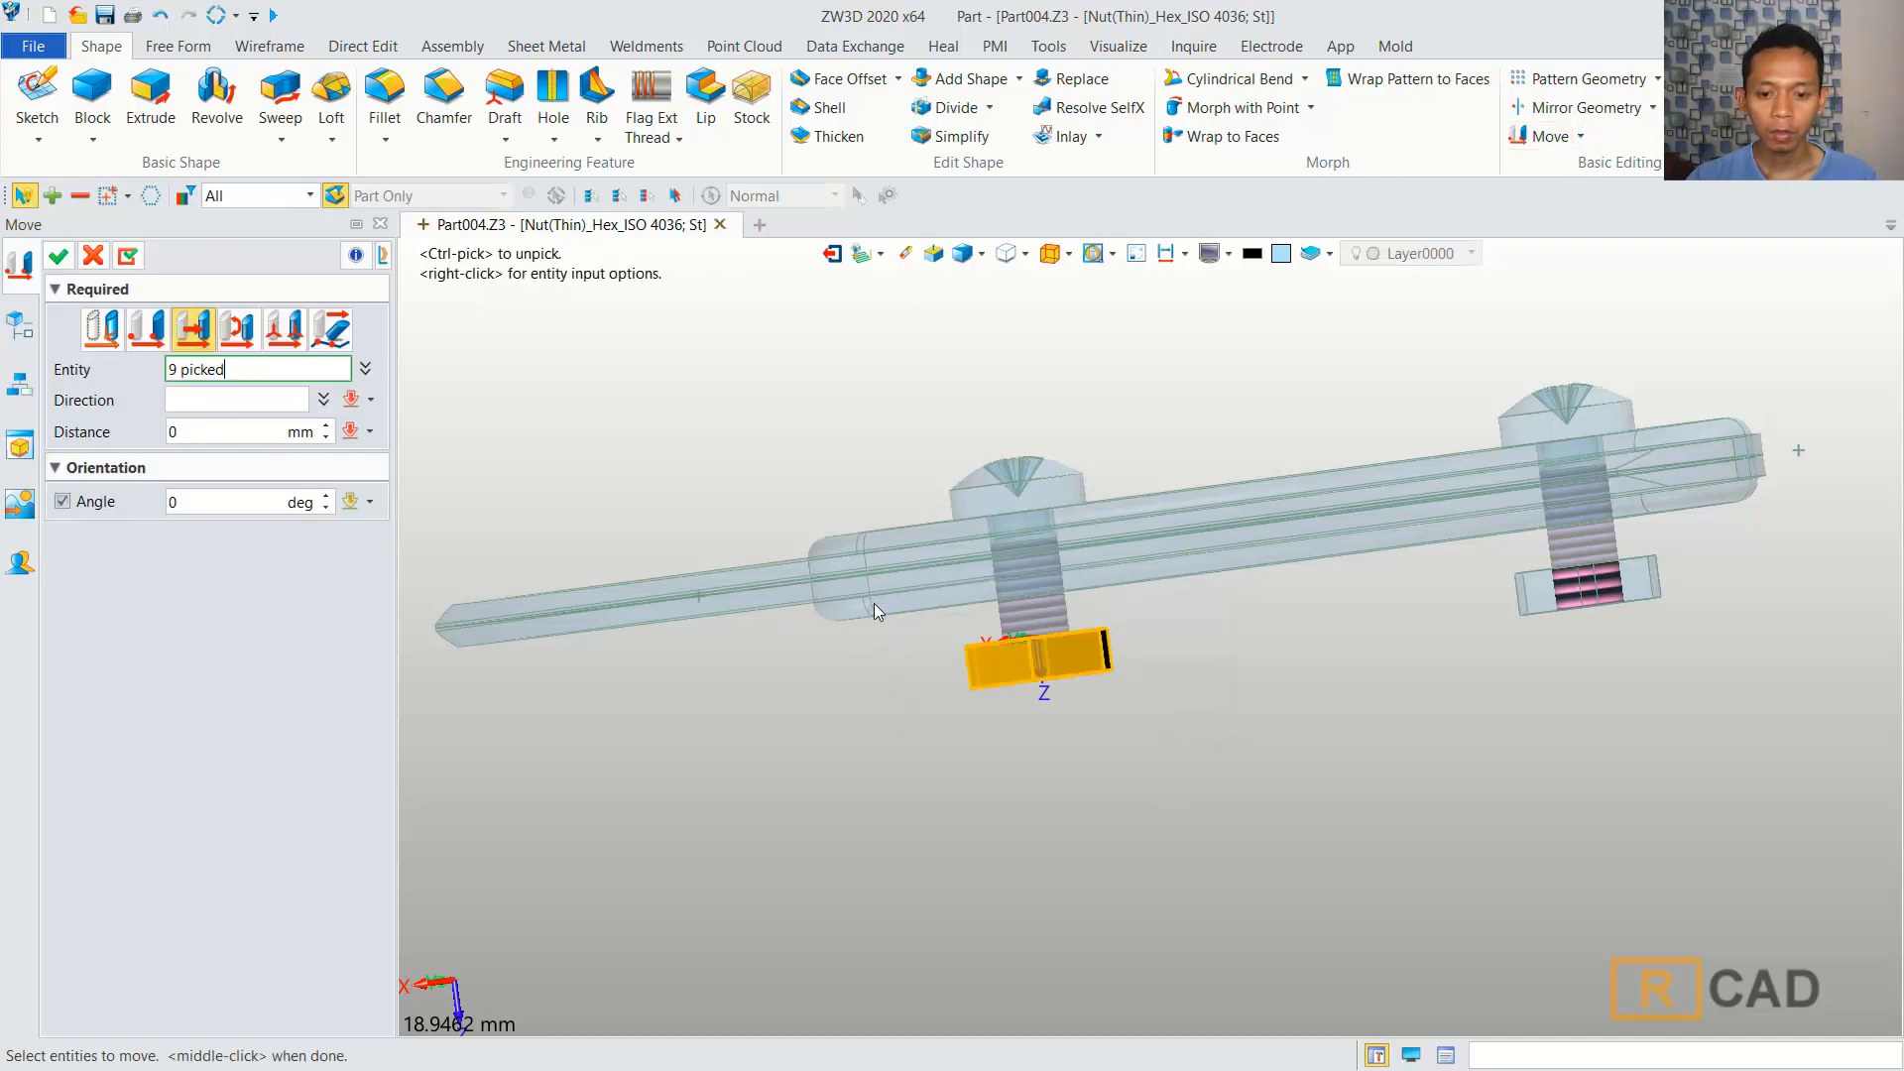
{"action": "left_click", "coordinate": [218, 401]}
{"action": "scroll", "coordinate": [1063, 598], "scroll_direction": "up", "scroll_amount": 3}
{"action": "left_click", "coordinate": [1005, 680]}
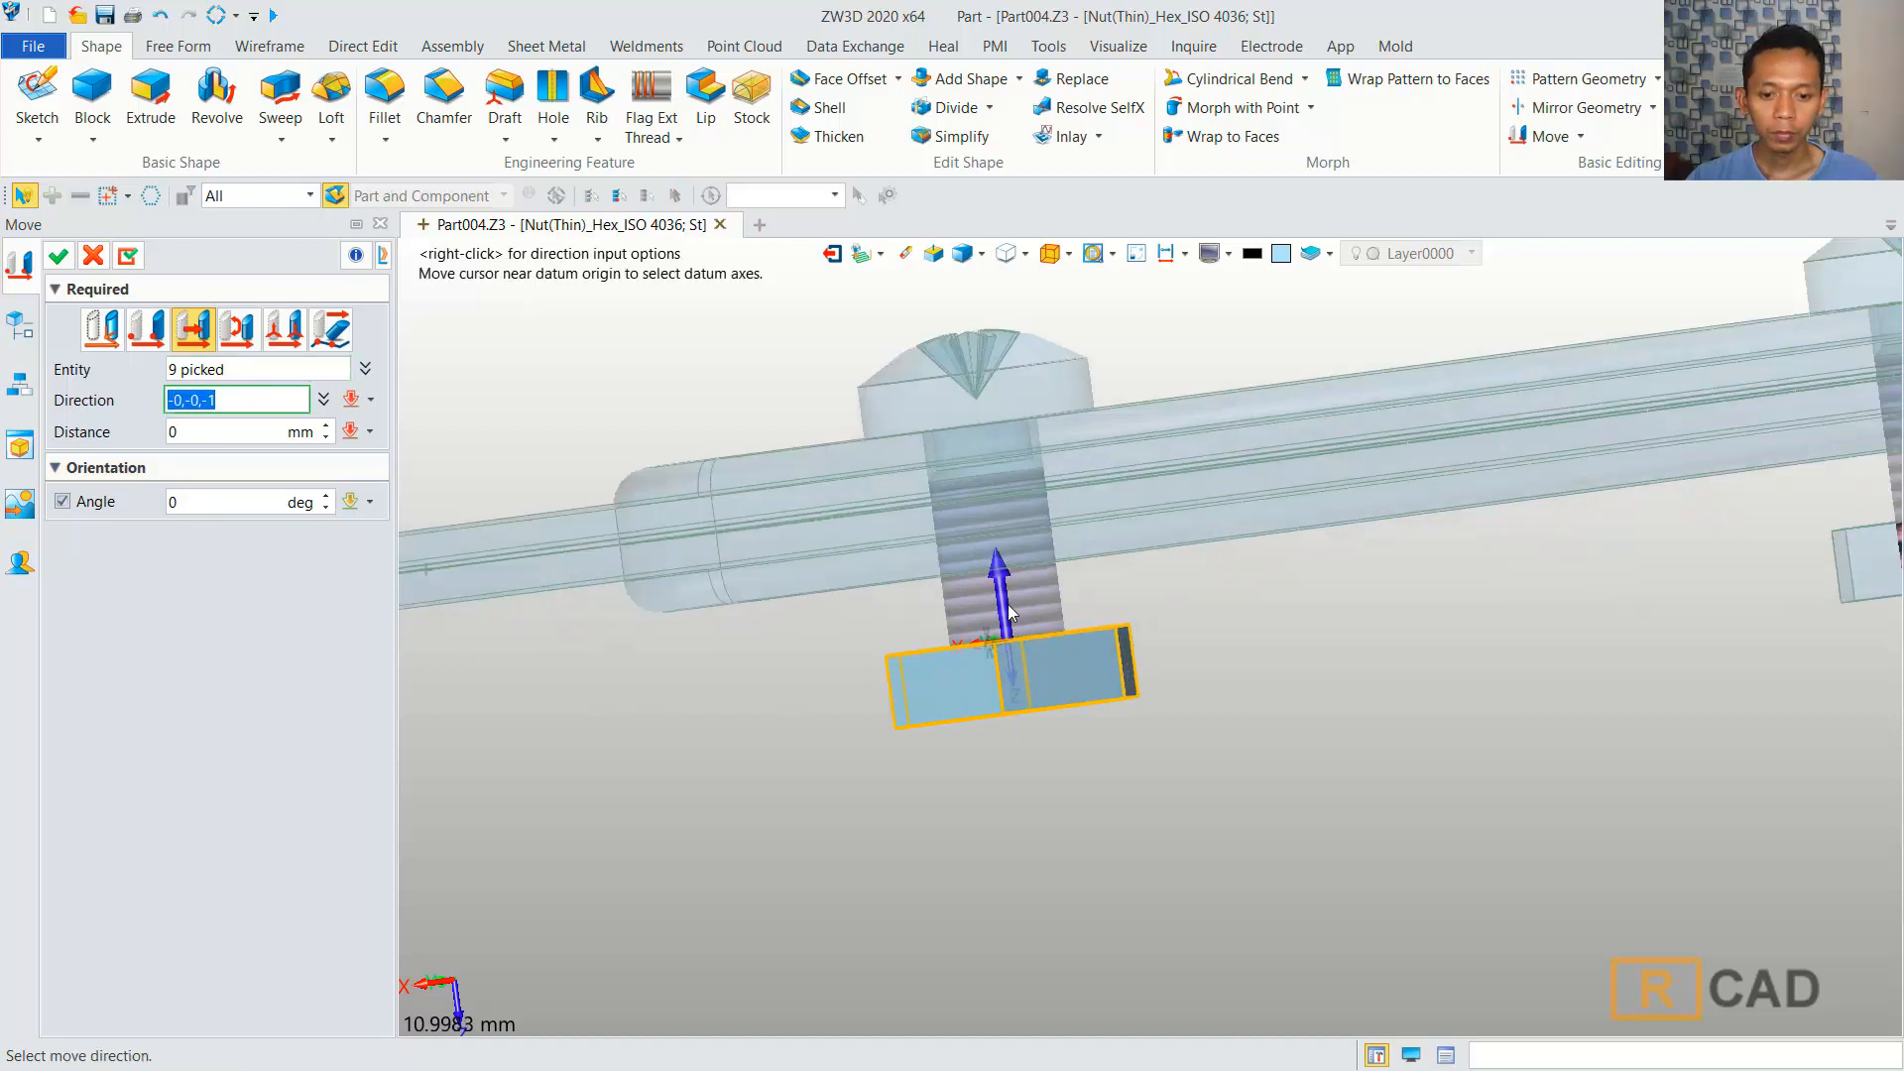
{"action": "middle_click", "coordinate": [1011, 603]}
{"action": "scroll", "coordinate": [1026, 645], "scroll_direction": "up", "scroll_amount": 1}
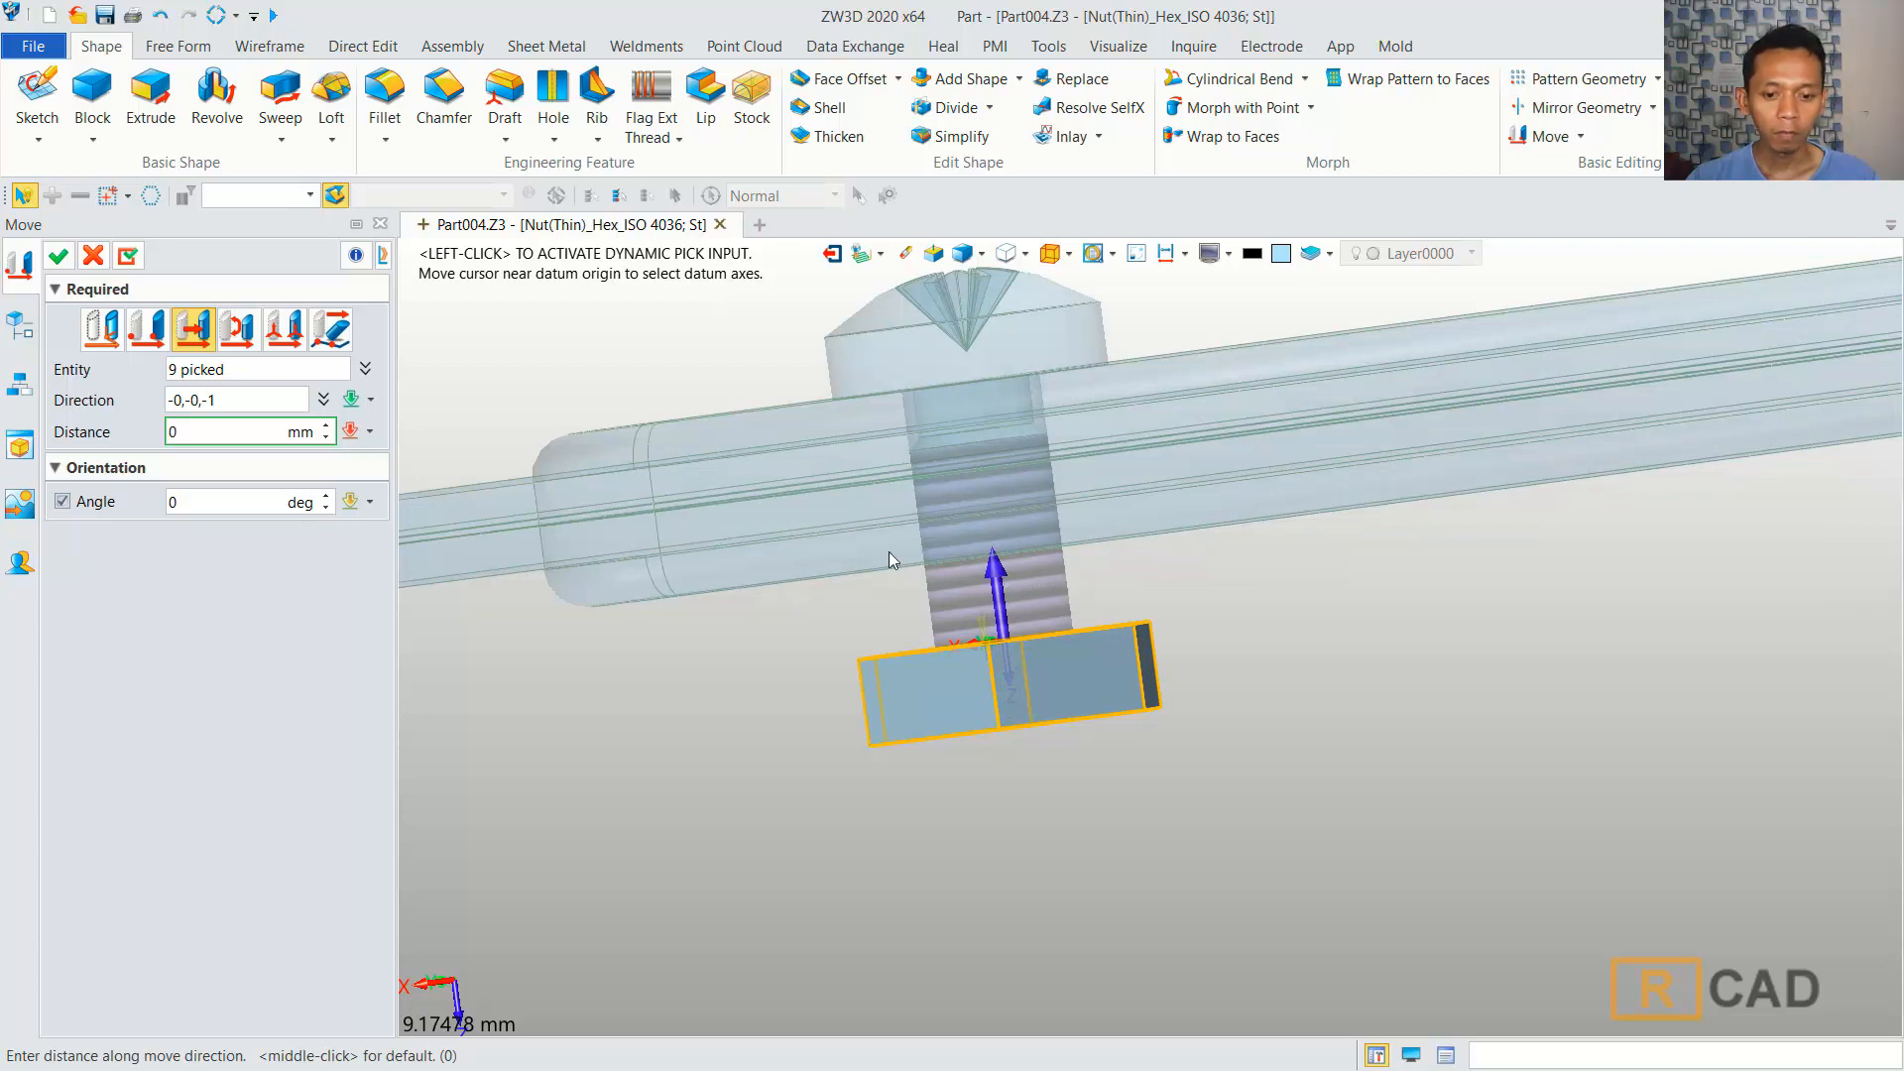
{"action": "left_click_drag", "start_coordinate": [982, 629], "coordinate": [967, 543]}
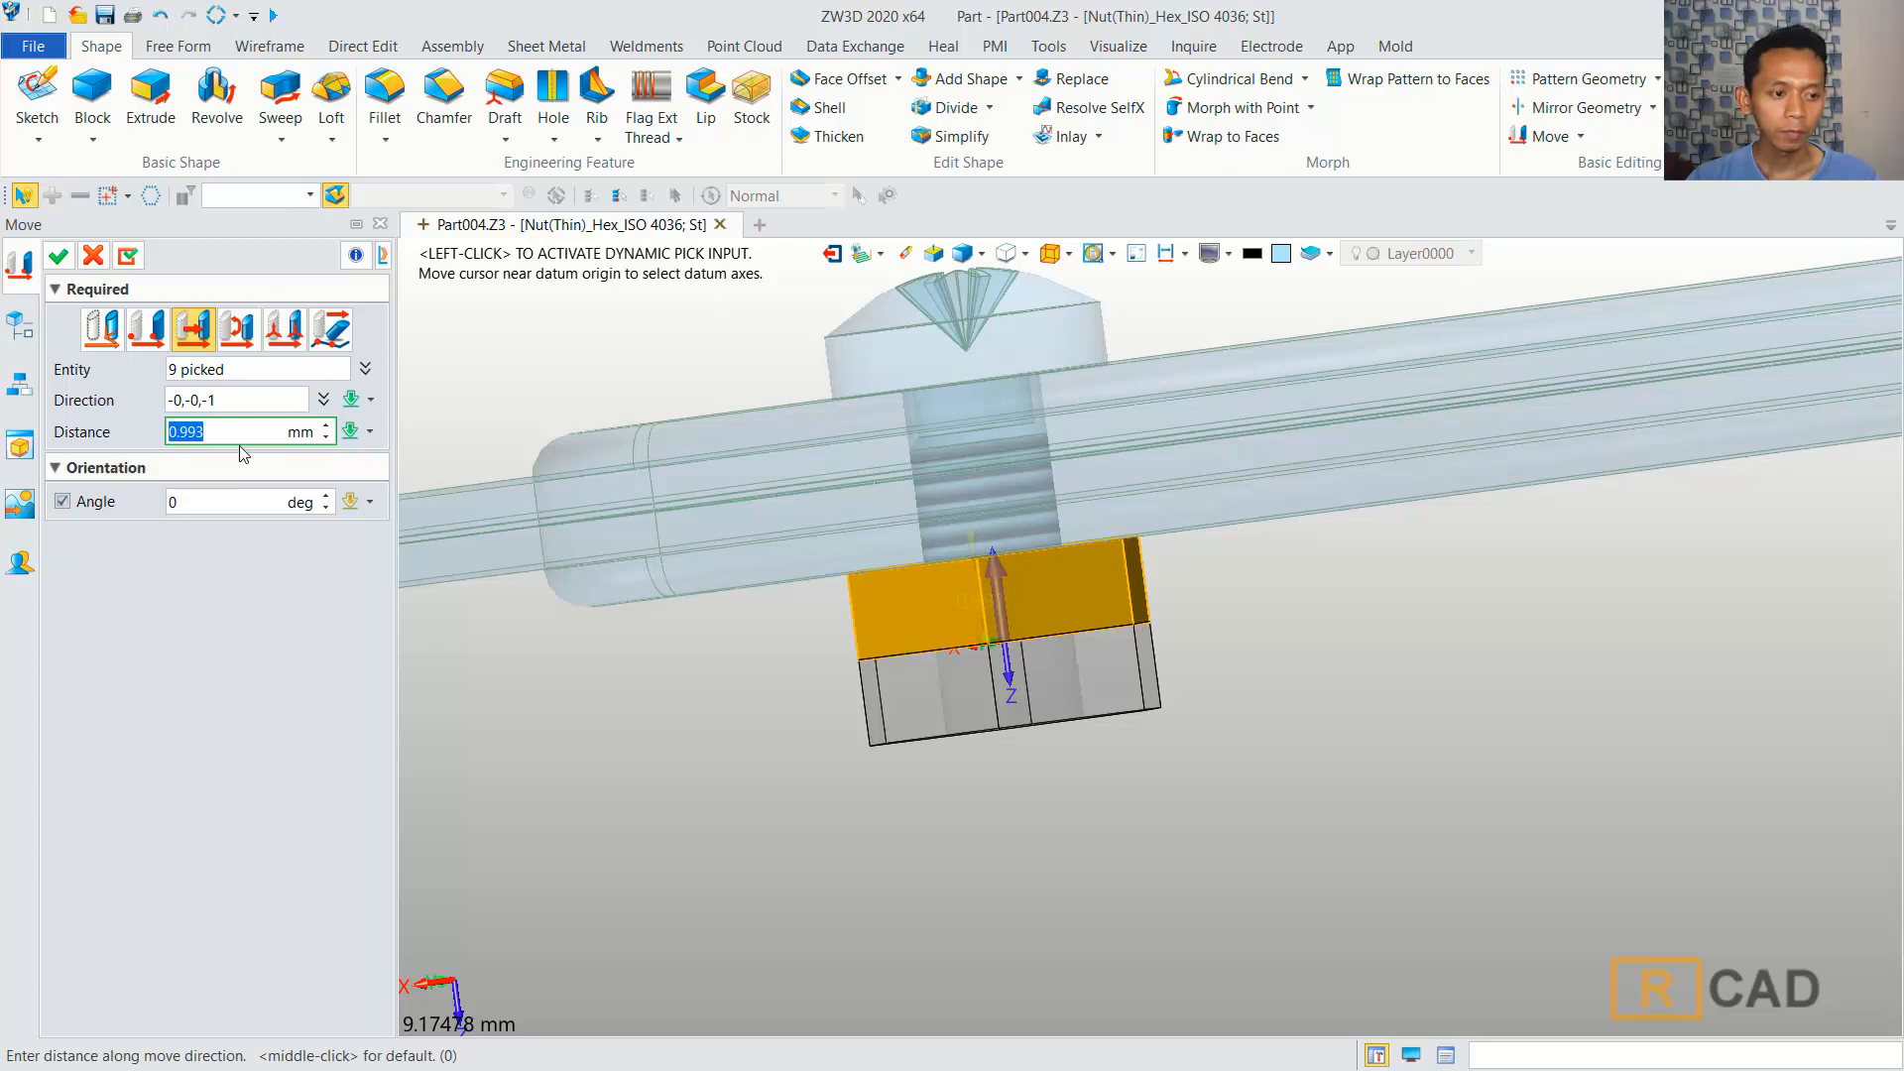
{"action": "type", "text": "1"}
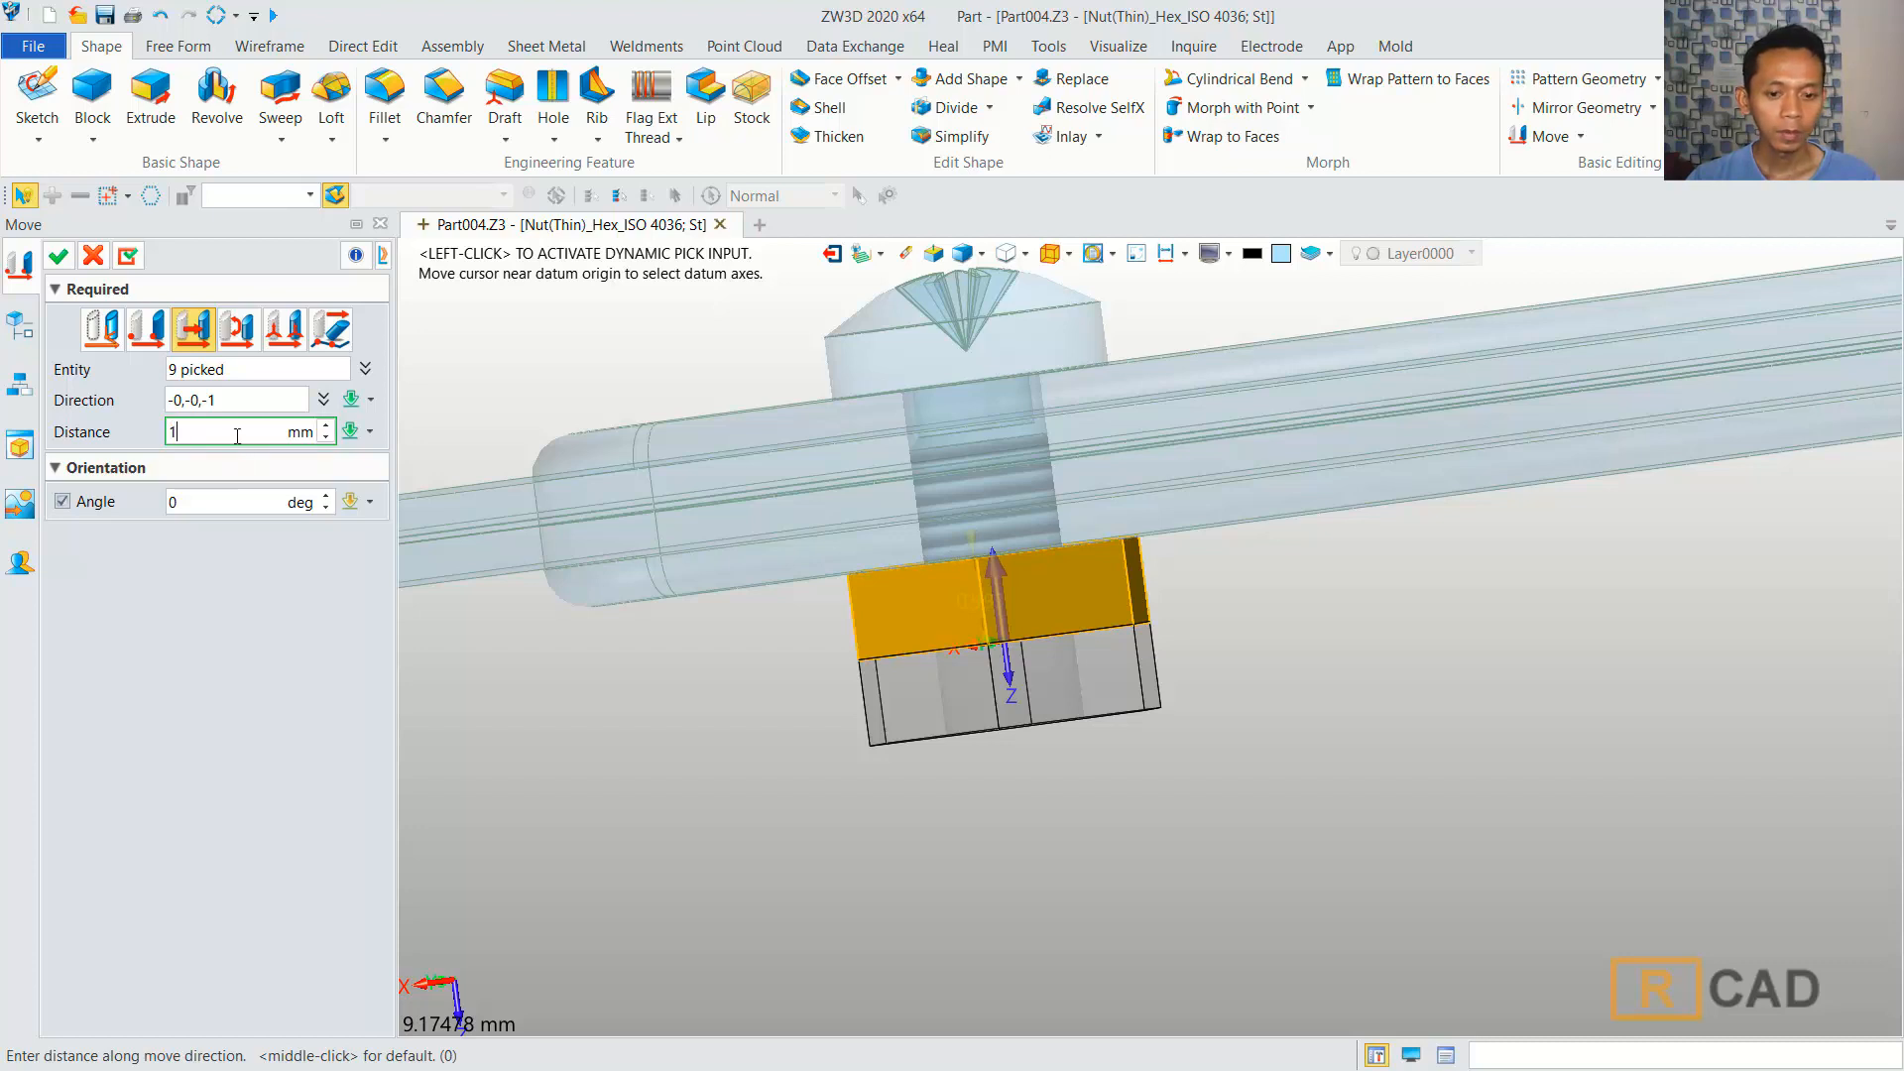
{"action": "left_click", "coordinate": [58, 258]}
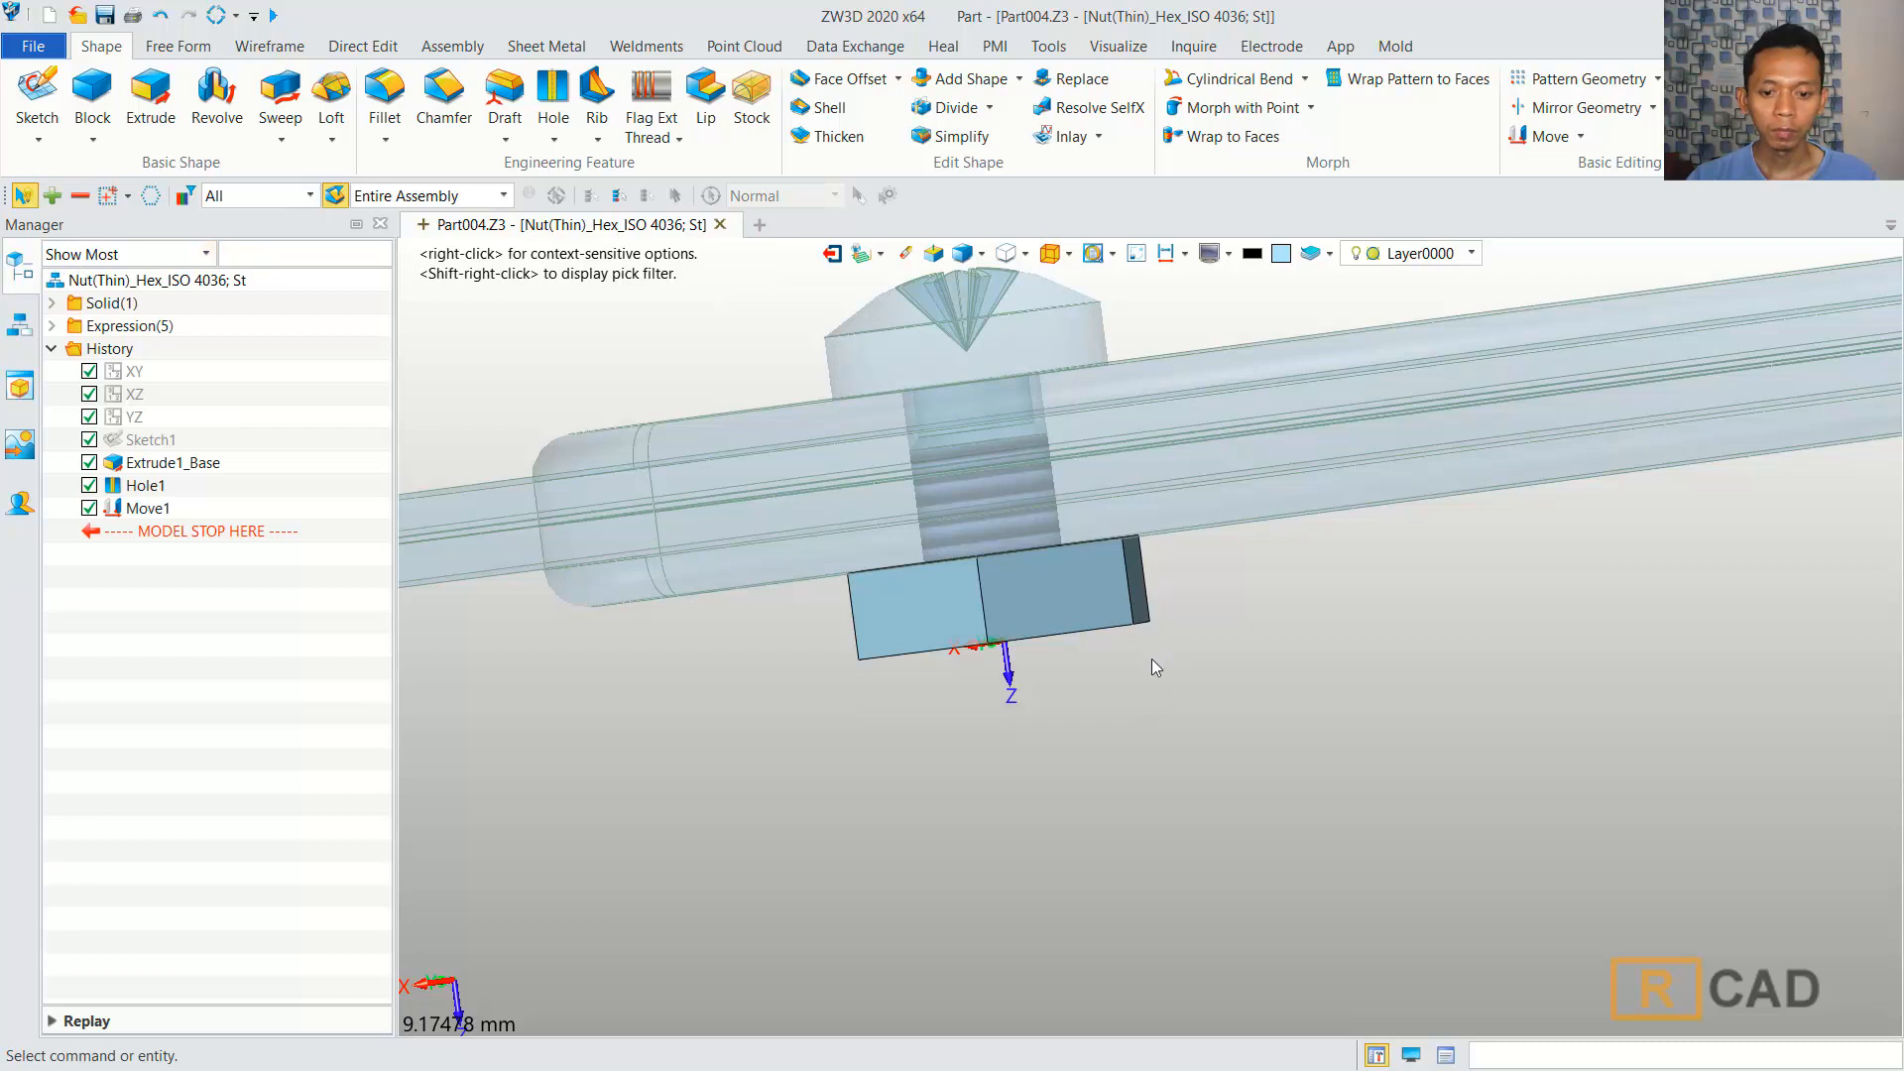
Return from the nut part to the Part004 assembly and inspect the fitted screws and nuts from several sides.
{"action": "scroll", "coordinate": [1152, 667], "scroll_direction": "down", "scroll_amount": 1}
{"action": "right_click_drag", "start_coordinate": [1032, 604], "coordinate": [1231, 752]}
{"action": "scroll", "coordinate": [1232, 753], "scroll_direction": "down", "scroll_amount": 2}
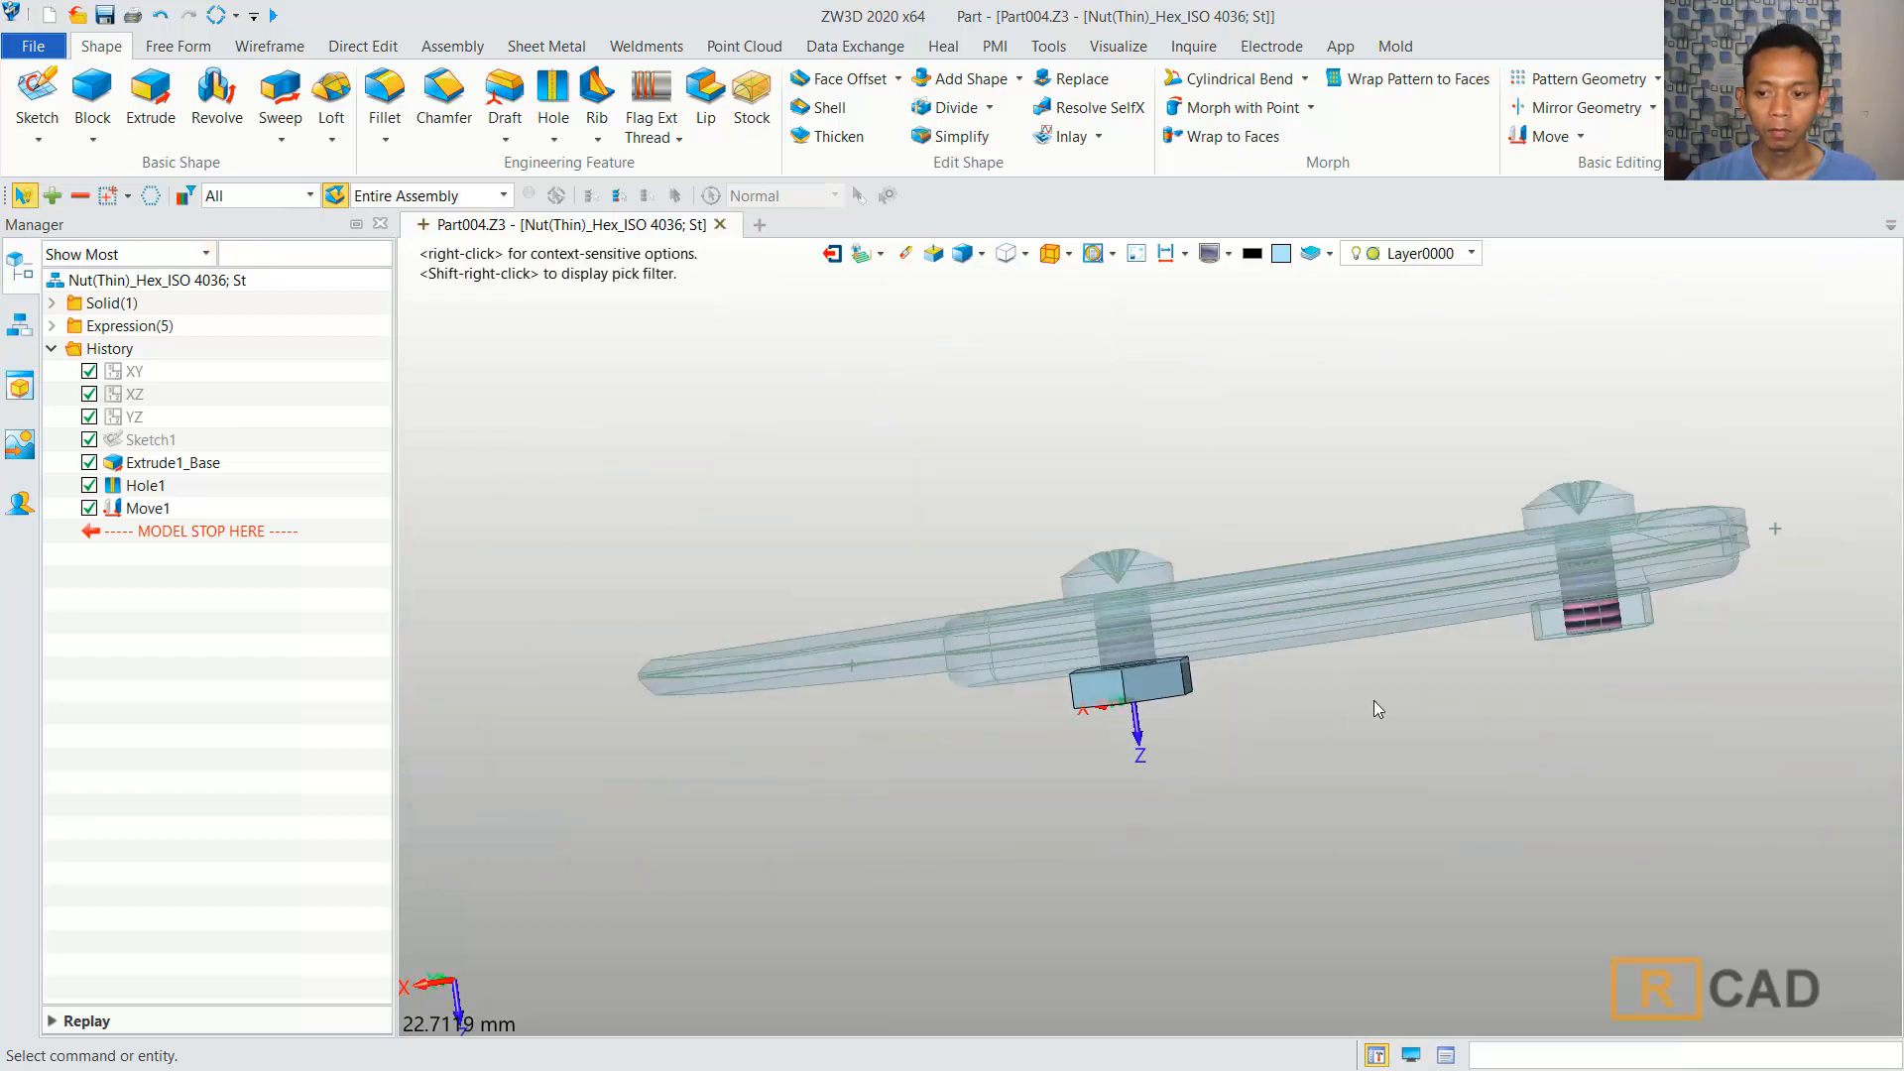
{"action": "left_click", "coordinate": [831, 253]}
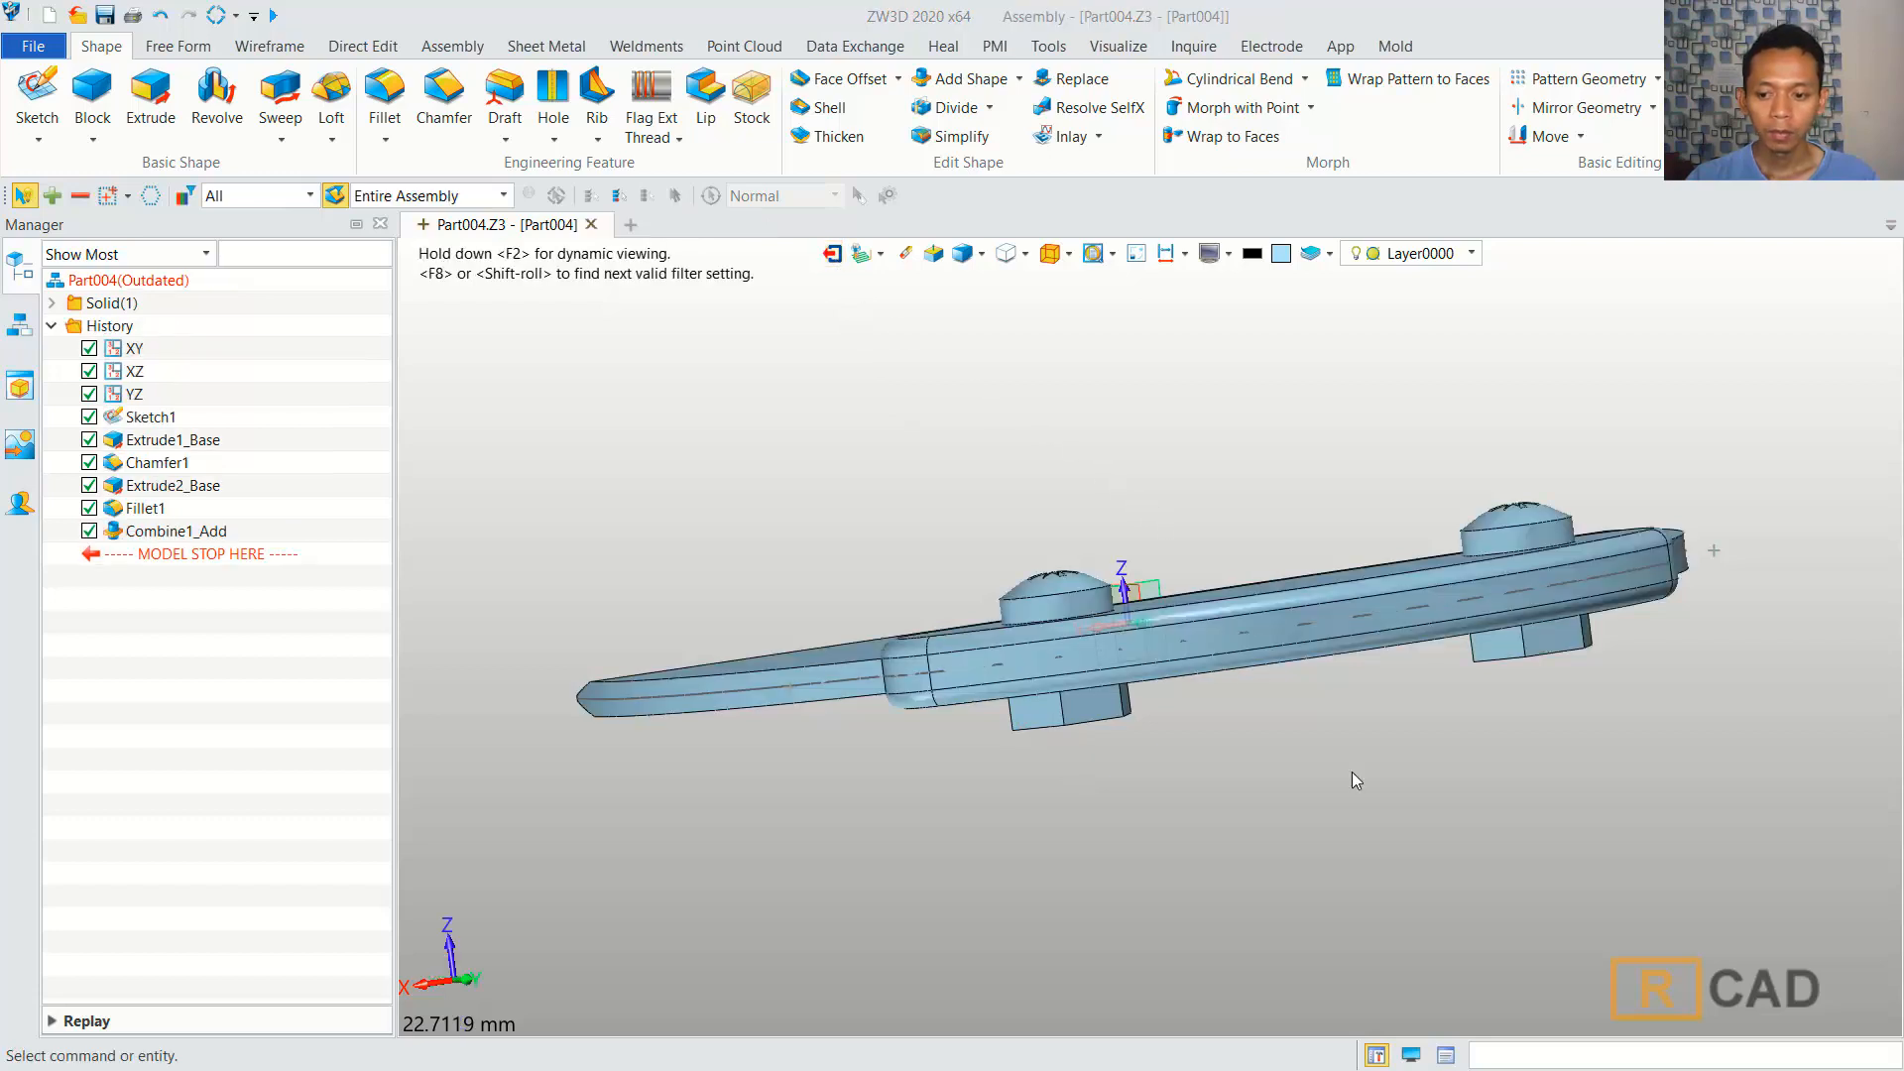
{"action": "right_click_drag", "start_coordinate": [1353, 771], "coordinate": [1555, 730]}
{"action": "scroll", "coordinate": [1555, 730], "scroll_direction": "down", "scroll_amount": 3}
{"action": "right_click_drag", "start_coordinate": [1651, 801], "coordinate": [1564, 794]}
{"action": "scroll", "coordinate": [1595, 797], "scroll_direction": "up", "scroll_amount": 2}
{"action": "middle_click_drag", "start_coordinate": [1595, 798], "coordinate": [1377, 768]}
{"action": "right_click_drag", "start_coordinate": [1377, 768], "coordinate": [1240, 573]}
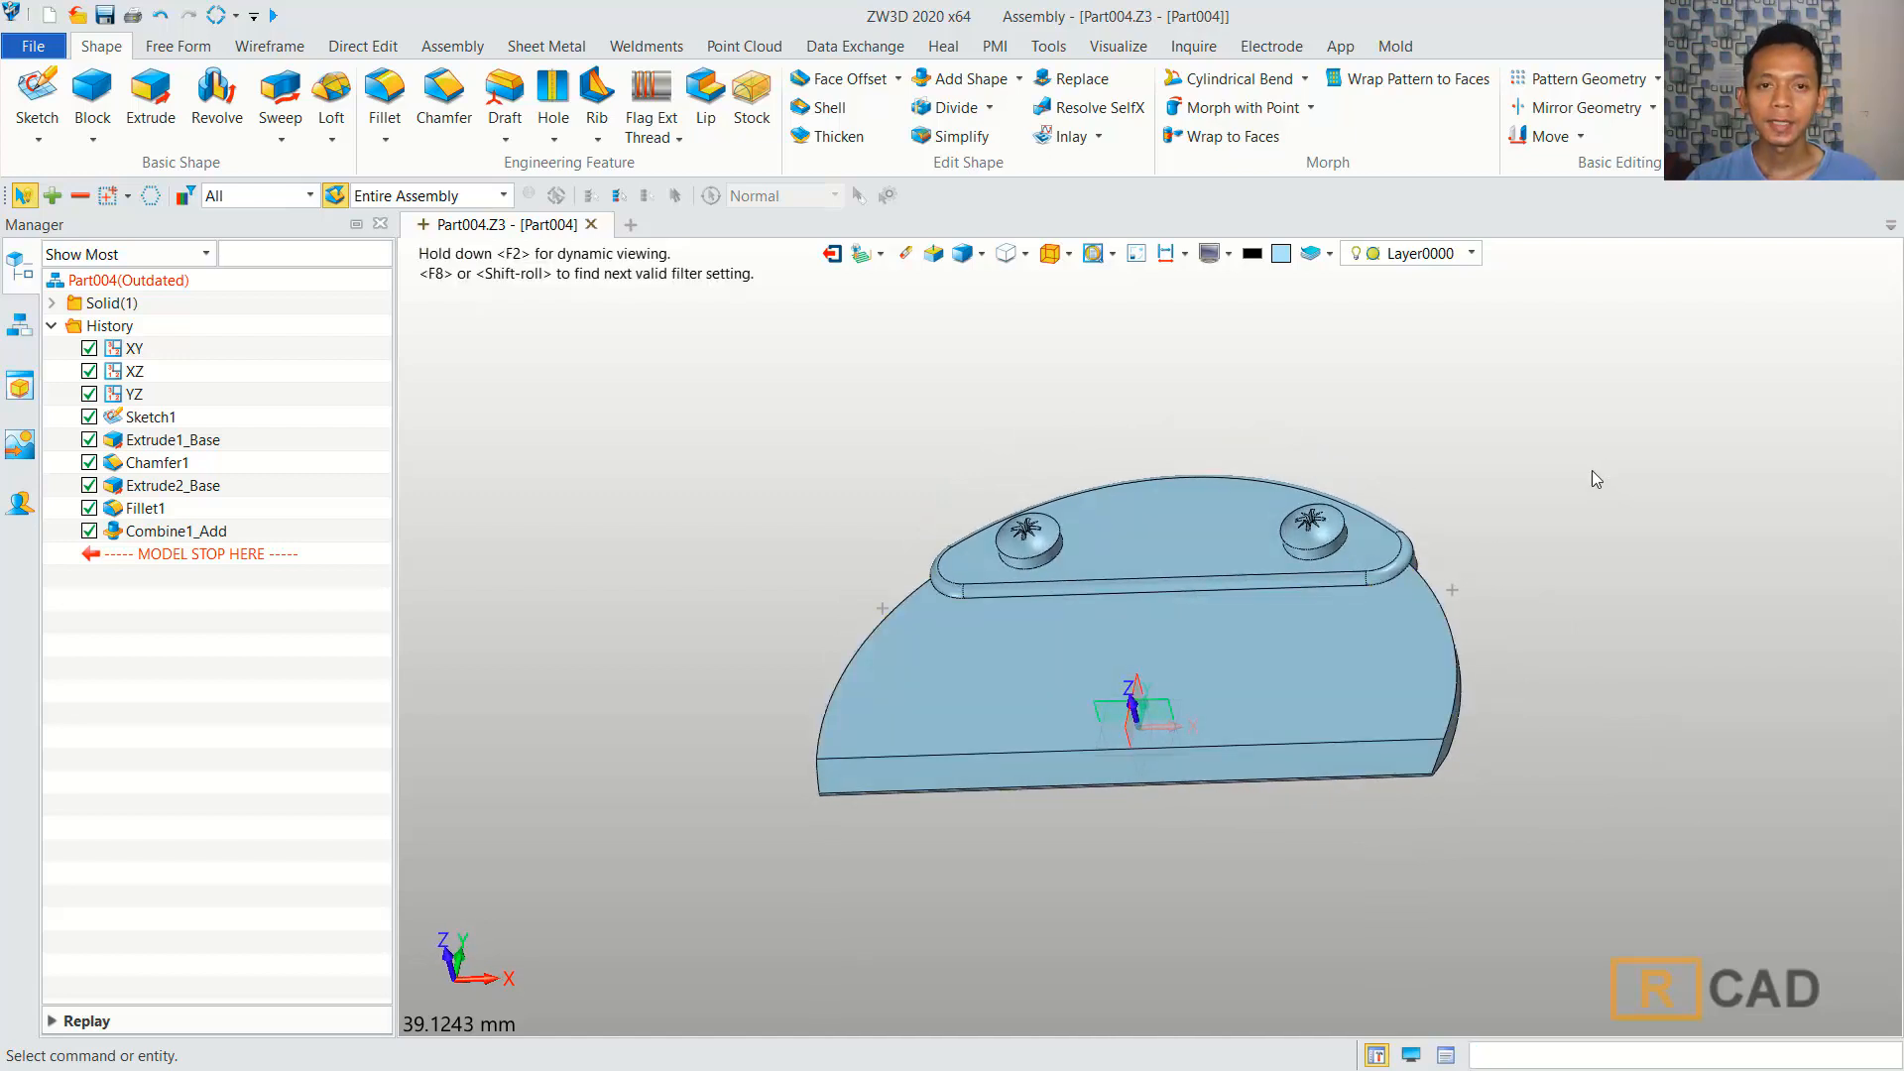